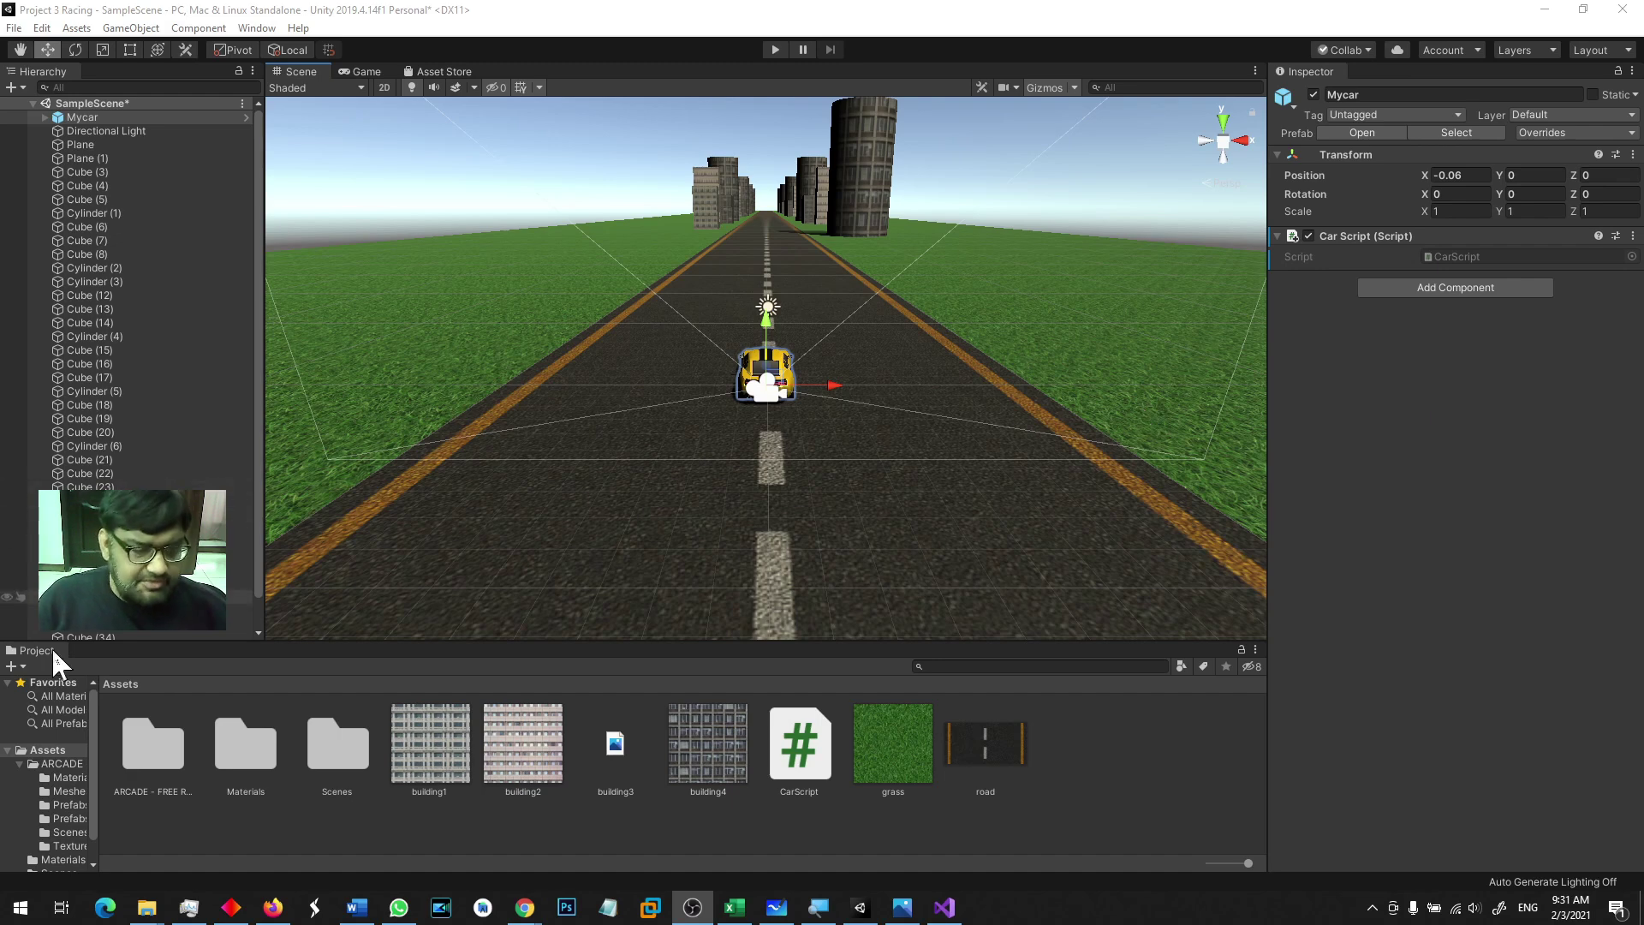
Step: Drag Free_Racing_Car_Blue from ARCADE - FREE Racing Car > Prefabs onto the road and frame it
{"action": "double_click", "coordinate": [166, 766]}
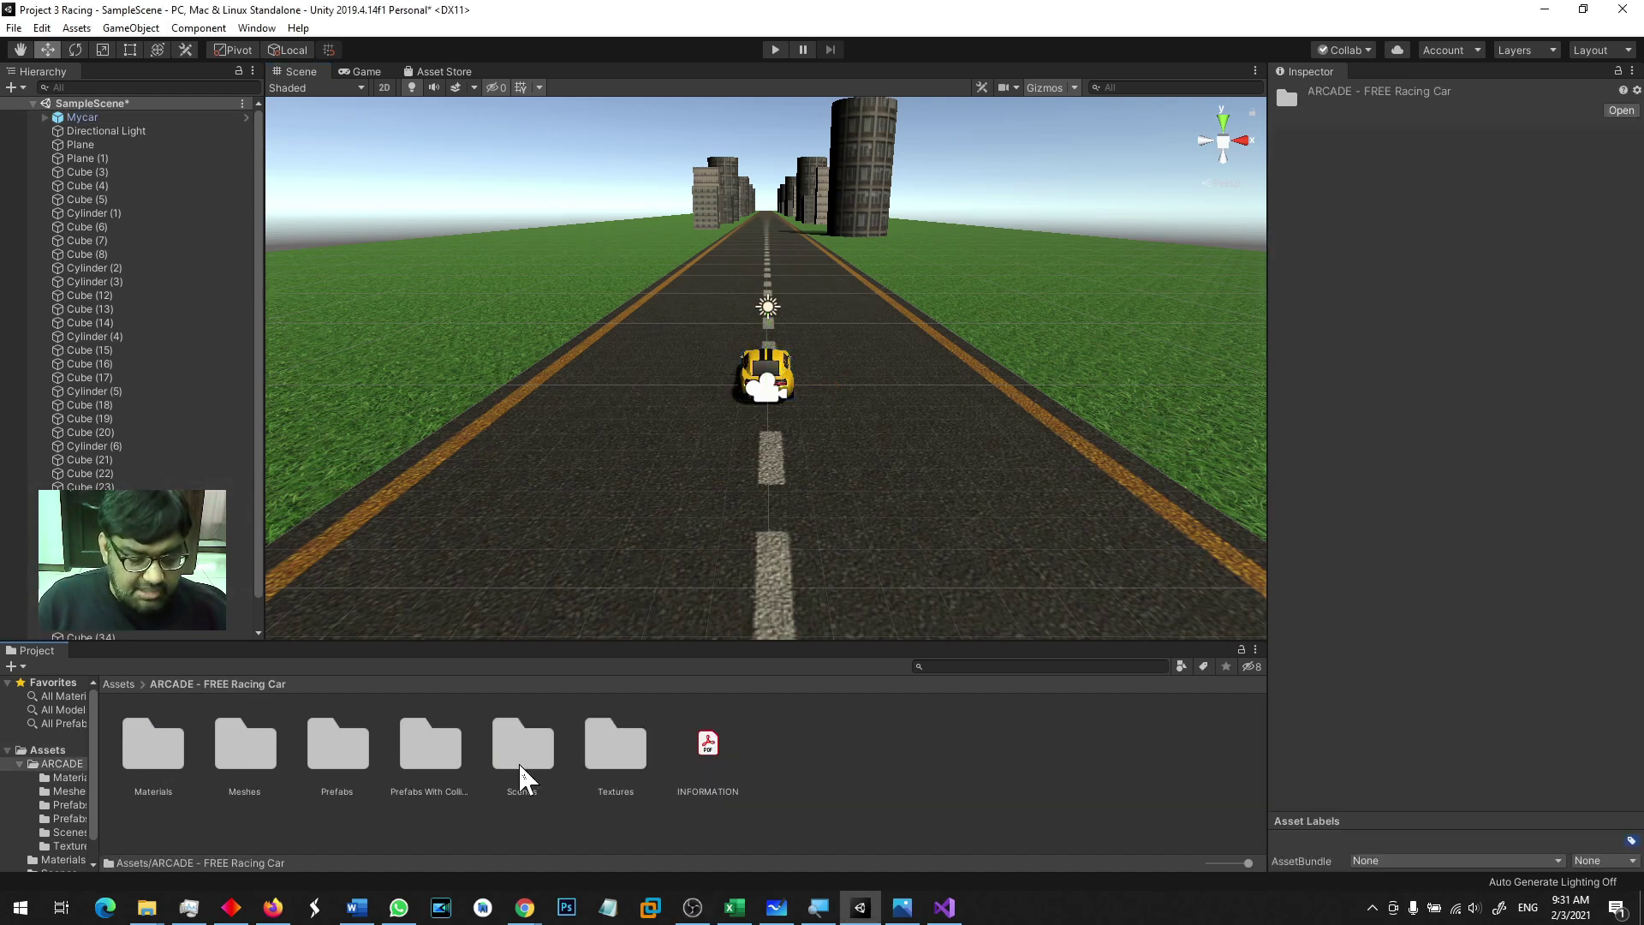
{"action": "double_click", "coordinate": [370, 756]}
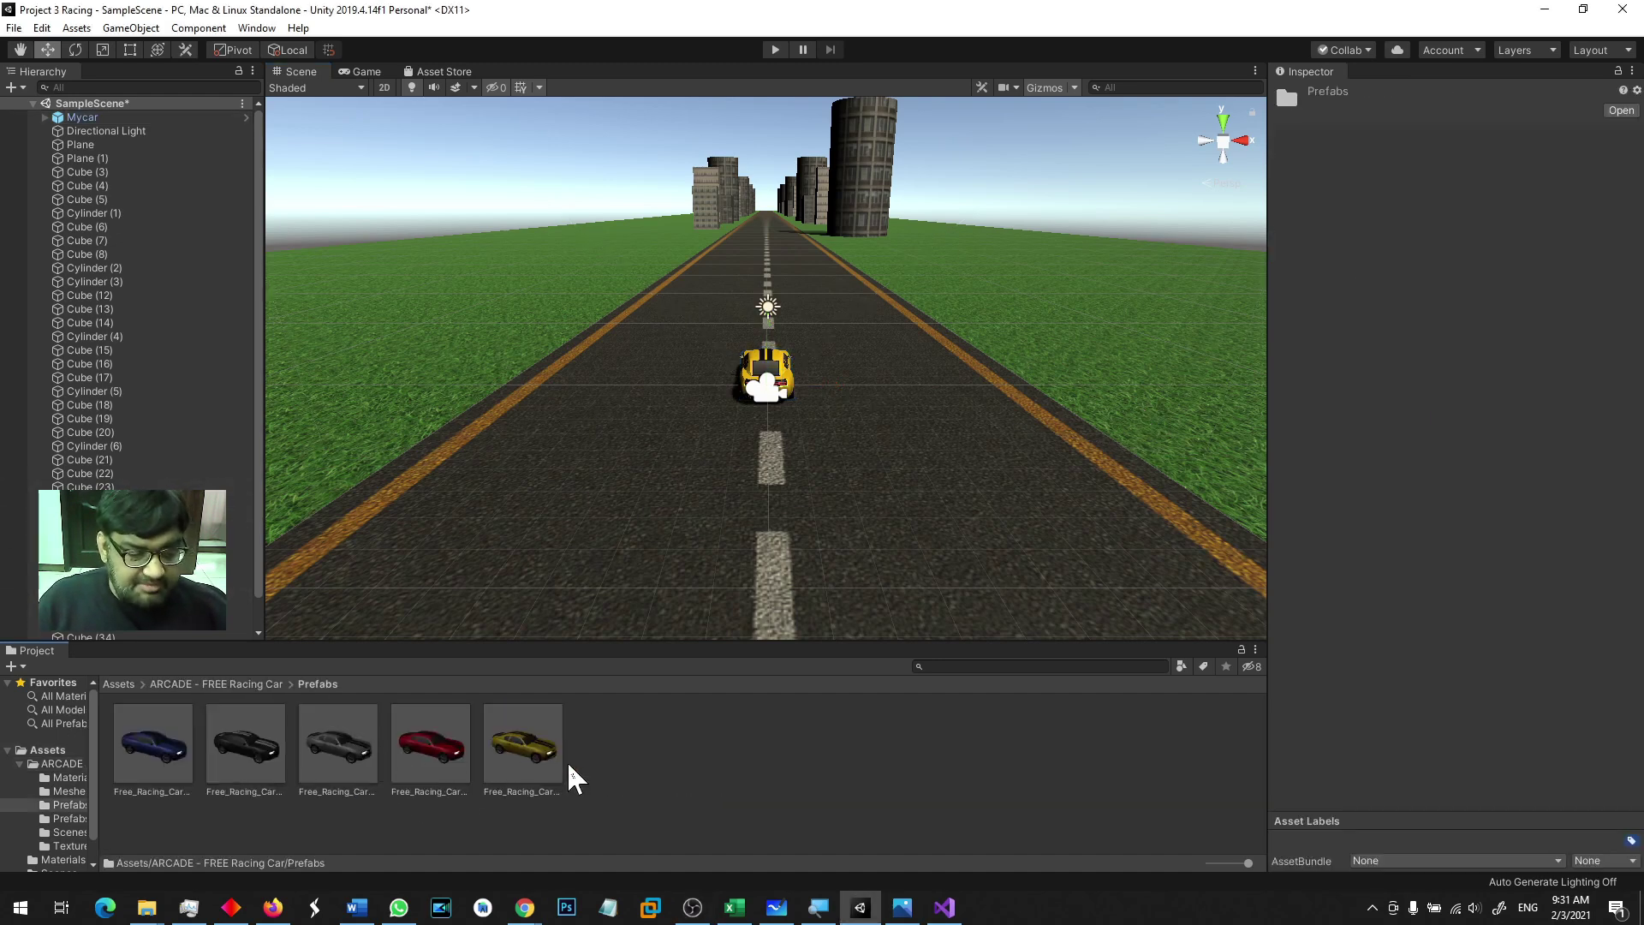
{"action": "mouse_move", "coordinate": [157, 760]}
{"action": "left_mouse_down"}
{"action": "mouse_move", "coordinate": [653, 320]}
{"action": "mouse_move", "coordinate": [696, 293]}
{"action": "mouse_move", "coordinate": [708, 338]}
{"action": "left_mouse_up"}
{"action": "key", "text": "f"}
{"action": "scroll", "coordinate": [752, 465], "scroll_direction": "down", "scroll_amount": 3}
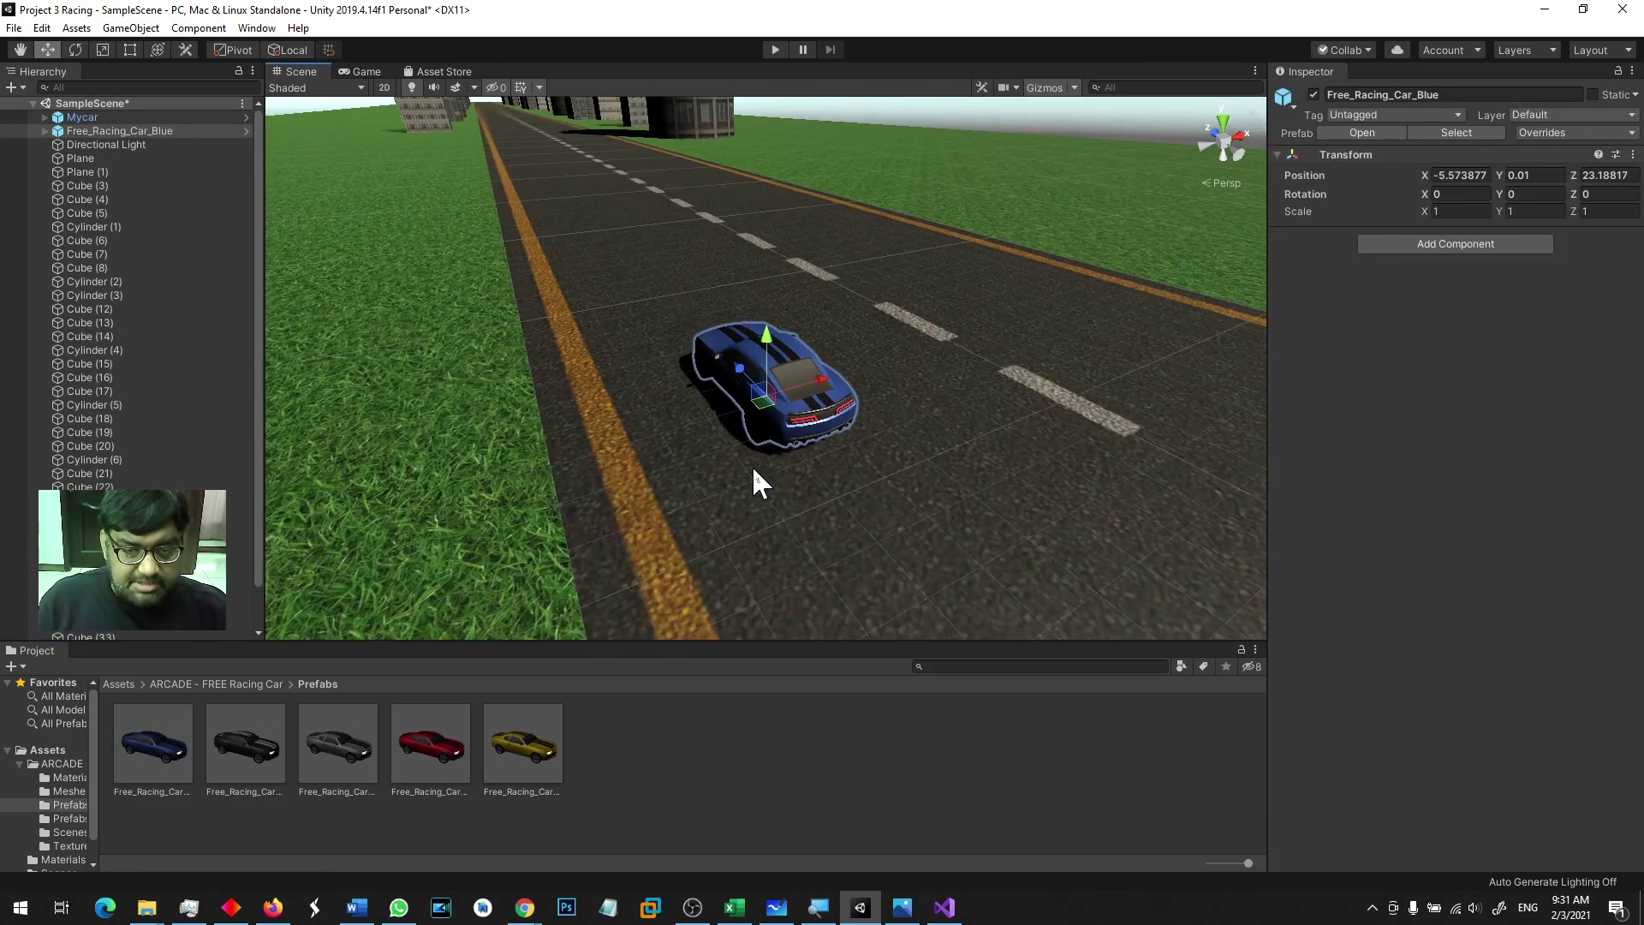
{"action": "mouse_move", "coordinate": [756, 470]}
{"action": "middle_mouse_down"}
{"action": "mouse_move", "coordinate": [631, 540]}
{"action": "mouse_move", "coordinate": [617, 527]}
{"action": "middle_mouse_up"}
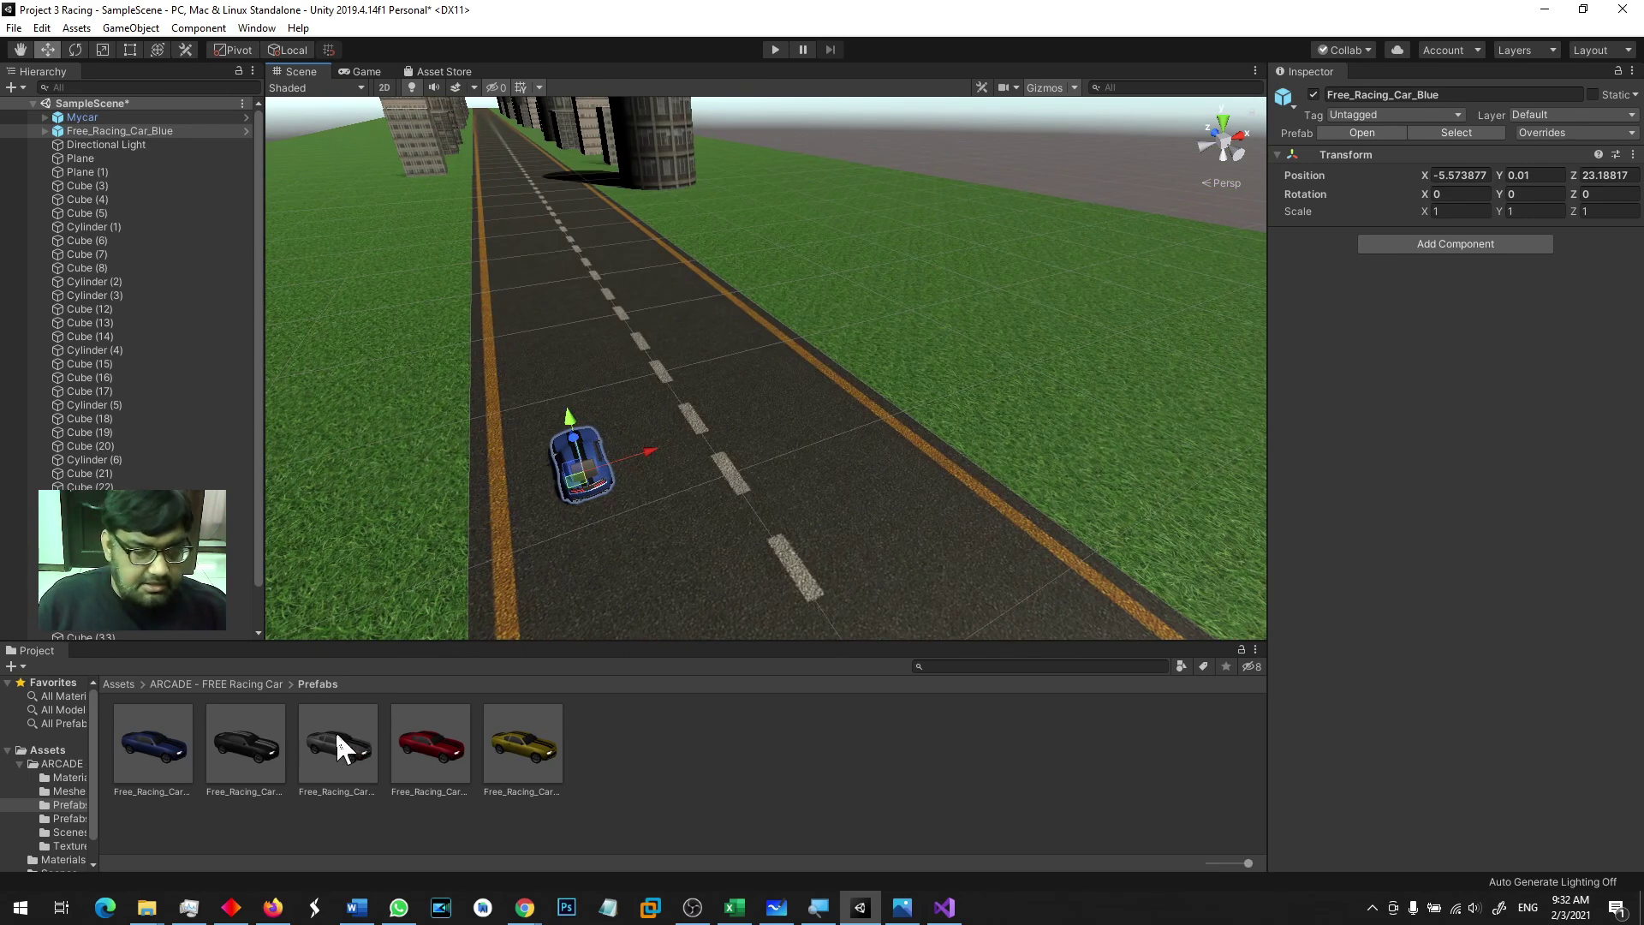
Step: Undo an extra car dropped near the road and orbit to look along the road
{"action": "left_click_drag", "start_coordinate": [336, 730], "coordinate": [734, 363]}
{"action": "key", "text": "ctrl+z"}
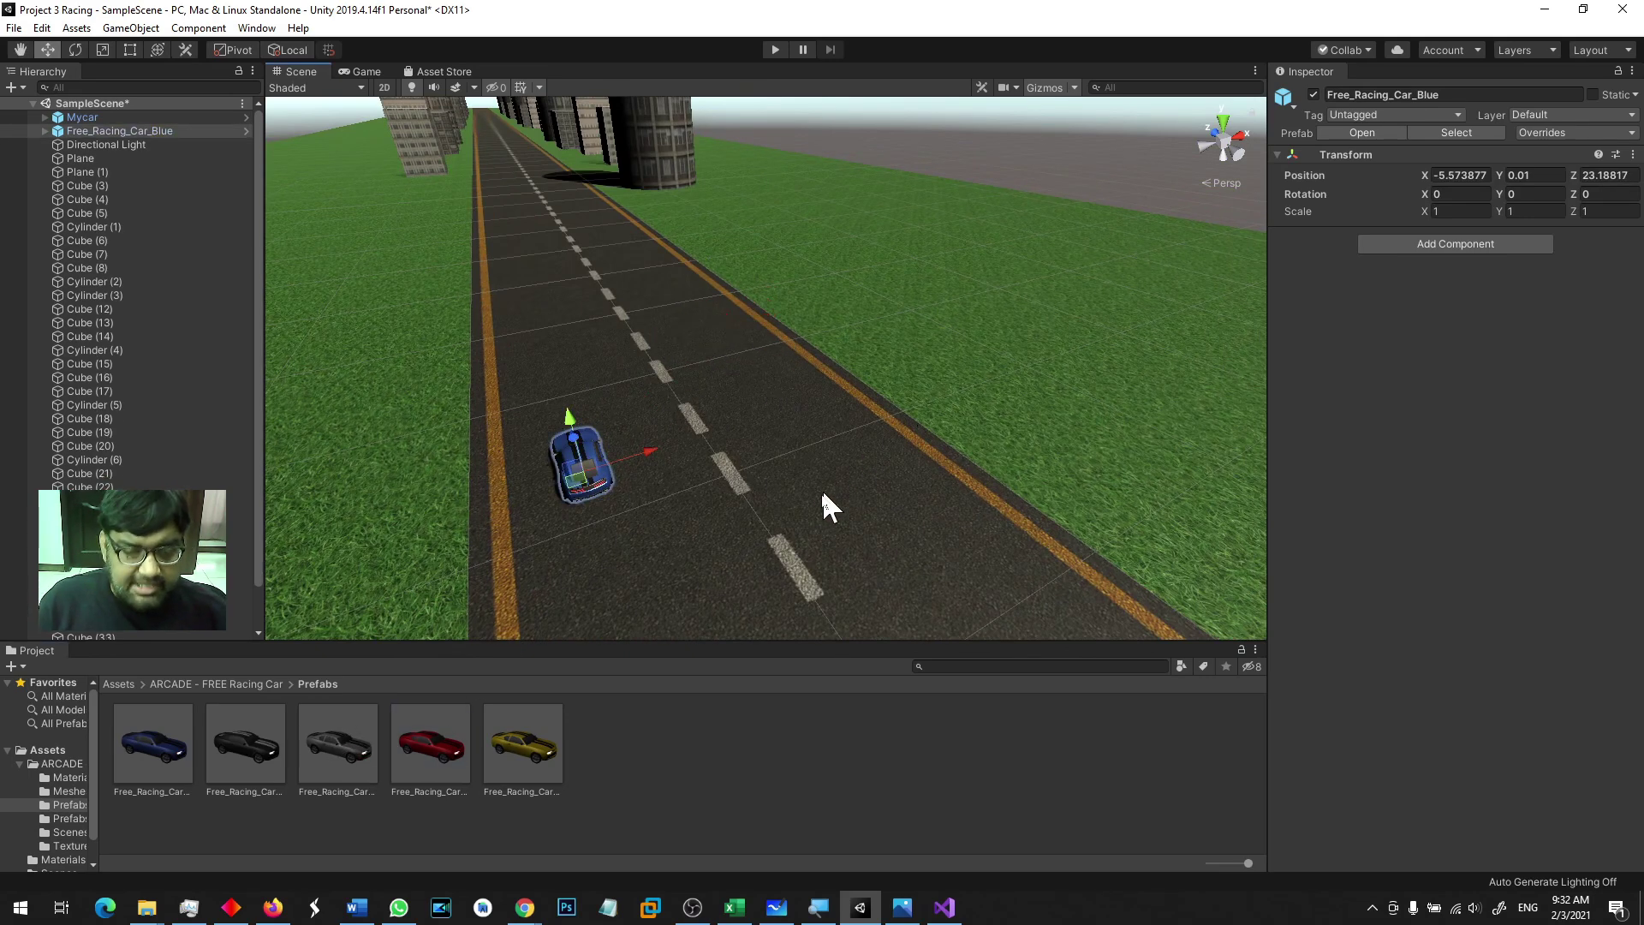
{"action": "mouse_move", "coordinate": [796, 531]}
{"action": "left_mouse_down", "text": "alt"}
{"action": "mouse_move", "coordinate": [606, 466]}
{"action": "mouse_move", "coordinate": [671, 471]}
{"action": "left_mouse_up", "text": "alt"}
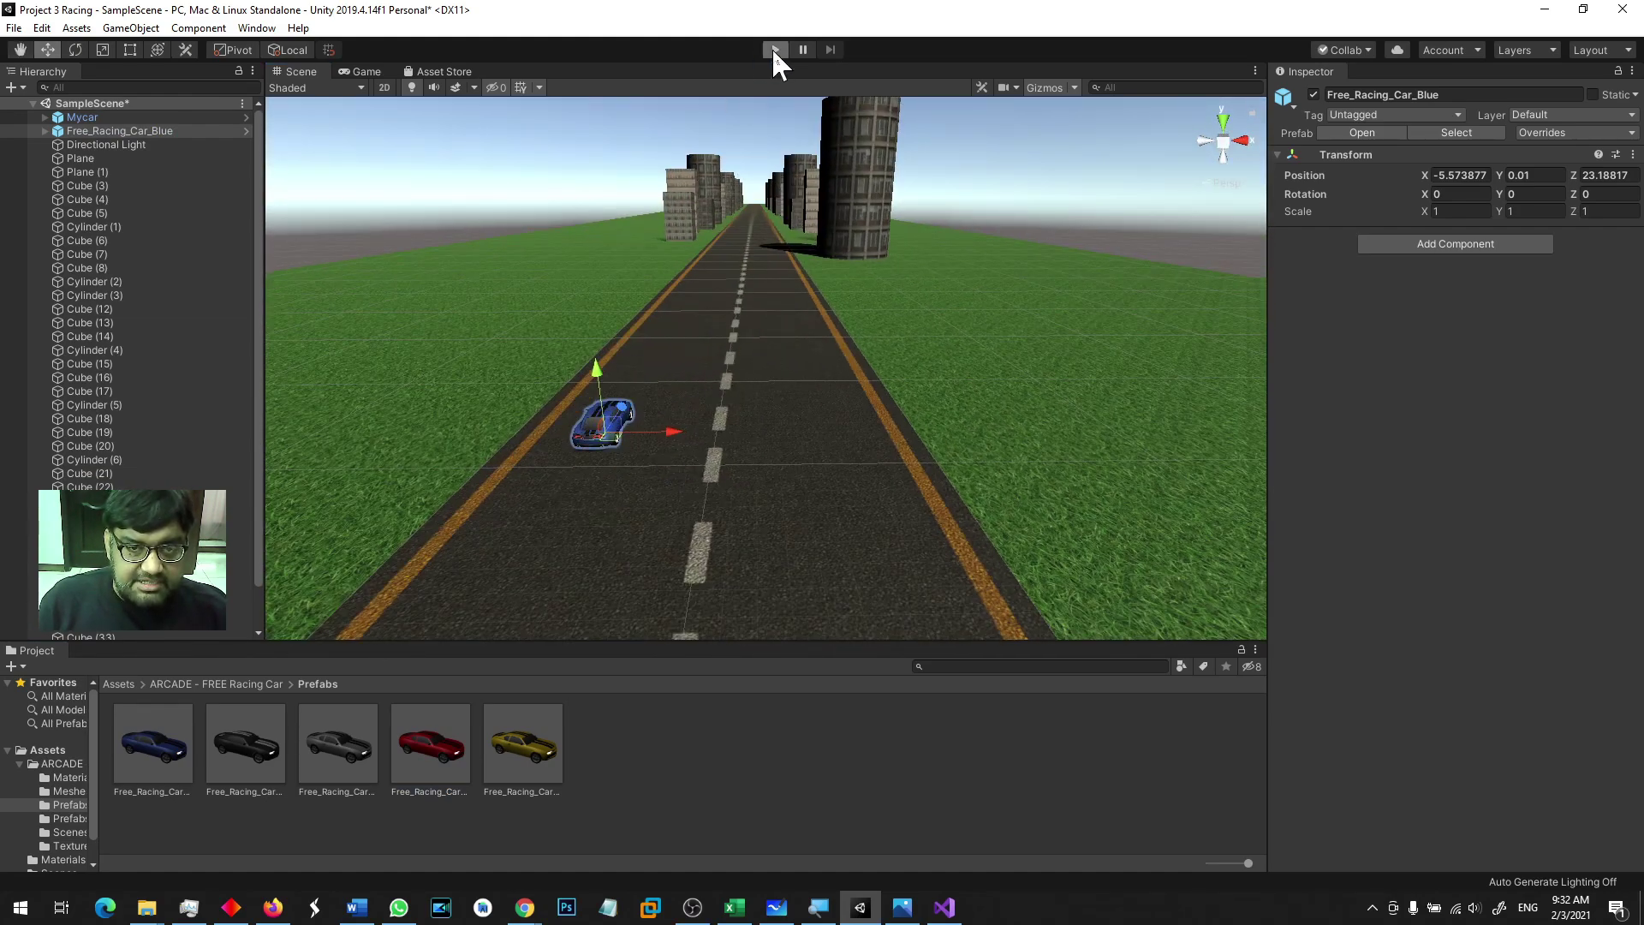
{"action": "left_click", "coordinate": [775, 49]}
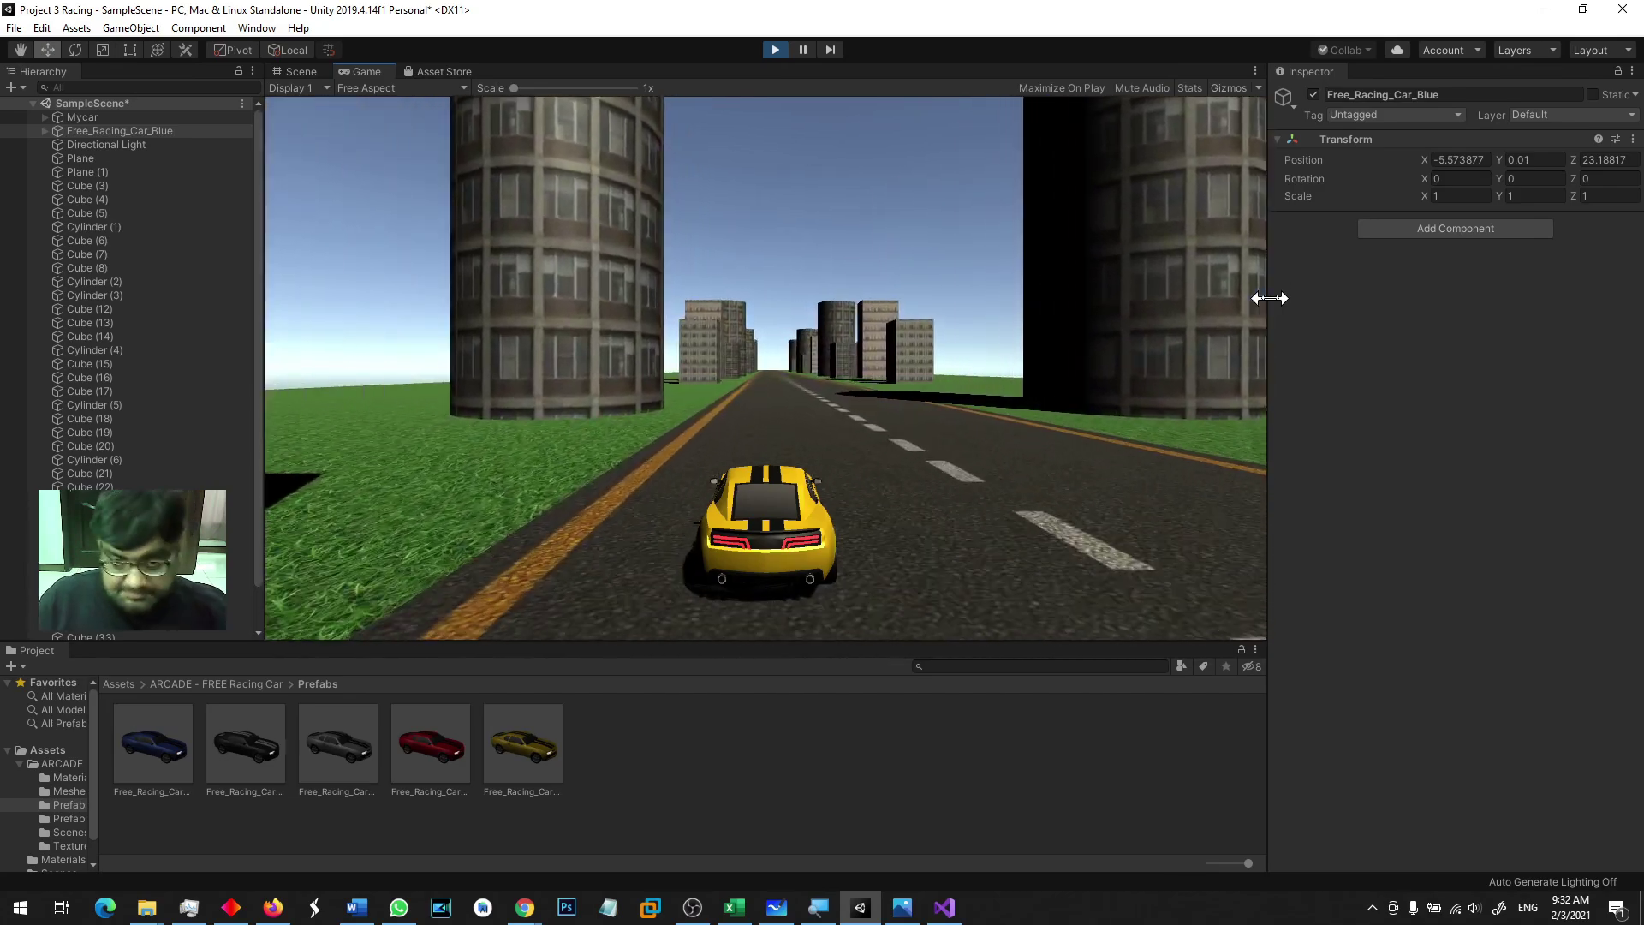
{"action": "left_click", "coordinate": [775, 50]}
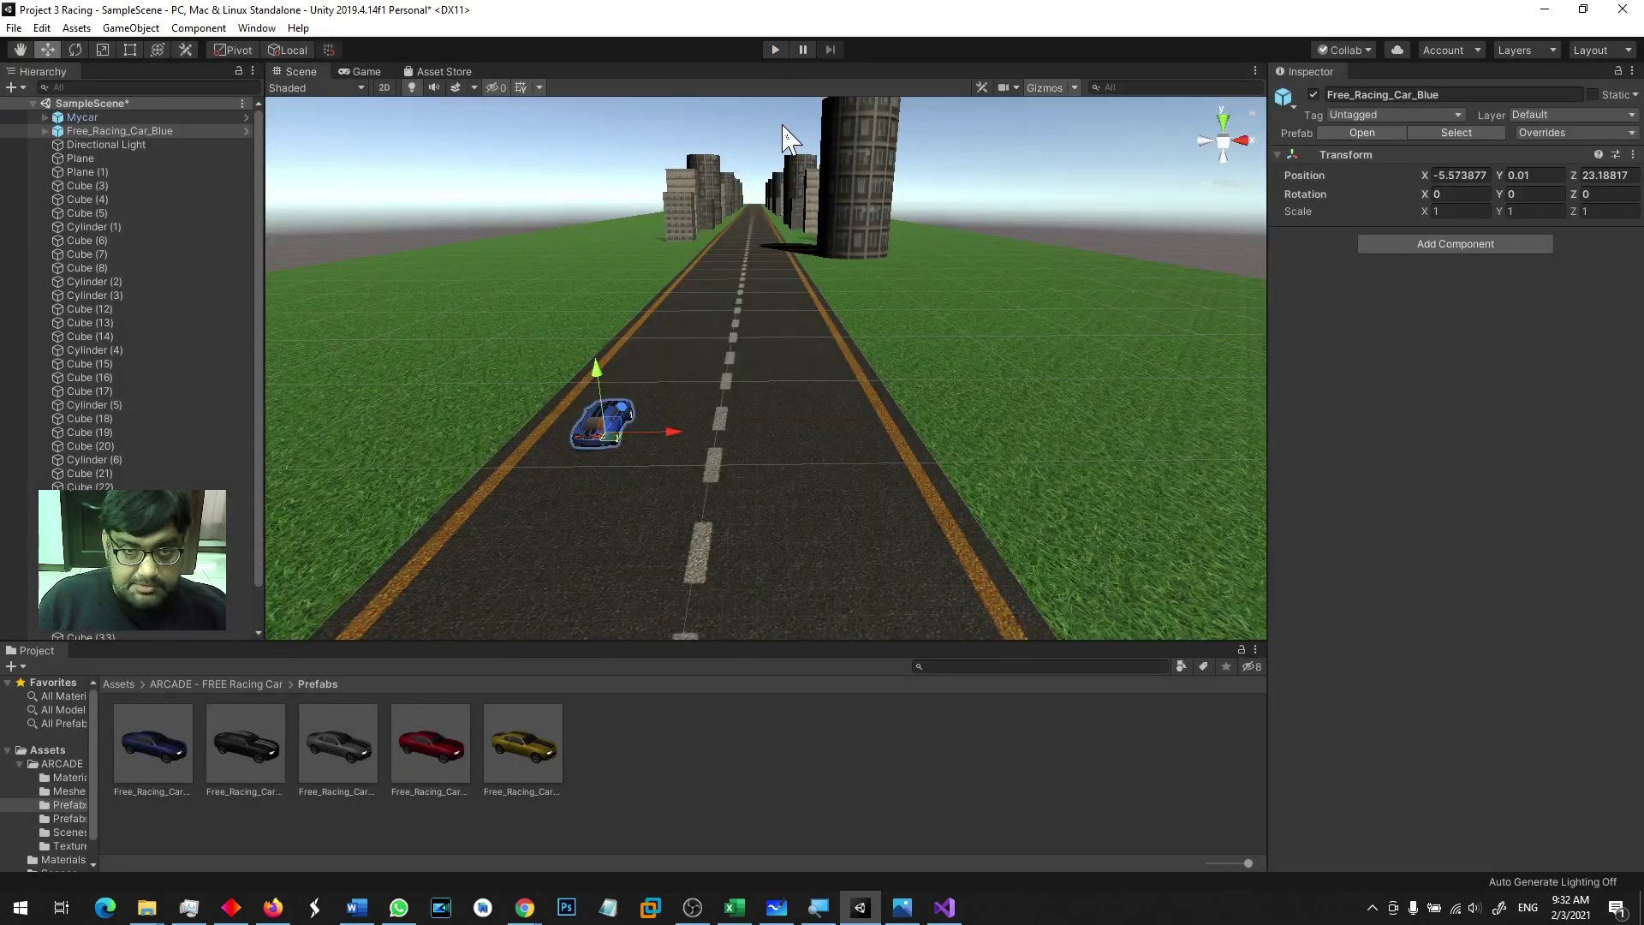
{"action": "left_click", "coordinate": [773, 49]}
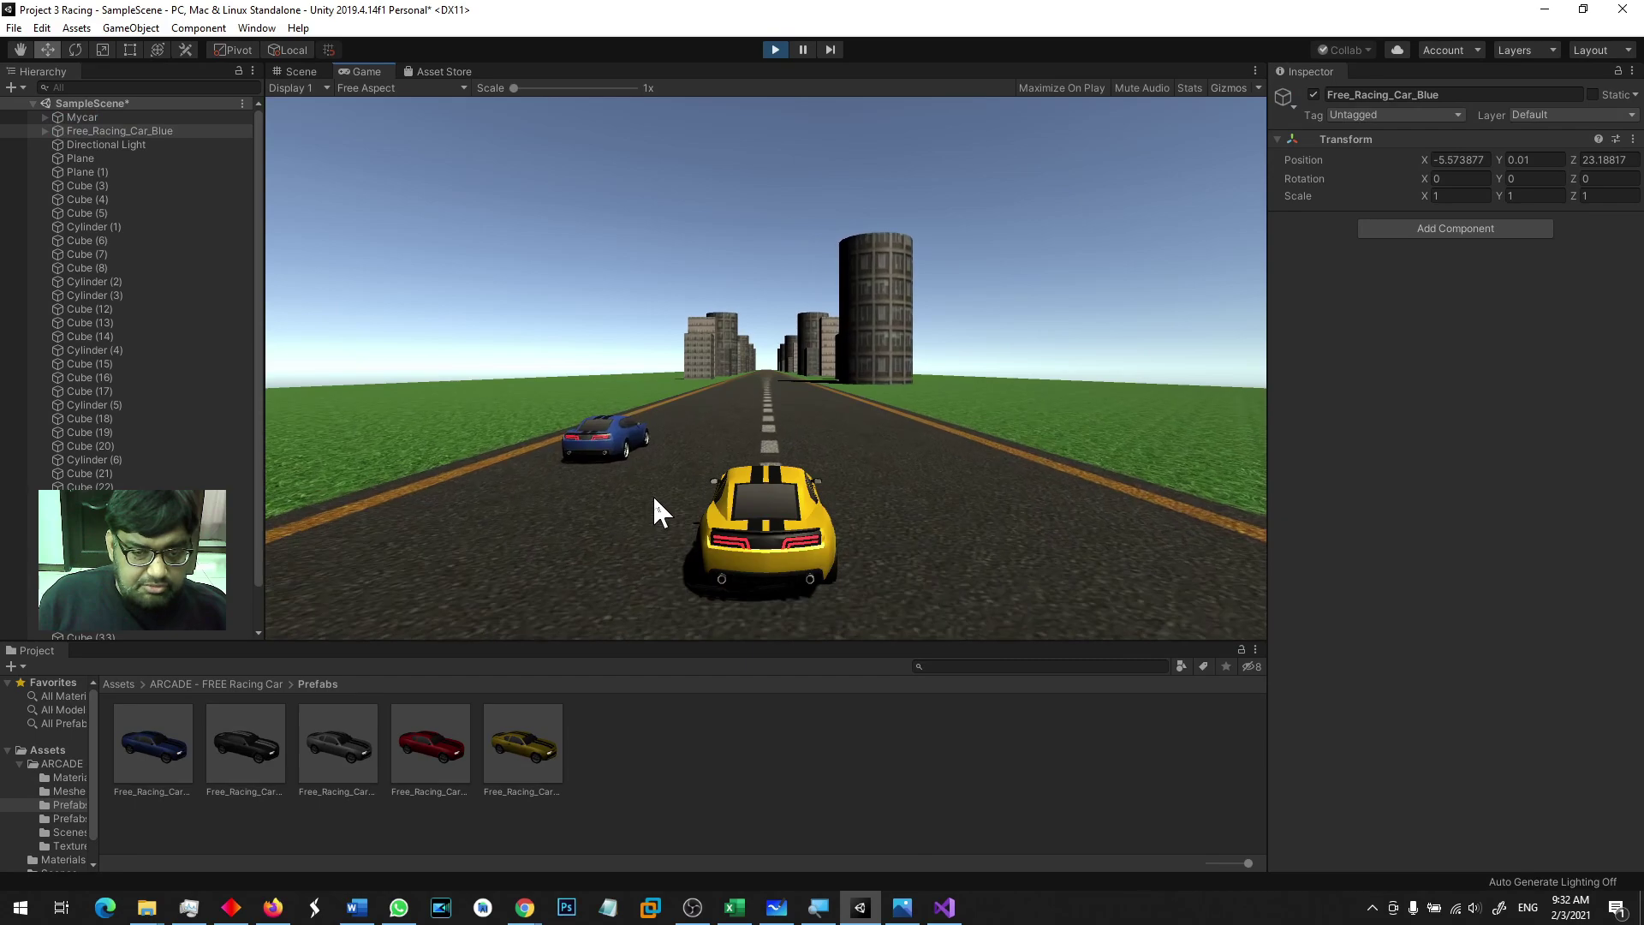
{"action": "left_click", "coordinate": [773, 50]}
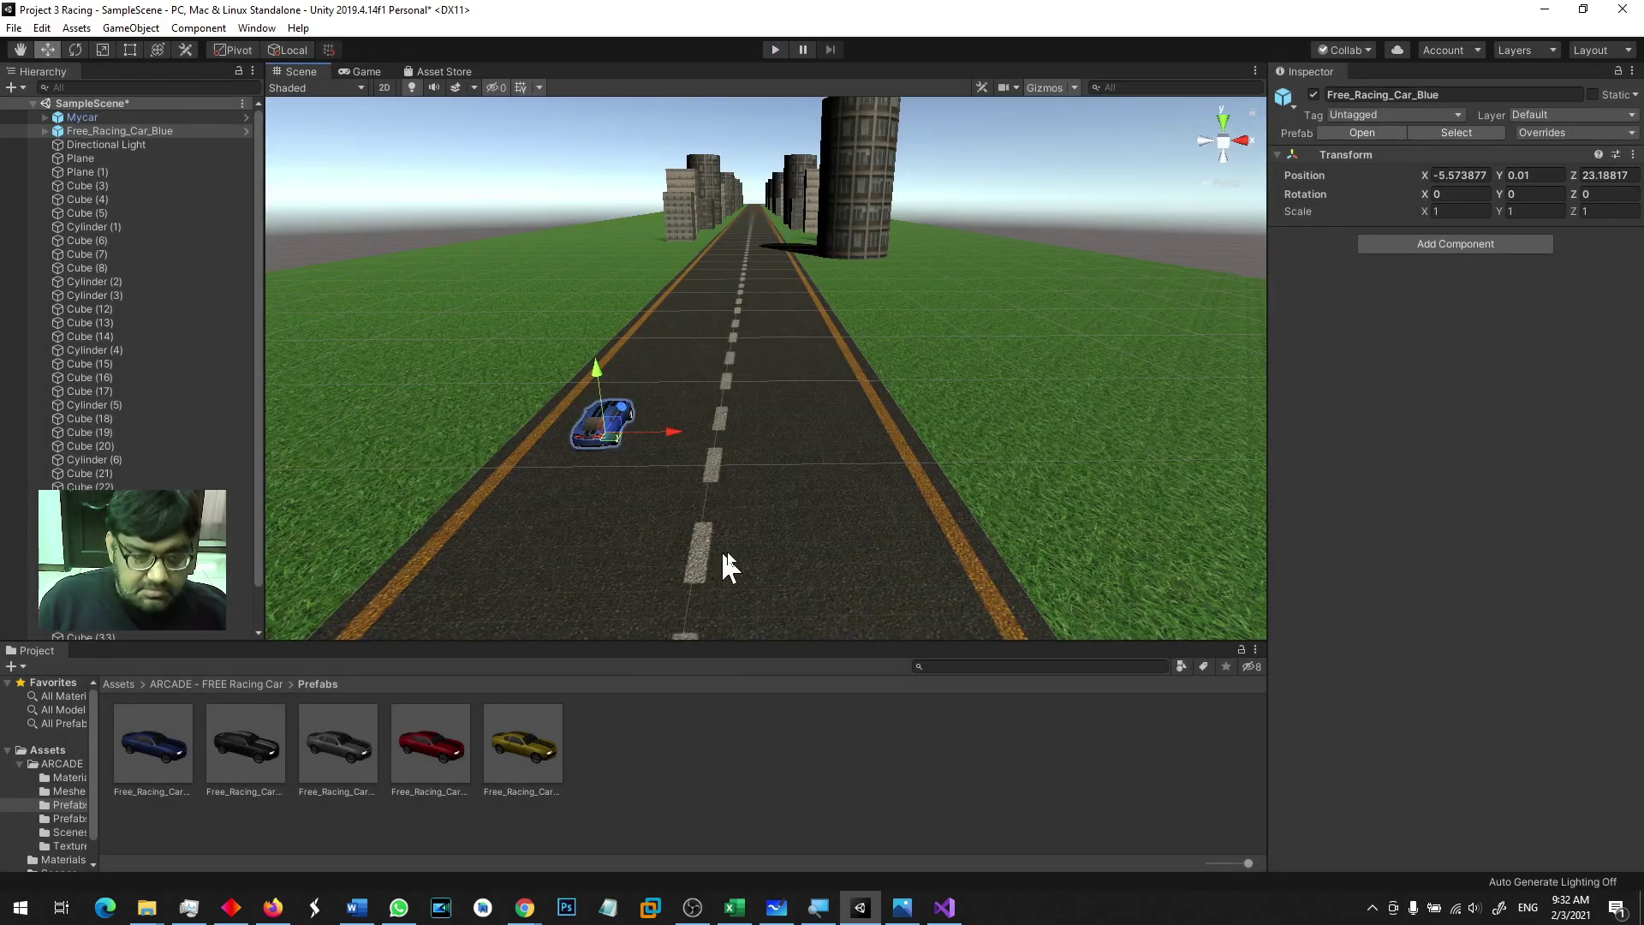
{"action": "left_click", "coordinate": [713, 555]}
{"action": "left_click", "coordinate": [597, 423]}
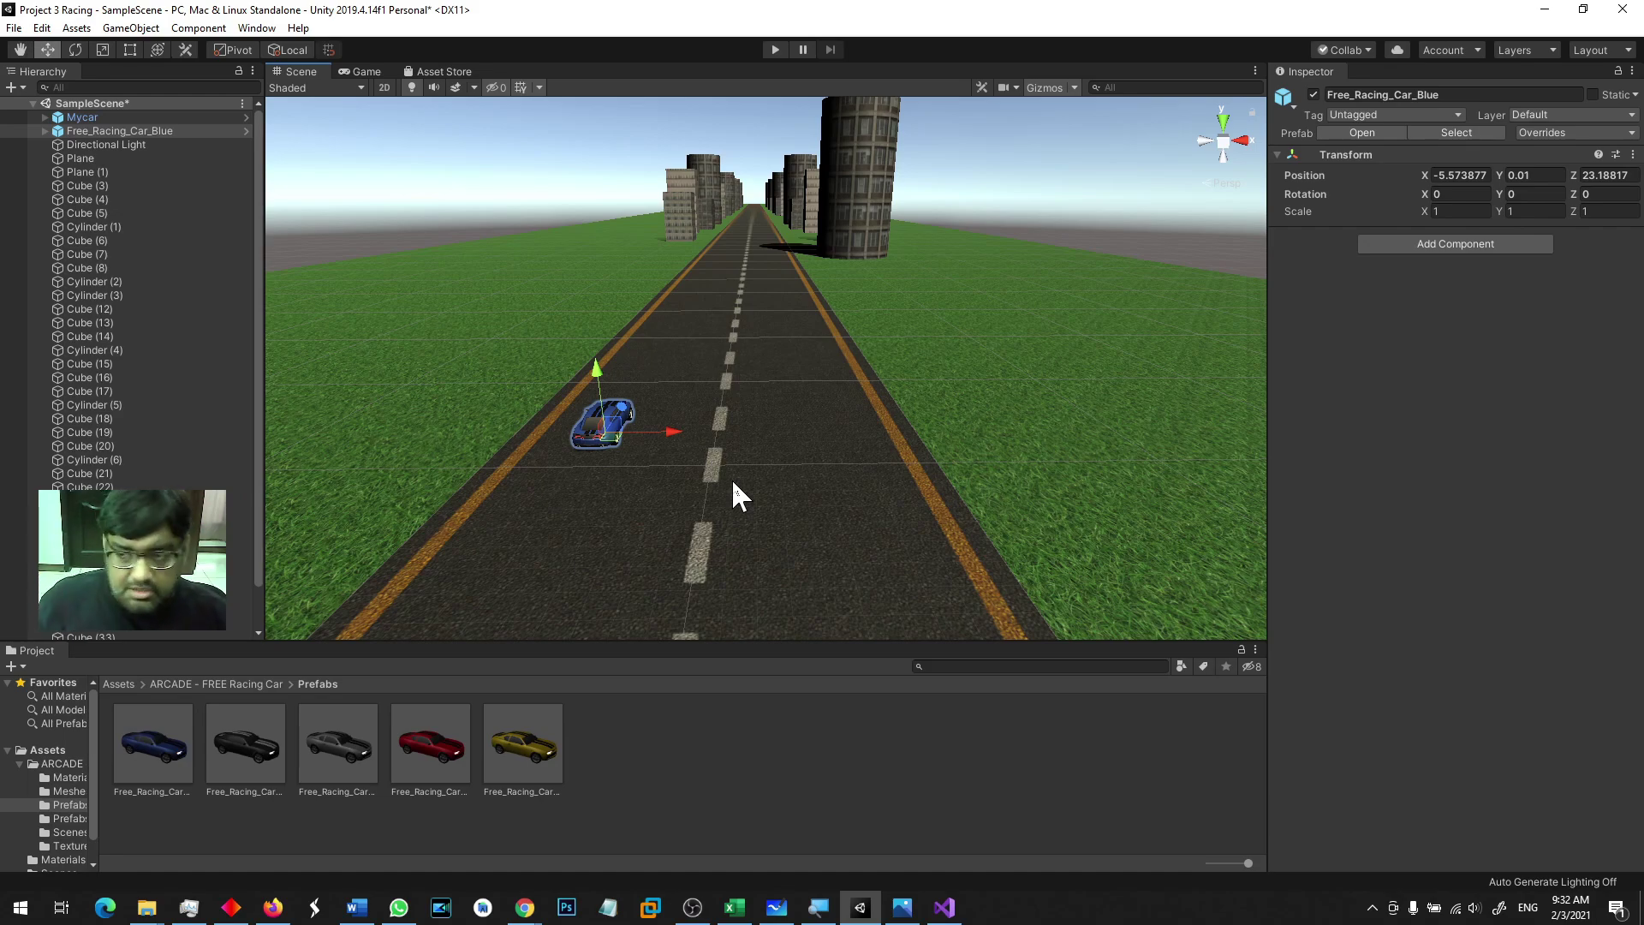
{"action": "left_click", "coordinate": [654, 466]}
Step: Attach a new script component named TrafficScript to the blue car
{"action": "key", "text": "ctrl+z"}
{"action": "key", "text": "f"}
{"action": "mouse_move", "coordinate": [561, 524]}
{"action": "left_mouse_down", "text": "alt"}
{"action": "mouse_move", "coordinate": [1313, 526]}
{"action": "mouse_move", "coordinate": [849, 484]}
{"action": "left_mouse_up", "text": "alt"}
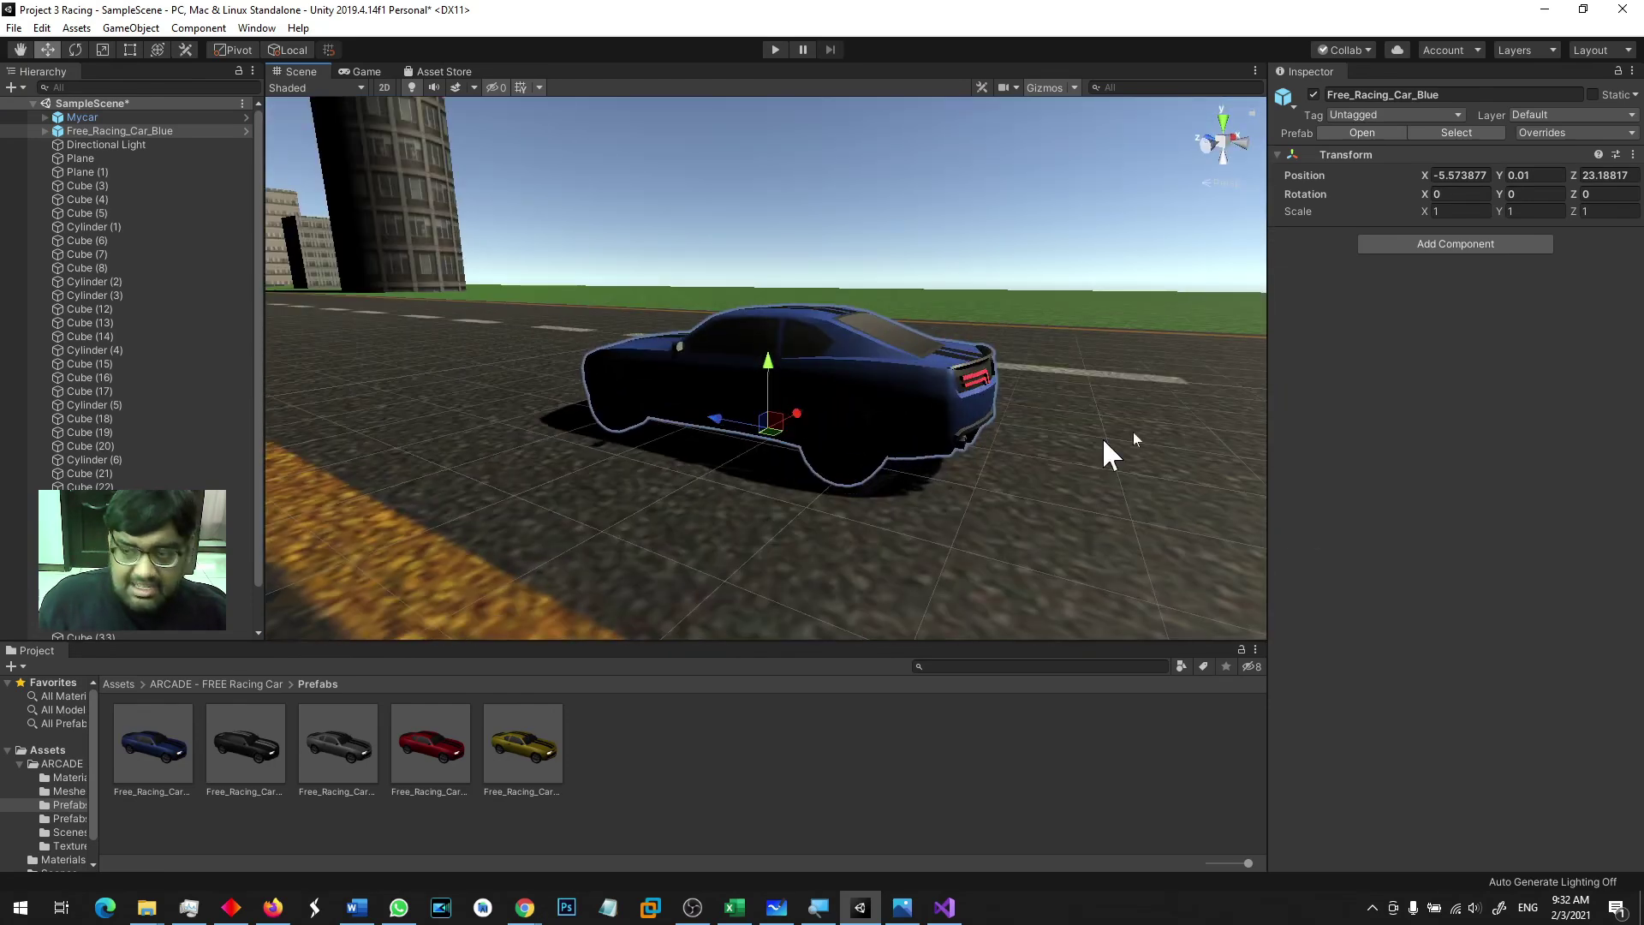
{"action": "left_click", "coordinate": [1443, 245]}
{"action": "type", "text": "New S"}
{"action": "left_click", "coordinate": [1452, 301]}
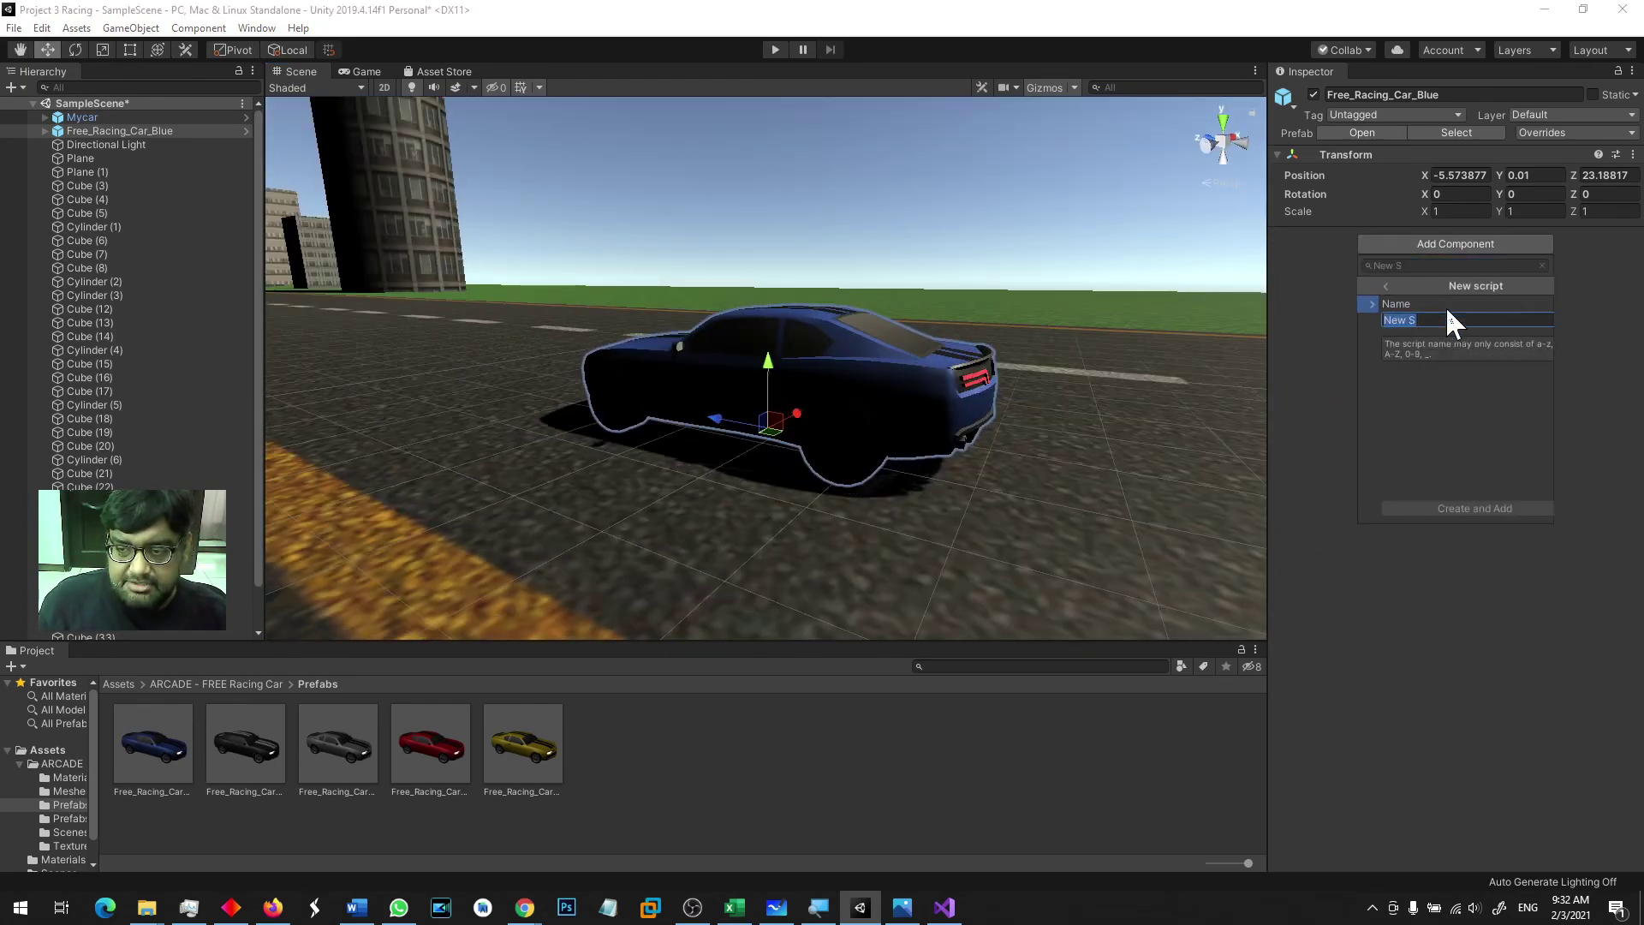
{"action": "type", "text": "TrafficScri"}
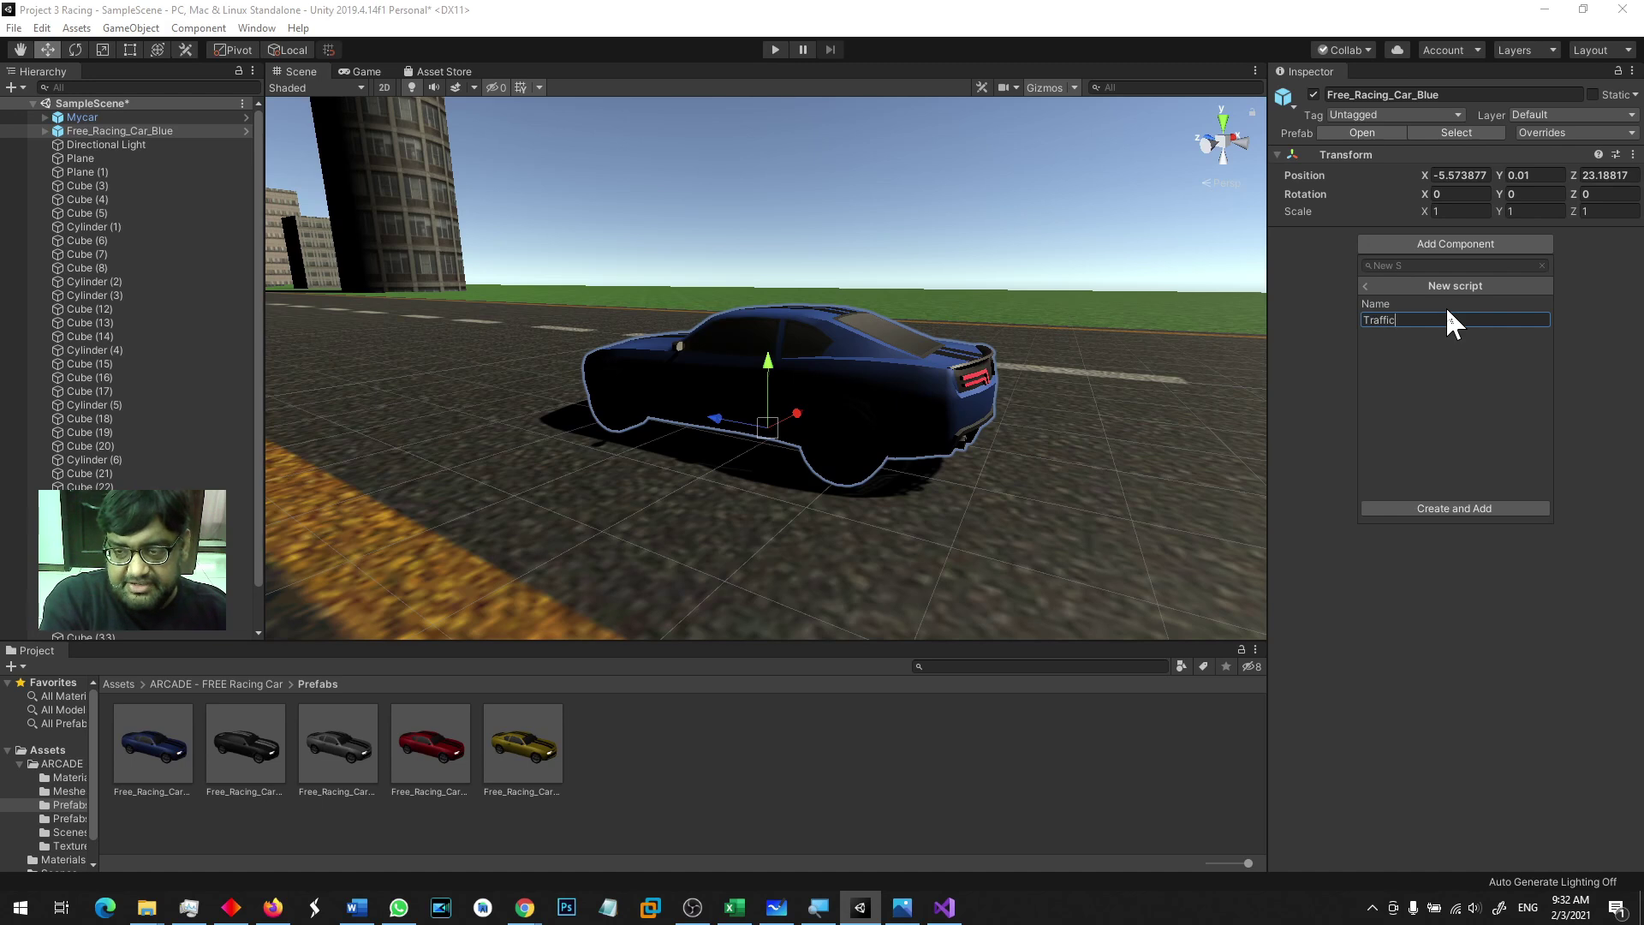
{"action": "type", "text": "pt"}
{"action": "key", "text": "Return"}
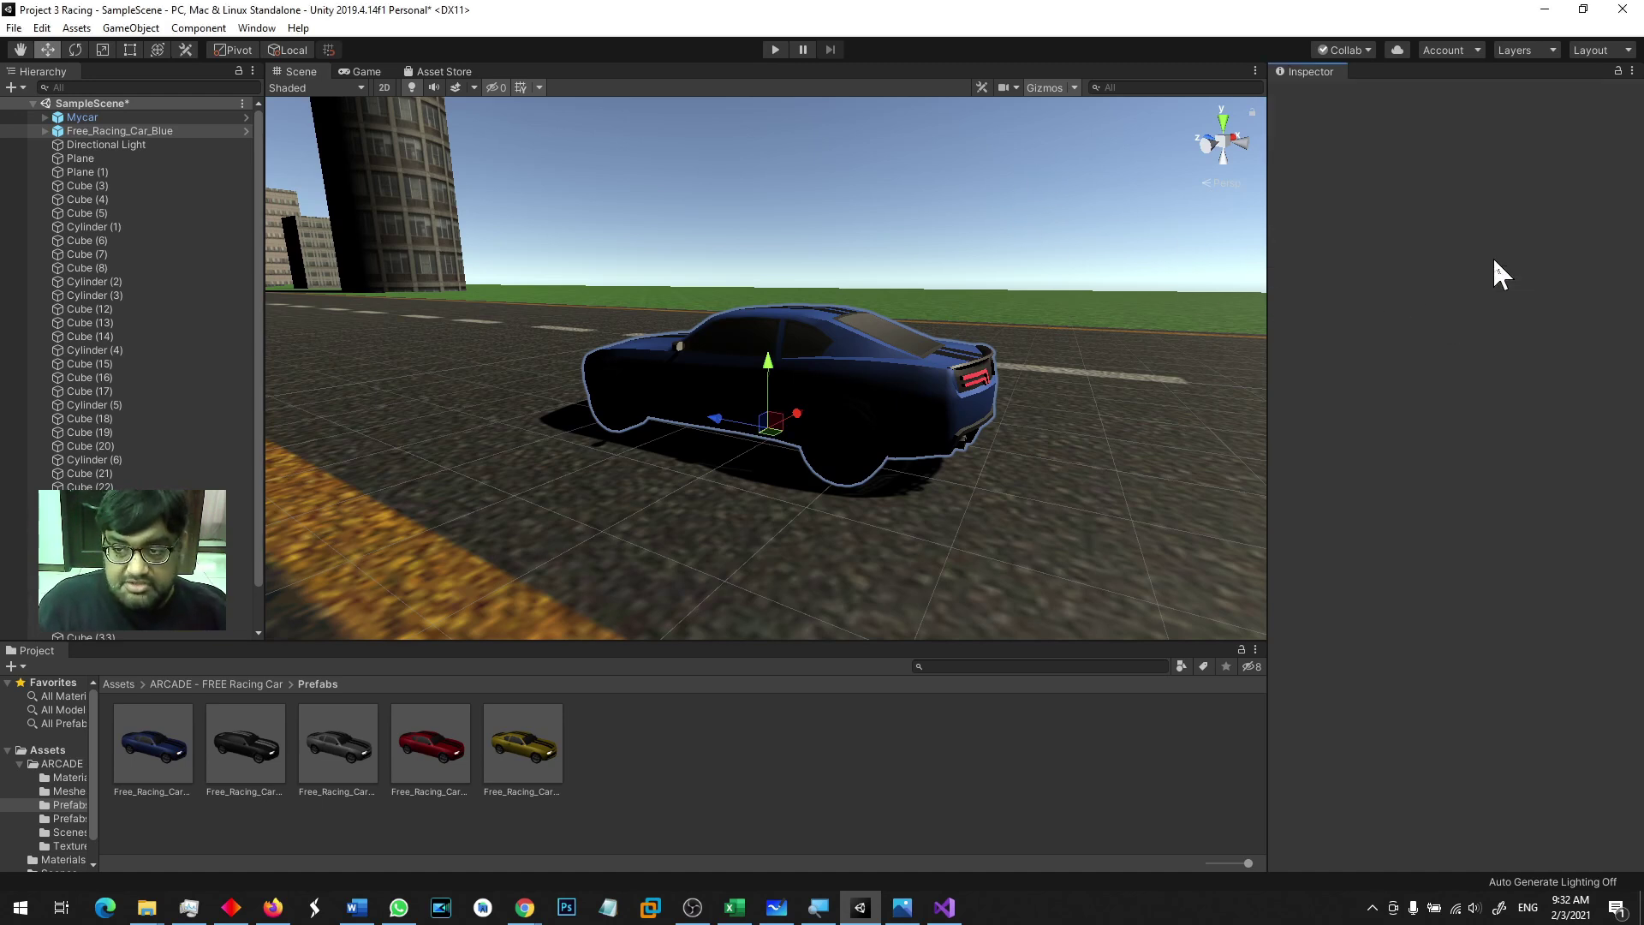
Step: Open TrafficScript in the code editor and begin writing transform.Translate(0,0, in Update()
{"action": "double_click", "coordinate": [1493, 256]}
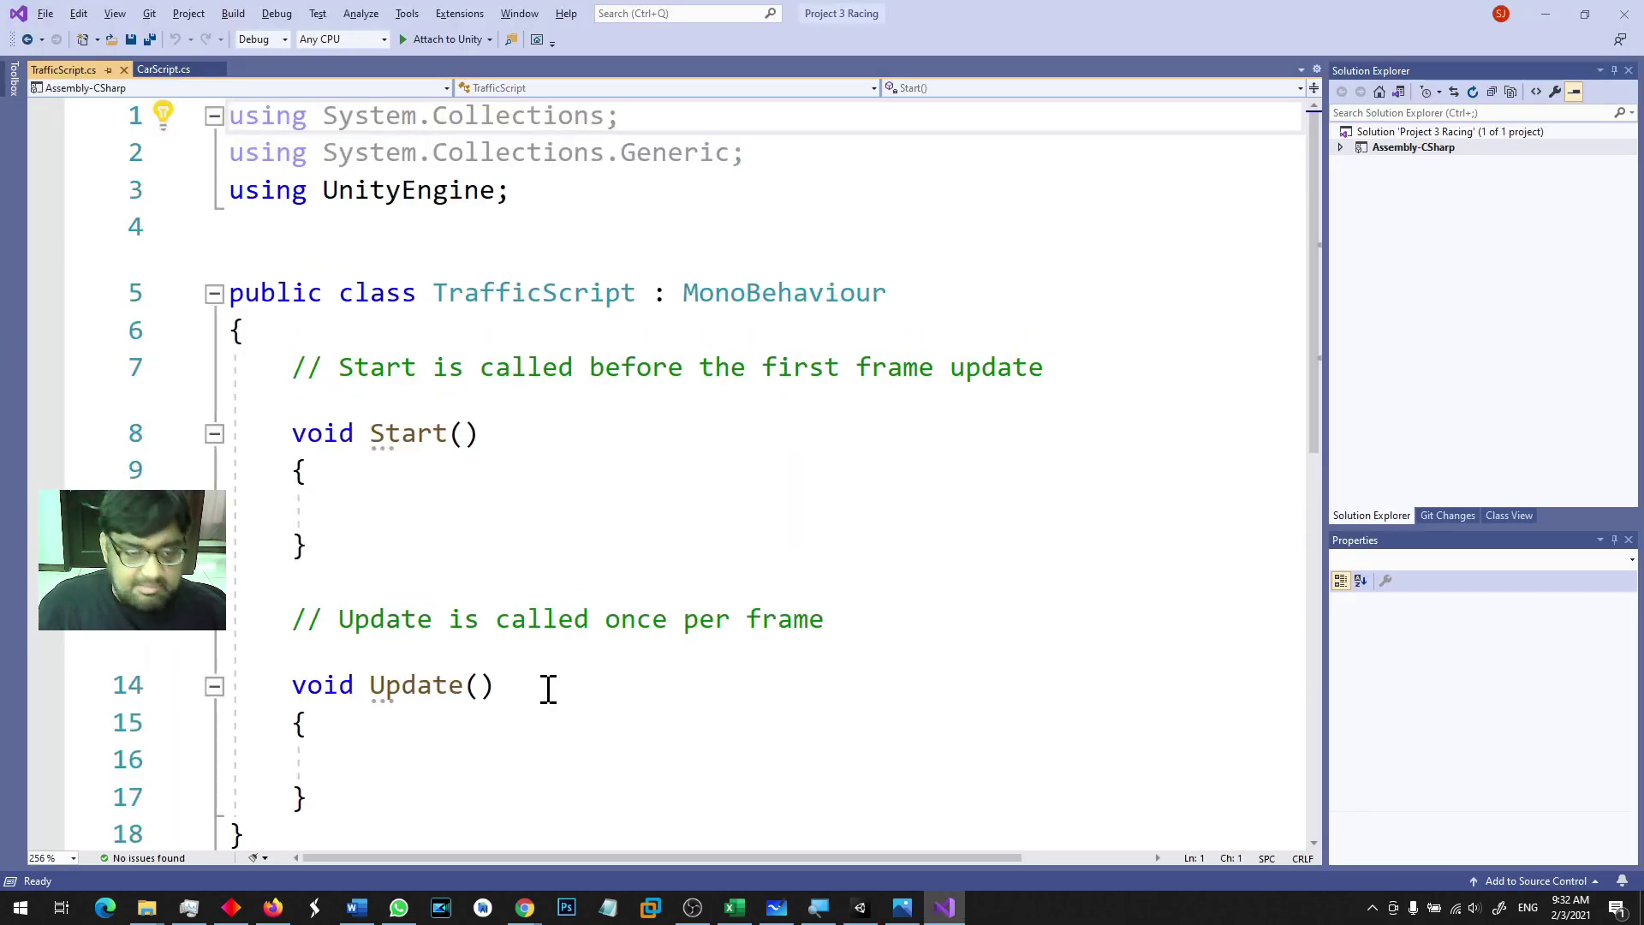
{"action": "left_click", "coordinate": [522, 757]}
{"action": "type", "text": "transform.Translate(0,0"}
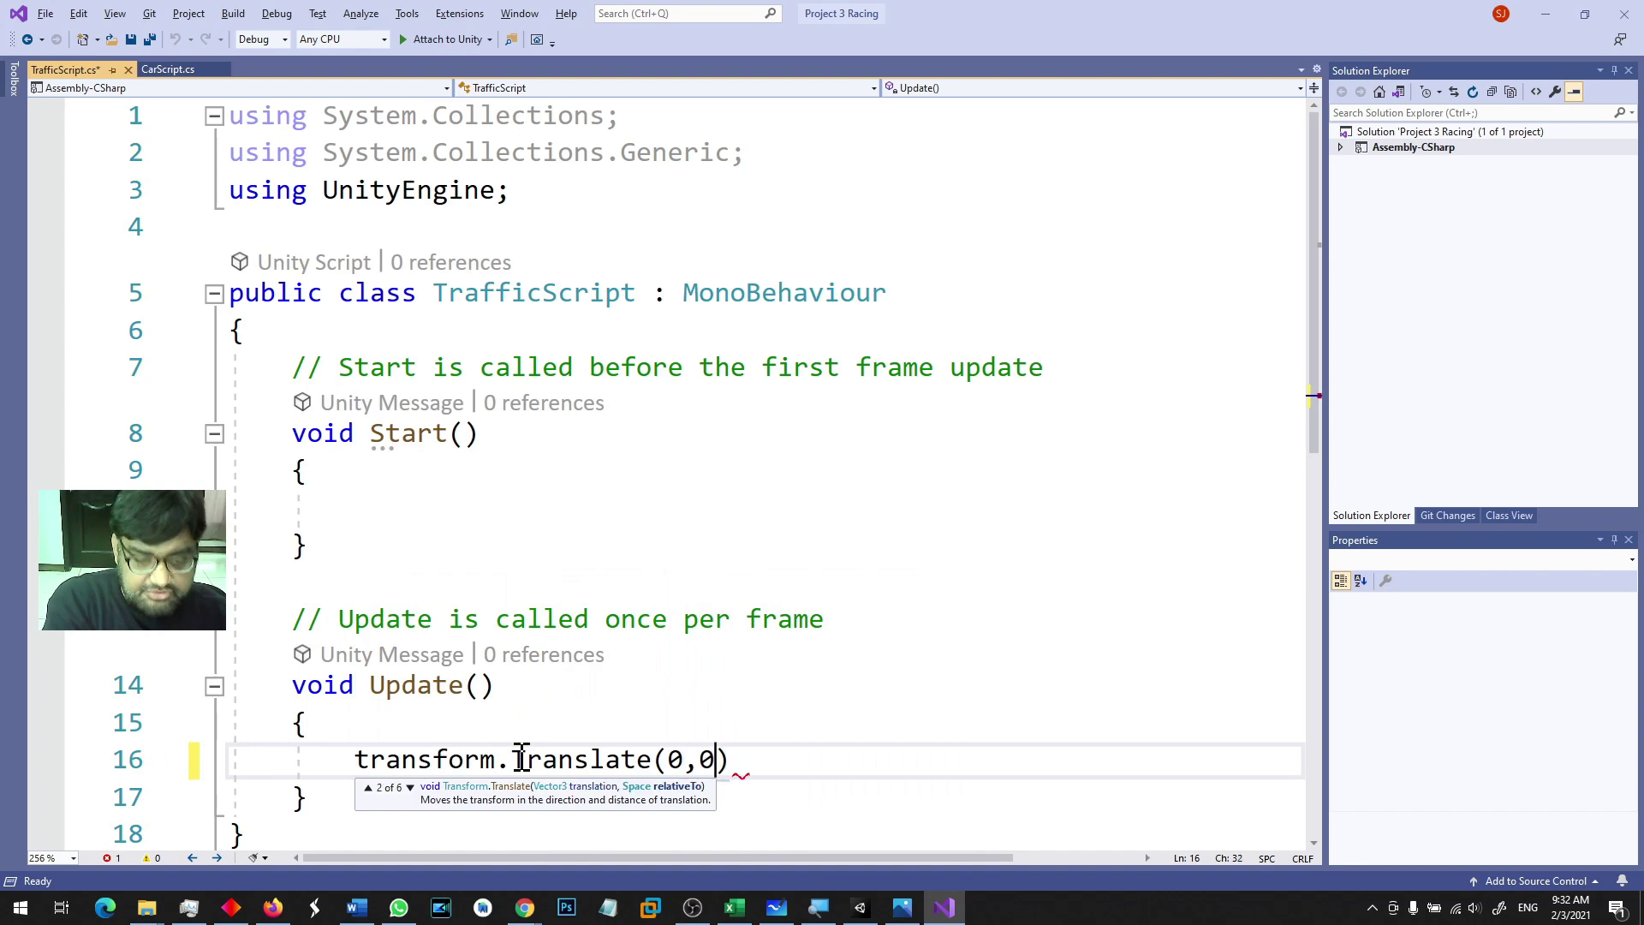
{"action": "type", "text": ",0.01f"}
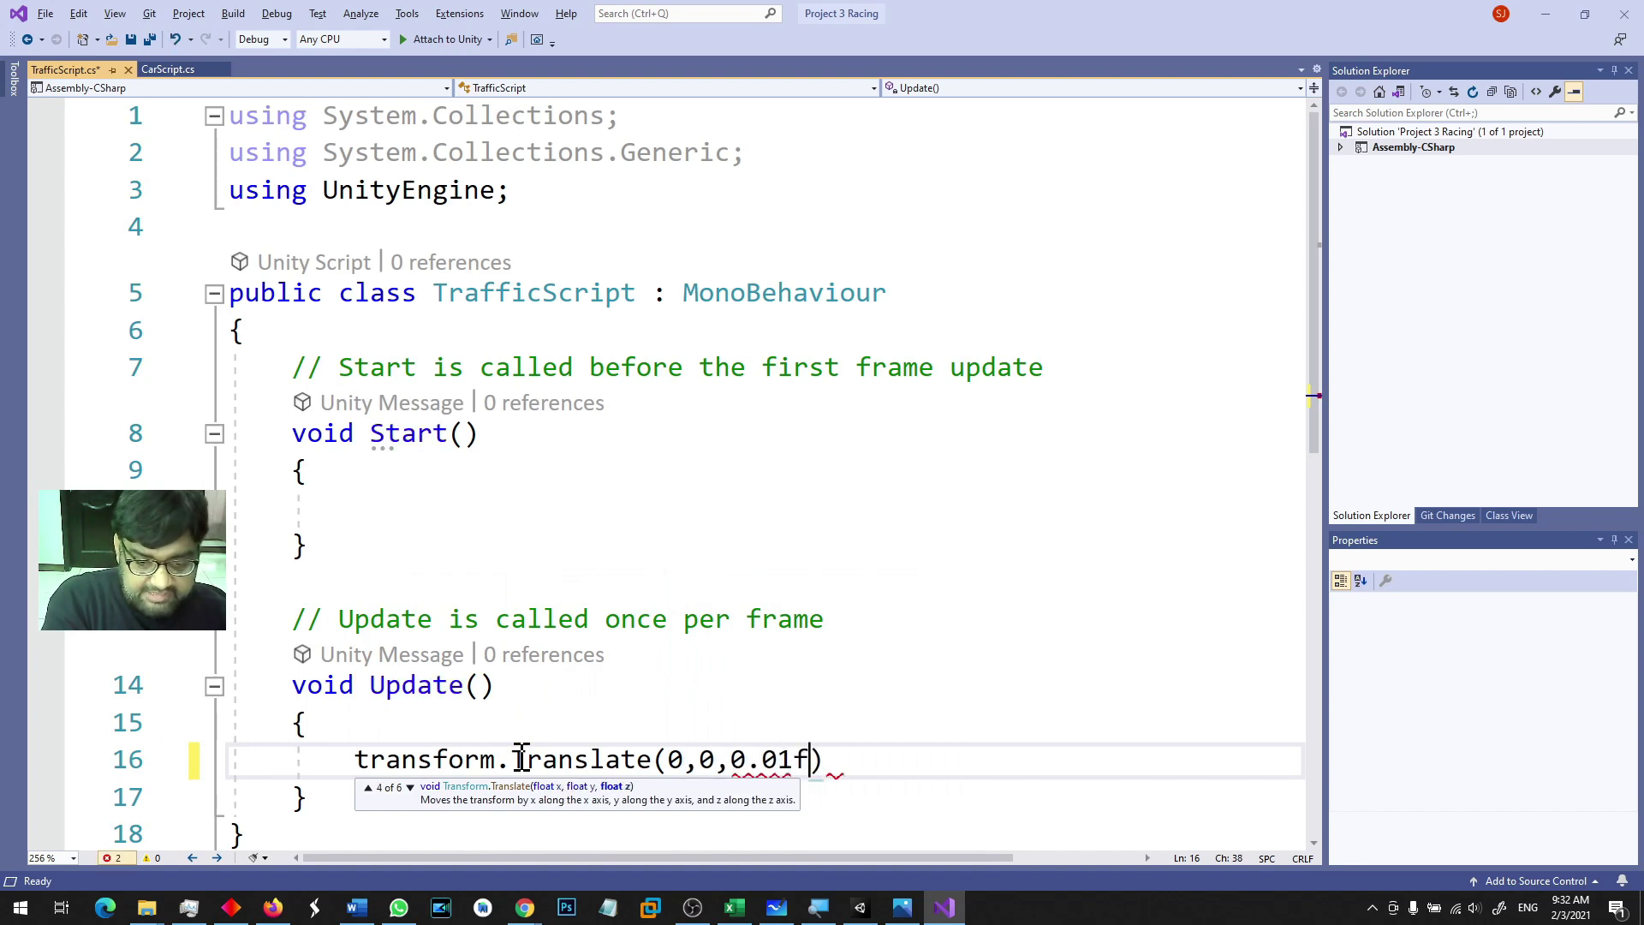
Step: Finish the Translate line with a semicolon and save TrafficScript
{"action": "key", "text": "End"}
{"action": "type", "text": ";"}
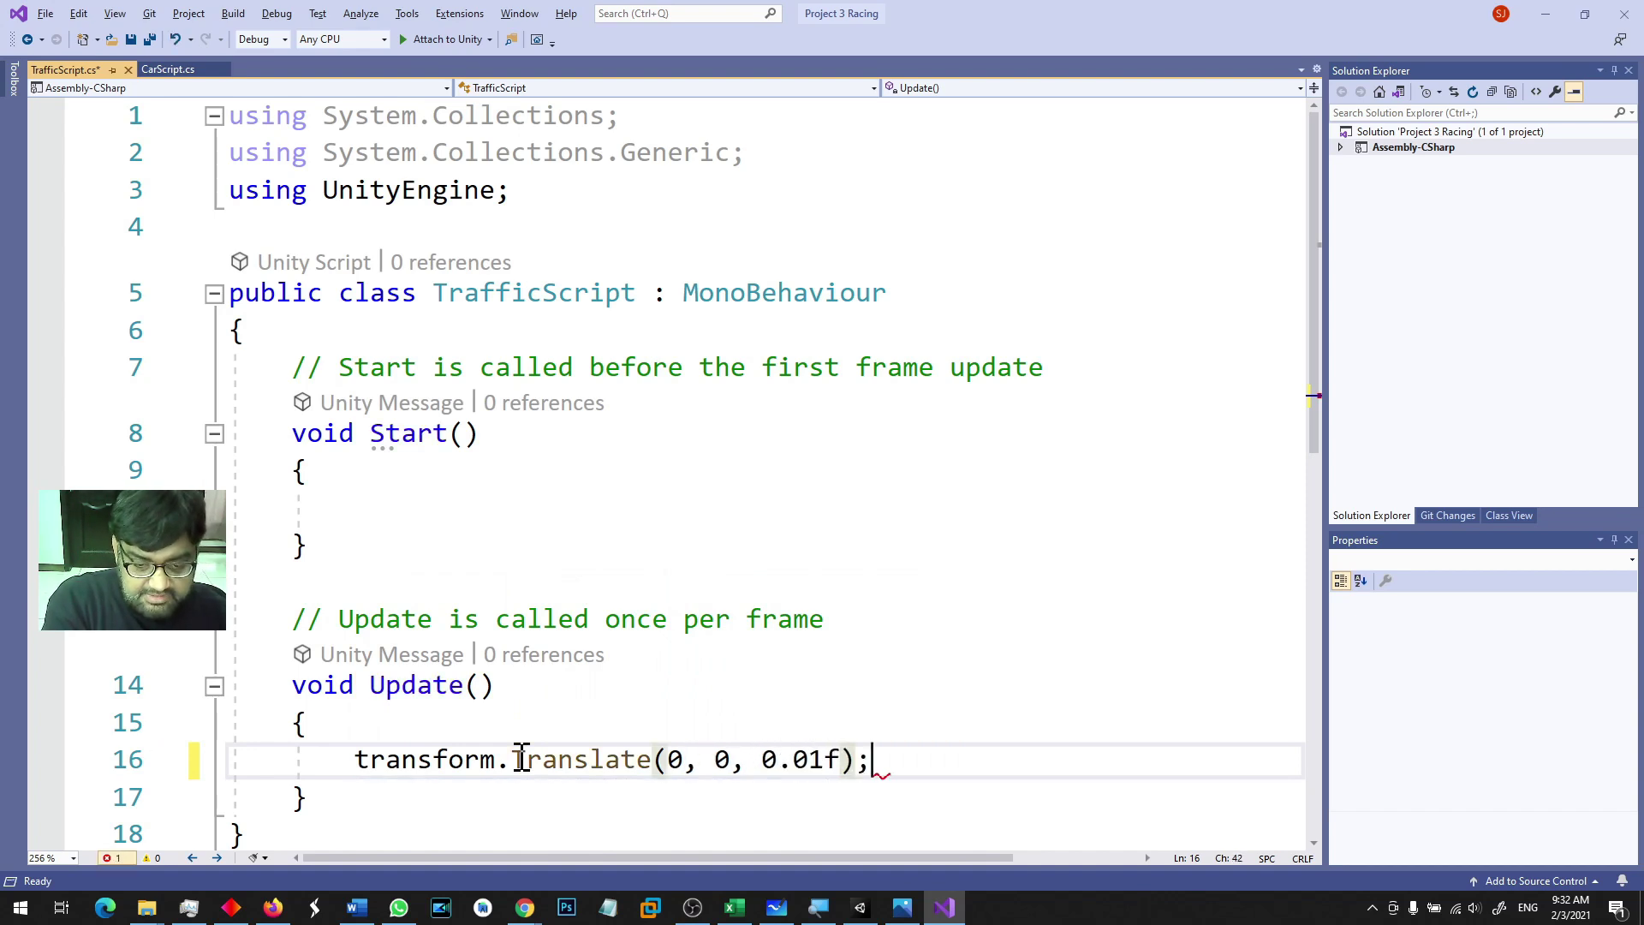
{"action": "key", "text": "ctrl+s"}
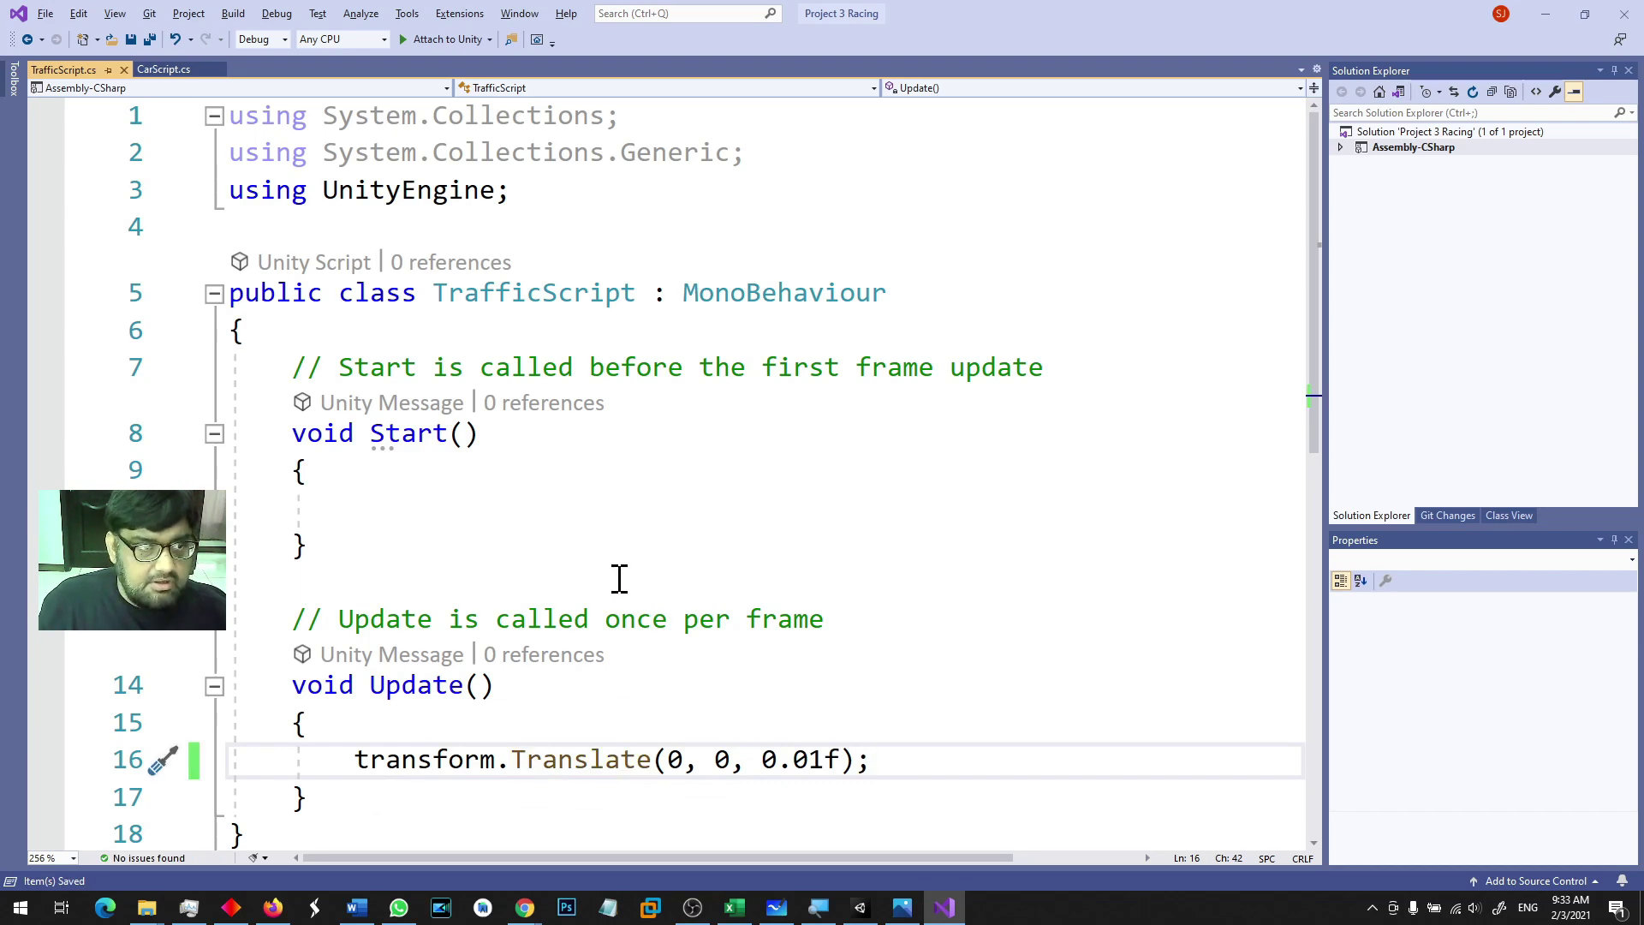
Step: Compare with CarScript's 0.05f speed, change TrafficScript's Z value to 0.03f, and return to Unity
{"action": "left_click", "coordinate": [164, 69]}
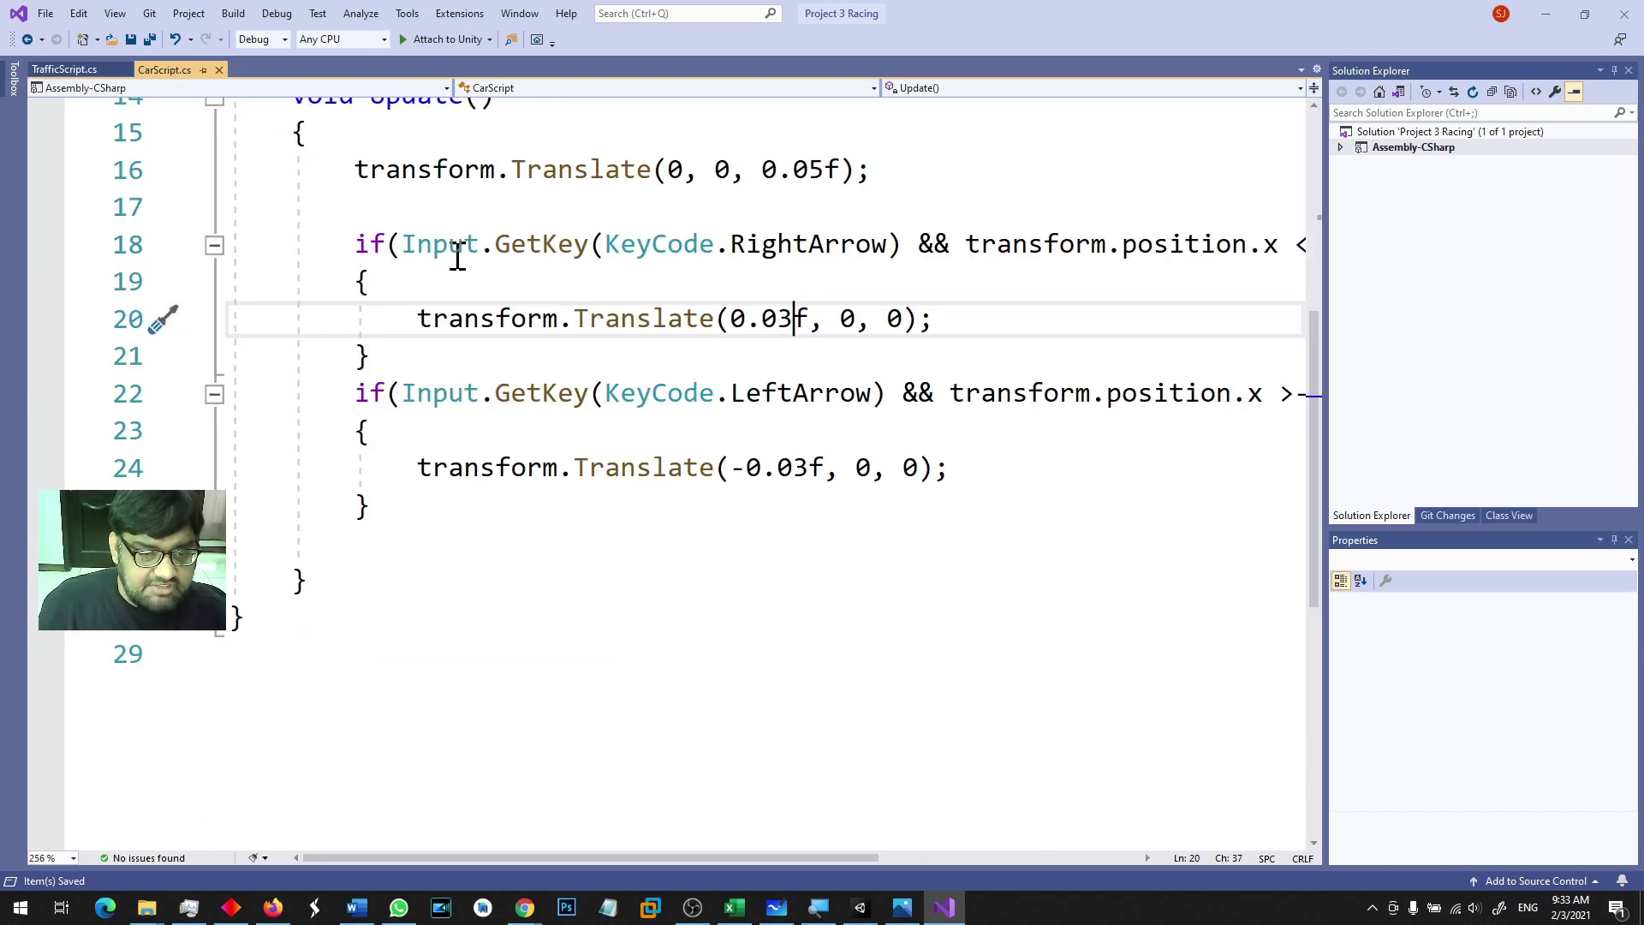
{"action": "scroll", "coordinate": [867, 455], "scroll_direction": "up", "scroll_amount": 2}
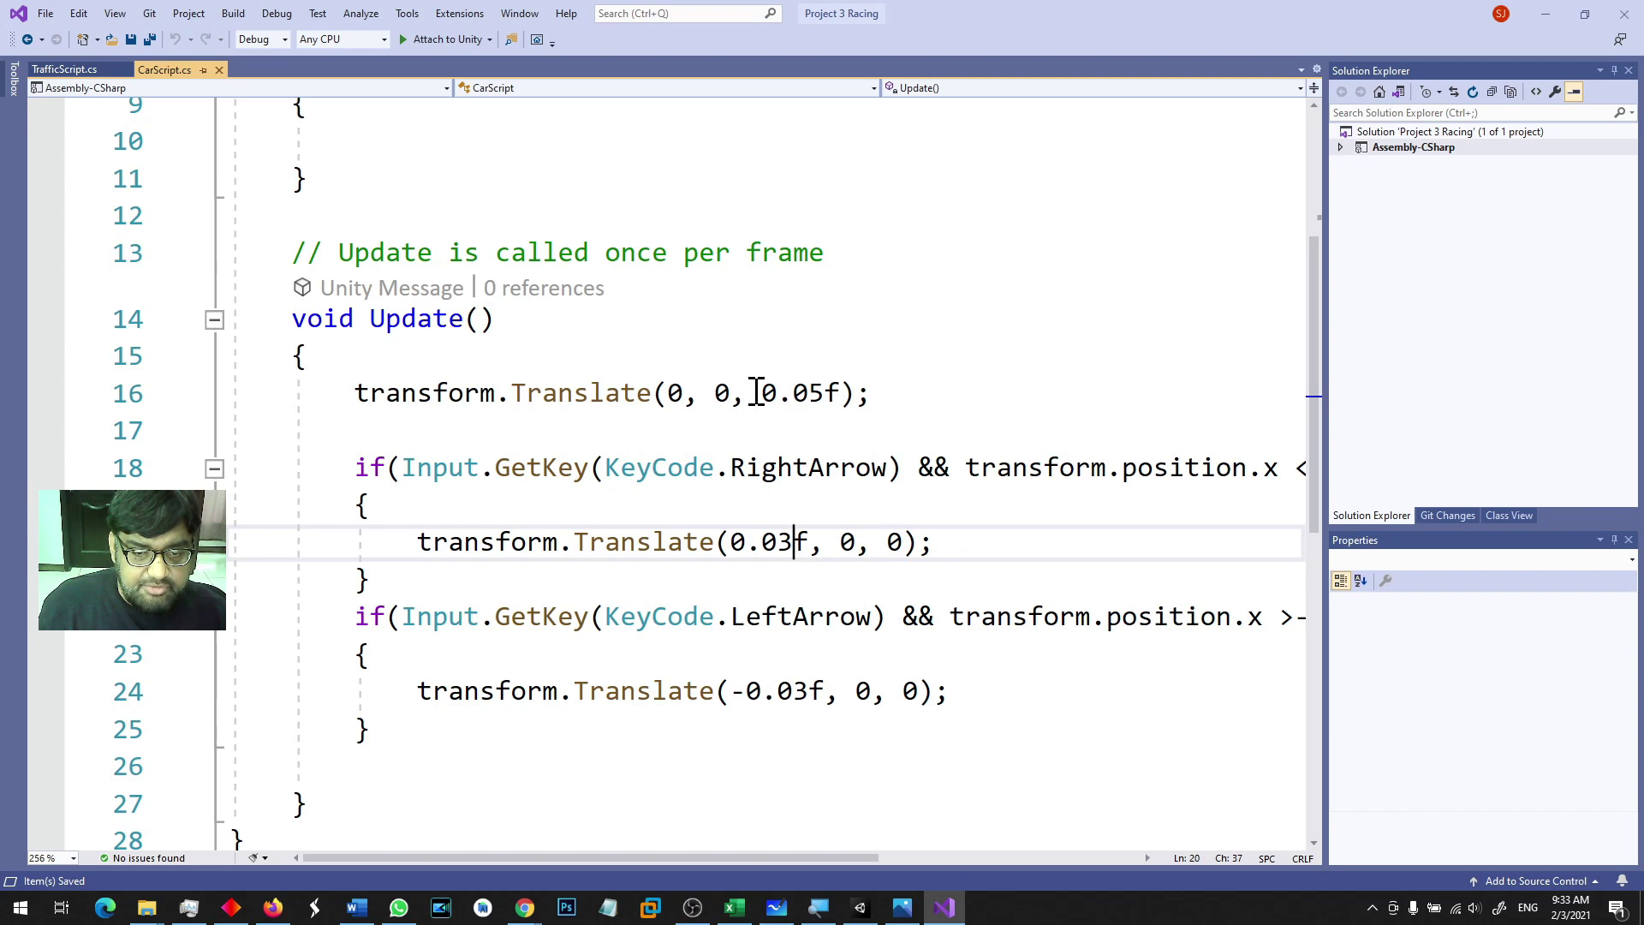
{"action": "left_click_drag", "start_coordinate": [757, 393], "coordinate": [829, 393]}
{"action": "key", "text": "ctrl+Tab"}
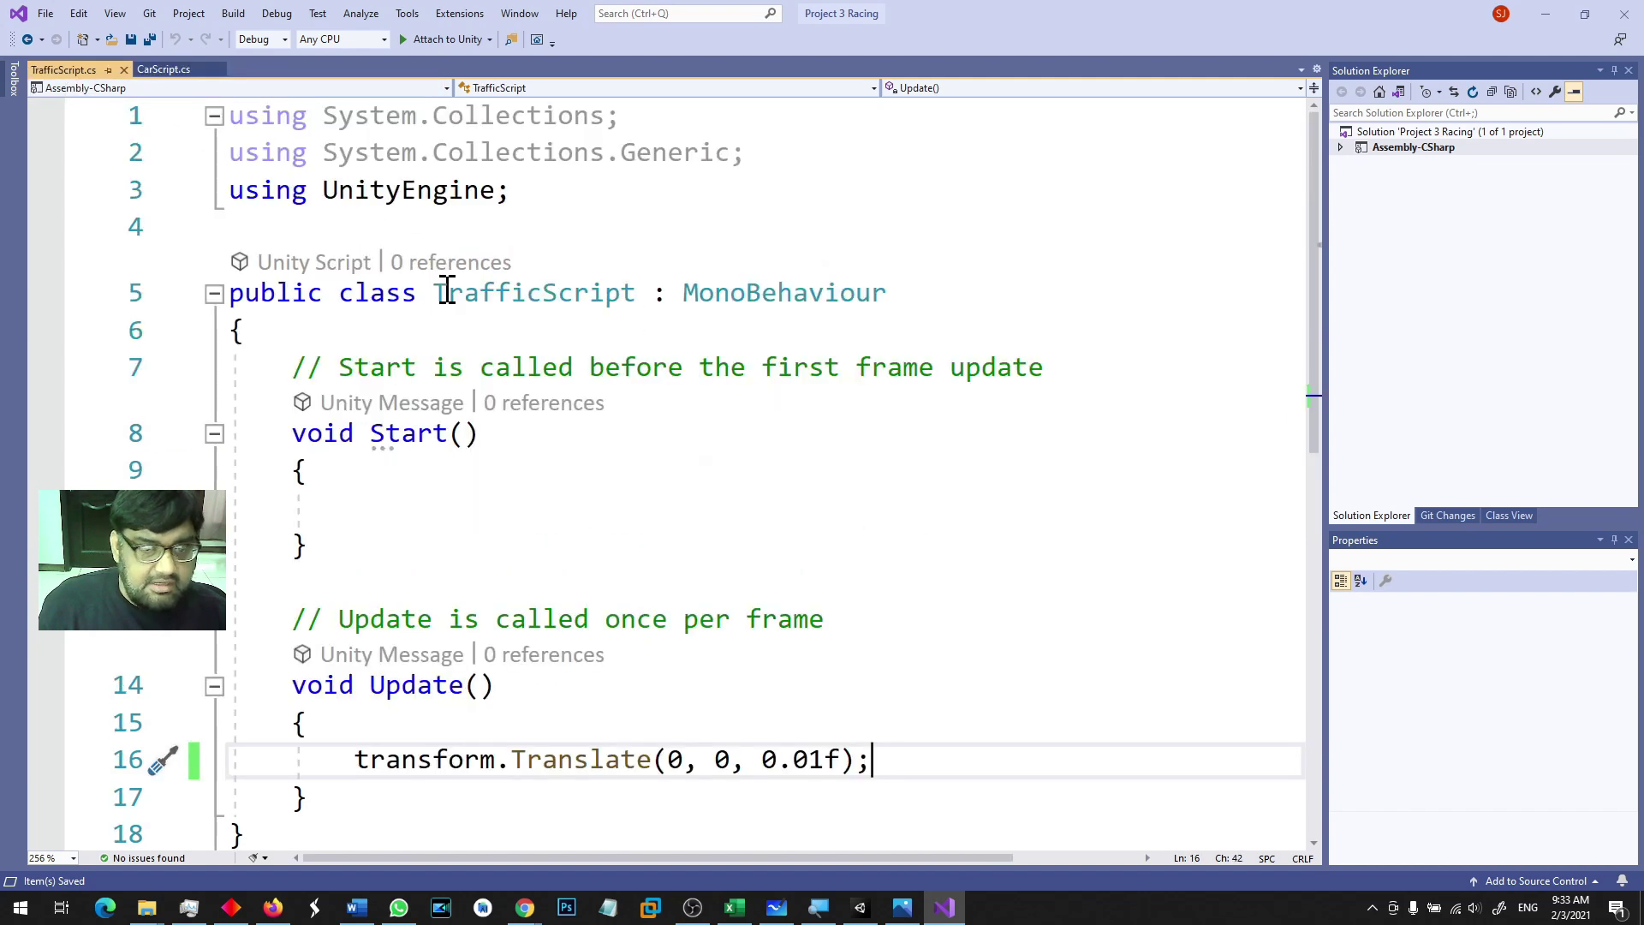
{"action": "left_click_drag", "start_coordinate": [813, 768], "coordinate": [822, 775]}
{"action": "type", "text": "3"}
{"action": "key", "text": "alt+Tab"}
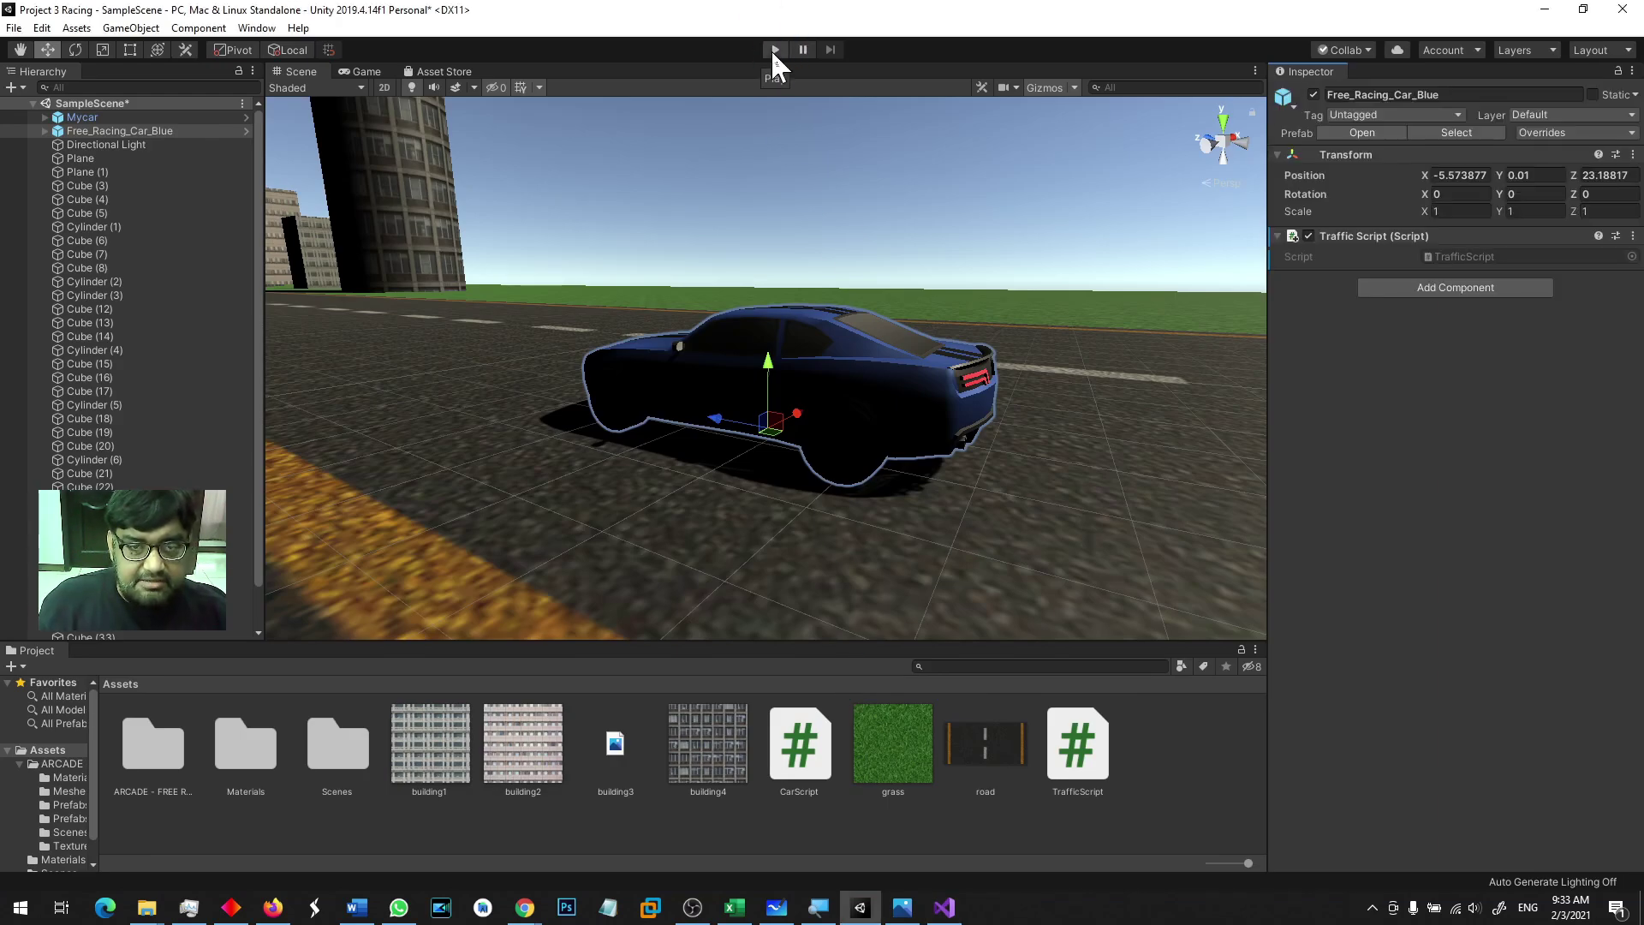
{"action": "left_click", "coordinate": [774, 49]}
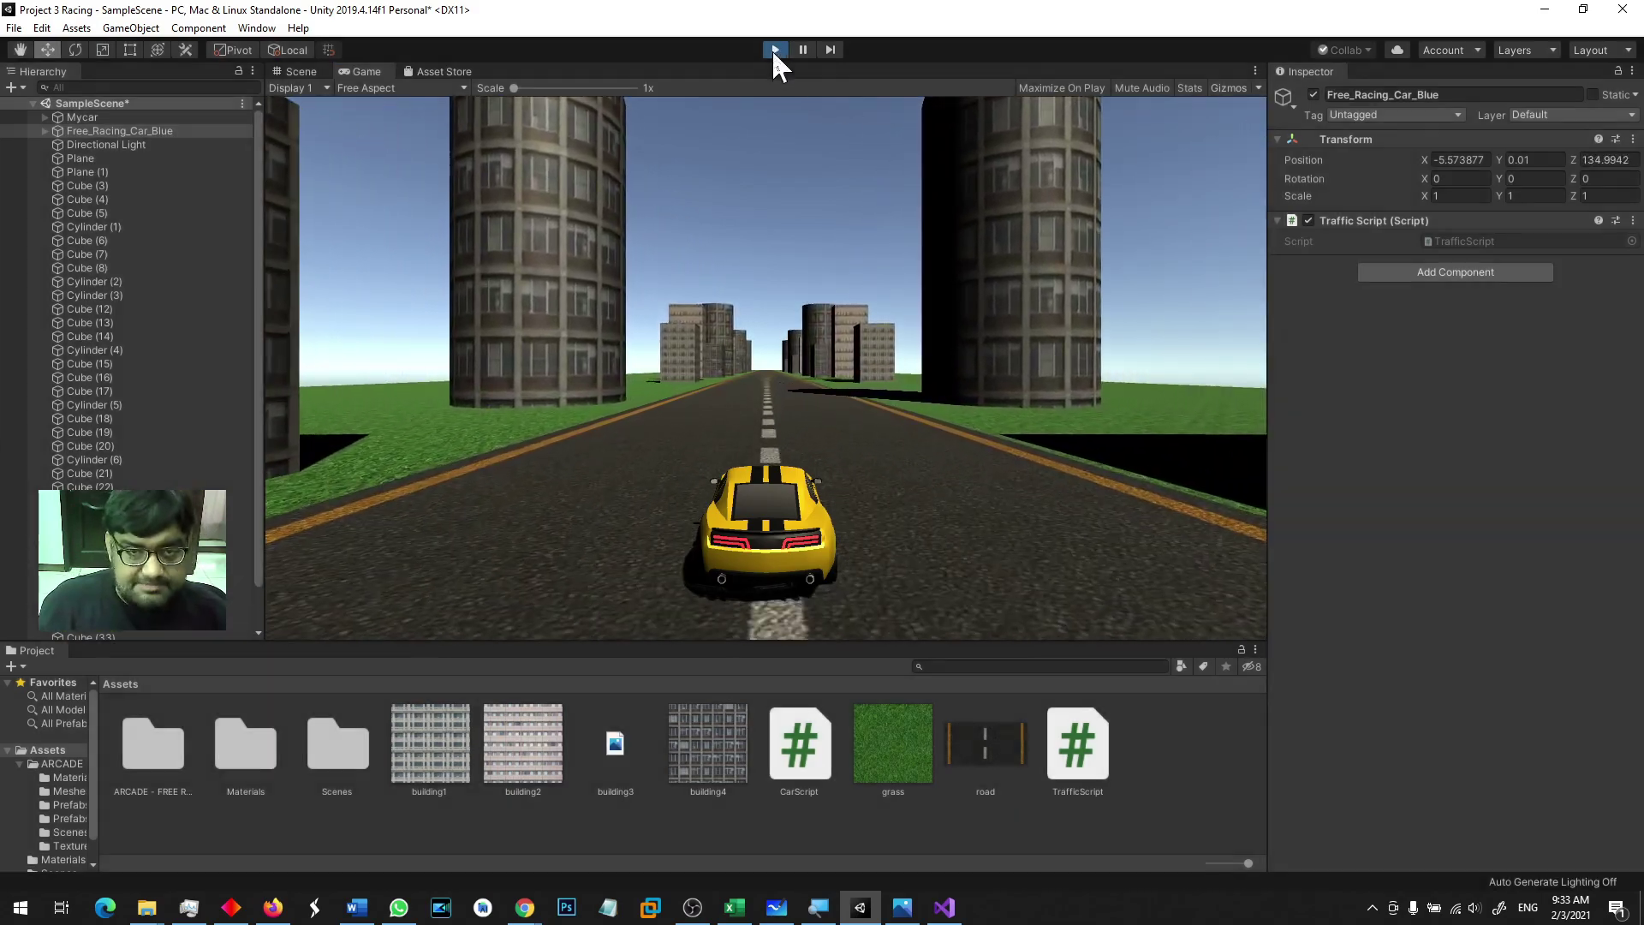
{"action": "left_click", "coordinate": [774, 50]}
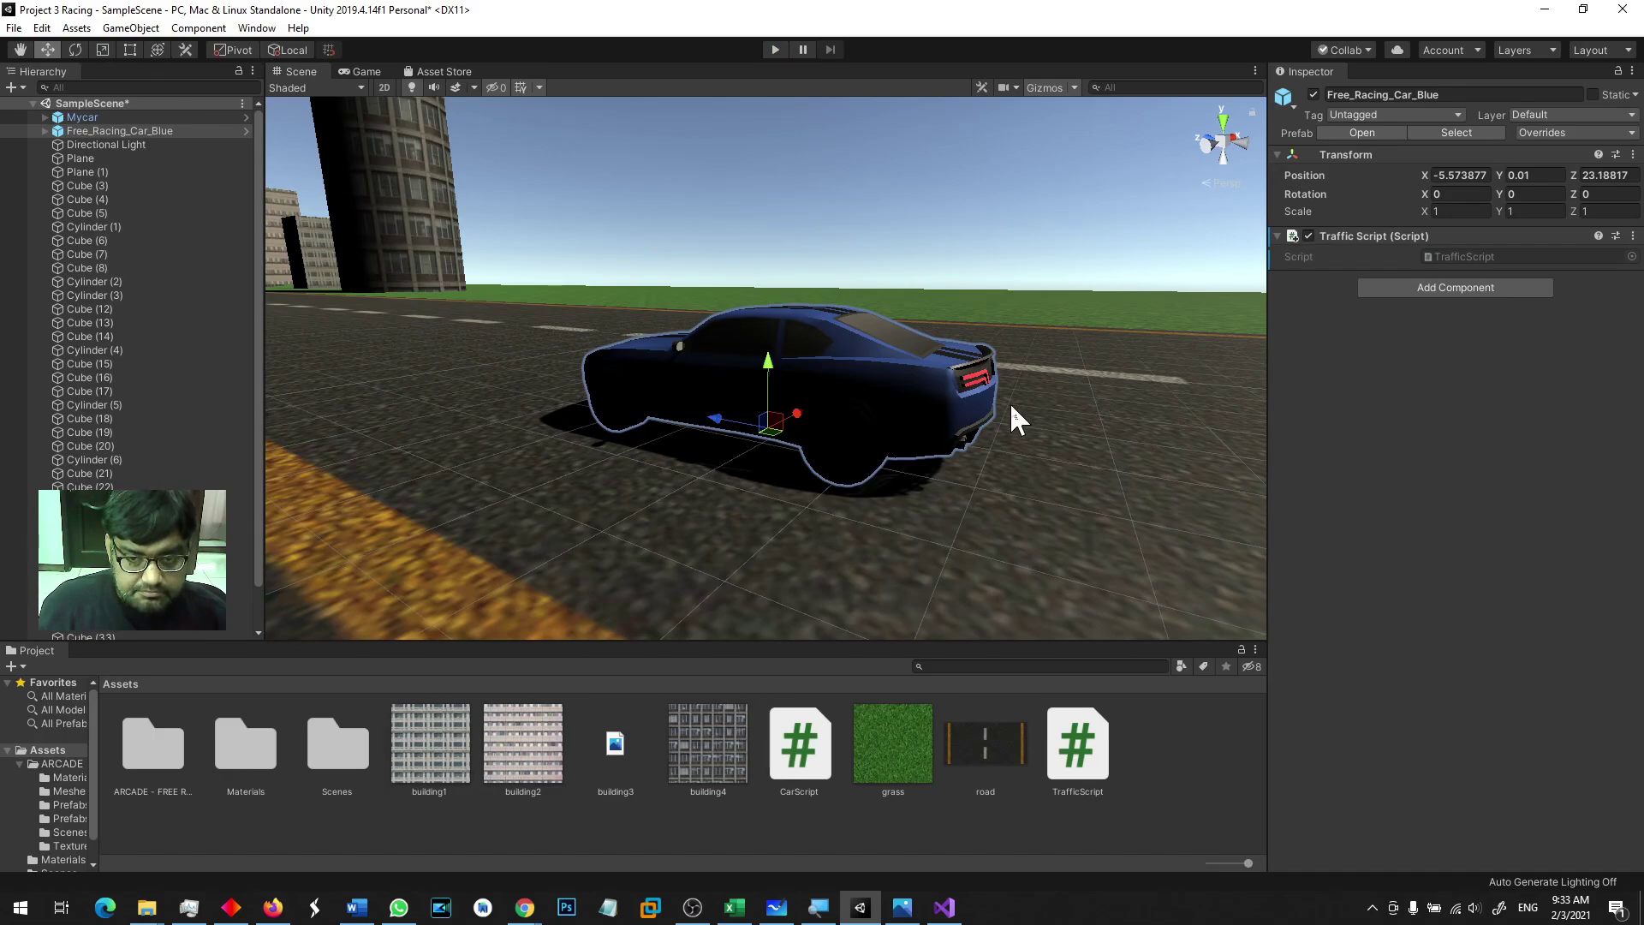
{"action": "scroll", "coordinate": [1010, 403], "scroll_direction": "down", "scroll_amount": 5}
{"action": "scroll", "coordinate": [1010, 403], "scroll_direction": "down", "scroll_amount": 3}
Step: Orbit the Scene view to show the road and buildings, then focus on Mycar
{"action": "mouse_move", "coordinate": [1010, 402]}
{"action": "left_mouse_down", "text": "alt"}
{"action": "mouse_move", "coordinate": [917, 459]}
{"action": "mouse_move", "coordinate": [373, 452]}
{"action": "mouse_move", "coordinate": [481, 425]}
{"action": "mouse_move", "coordinate": [965, 444]}
{"action": "mouse_move", "coordinate": [727, 584]}
{"action": "mouse_move", "coordinate": [490, 411]}
{"action": "mouse_move", "coordinate": [664, 415]}
{"action": "mouse_move", "coordinate": [577, 459]}
{"action": "mouse_move", "coordinate": [699, 443]}
{"action": "mouse_move", "coordinate": [562, 481]}
{"action": "mouse_move", "coordinate": [510, 414]}
{"action": "mouse_move", "coordinate": [525, 462]}
{"action": "mouse_move", "coordinate": [501, 473]}
{"action": "mouse_move", "coordinate": [685, 434]}
{"action": "left_mouse_up", "text": "alt"}
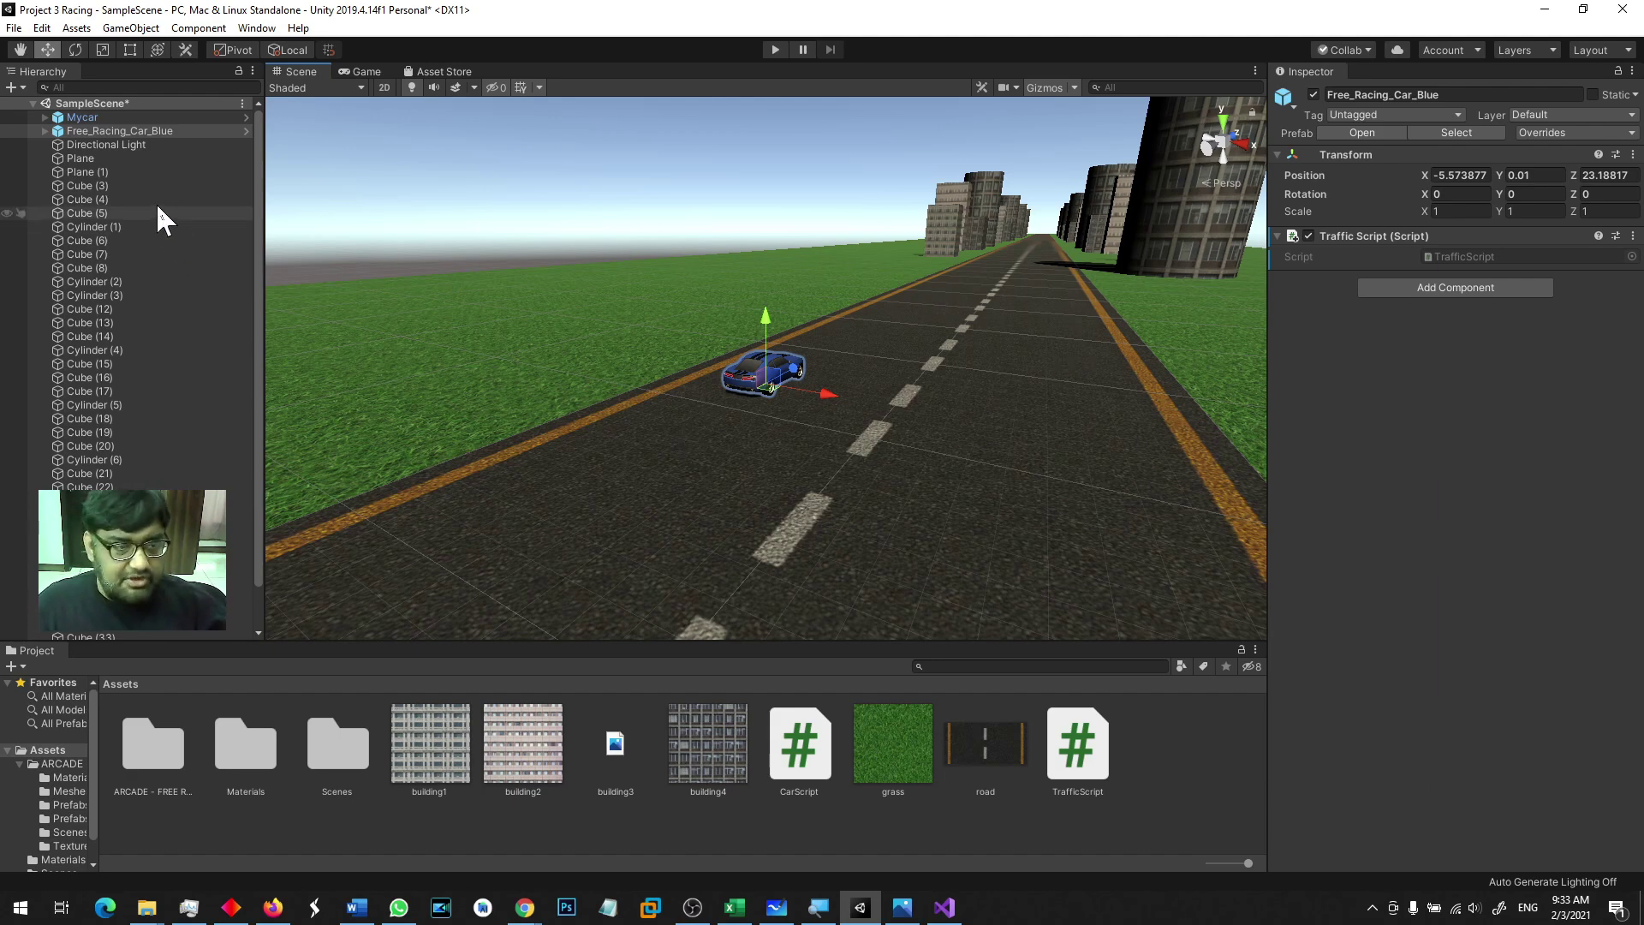
{"action": "double_click", "coordinate": [80, 118]}
Step: Add a Box Collider to Mycar via the component search for 'Collid'
{"action": "mouse_move", "coordinate": [1103, 536]}
{"action": "left_mouse_down", "text": "alt"}
{"action": "mouse_move", "coordinate": [609, 517]}
{"action": "mouse_move", "coordinate": [1066, 532]}
{"action": "left_mouse_up", "text": "alt"}
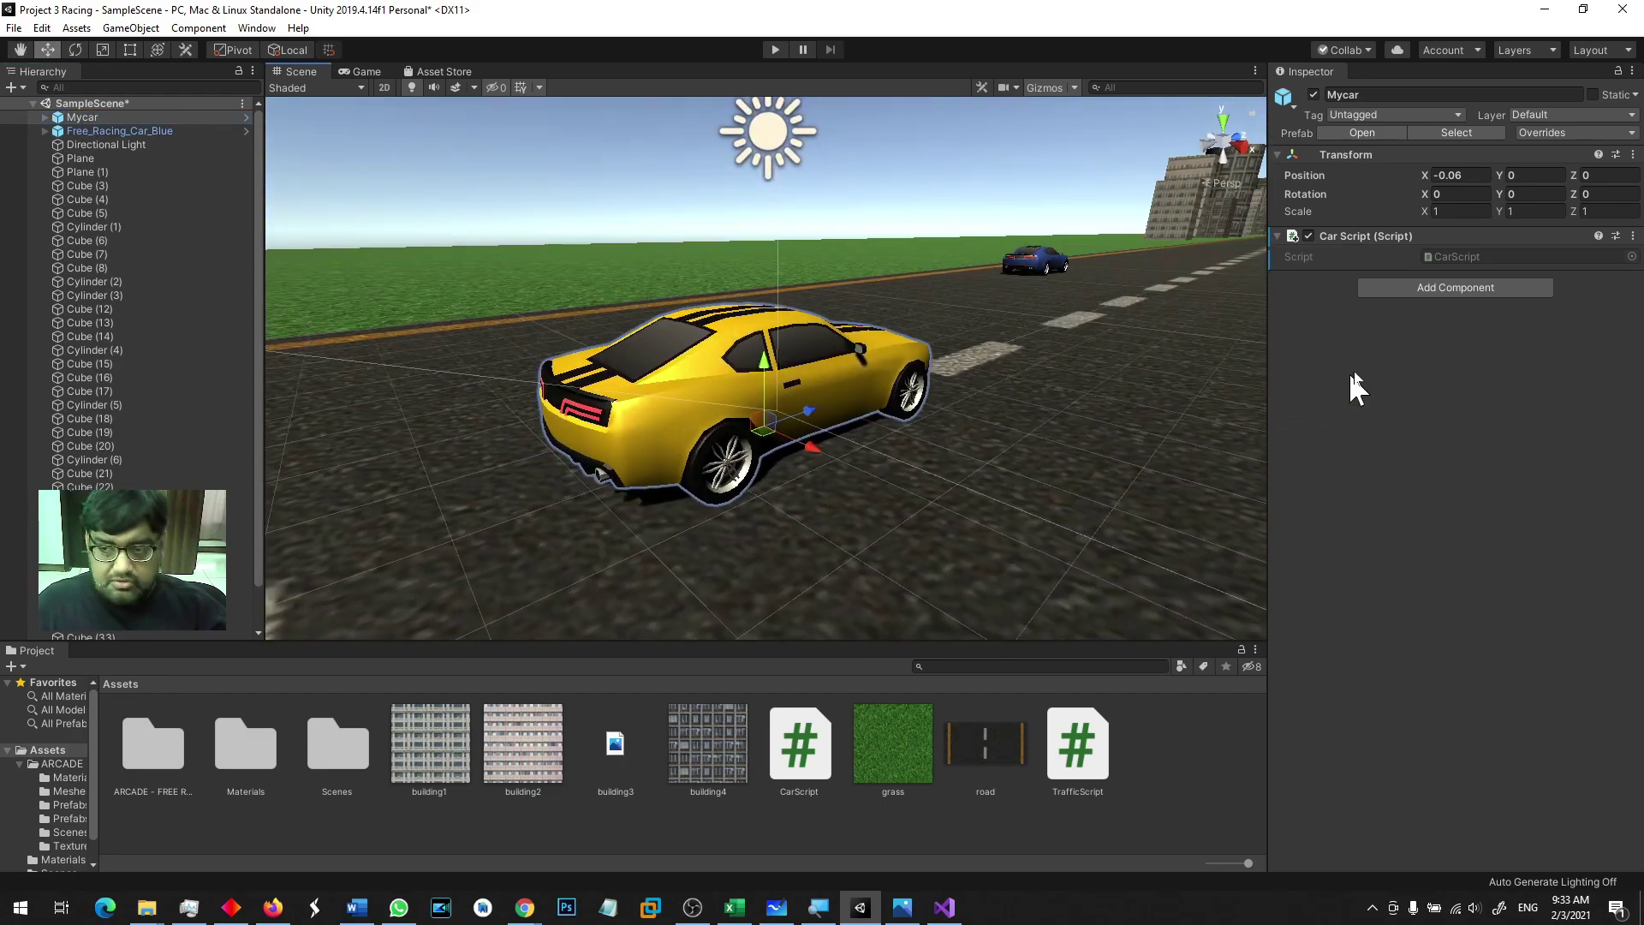
{"action": "left_click", "coordinate": [1435, 291]}
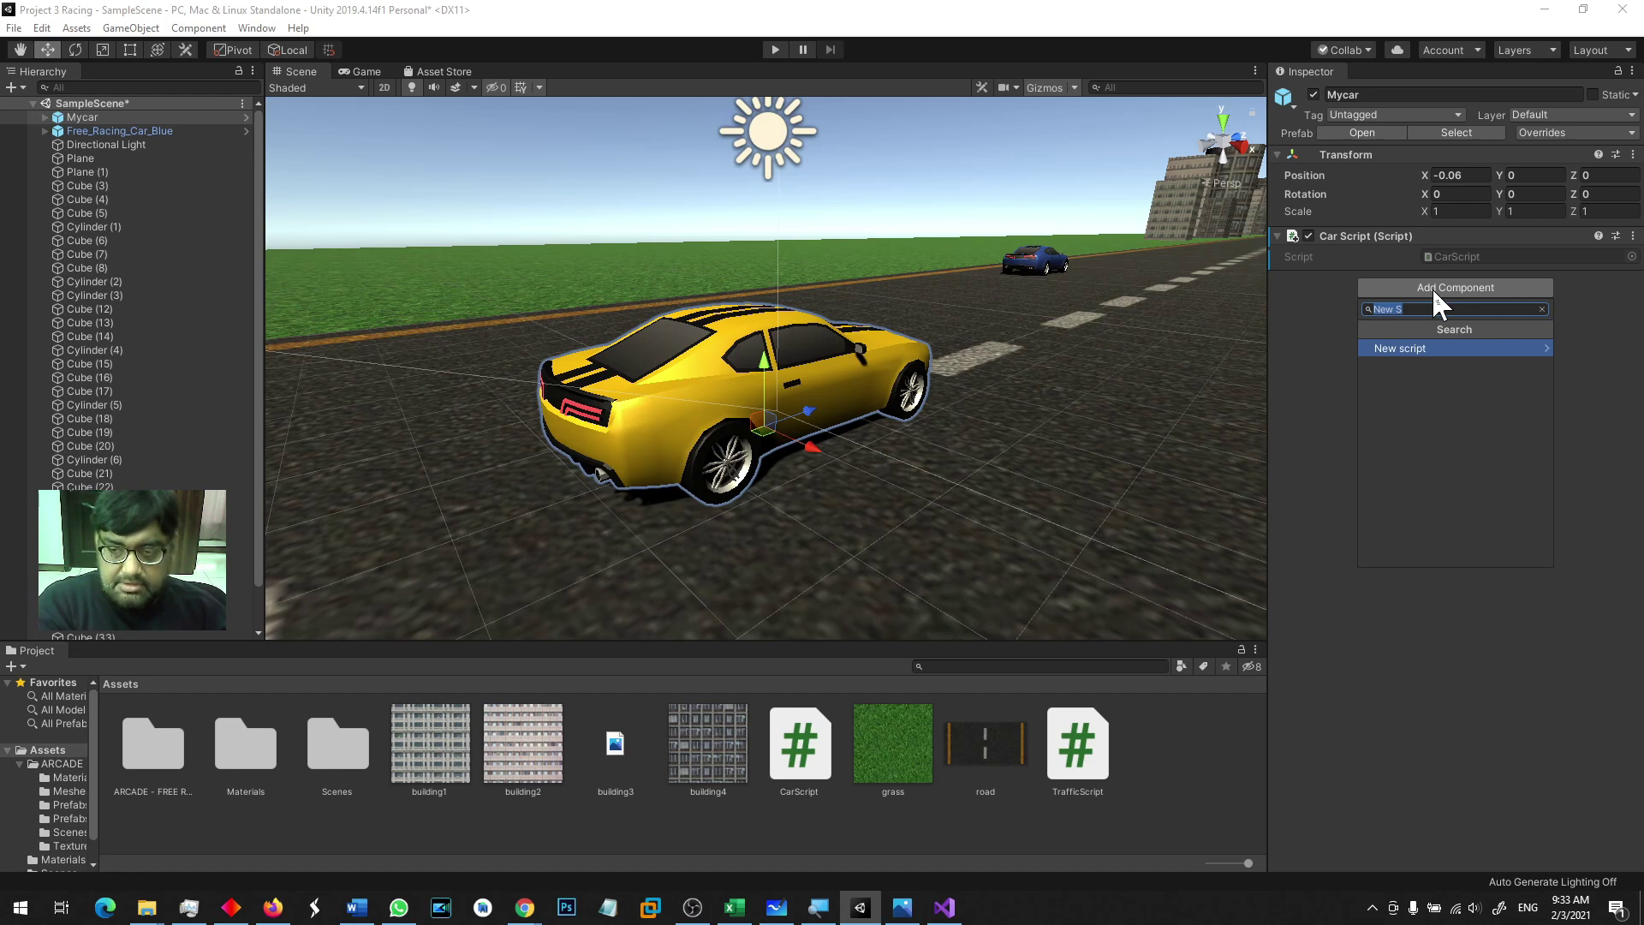
{"action": "type", "text": "Collid"}
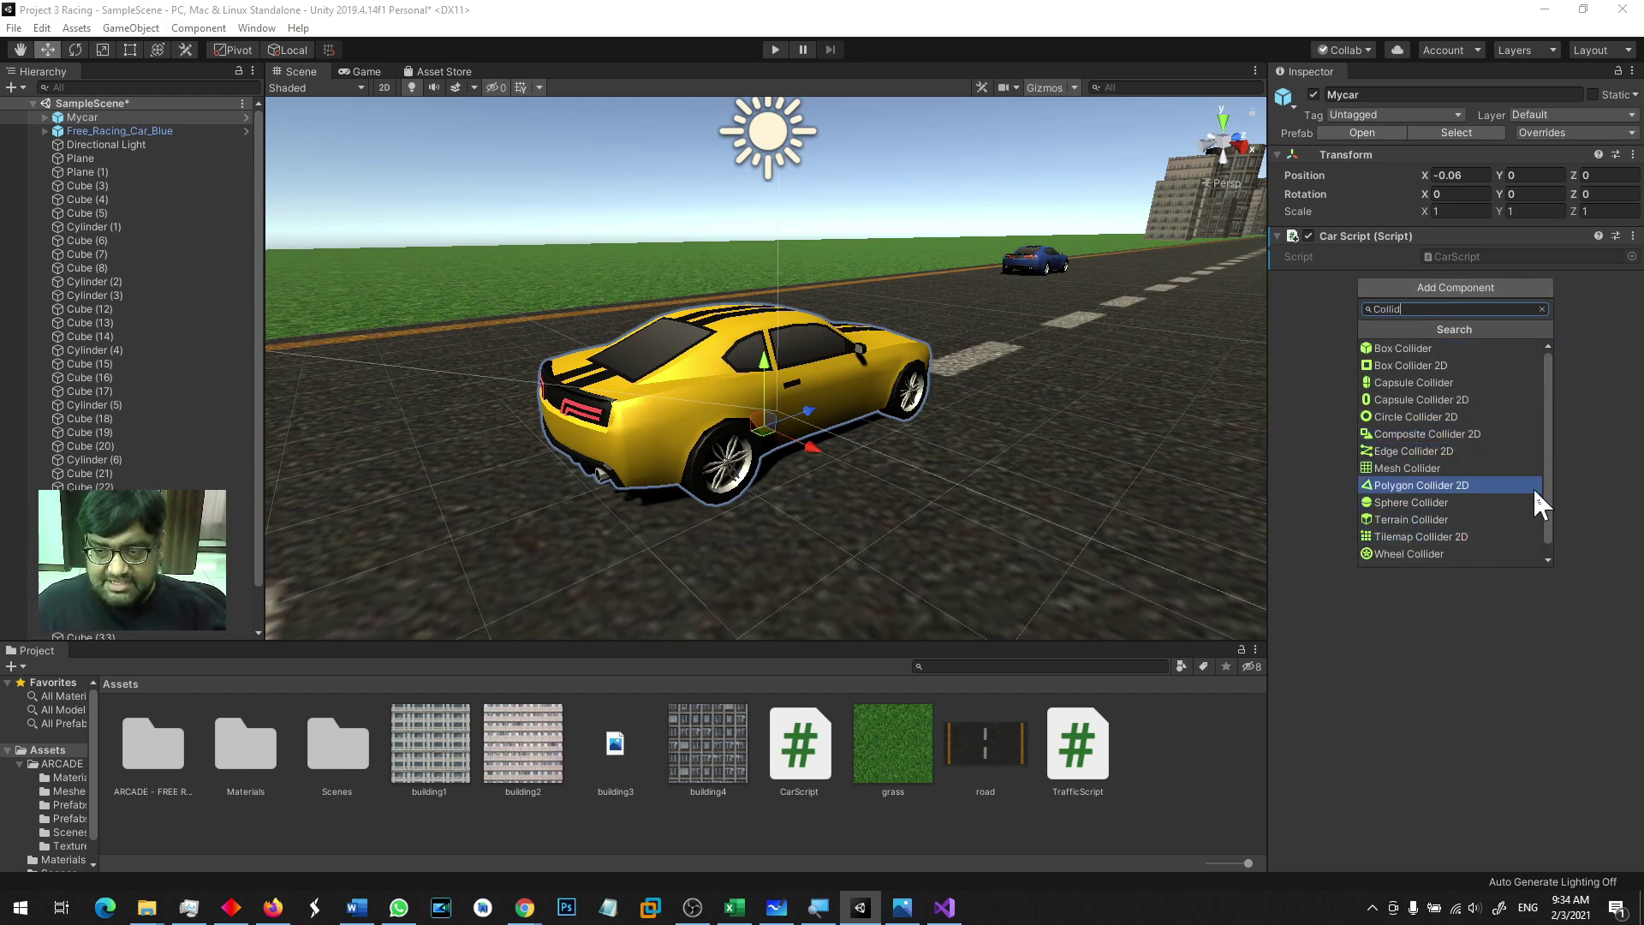
{"action": "left_click", "coordinate": [1435, 349]}
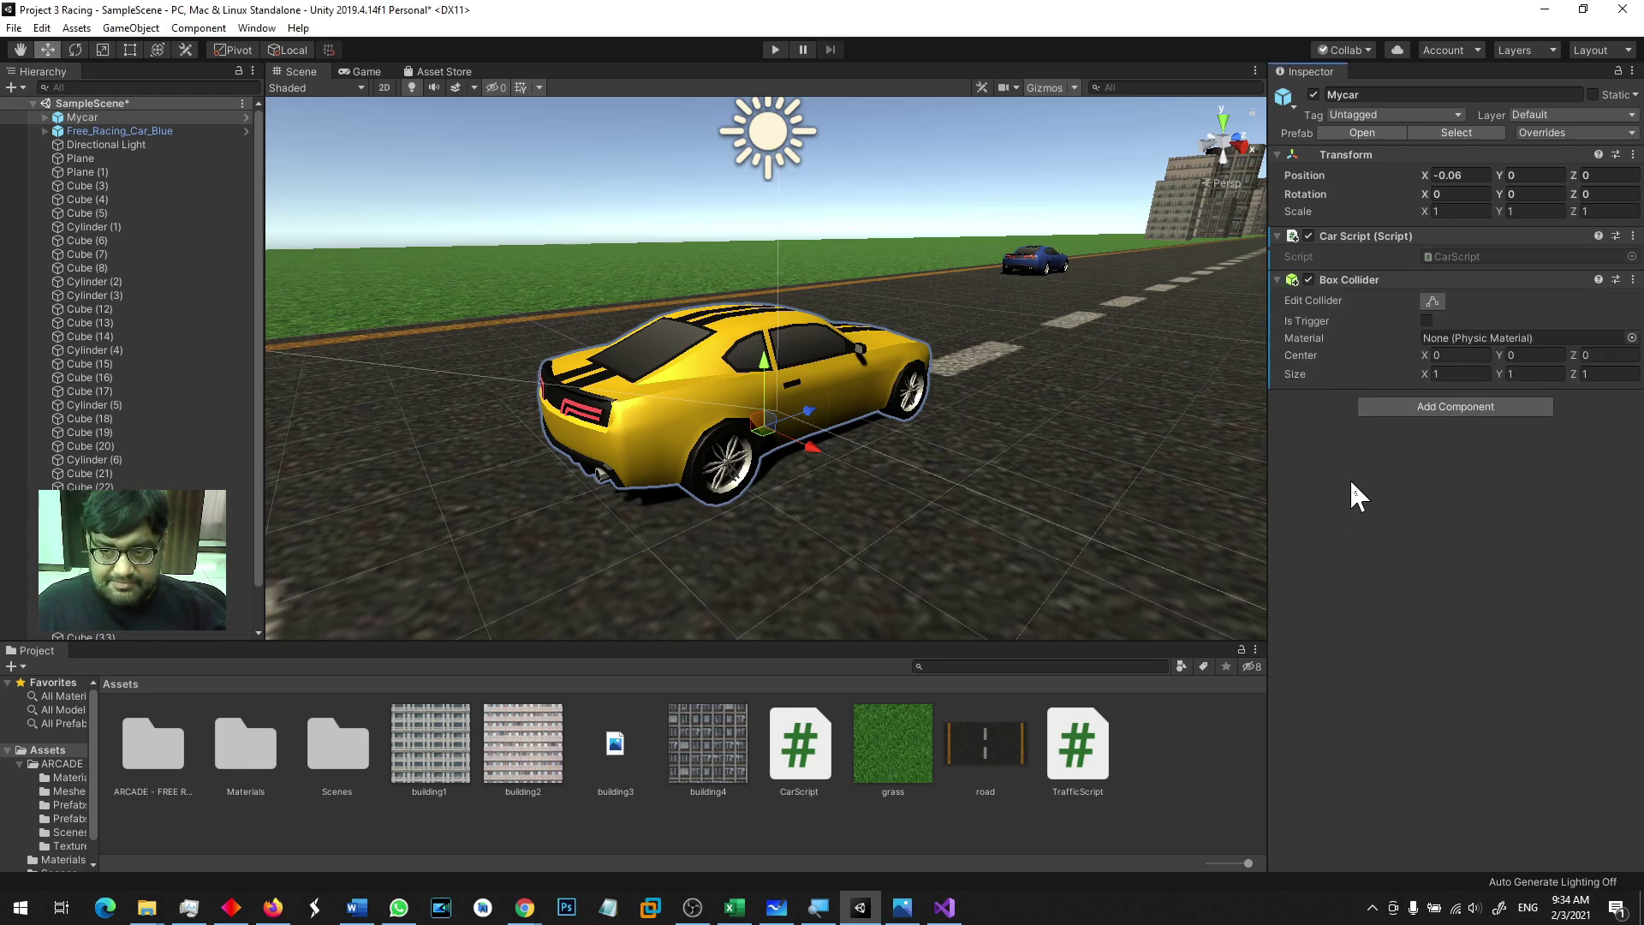
Step: Inspect Mycar from below and widen its Box Collider Size X to 1.61
{"action": "mouse_move", "coordinate": [1076, 497]}
{"action": "left_mouse_down", "text": "alt"}
{"action": "mouse_move", "coordinate": [638, 278]}
{"action": "mouse_move", "coordinate": [1199, 296]}
{"action": "mouse_move", "coordinate": [897, 368]}
{"action": "left_mouse_up", "text": "alt"}
{"action": "scroll", "coordinate": [897, 397], "scroll_direction": "up", "scroll_amount": 5}
{"action": "scroll", "coordinate": [897, 397], "scroll_direction": "down", "scroll_amount": 3}
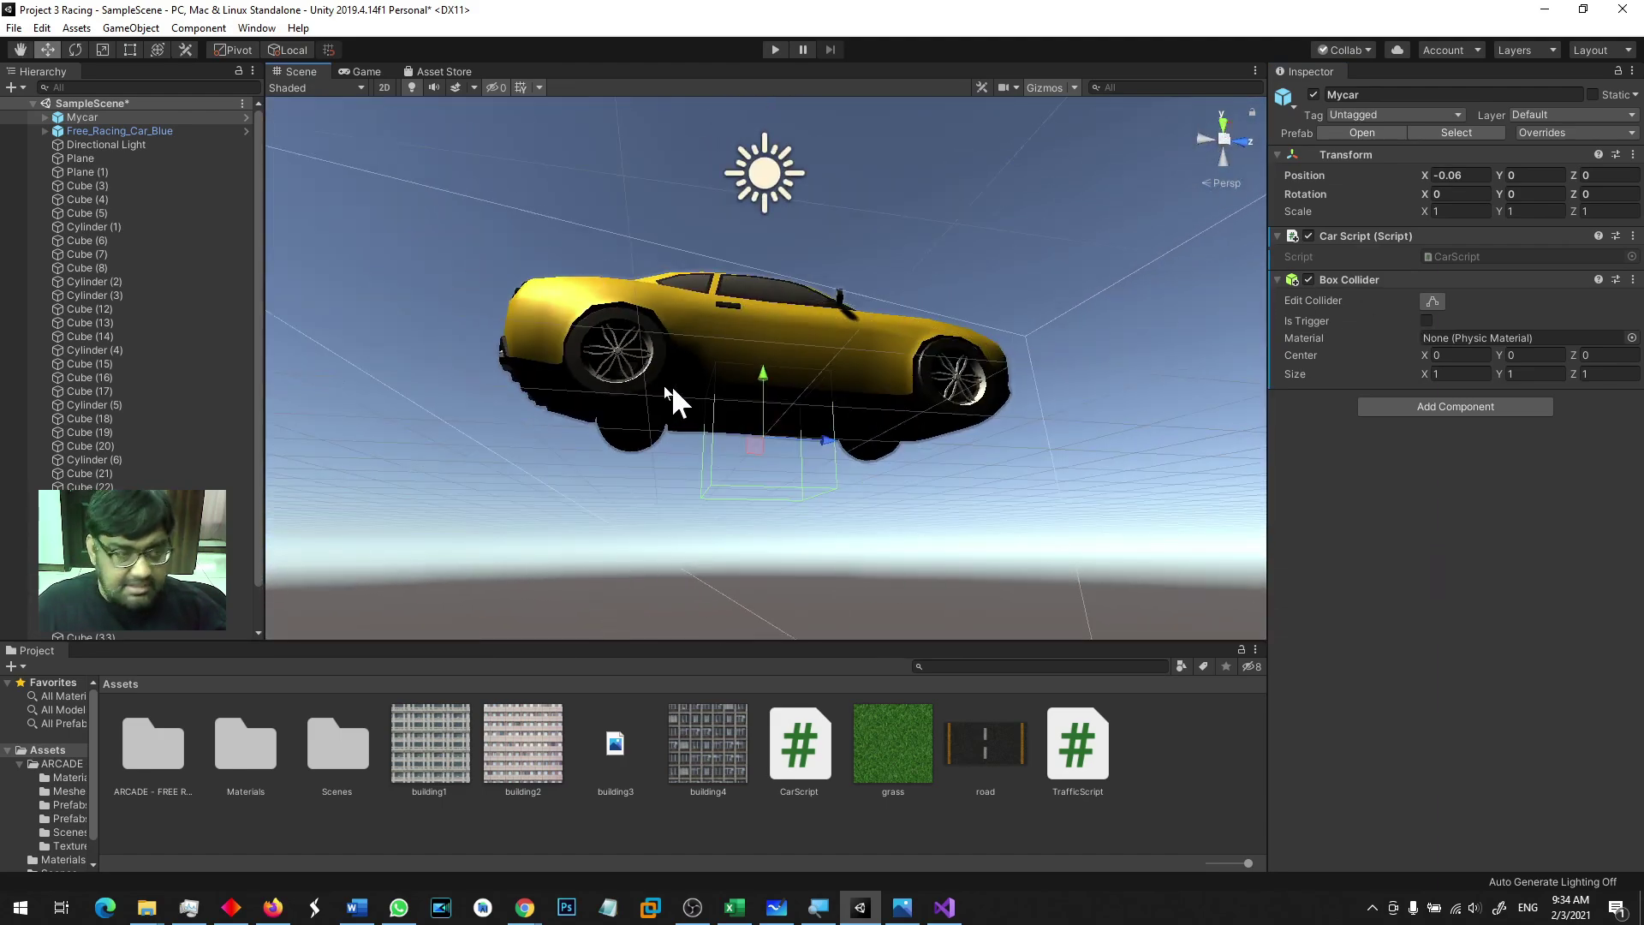
{"action": "mouse_move", "coordinate": [987, 497]}
{"action": "left_mouse_down", "text": "alt"}
{"action": "mouse_move", "coordinate": [762, 570]}
{"action": "mouse_move", "coordinate": [672, 434]}
{"action": "mouse_move", "coordinate": [805, 445]}
{"action": "left_mouse_up", "text": "alt"}
{"action": "scroll", "coordinate": [805, 445], "scroll_direction": "up", "scroll_amount": 5}
{"action": "scroll", "coordinate": [807, 445], "scroll_direction": "up", "scroll_amount": 3}
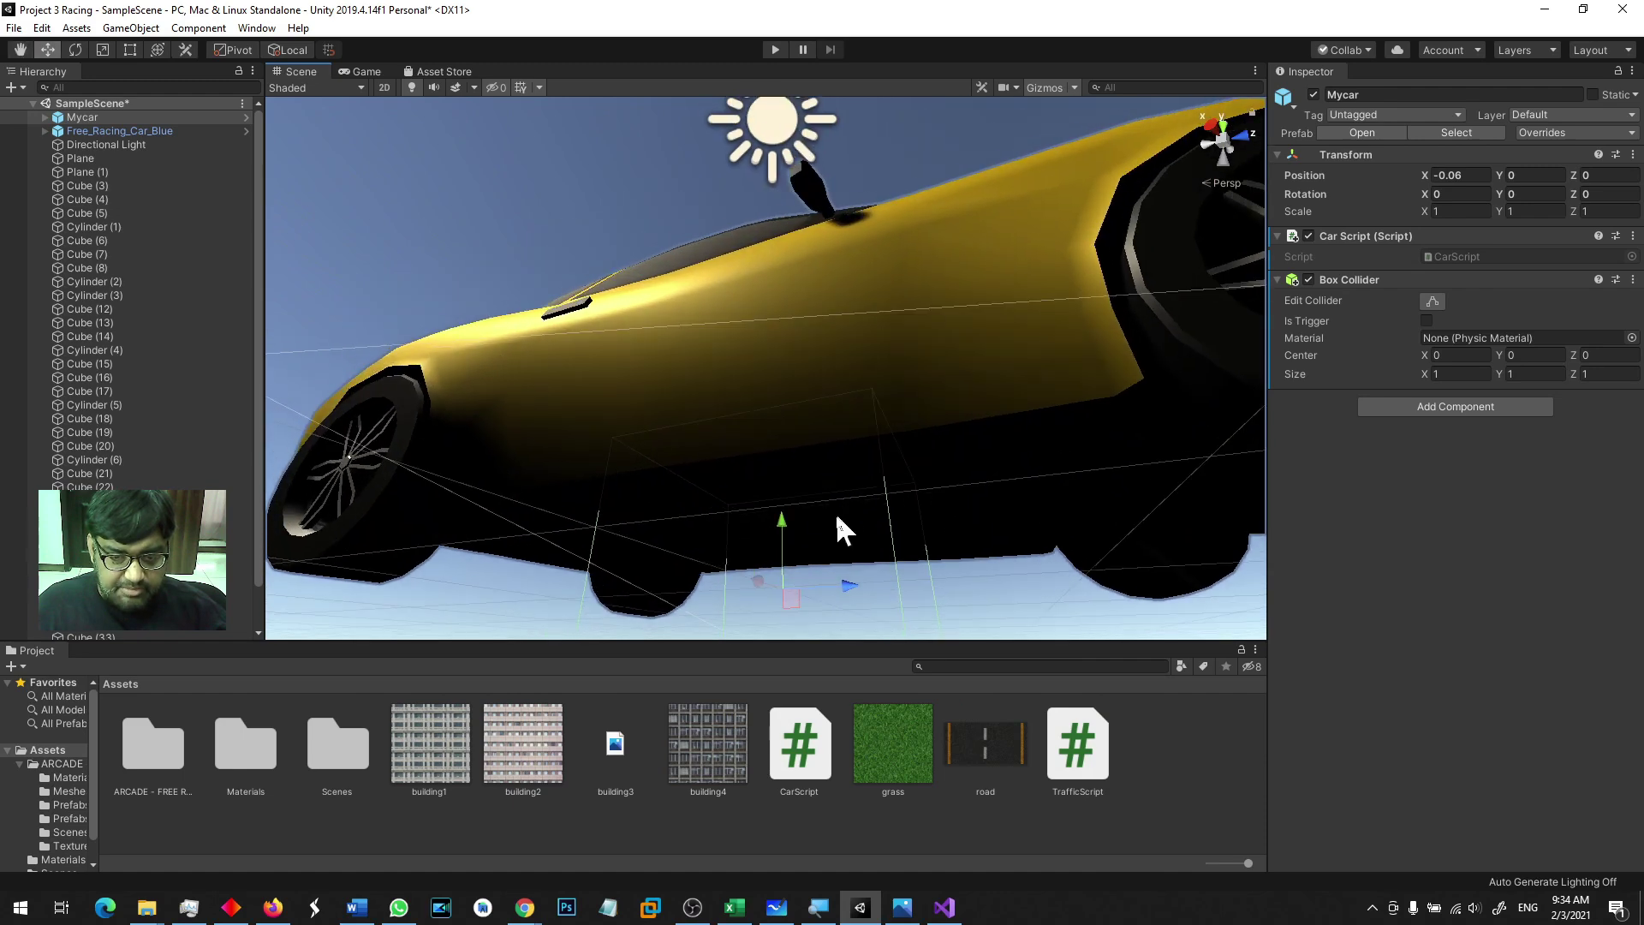
{"action": "left_click_drag", "start_coordinate": [838, 529], "coordinate": [845, 451], "text": "alt"}
{"action": "scroll", "coordinate": [846, 451], "scroll_direction": "down", "scroll_amount": 8}
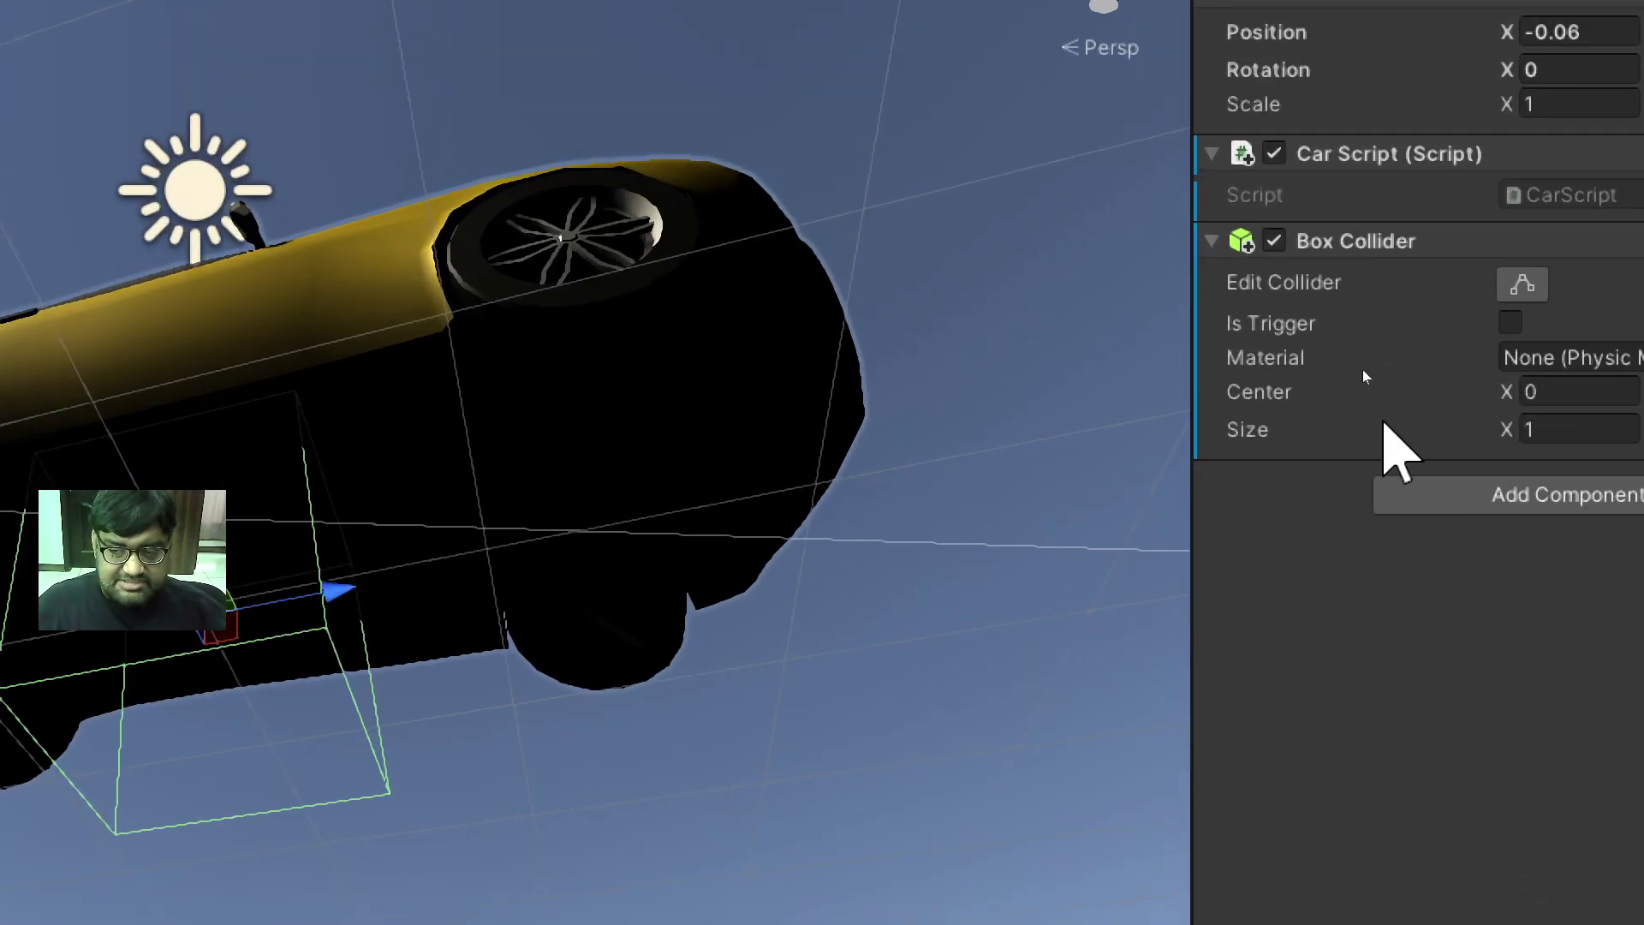
{"action": "left_click_drag", "start_coordinate": [1507, 430], "coordinate": [1557, 436]}
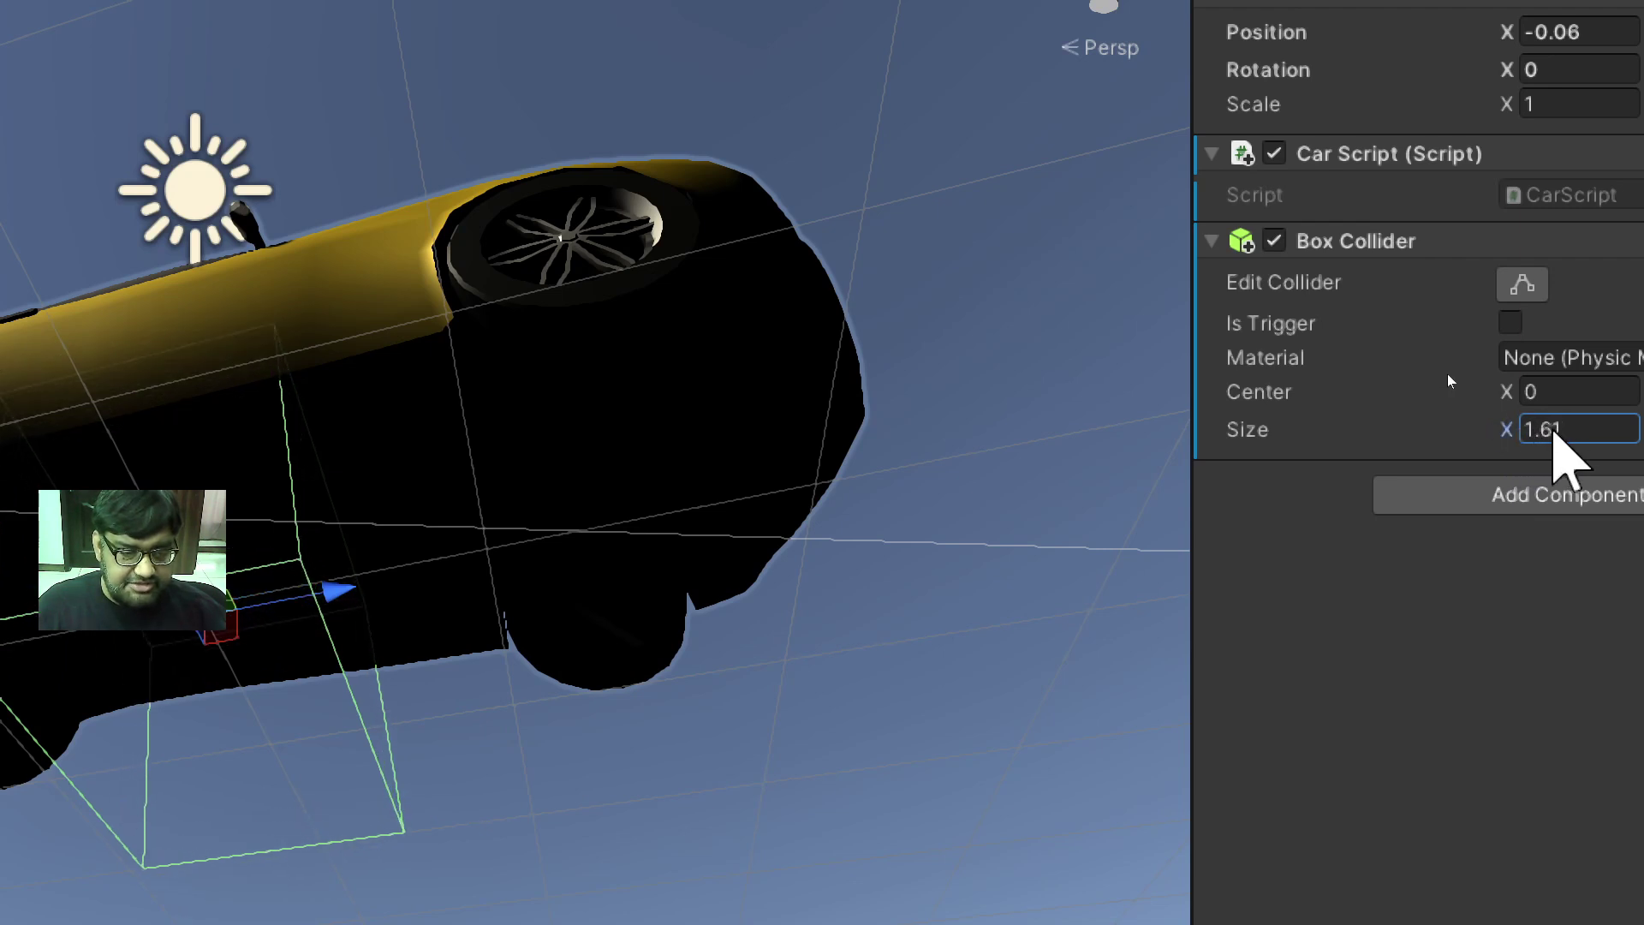
Step: Set the collider Size Y to 1.16 and Z to 3.47, then check the fit
{"action": "left_click_drag", "start_coordinate": [434, 536], "coordinate": [811, 499], "text": "alt"}
{"action": "middle_click_drag", "start_coordinate": [811, 500], "coordinate": [831, 501]}
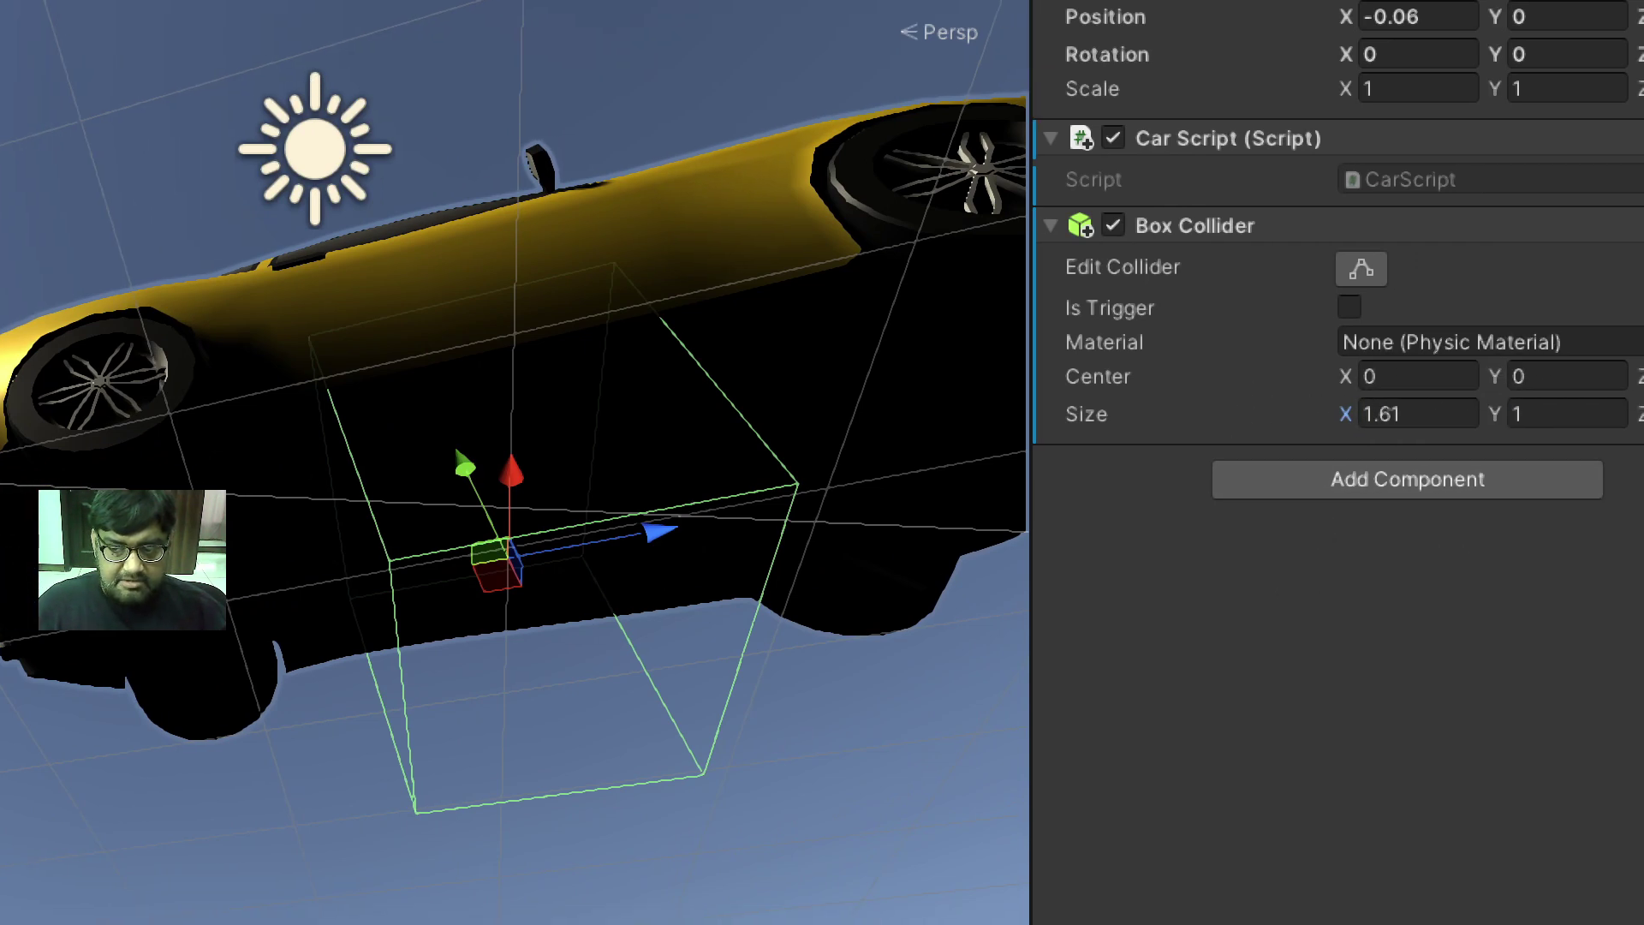
{"action": "type", "text": "1.15"}
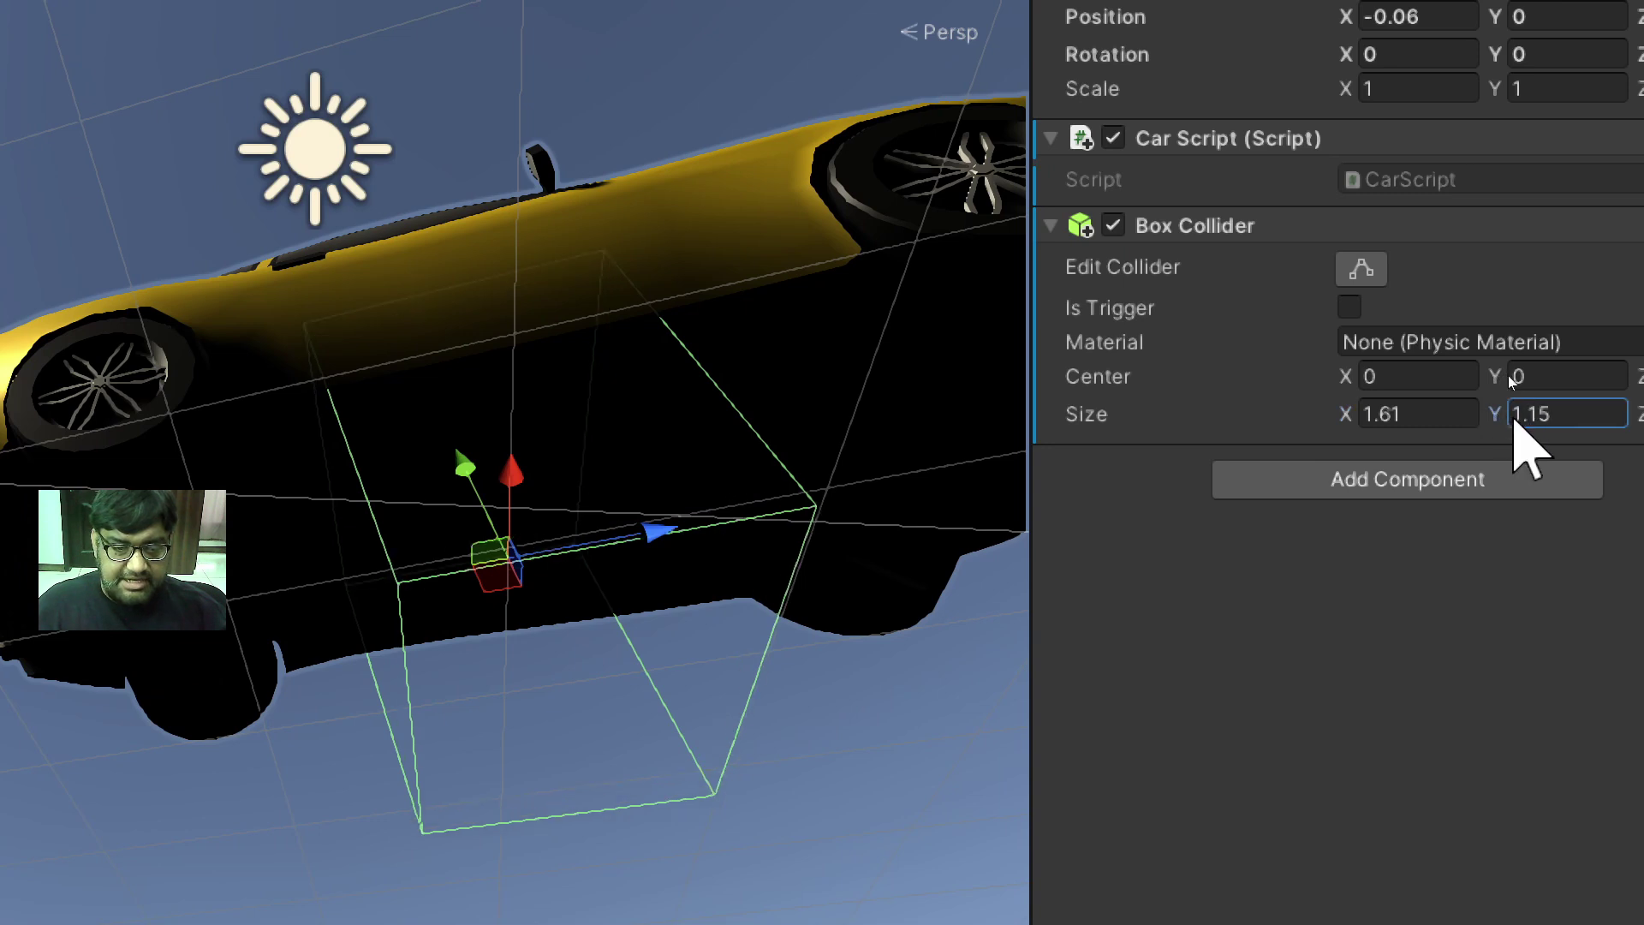
{"action": "key", "text": "BackSpace"}
{"action": "type", "text": "6"}
{"action": "left_click_drag", "start_coordinate": [1638, 415], "coordinate": [1643, 415]}
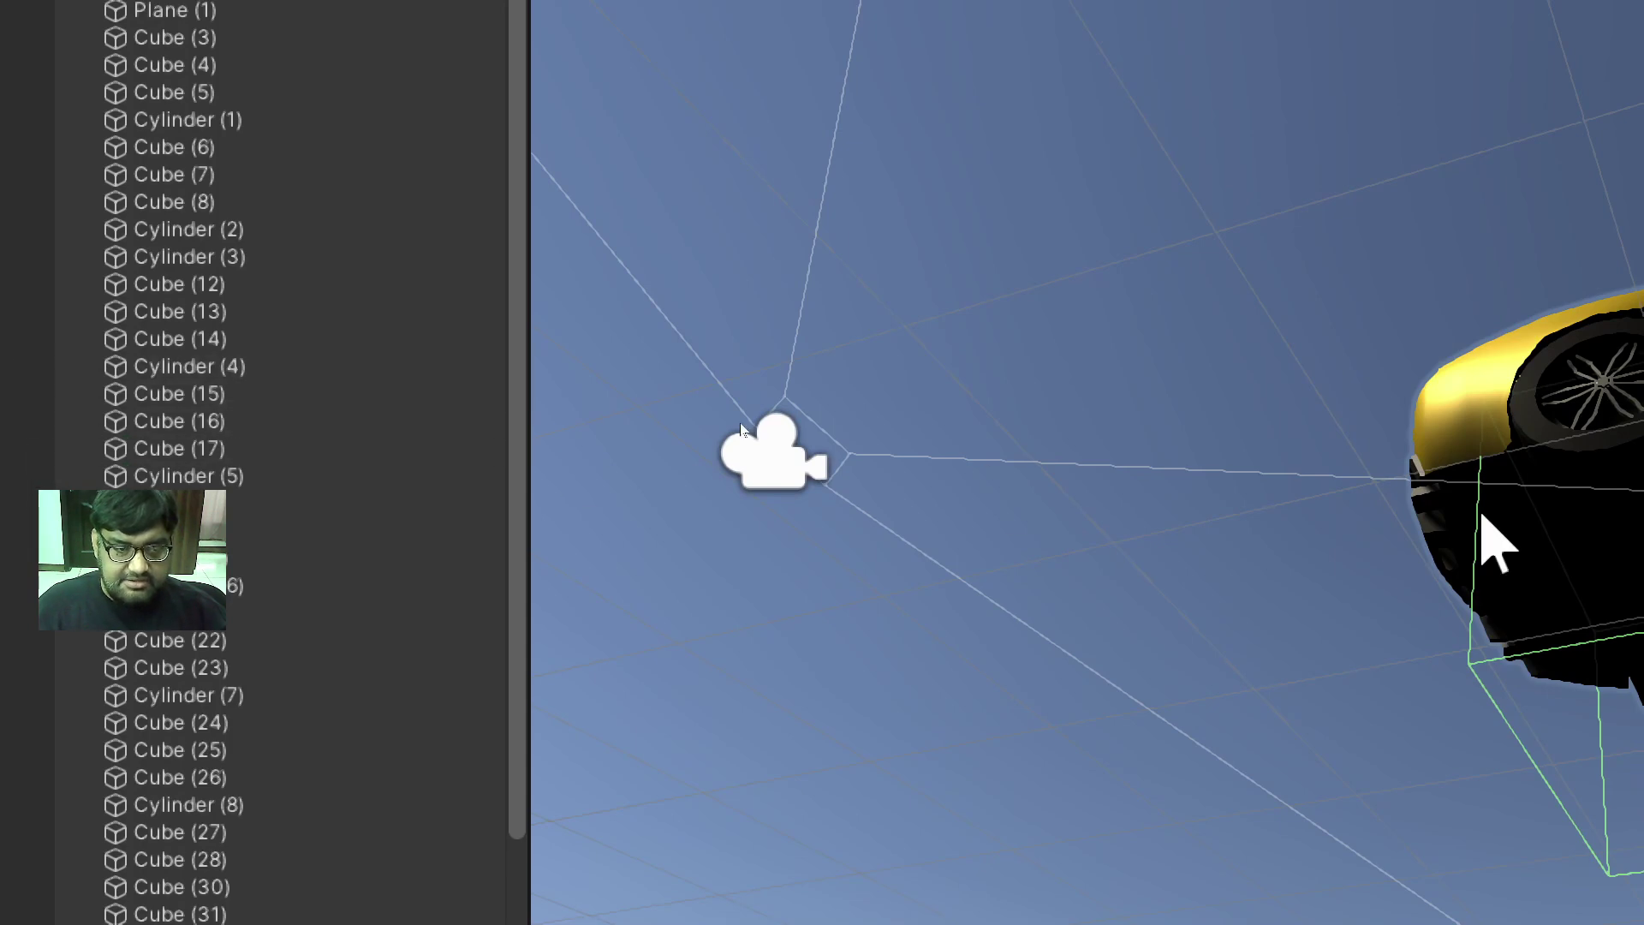
{"action": "key", "text": "f"}
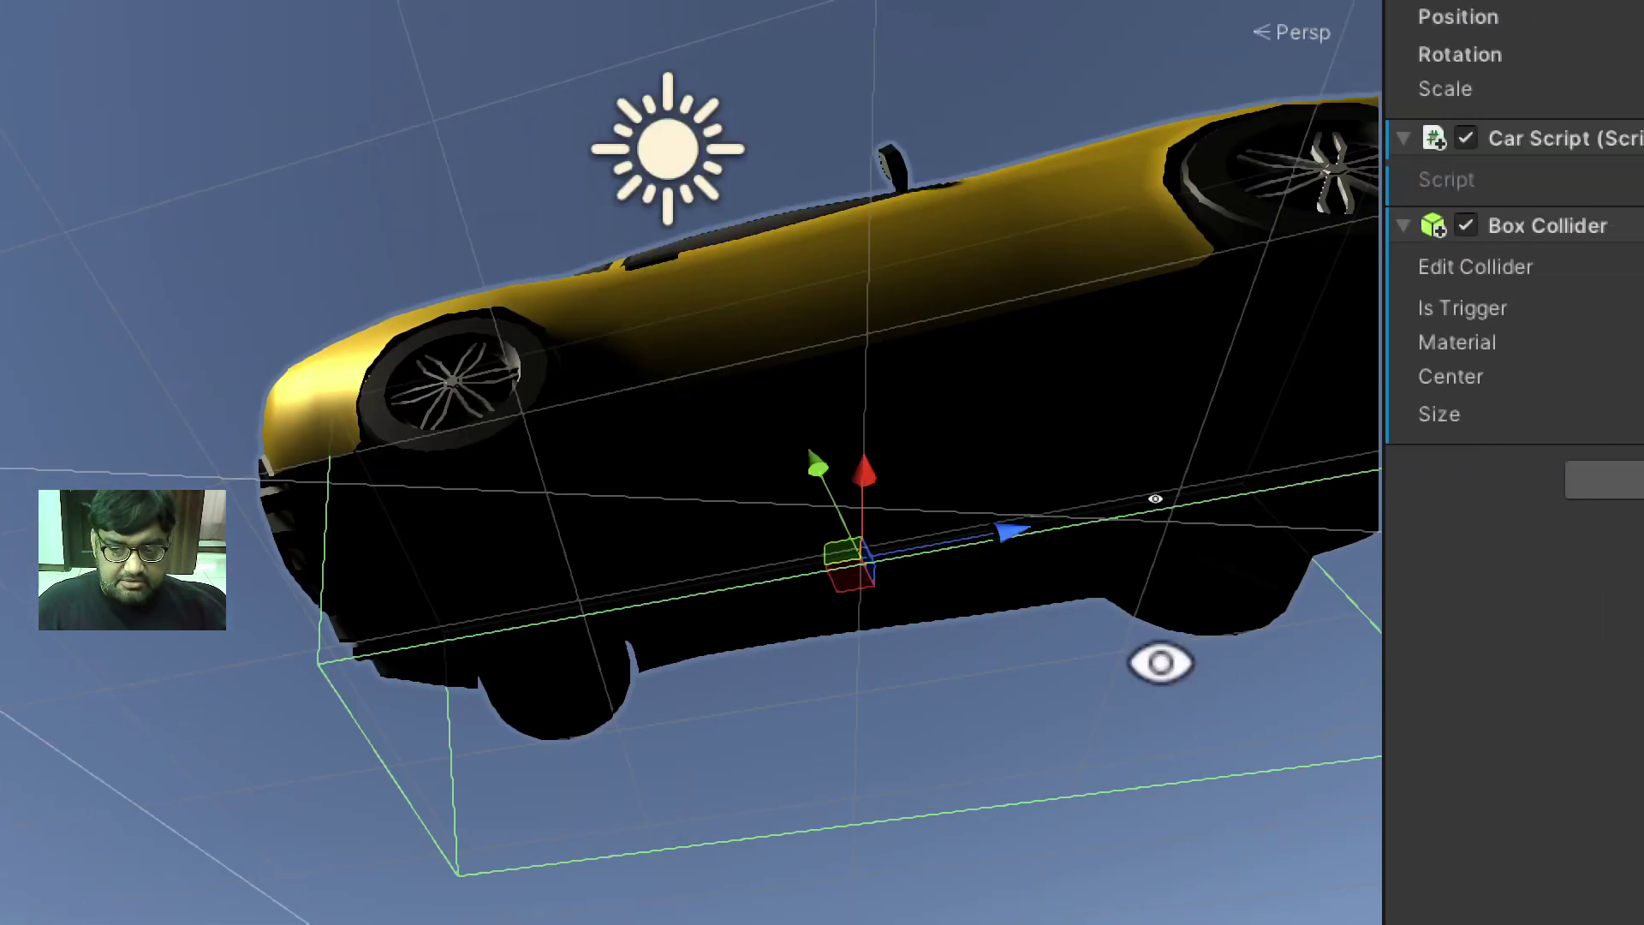
{"action": "left_click_drag", "start_coordinate": [1156, 660], "coordinate": [896, 587], "text": "alt"}
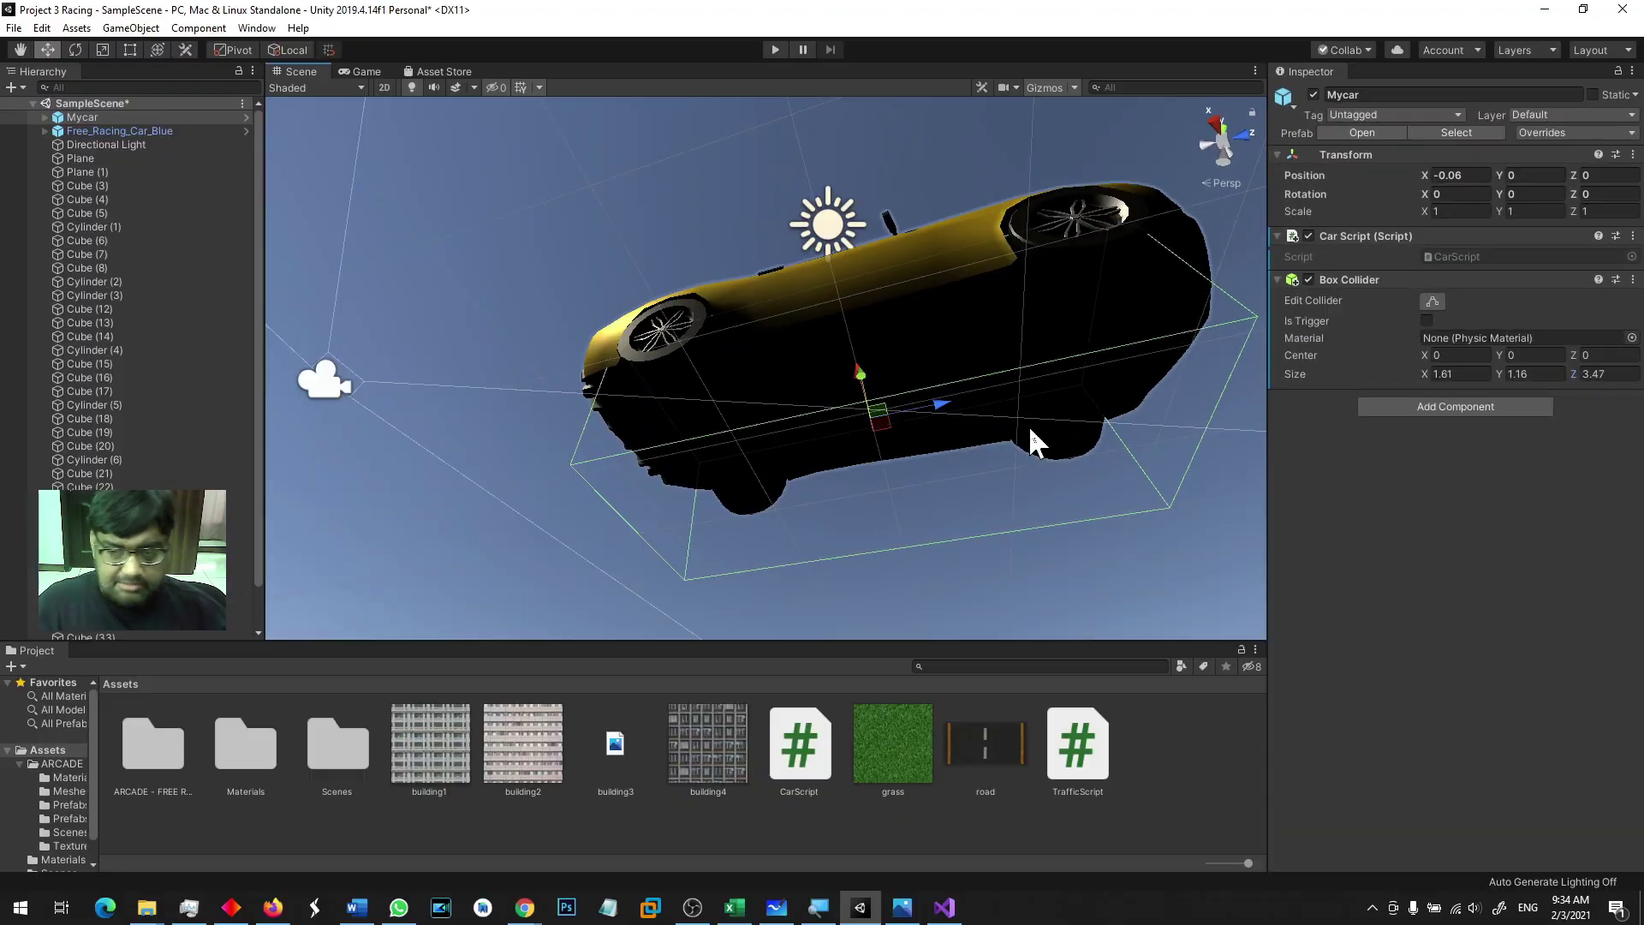
{"action": "mouse_move", "coordinate": [962, 393]}
{"action": "left_mouse_down", "text": "alt"}
{"action": "mouse_move", "coordinate": [969, 503]}
{"action": "mouse_move", "coordinate": [954, 485]}
{"action": "mouse_move", "coordinate": [963, 436]}
{"action": "left_mouse_up", "text": "alt"}
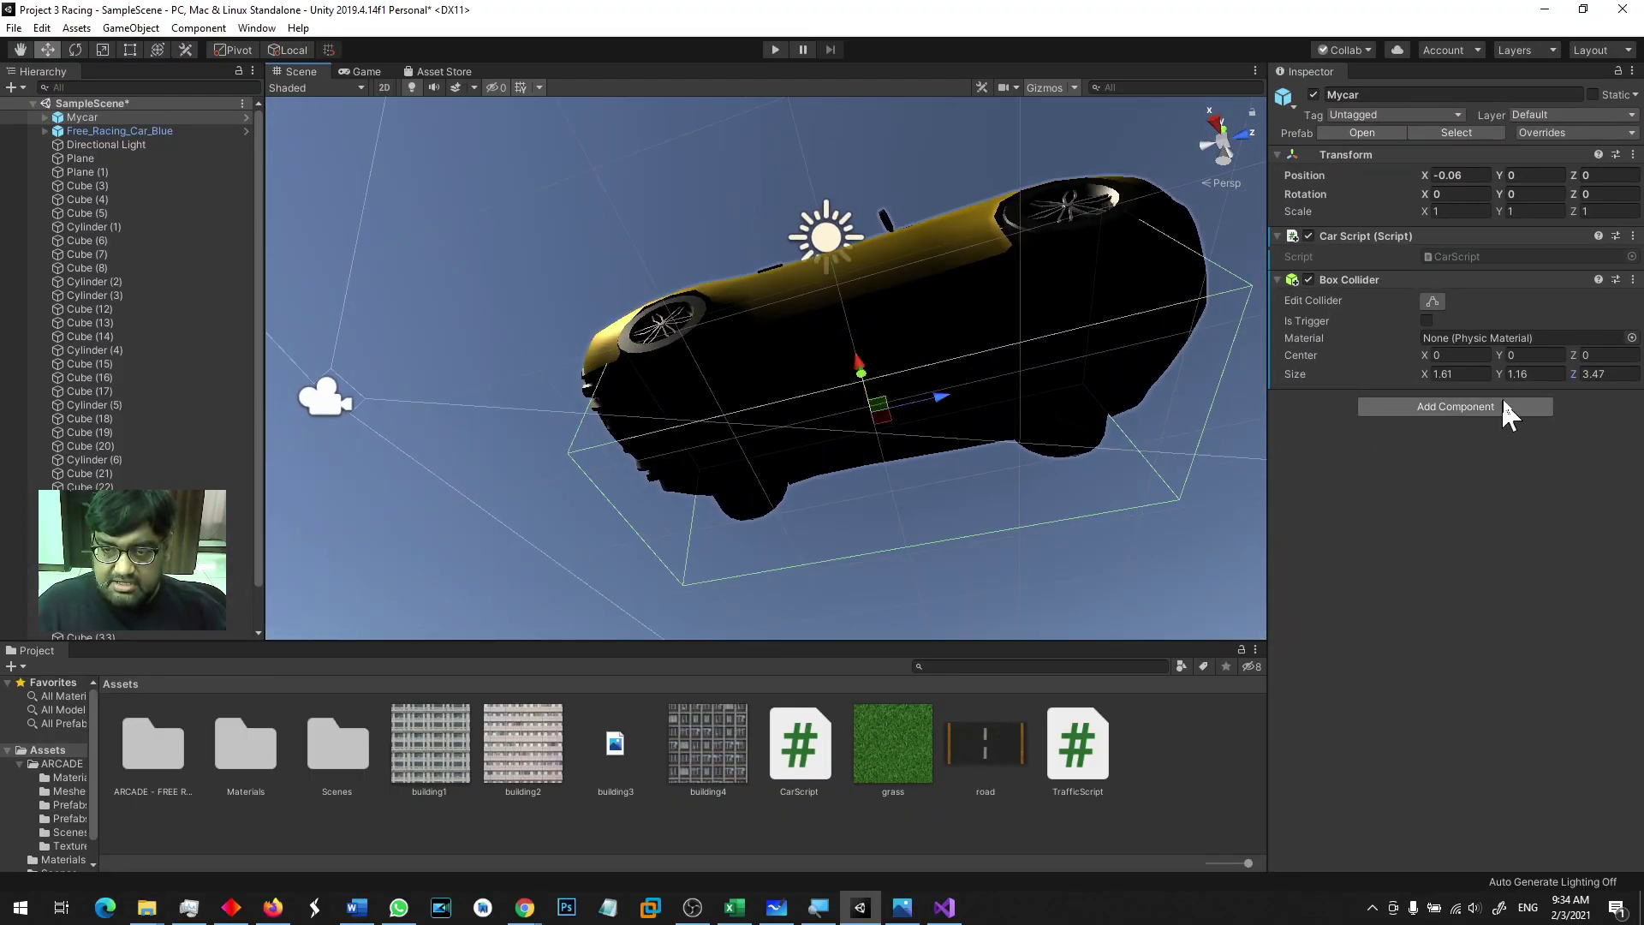
Step: Adjust the collider length to about 3.89 and raise Center Y to 0.61
{"action": "left_click_drag", "start_coordinate": [1572, 376], "coordinate": [1585, 373]}
{"action": "left_click_drag", "start_coordinate": [1164, 422], "coordinate": [1149, 530], "text": "alt"}
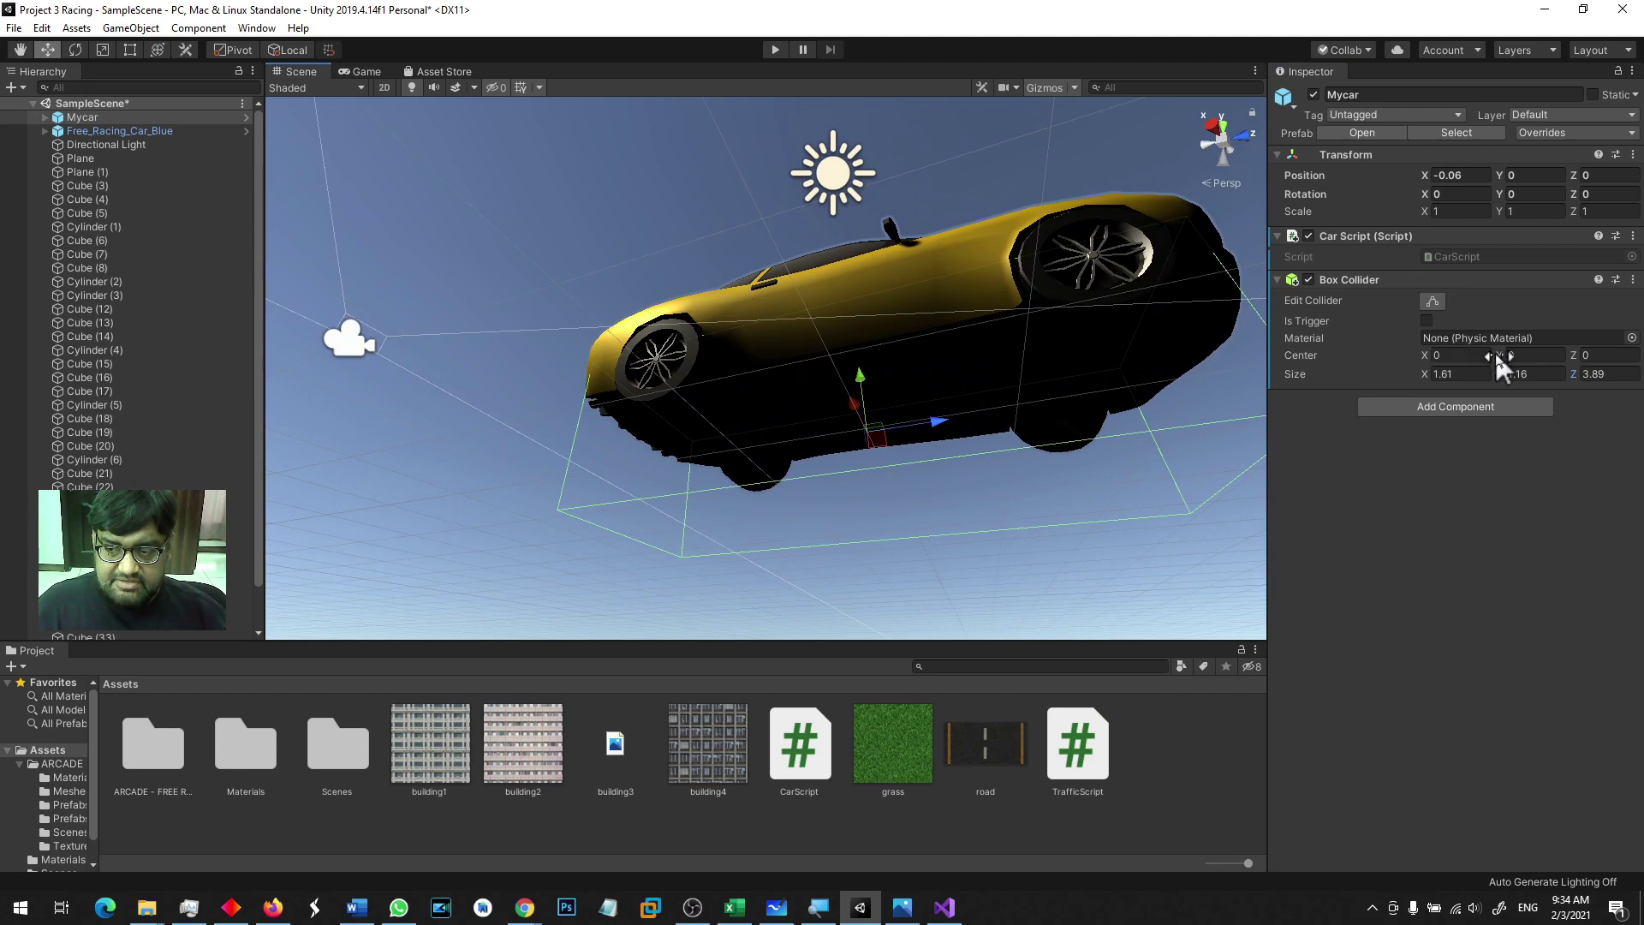
{"action": "left_click_drag", "start_coordinate": [1499, 354], "coordinate": [1522, 360]}
{"action": "left_click_drag", "start_coordinate": [1508, 351], "coordinate": [1514, 352]}
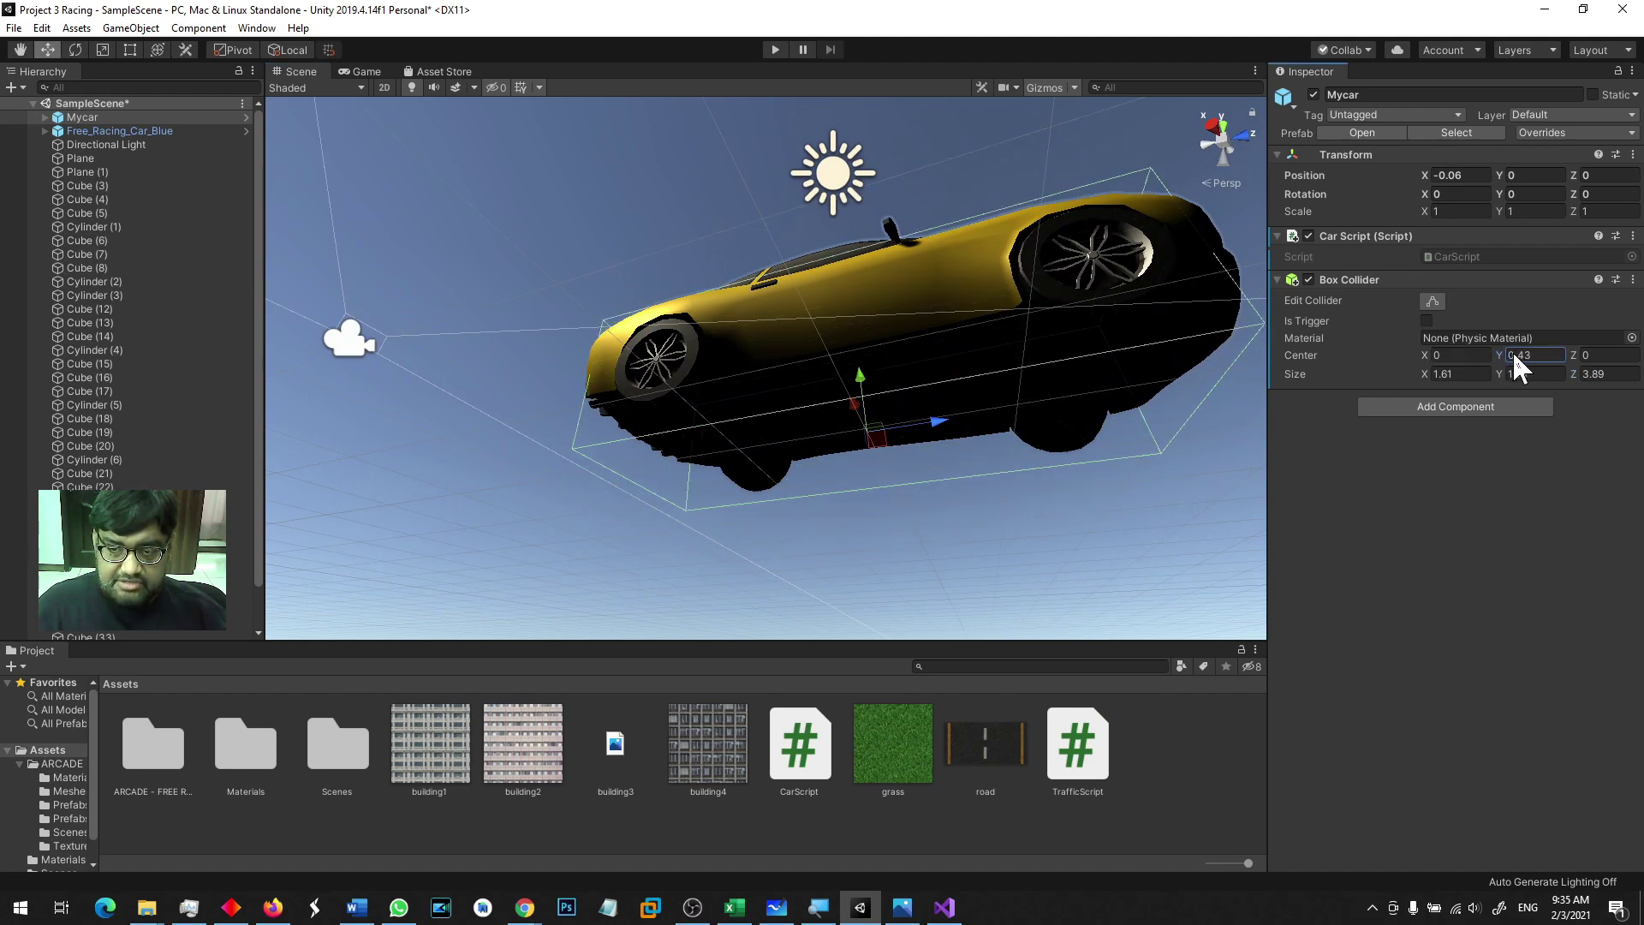
{"action": "mouse_move", "coordinate": [1211, 422]}
{"action": "left_mouse_down", "text": "alt"}
{"action": "mouse_move", "coordinate": [1297, 562]}
{"action": "mouse_move", "coordinate": [446, 554]}
{"action": "left_mouse_up", "text": "alt"}
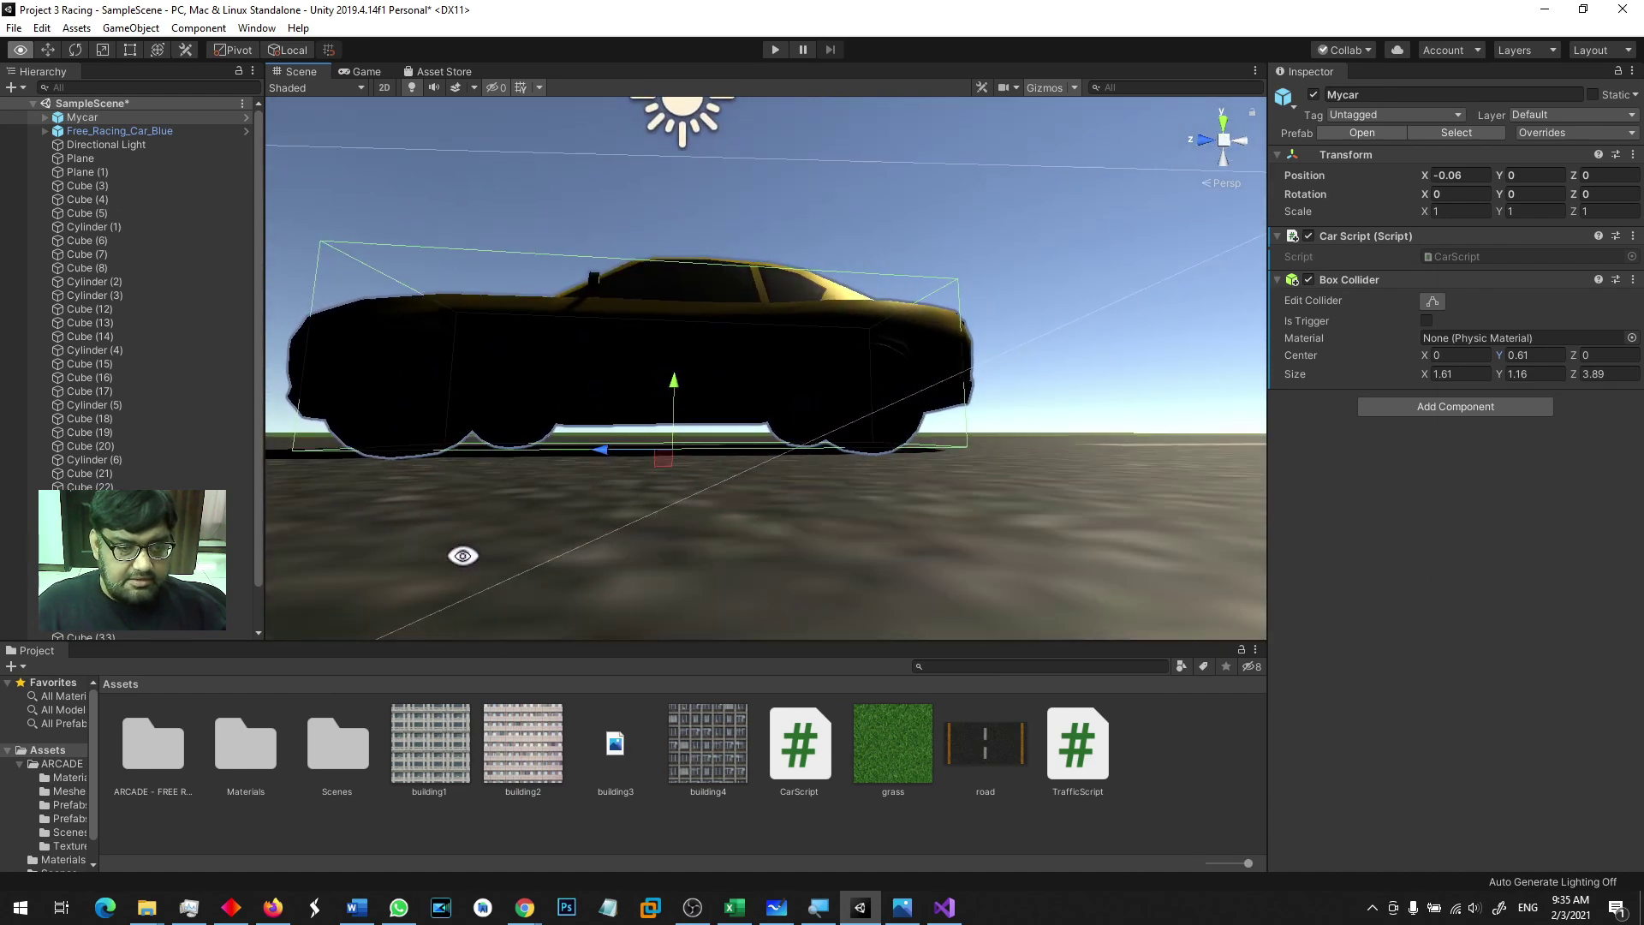
{"action": "left_click_drag", "start_coordinate": [446, 553], "coordinate": [749, 552], "text": "alt"}
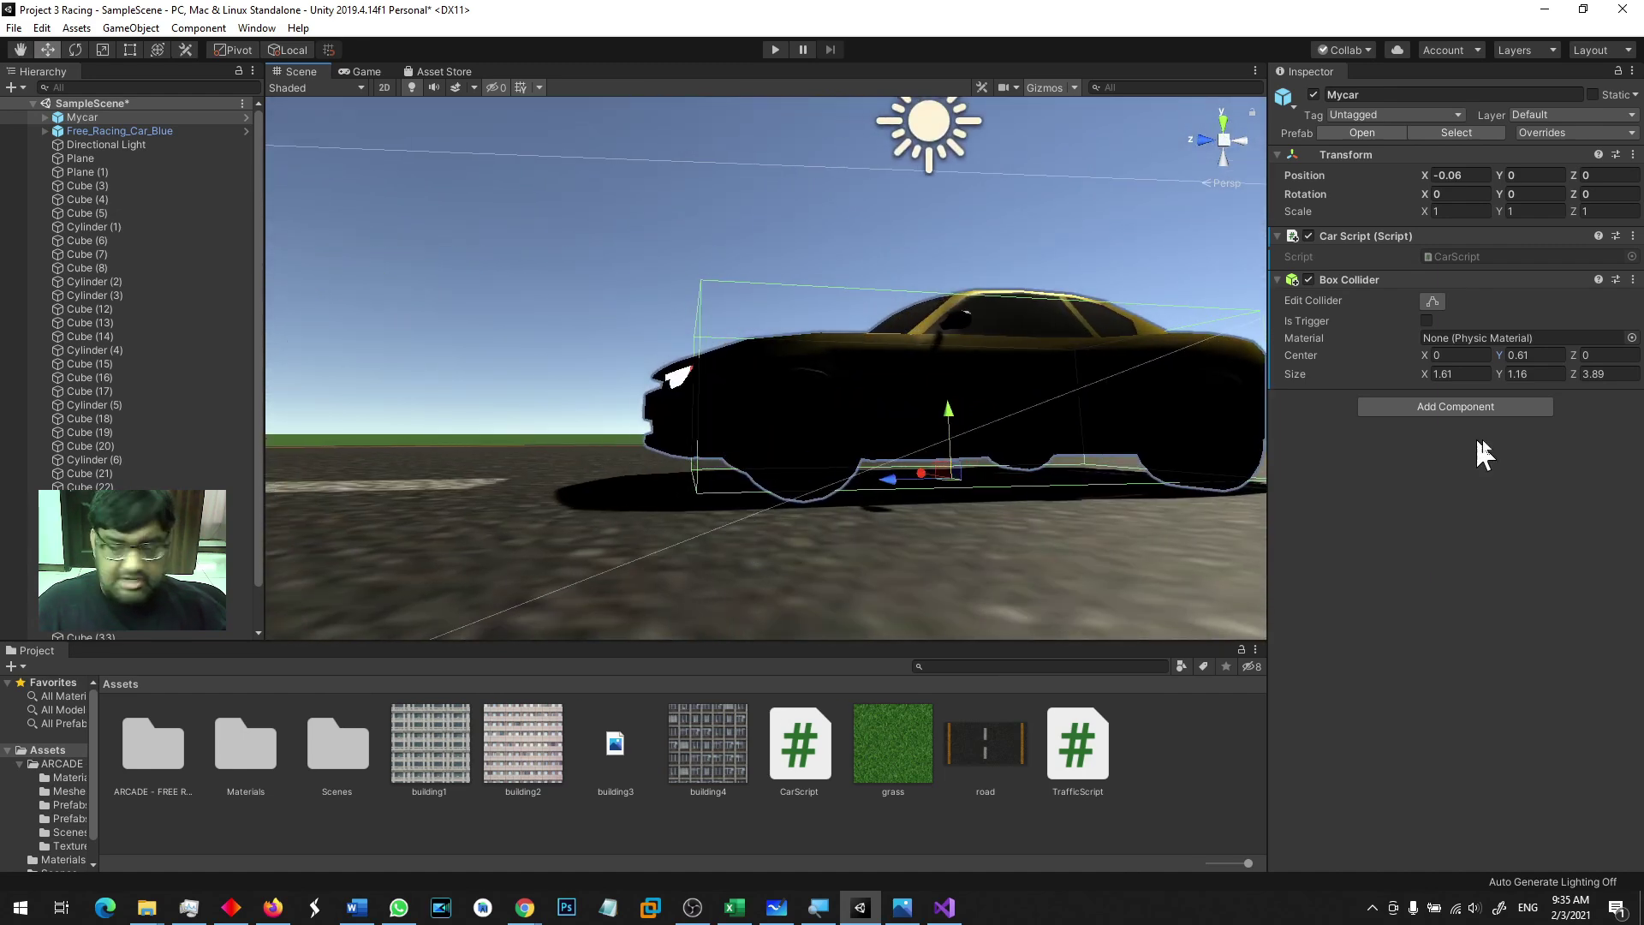
Step: Lengthen Mycar's collider Size Z to 4.31 and zoom out to see the surrounding road
{"action": "left_click", "coordinate": [1574, 373]}
{"action": "left_click_drag", "start_coordinate": [1580, 373], "coordinate": [1591, 372]}
{"action": "left_click_drag", "start_coordinate": [1071, 352], "coordinate": [1020, 444], "text": "alt"}
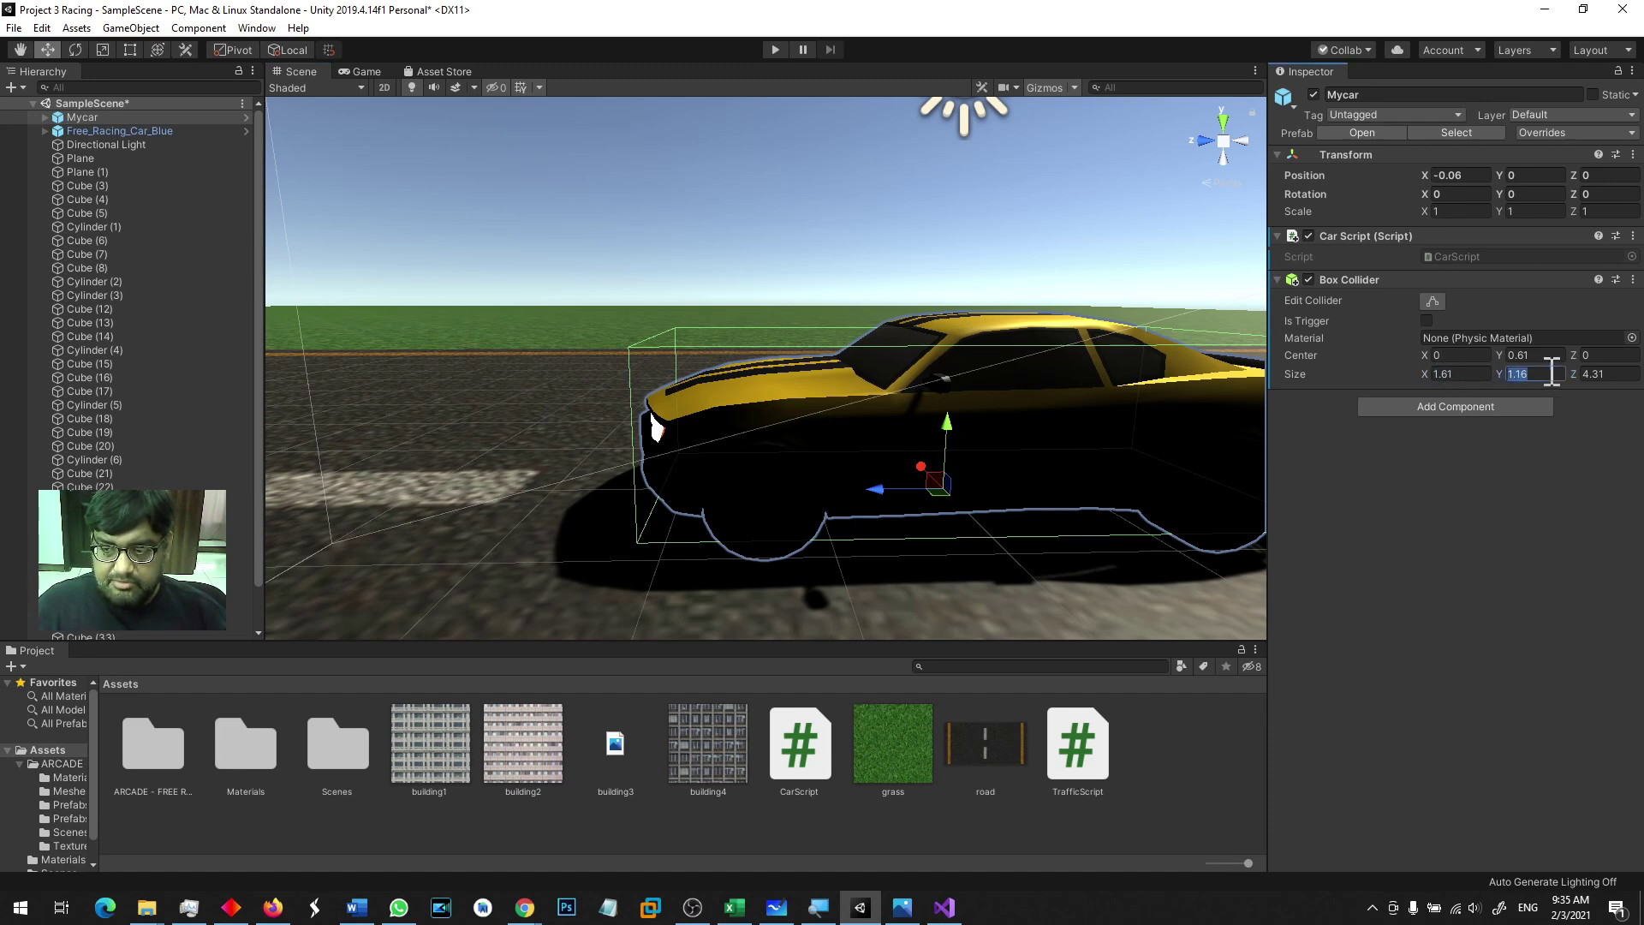
{"action": "left_click", "coordinate": [1610, 373]}
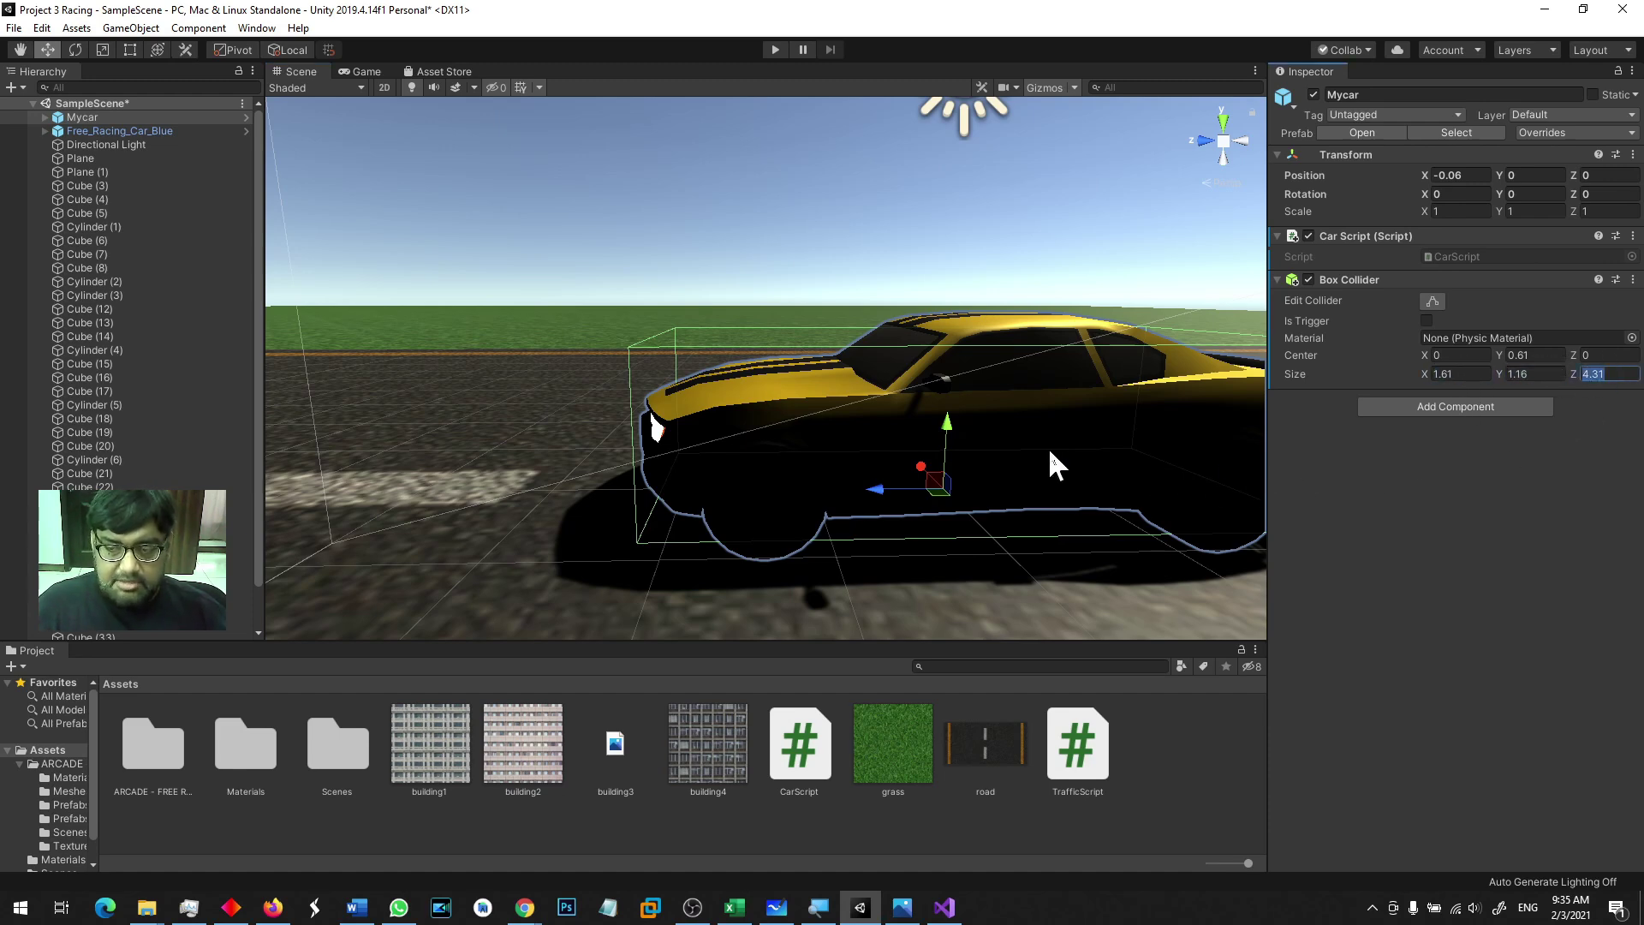
{"action": "scroll", "coordinate": [750, 356], "scroll_direction": "down", "scroll_amount": 5}
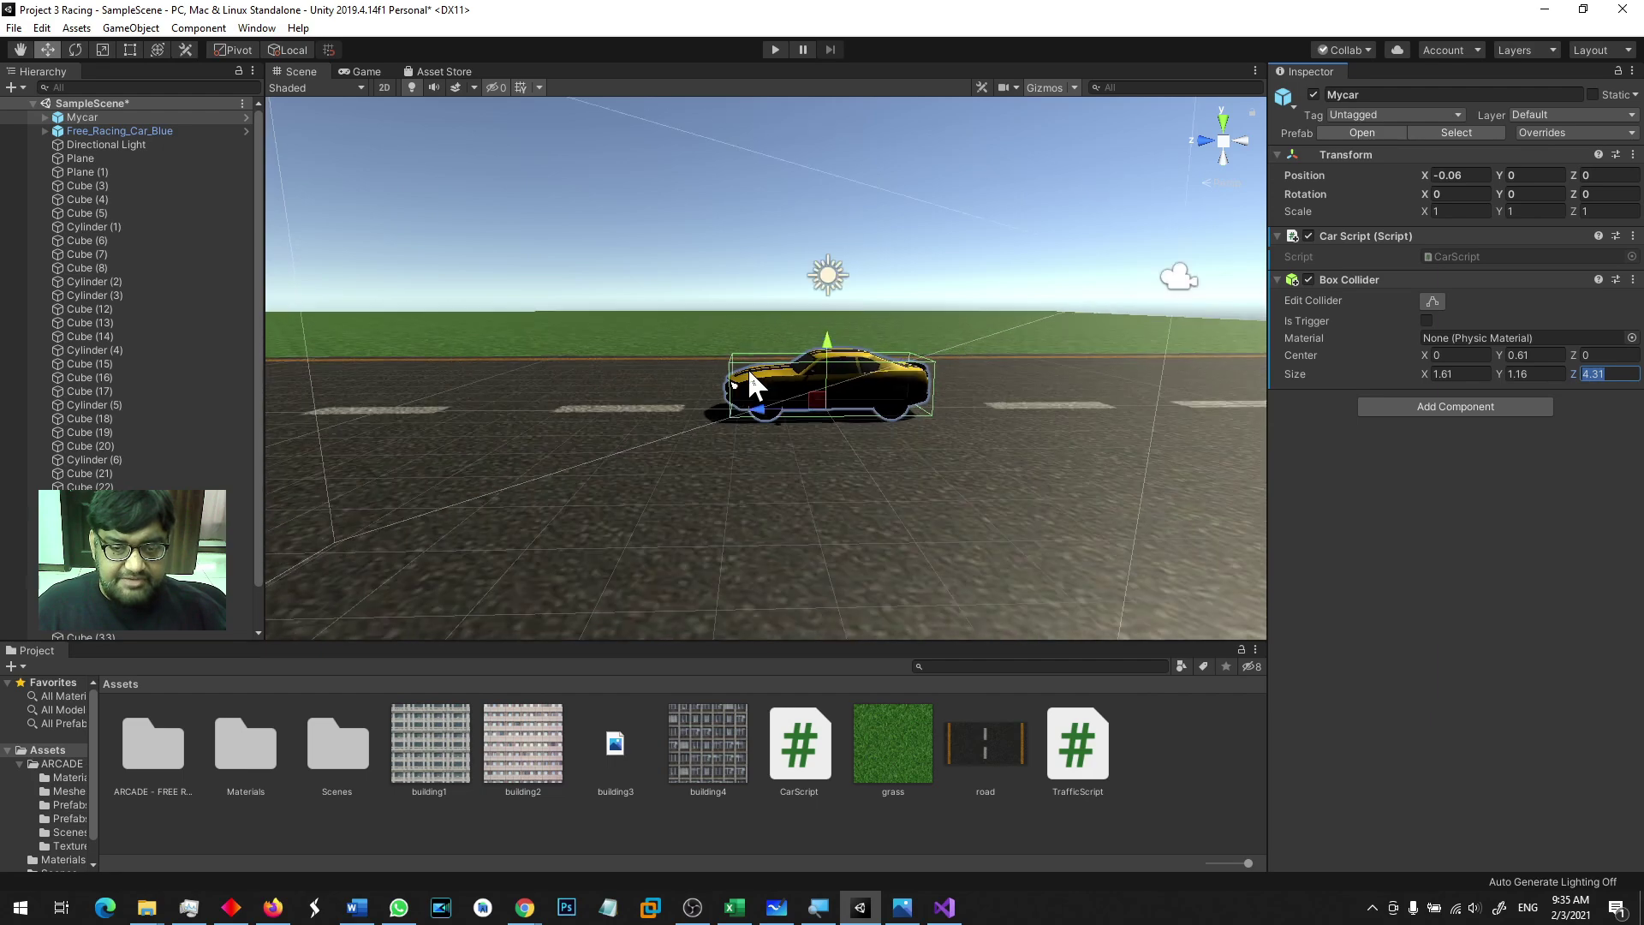
{"action": "middle_click_drag", "start_coordinate": [747, 368], "coordinate": [1014, 411]}
{"action": "scroll", "coordinate": [1014, 411], "scroll_direction": "down", "scroll_amount": 3}
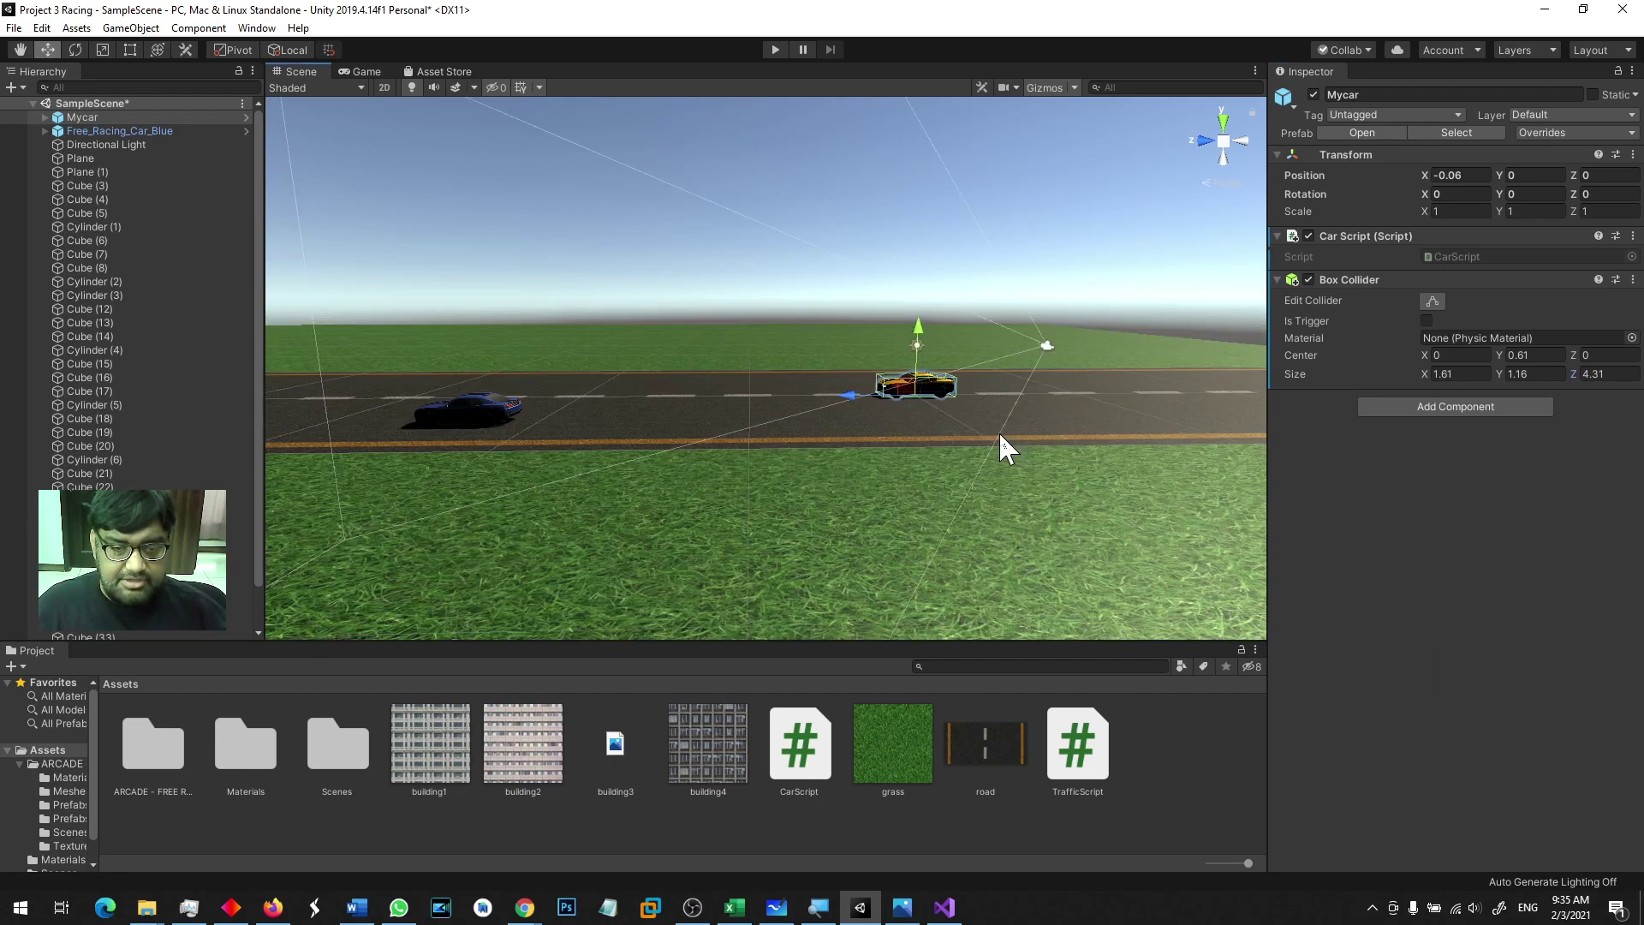
Step: Select the blue traffic car and add a Box Collider to it
{"action": "left_click", "coordinate": [488, 403]}
{"action": "key", "text": "f"}
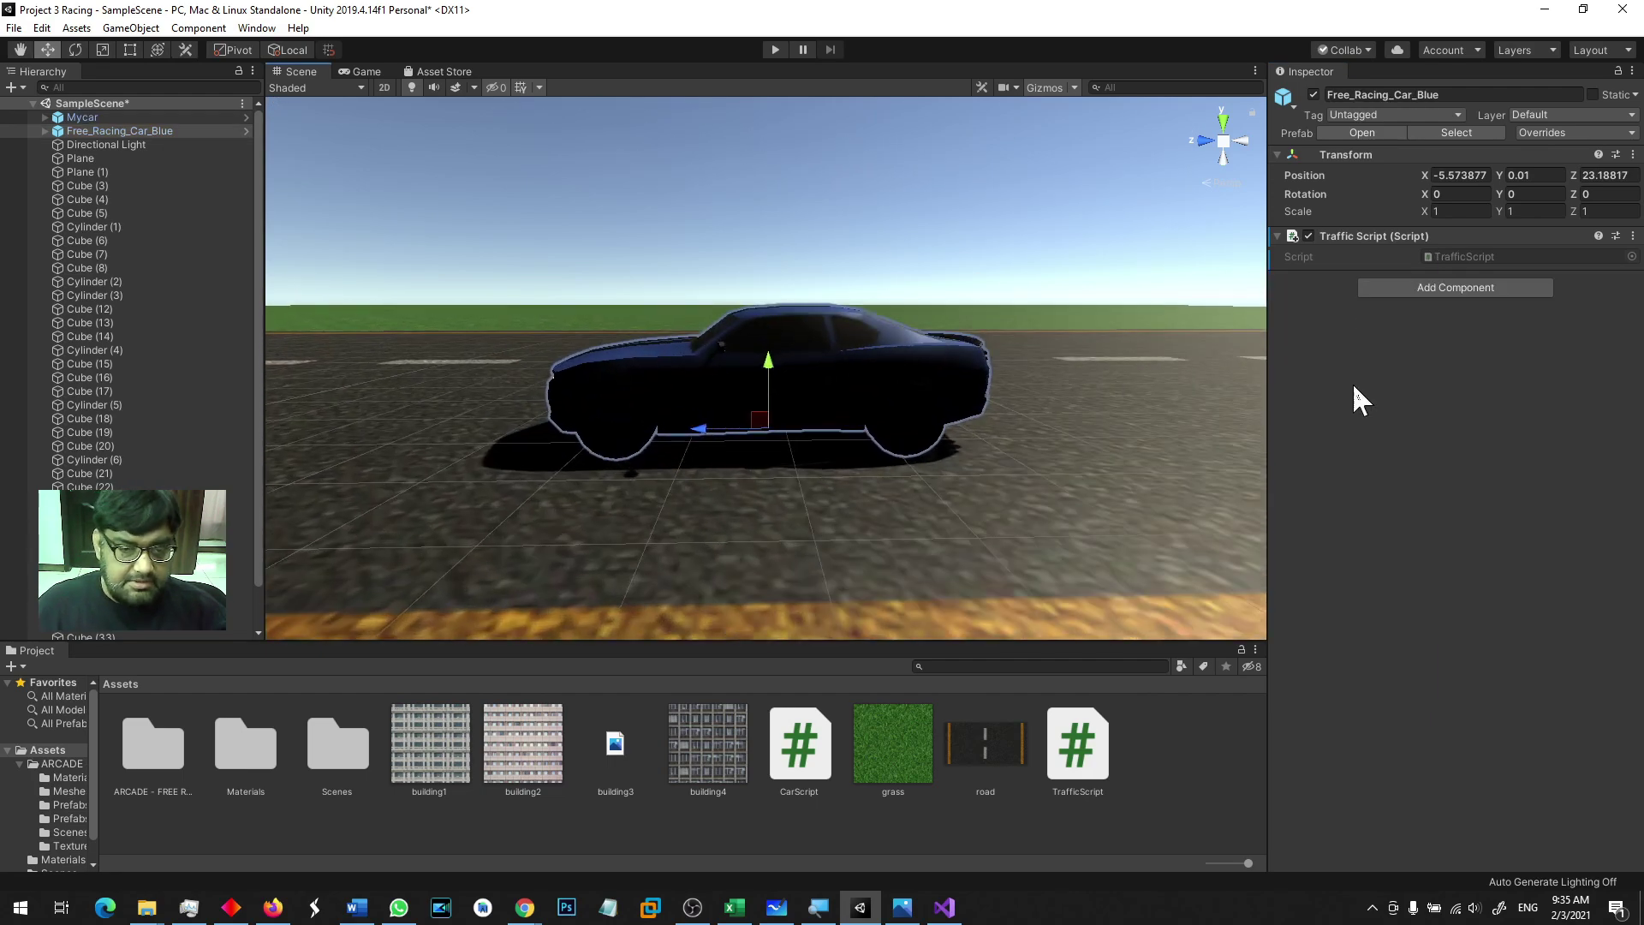
{"action": "left_click", "coordinate": [1484, 293]}
{"action": "type", "text": "box"}
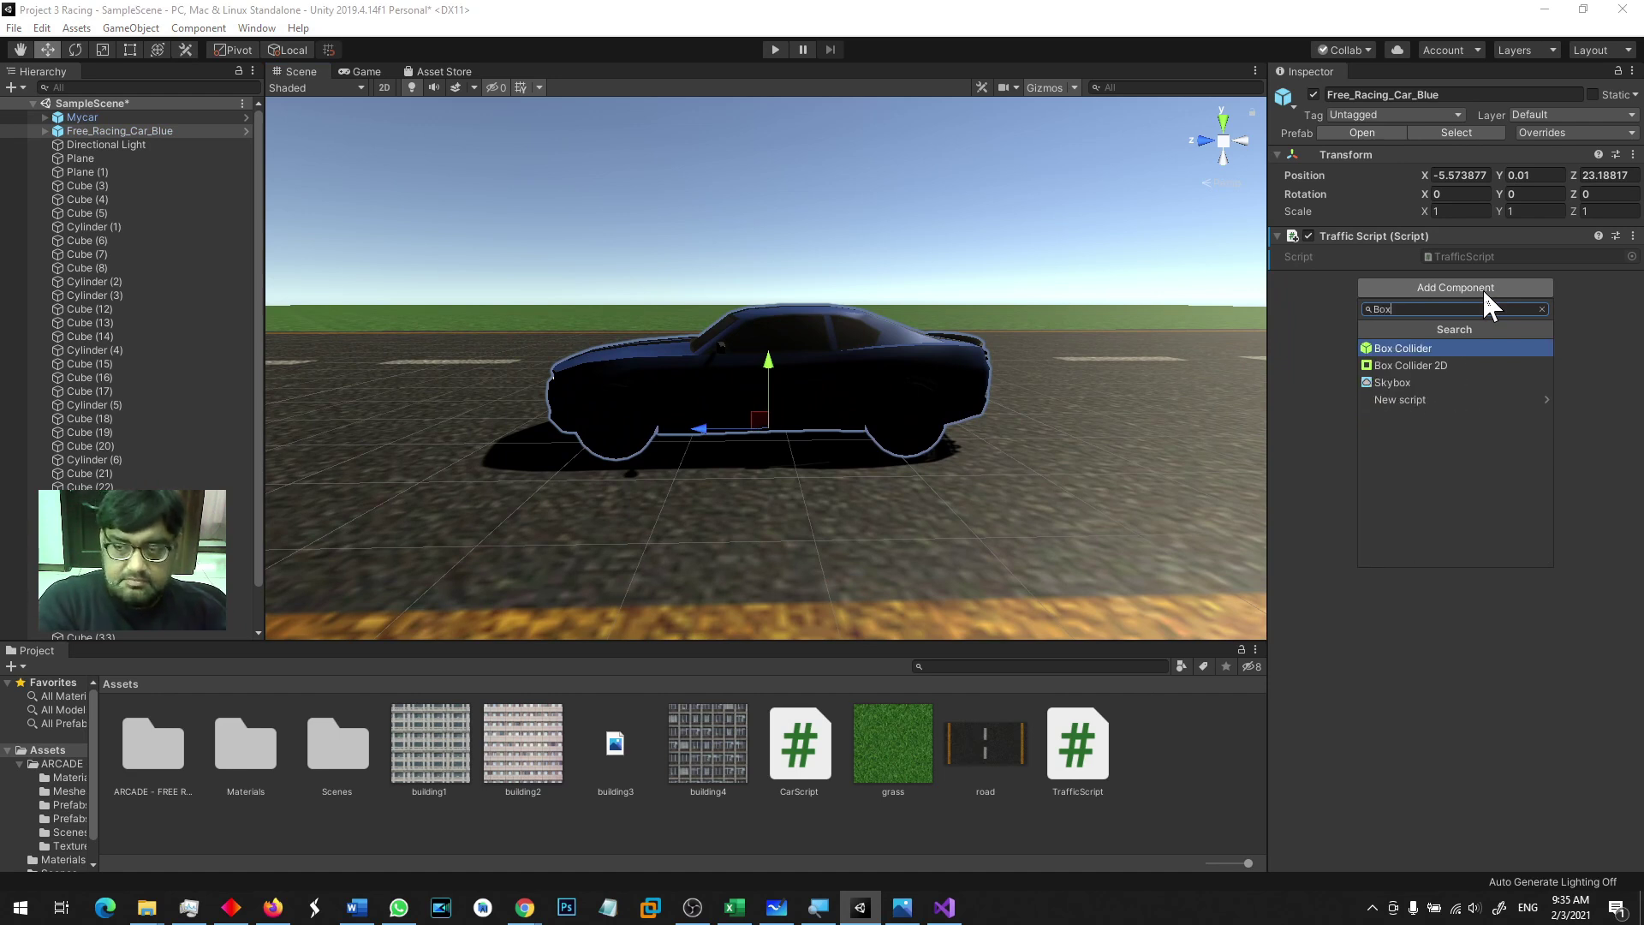
{"action": "key", "text": "Return"}
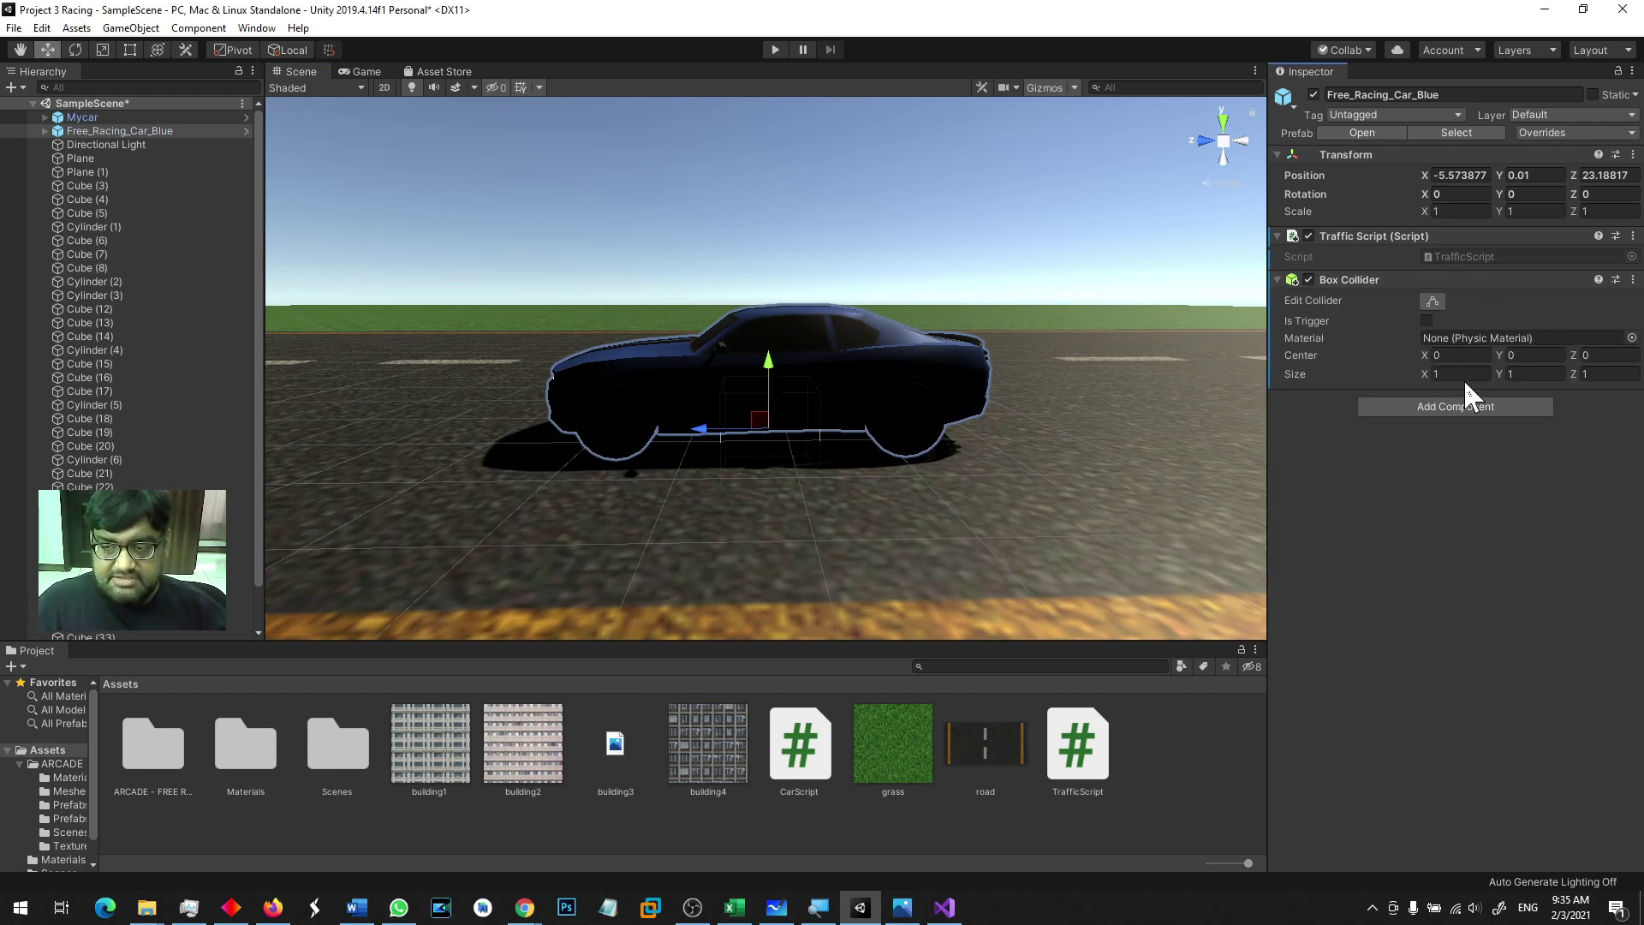
Step: Size the blue car's collider 1.6 × 1.6 × 4.3 with Center Y 0.72, matching Mycar's values
{"action": "left_click", "coordinate": [1467, 375]}
{"action": "type", "text": "2.3"}
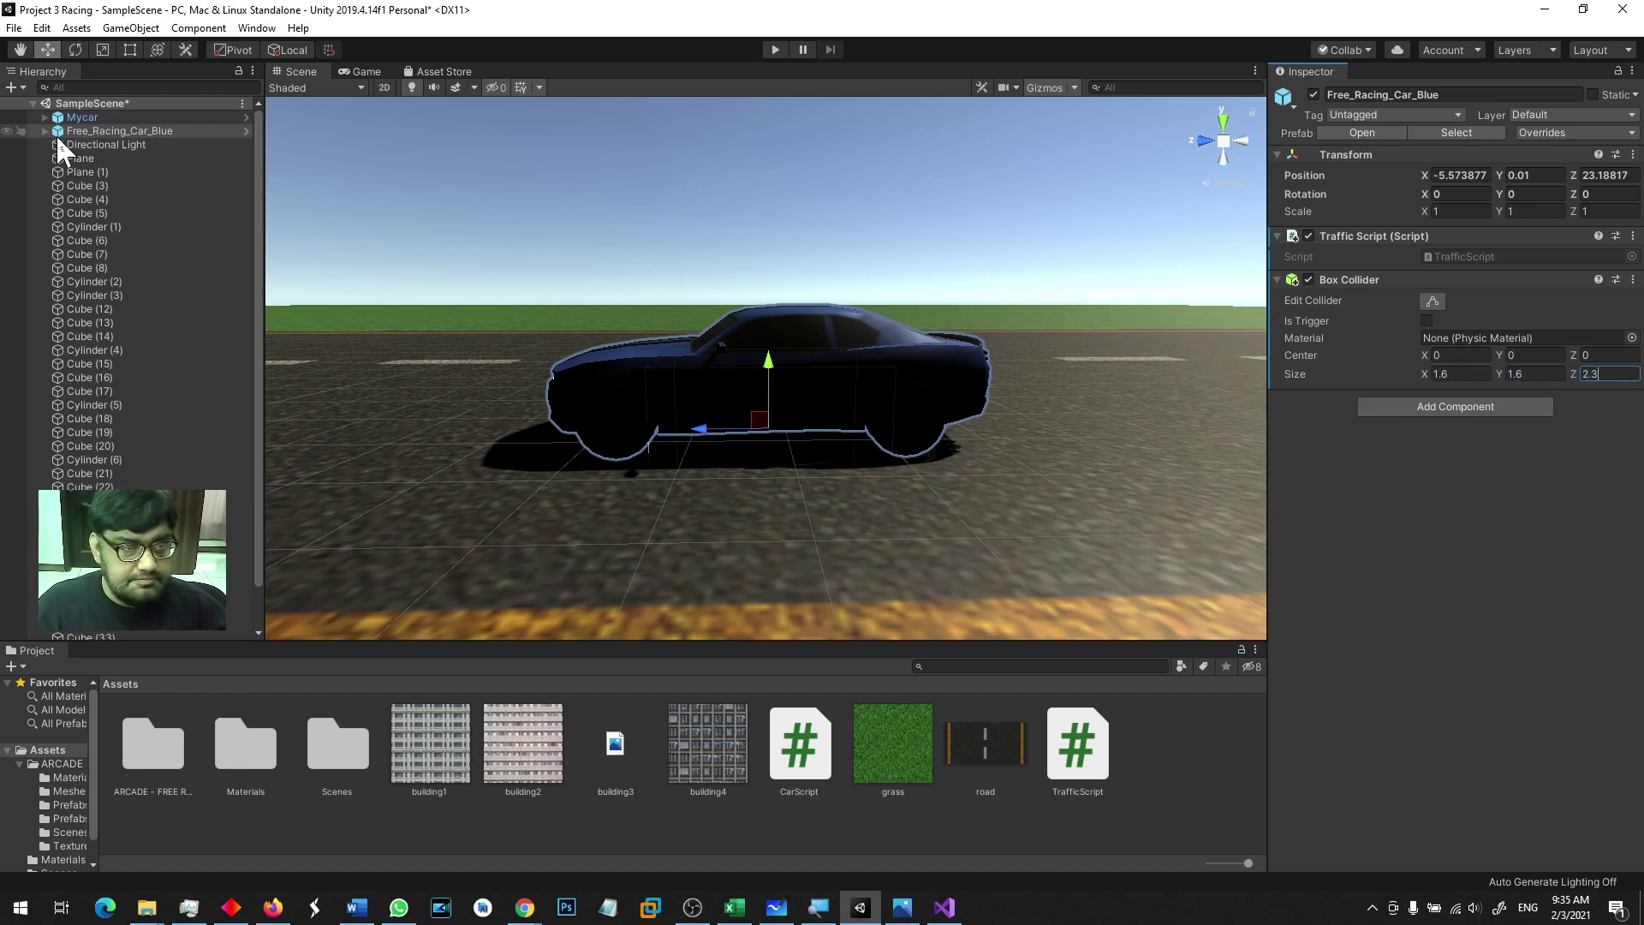
{"action": "left_click", "coordinate": [98, 116]}
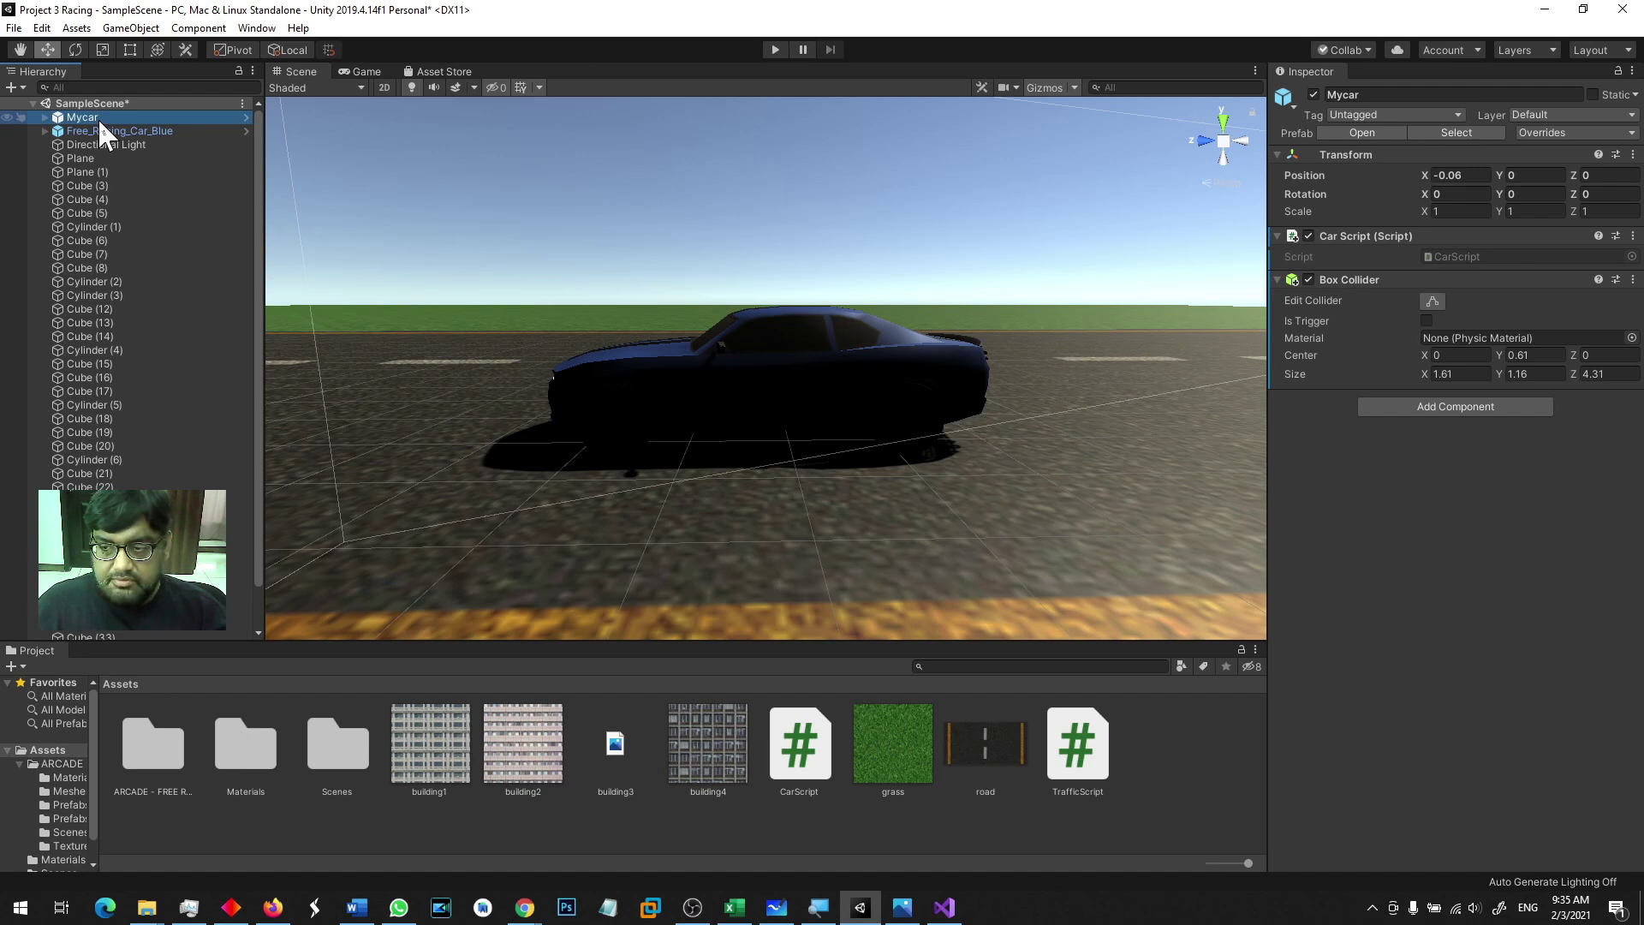
{"action": "left_click", "coordinate": [98, 129]}
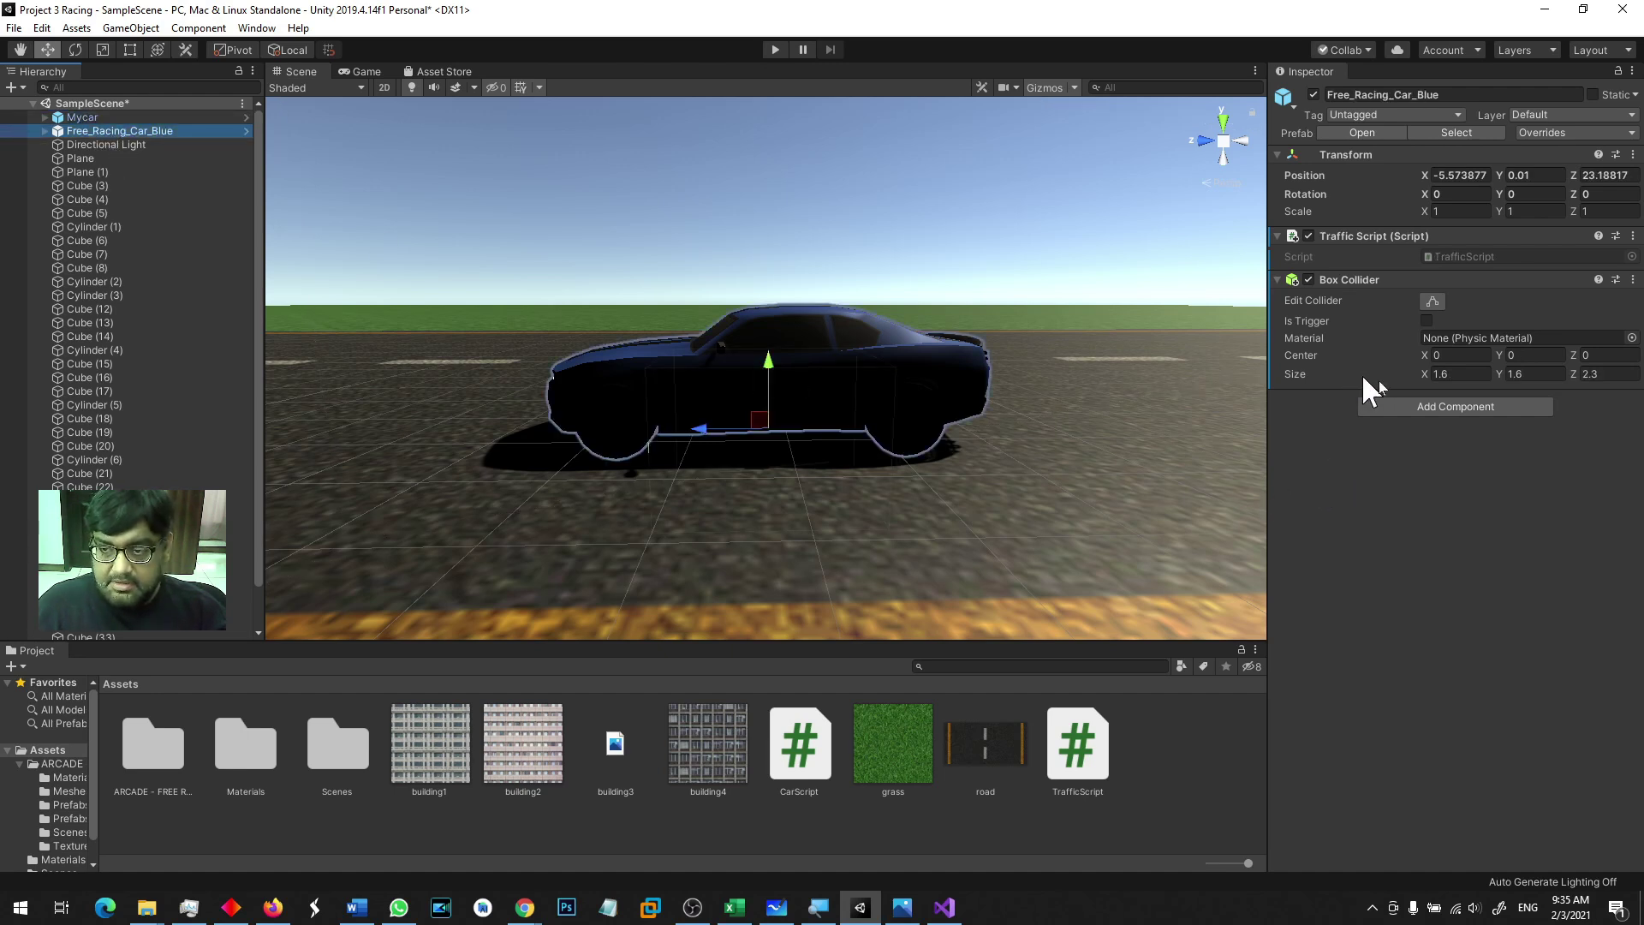
{"action": "left_click", "coordinate": [1612, 374]}
{"action": "type", "text": "3"}
{"action": "left_click_drag", "start_coordinate": [605, 474], "coordinate": [1101, 444], "text": "alt"}
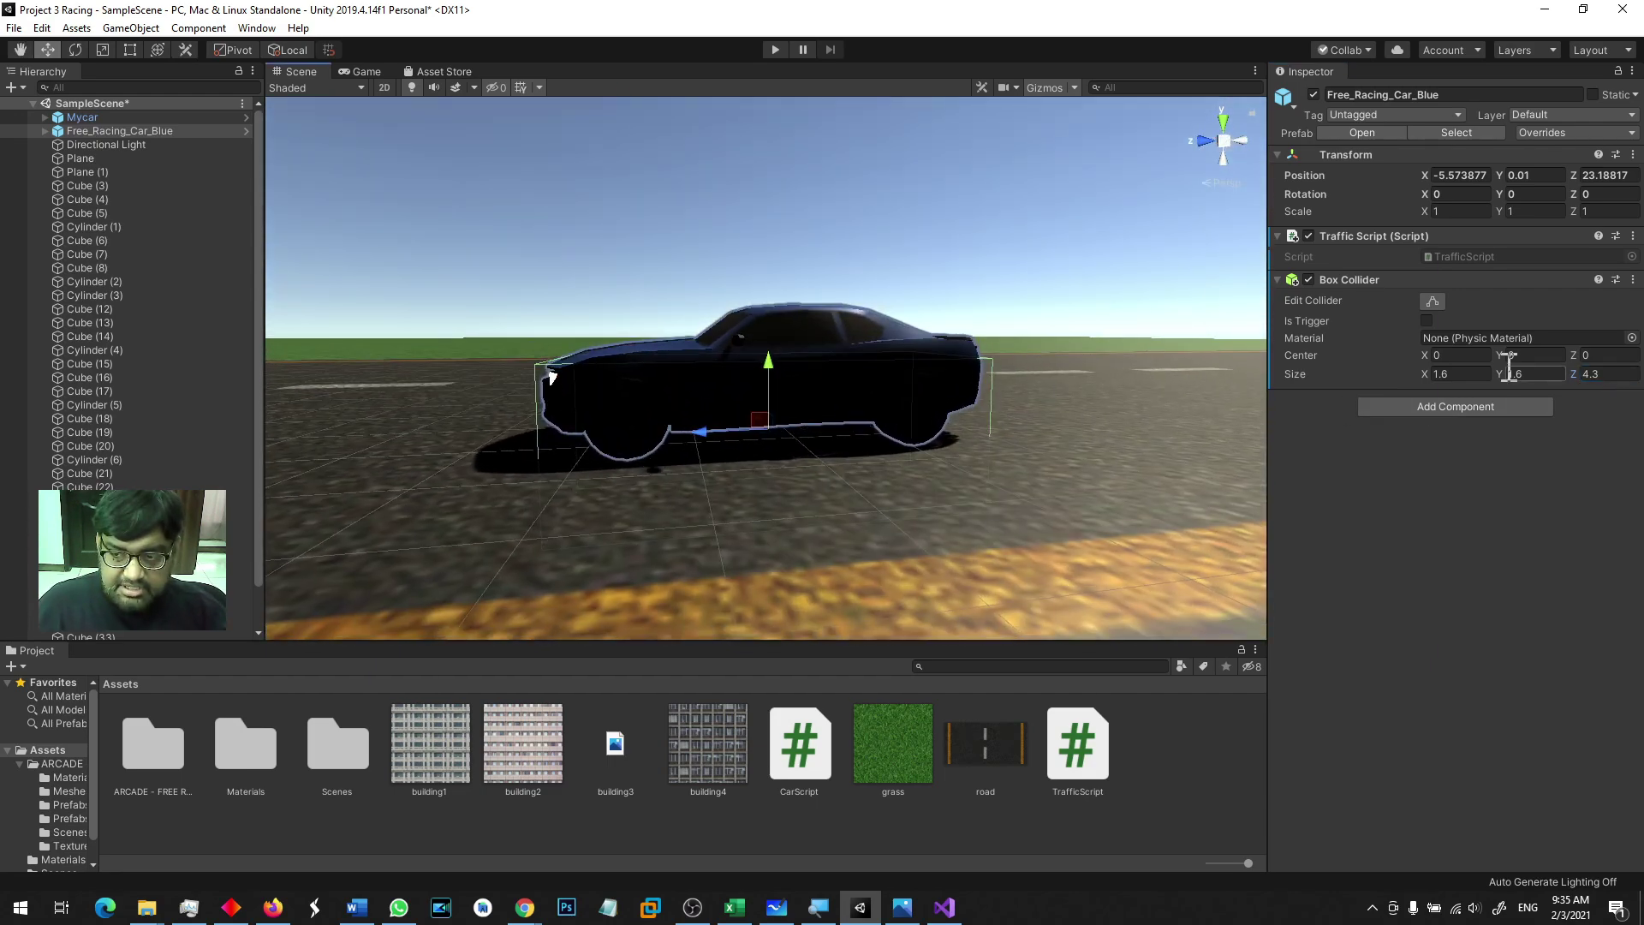
{"action": "left_click_drag", "start_coordinate": [1505, 357], "coordinate": [1512, 363]}
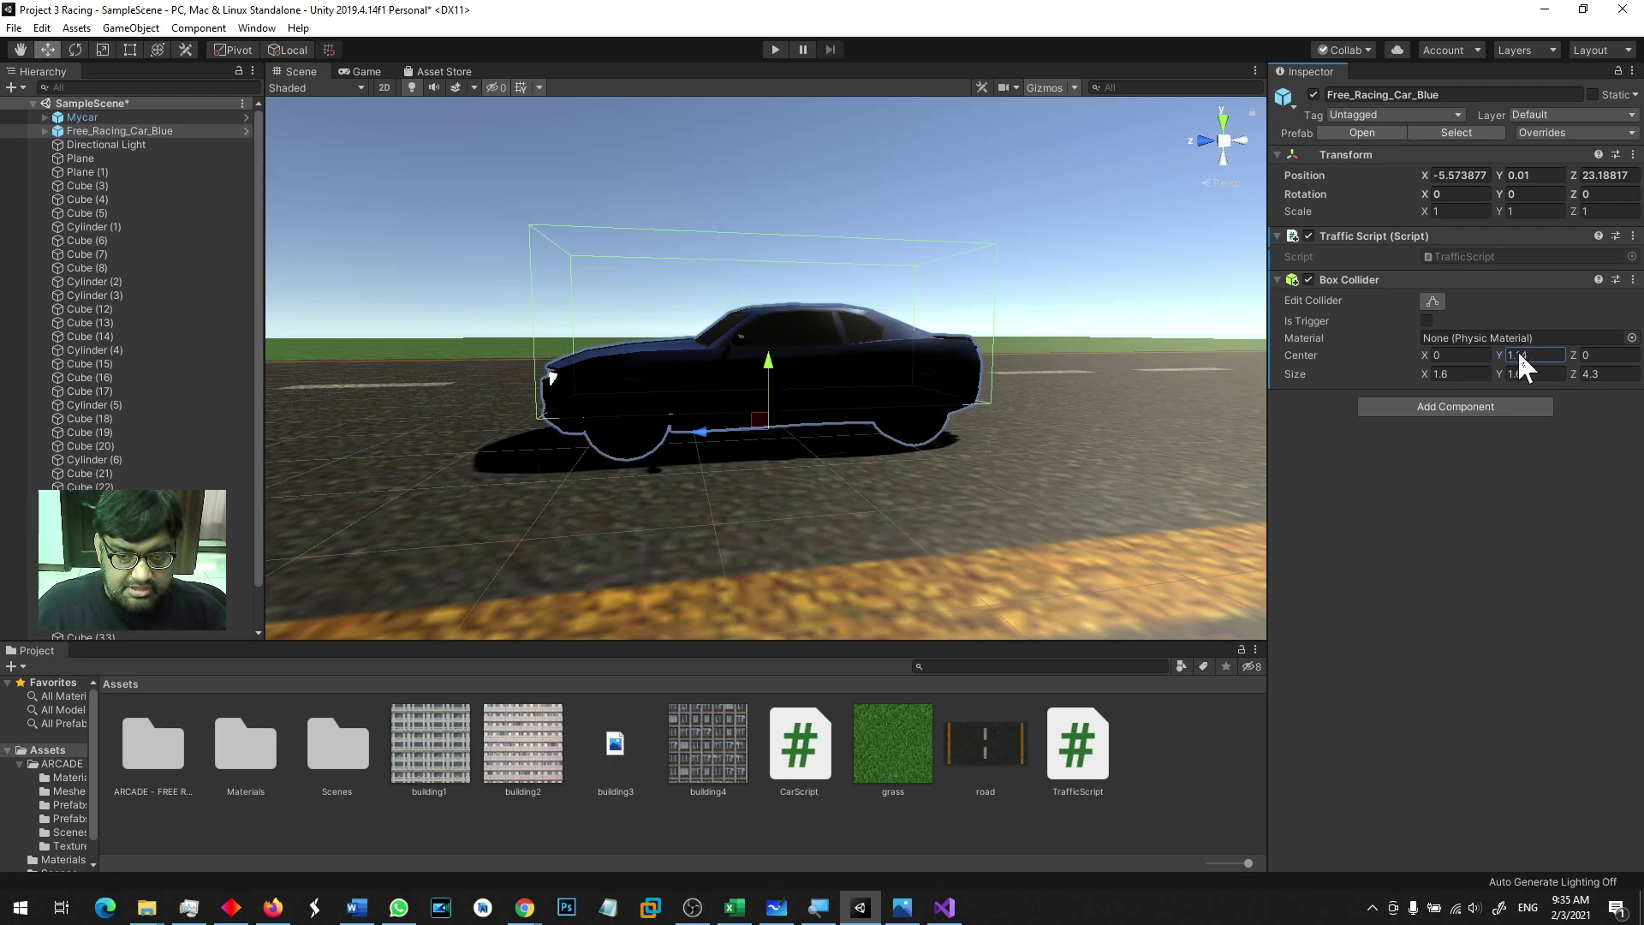
{"action": "mouse_move", "coordinate": [1168, 367]}
{"action": "left_mouse_down", "text": "alt"}
{"action": "mouse_move", "coordinate": [302, 452]}
{"action": "mouse_move", "coordinate": [572, 443]}
{"action": "left_mouse_up", "text": "alt"}
Step: Add a Rigidbody (not Rigidbody 2D) to the blue car and enter Play mode
{"action": "left_click", "coordinate": [1405, 407]}
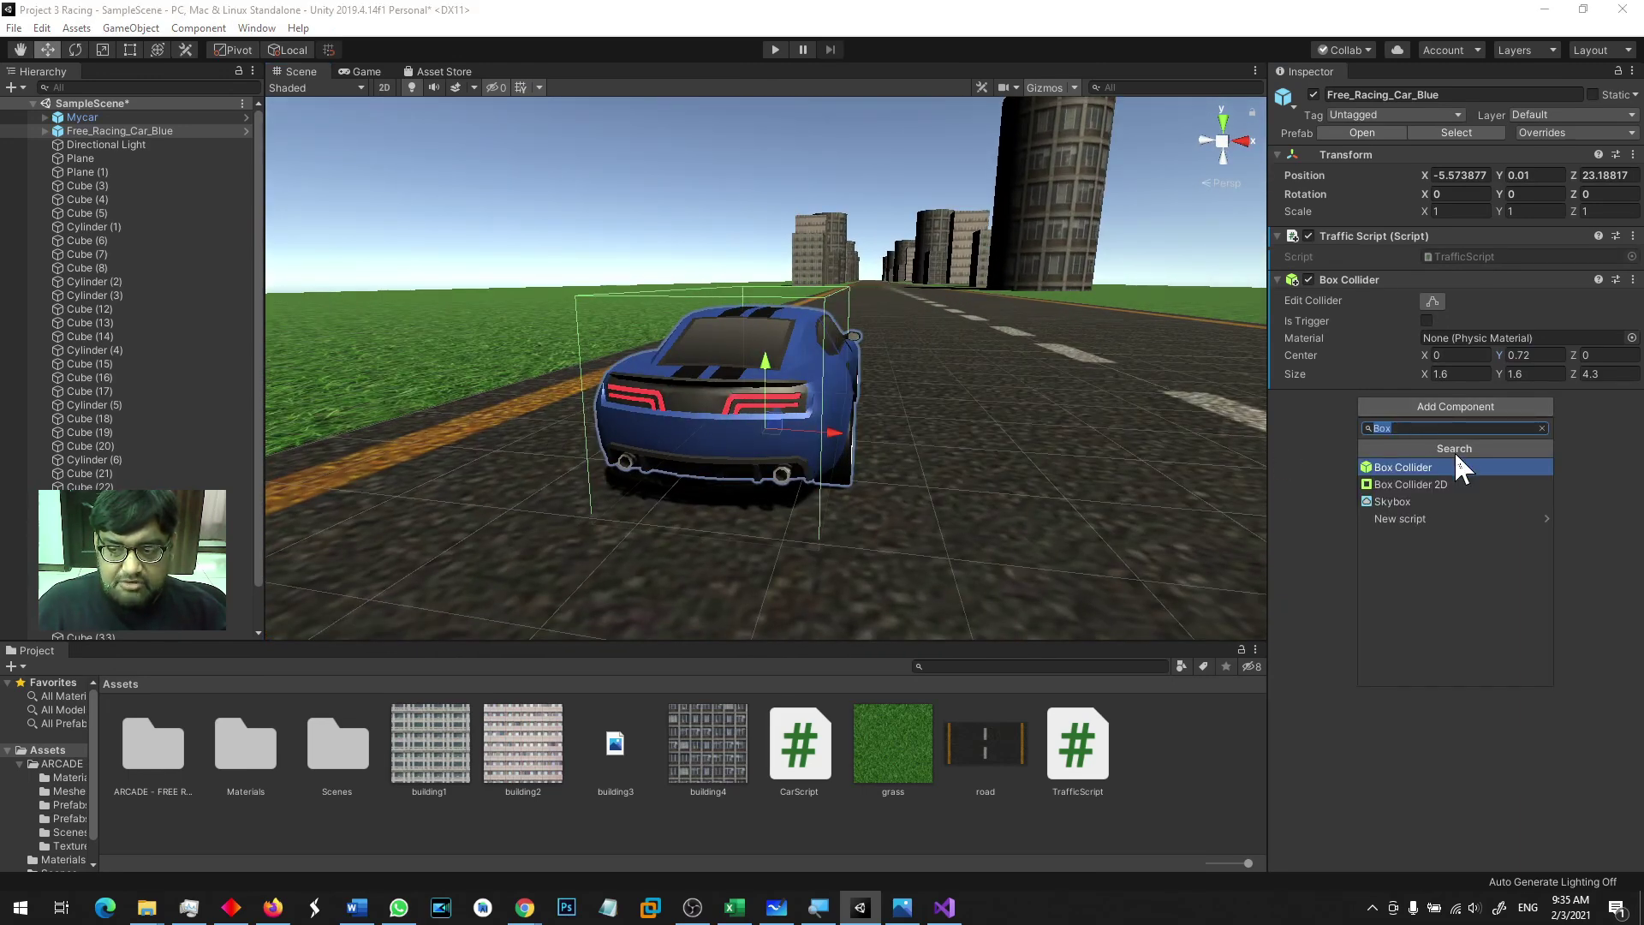
{"action": "type", "text": "Rigi"}
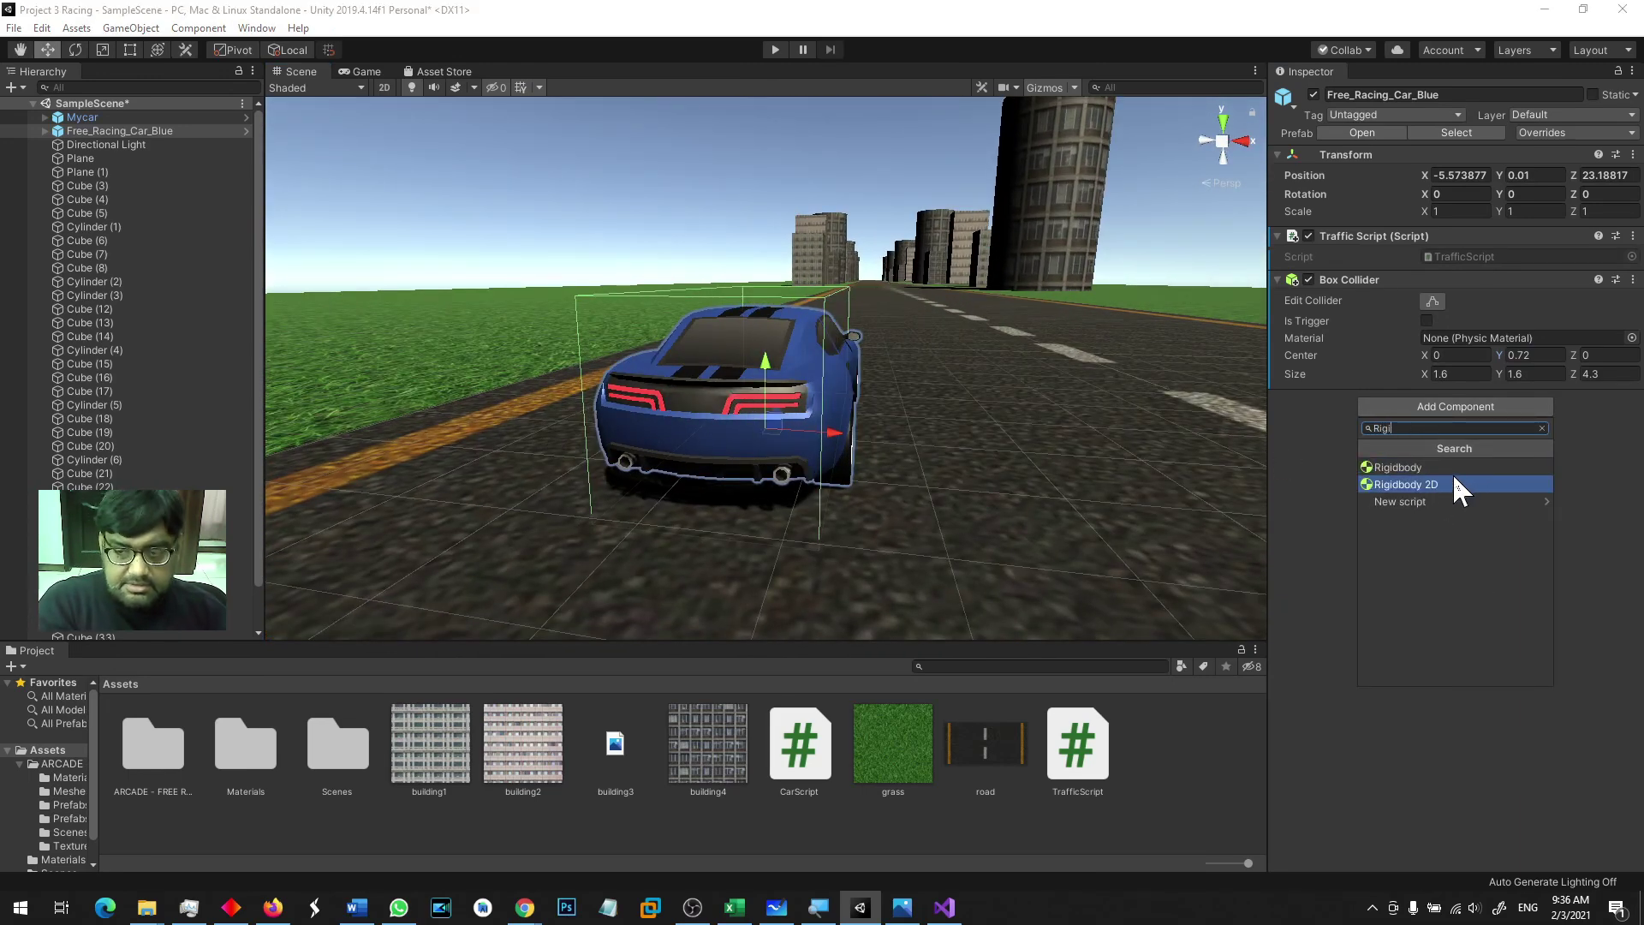
{"action": "left_click", "coordinate": [1455, 482]}
{"action": "key", "text": "Return"}
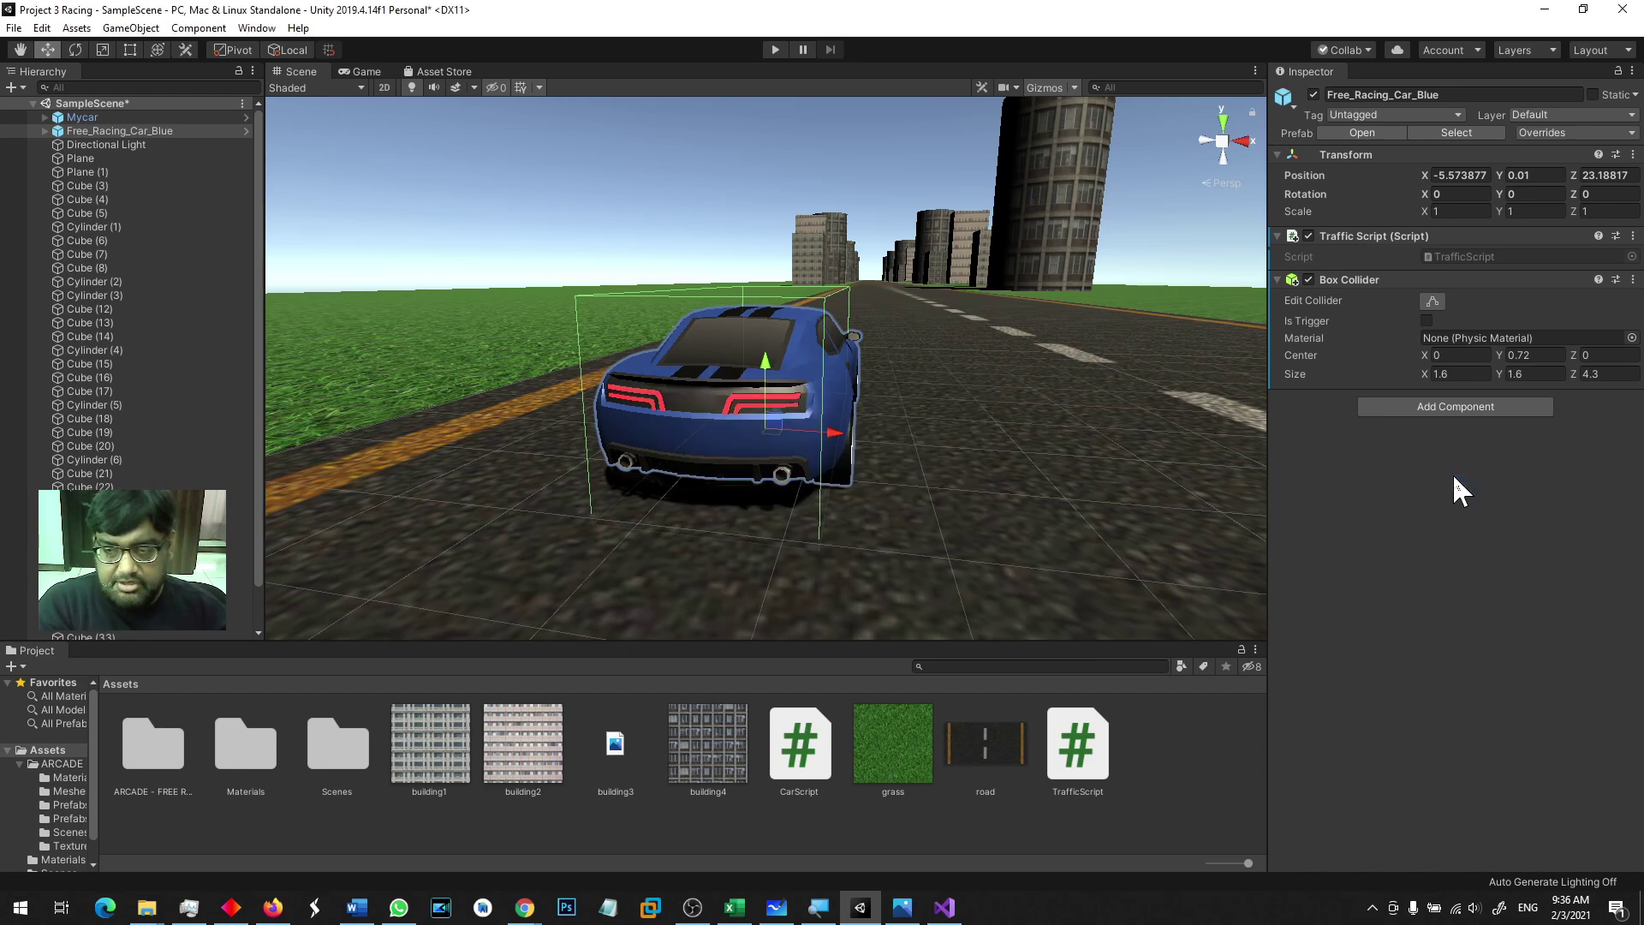
{"action": "left_click", "coordinate": [1444, 408]}
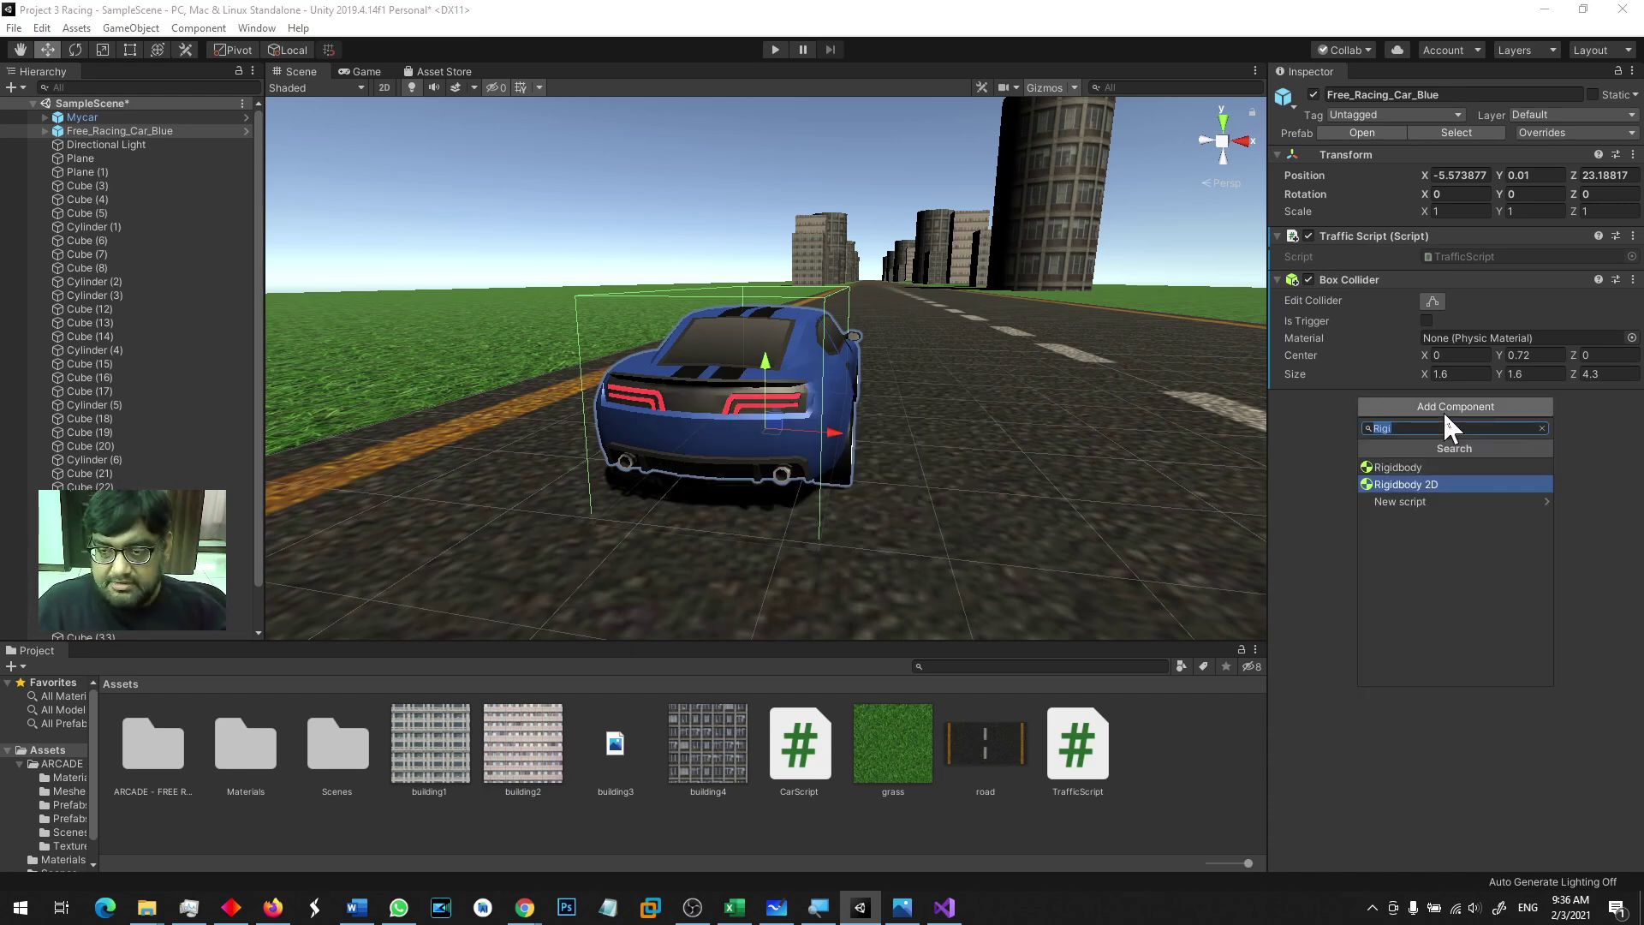
{"action": "left_click", "coordinate": [1461, 466]}
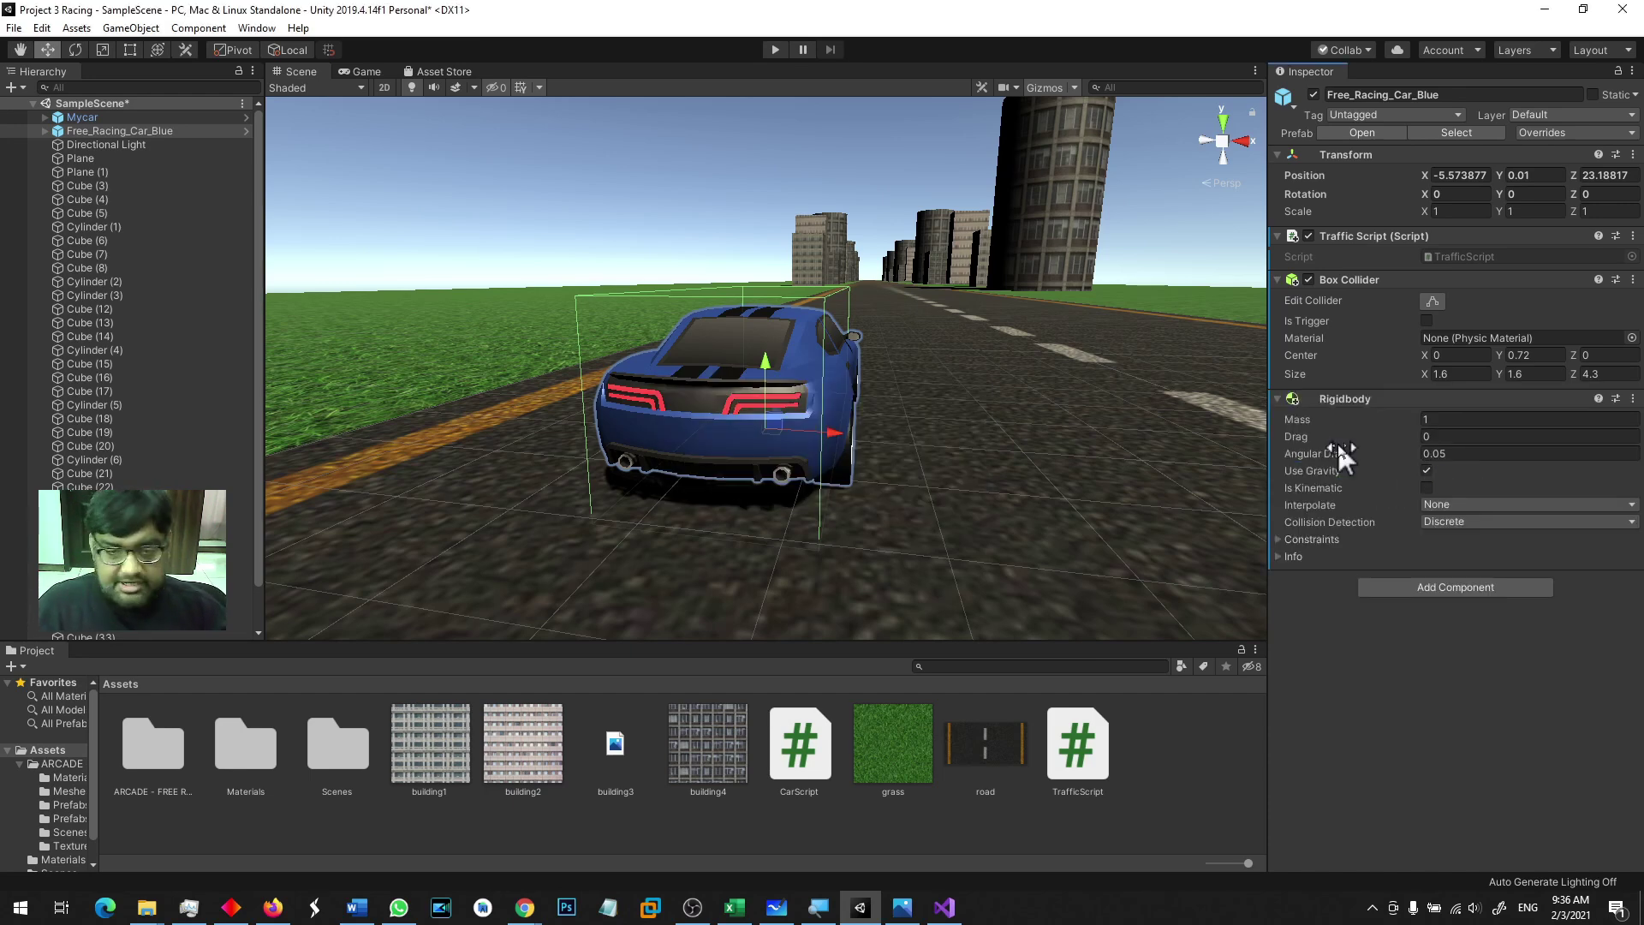
{"action": "key", "text": "ctrl+p"}
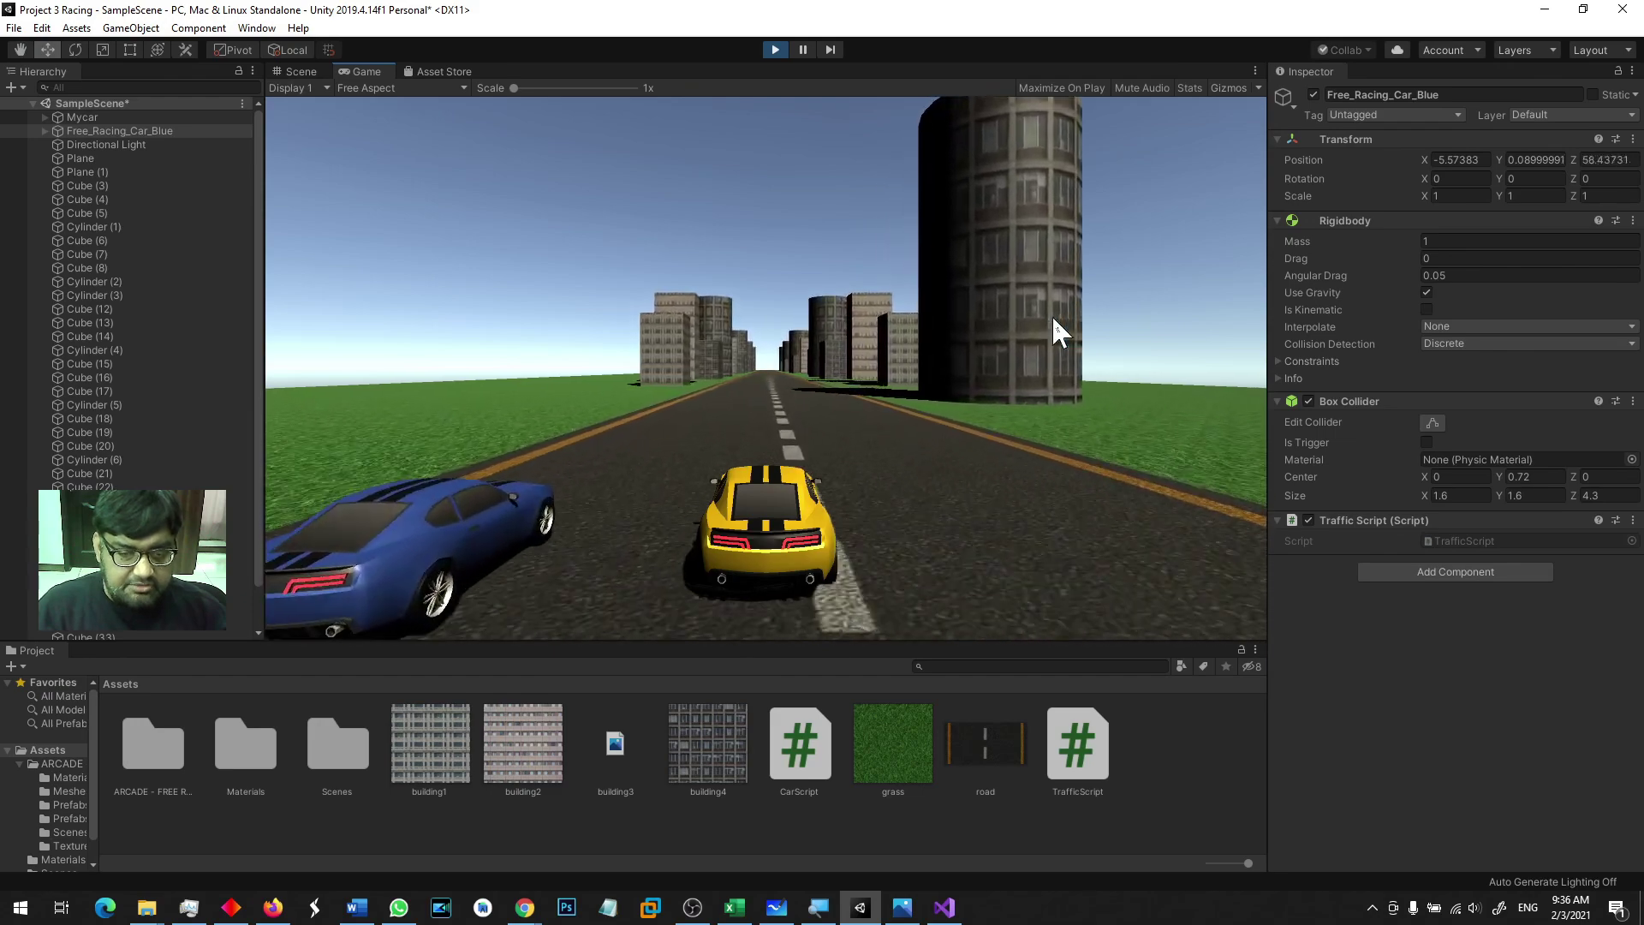
Step: Start and stop Play mode several times to watch the blue car, ending back in edit mode
{"action": "left_click", "coordinate": [774, 51]}
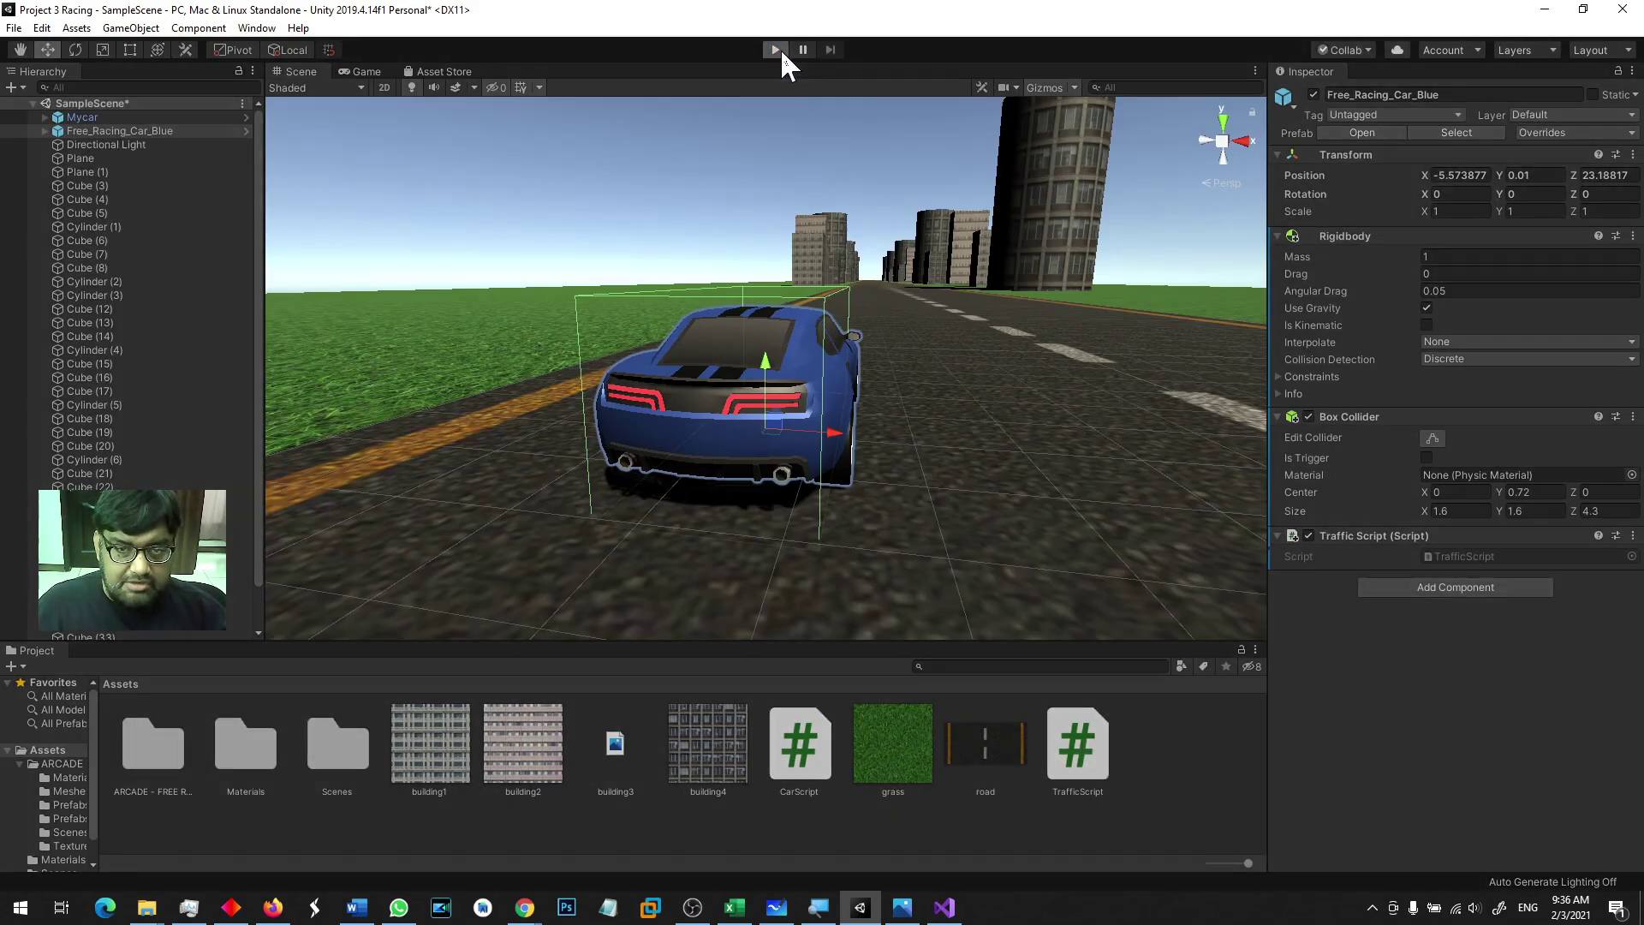
{"action": "key", "text": "ctrl+p"}
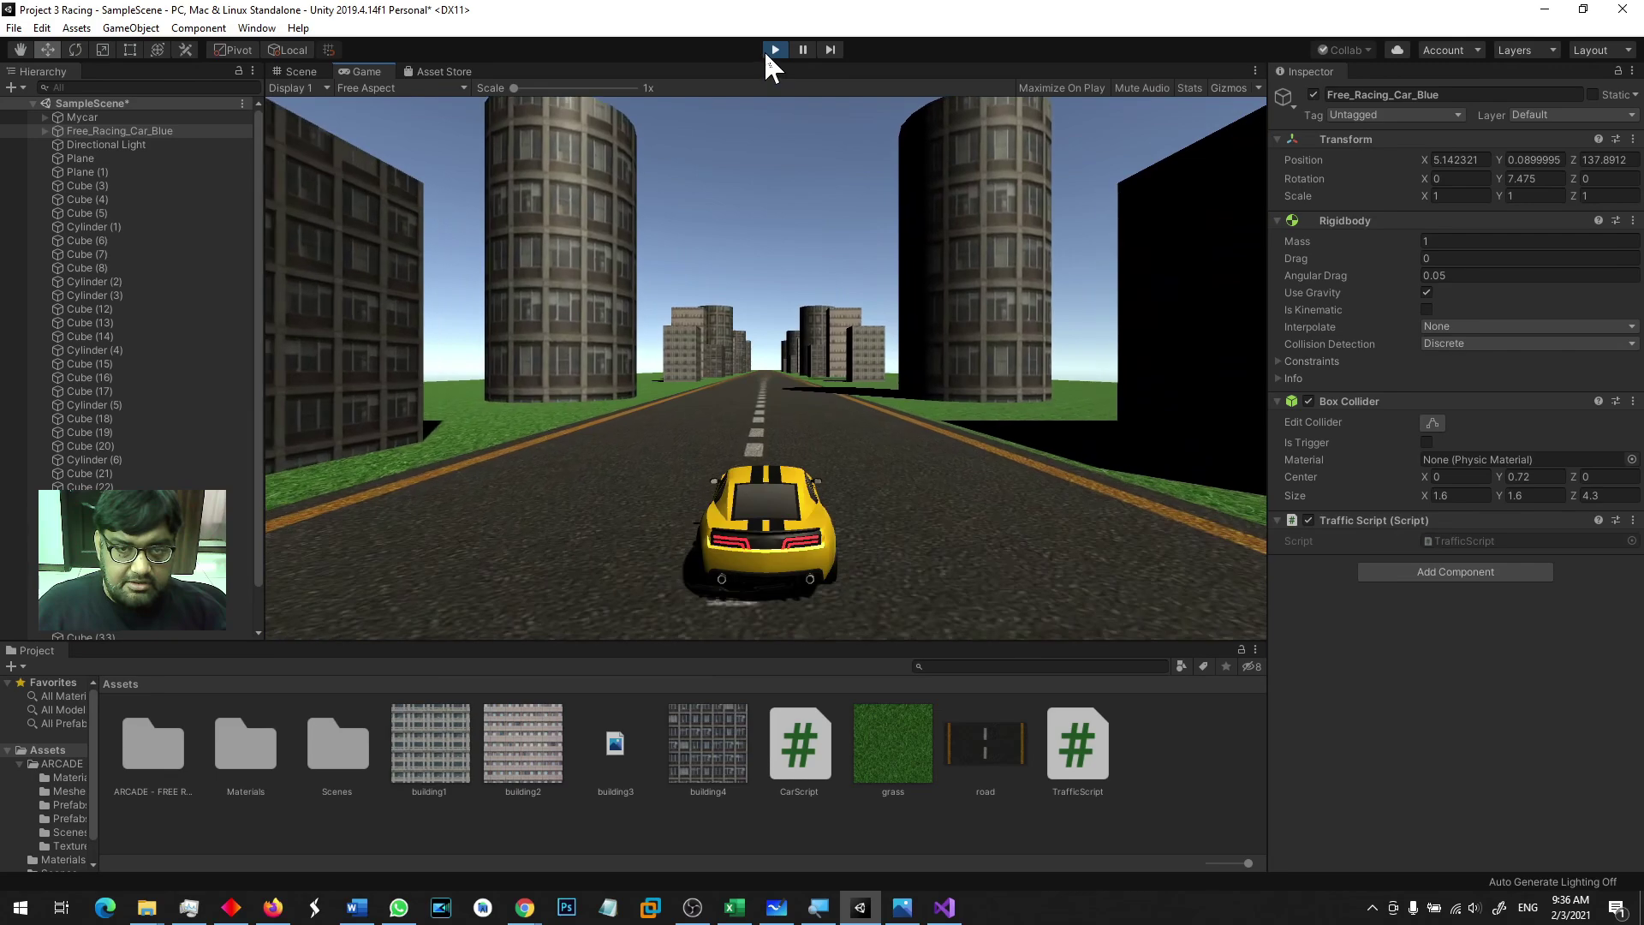
{"action": "left_click", "coordinate": [774, 49]}
{"action": "left_click", "coordinate": [775, 50]}
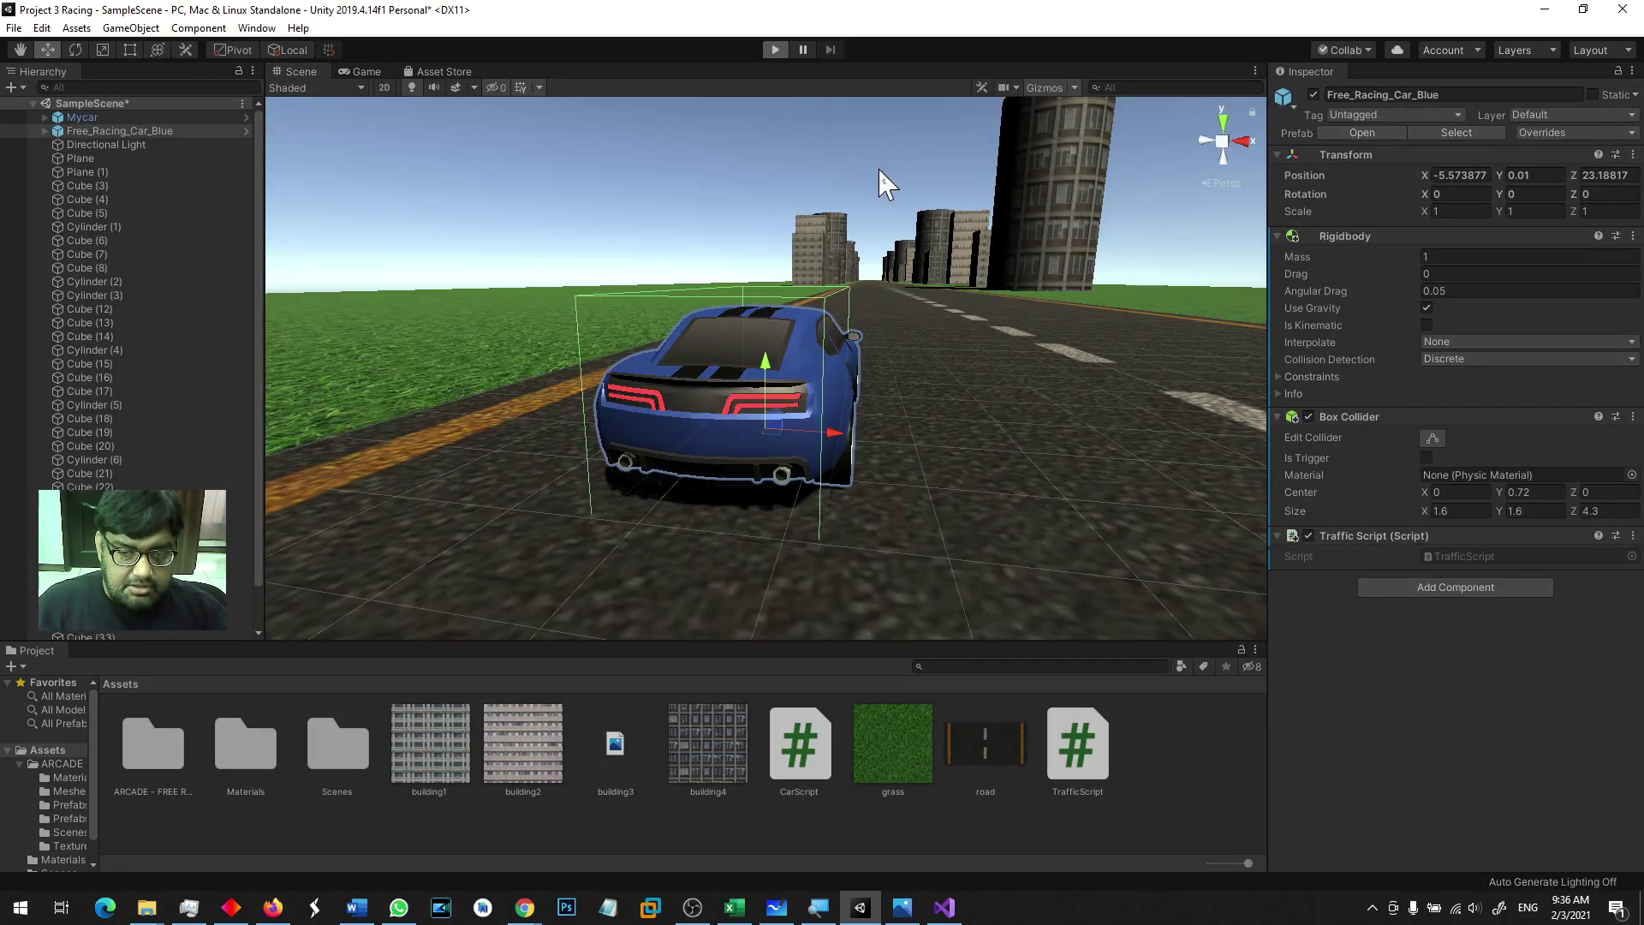
{"action": "key", "text": "ctrl+p"}
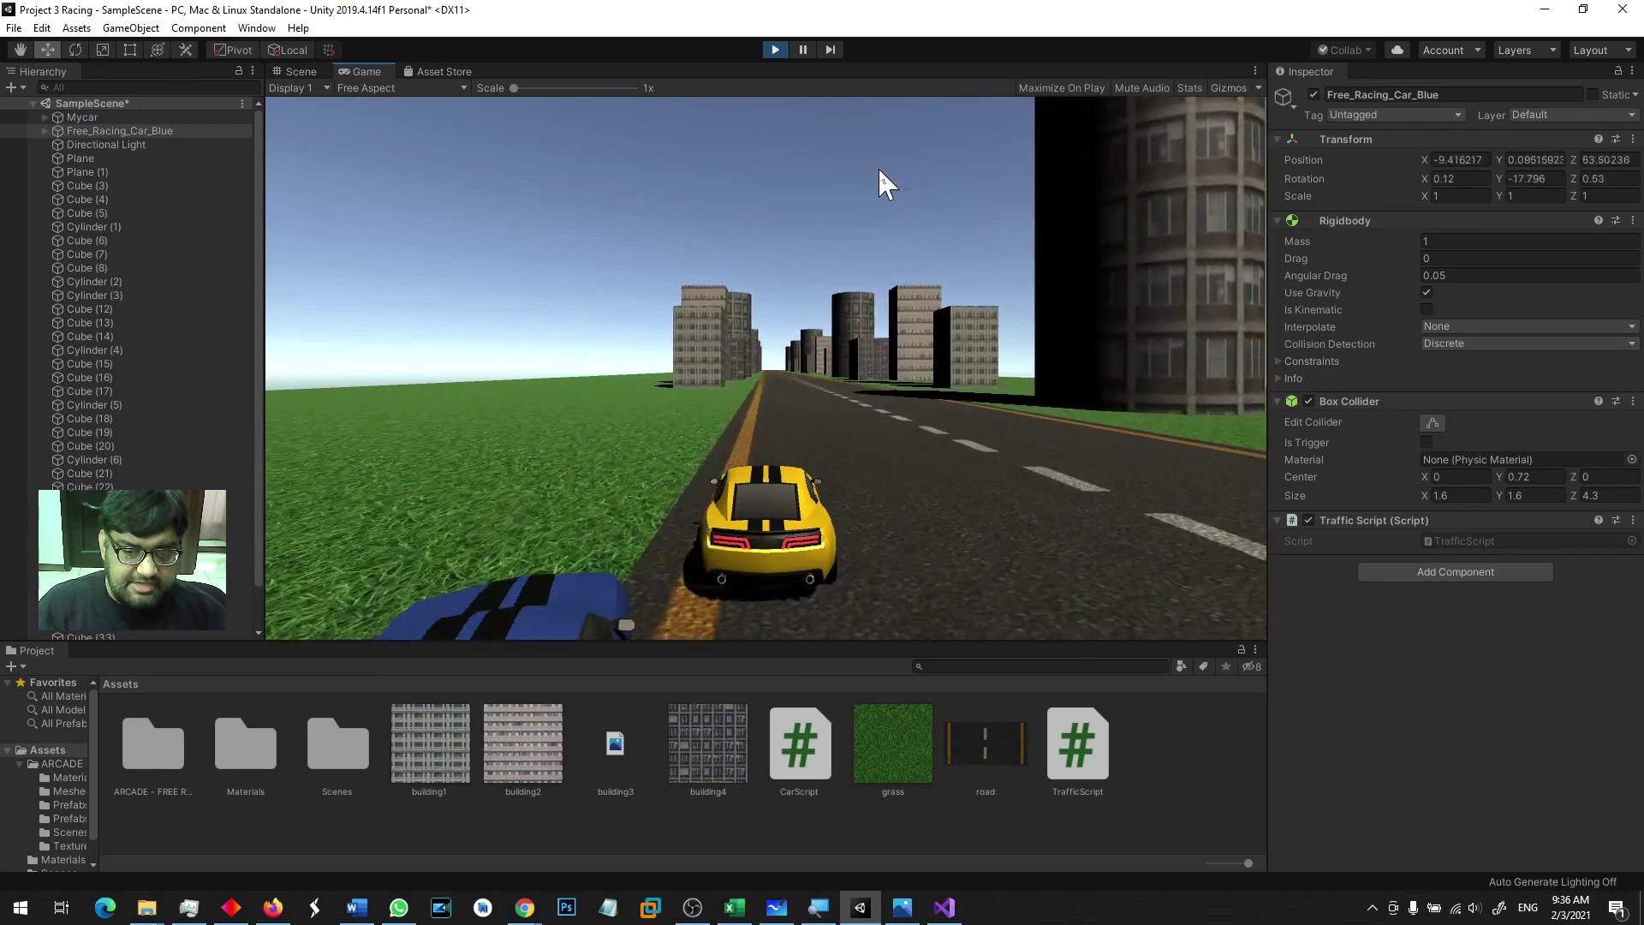
{"action": "left_click", "coordinate": [773, 51]}
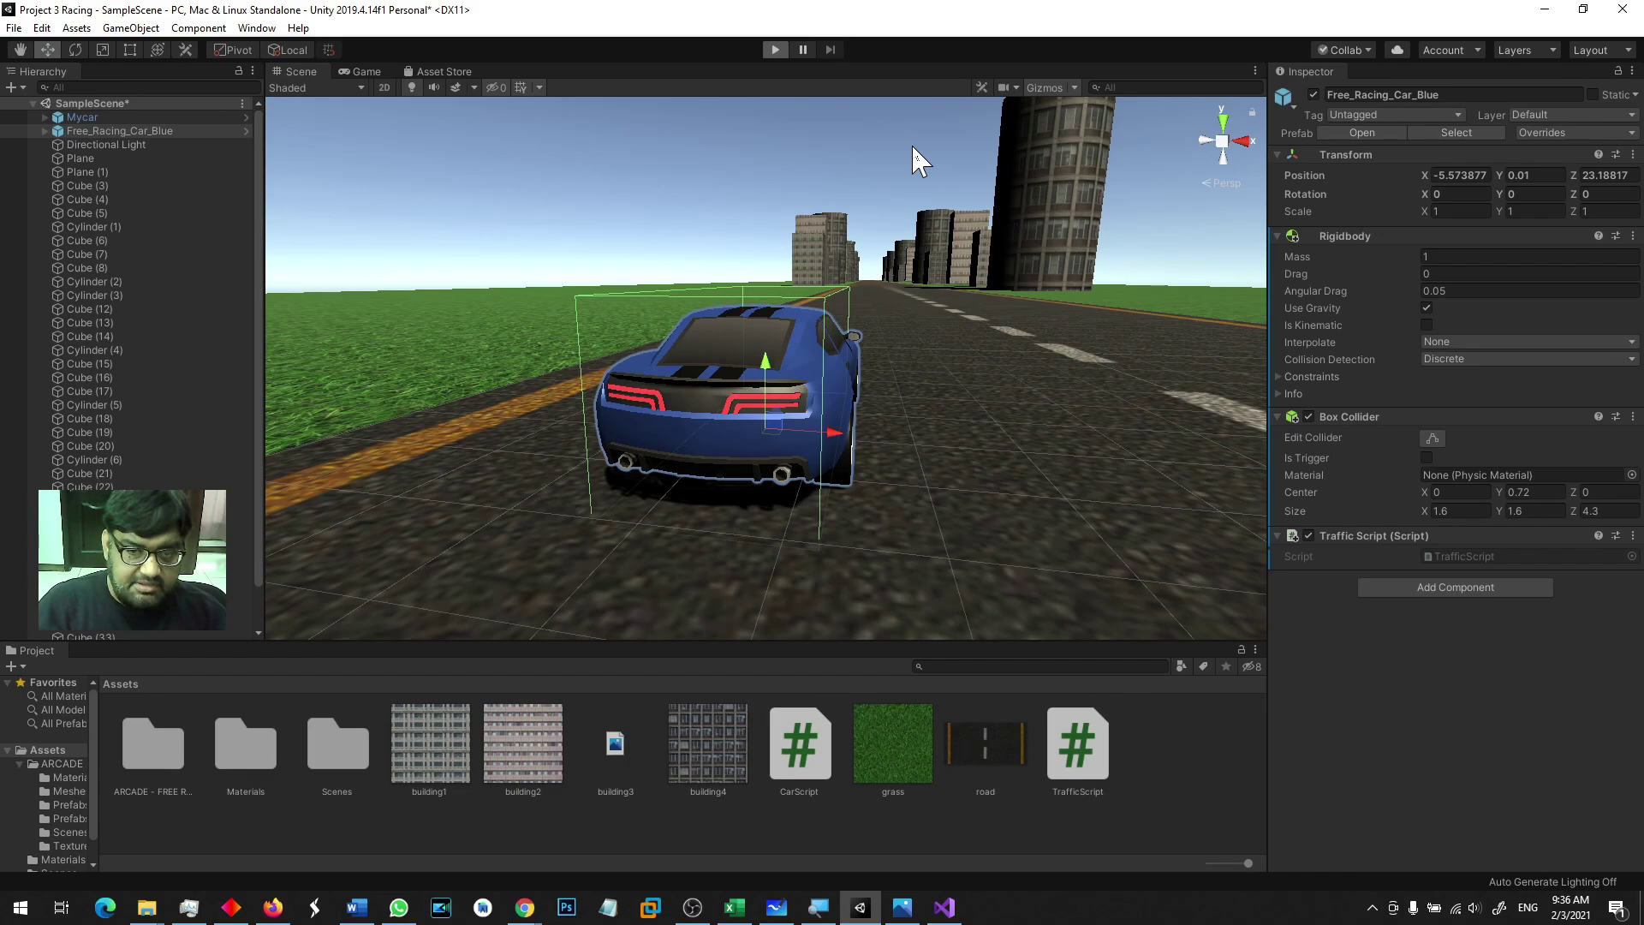
{"action": "key", "text": "ctrl+p"}
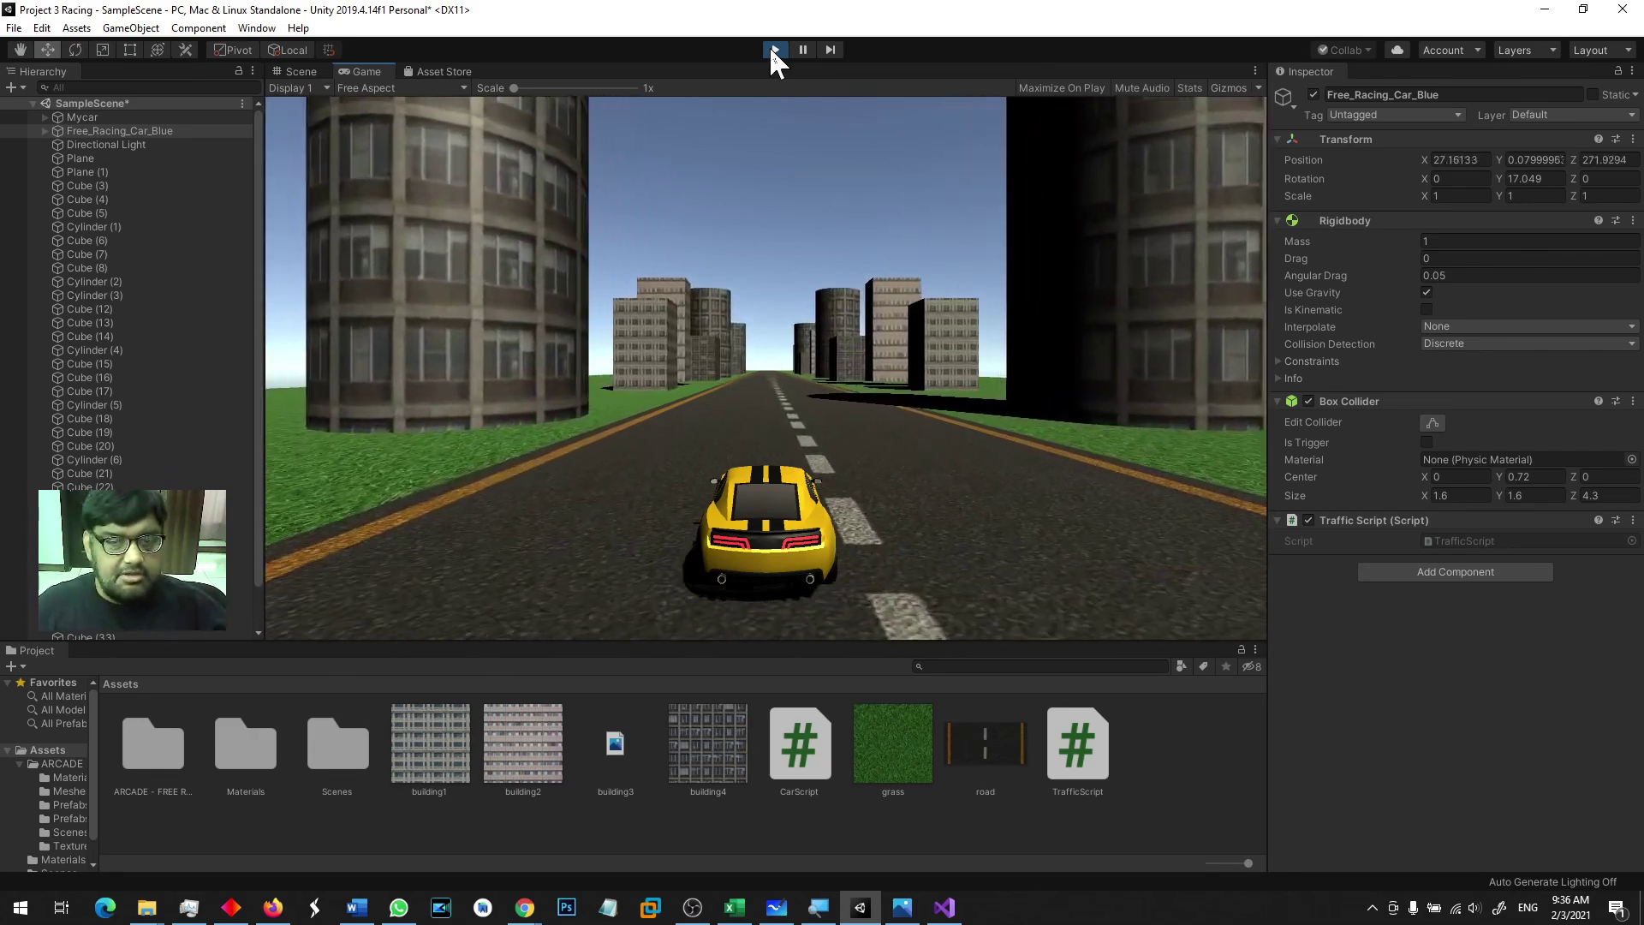
{"action": "left_click", "coordinate": [775, 51]}
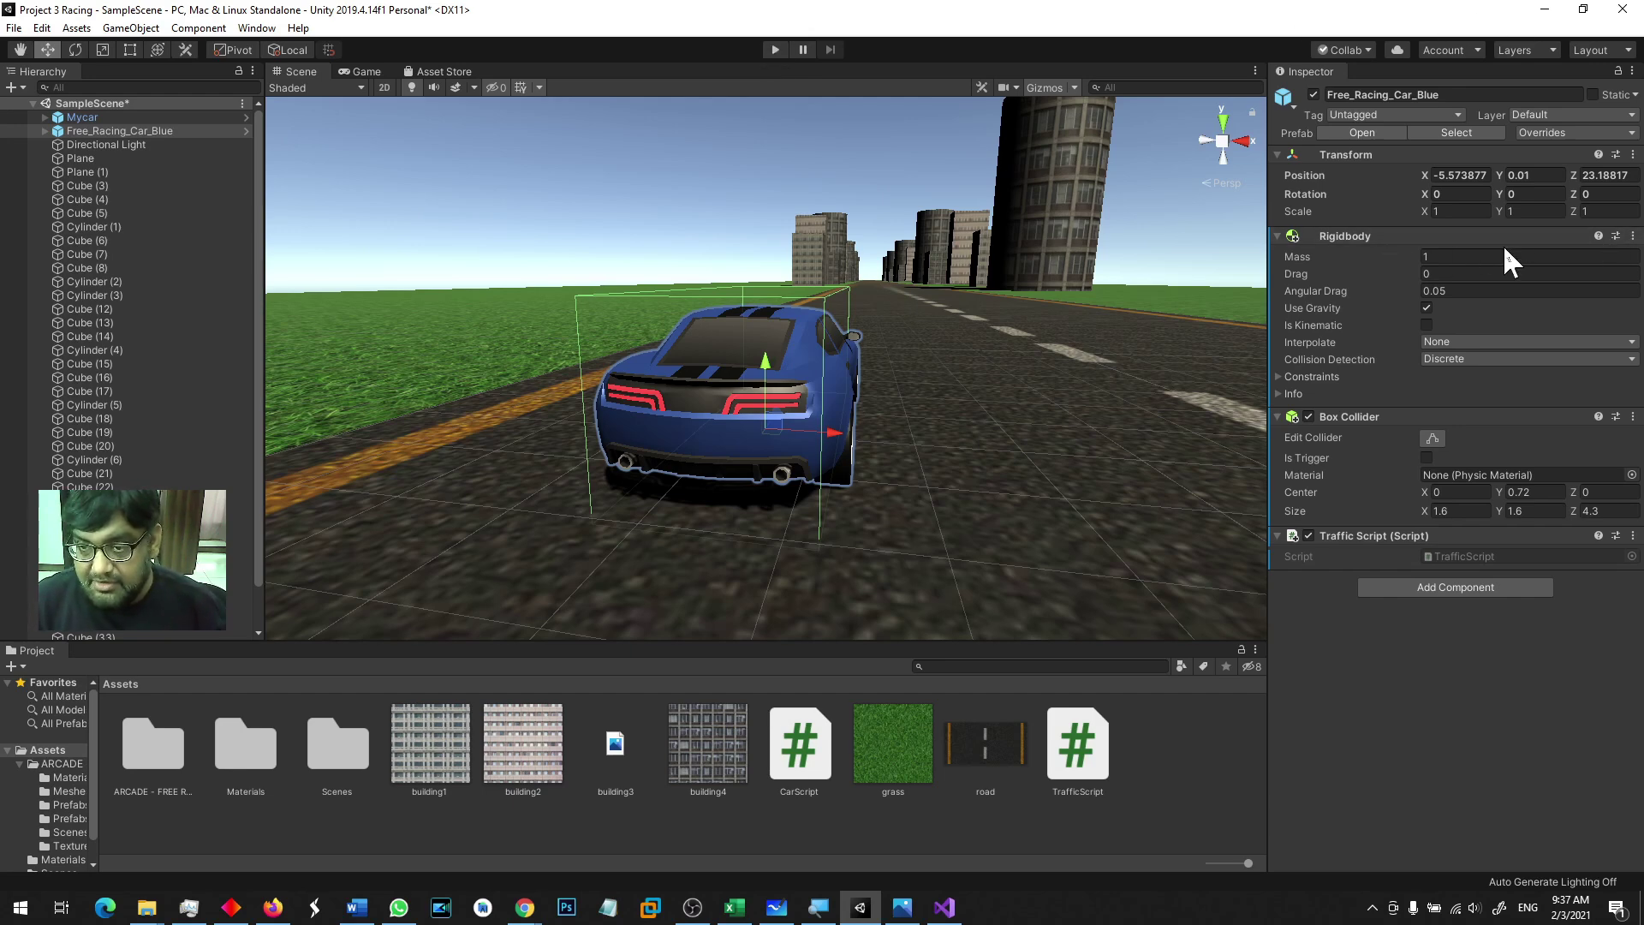
Step: Check the blue car's Rigidbody and Box Collider component options without changing anything
{"action": "left_click", "coordinate": [1633, 235]}
{"action": "left_click", "coordinate": [1635, 237]}
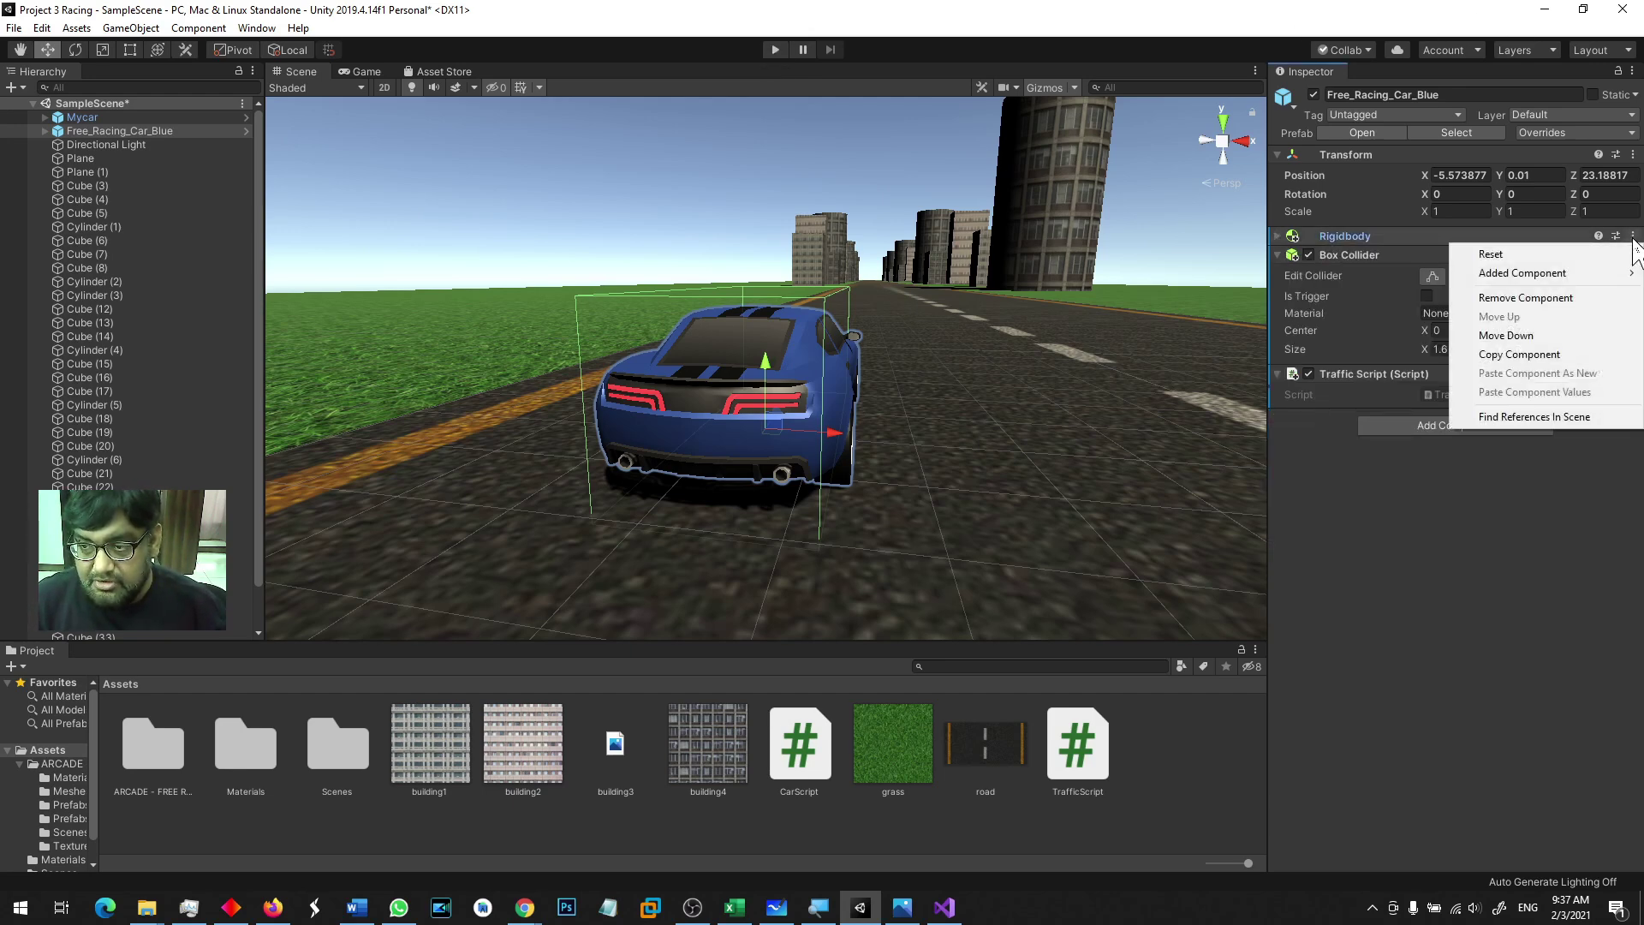
{"action": "left_click", "coordinate": [1458, 232]}
{"action": "left_click", "coordinate": [1633, 254]}
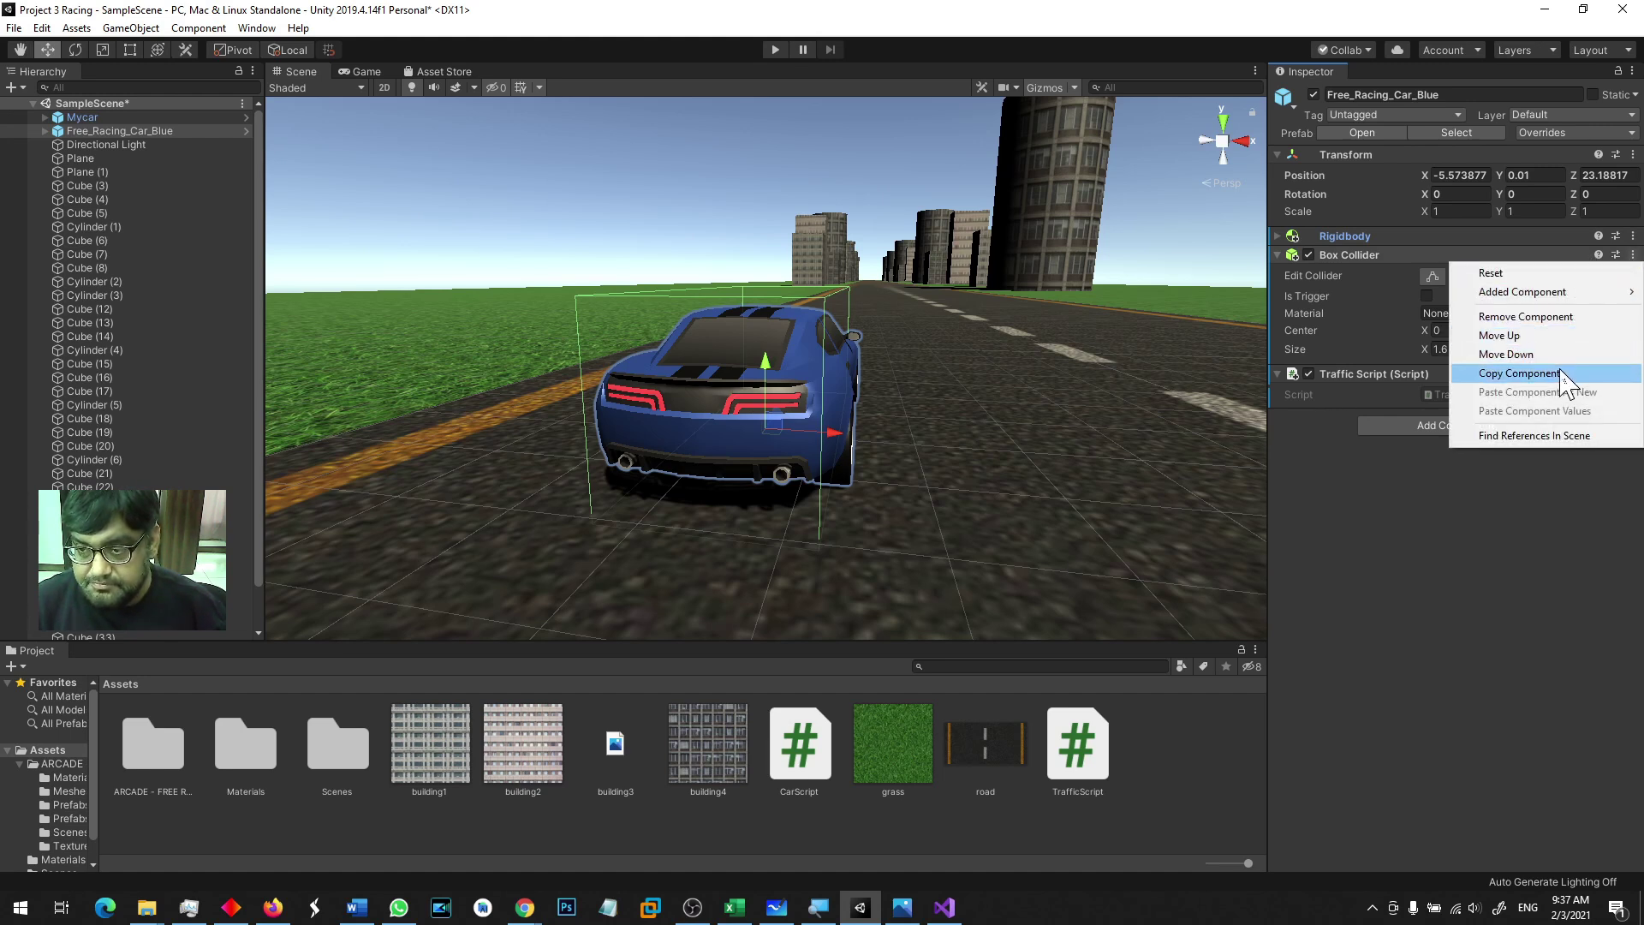
Step: From ARCADE - FREE Racing Car > Prefabs, place the red, grey and carbon cars beside the blue car
{"action": "double_click", "coordinate": [169, 760]}
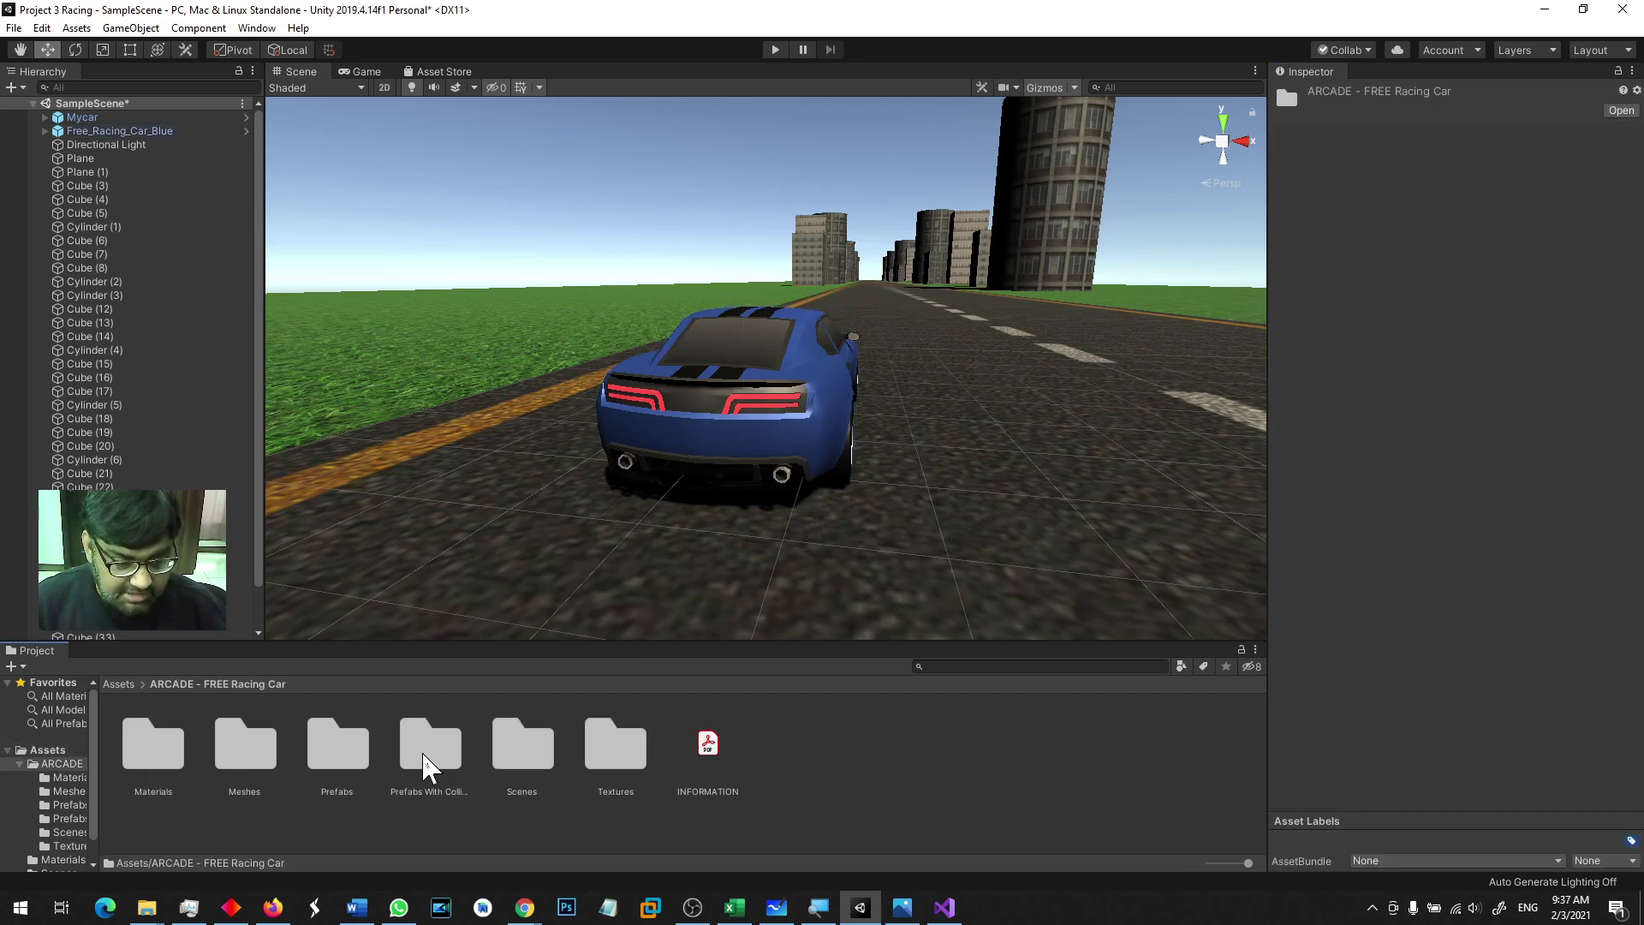
{"action": "double_click", "coordinate": [333, 758]}
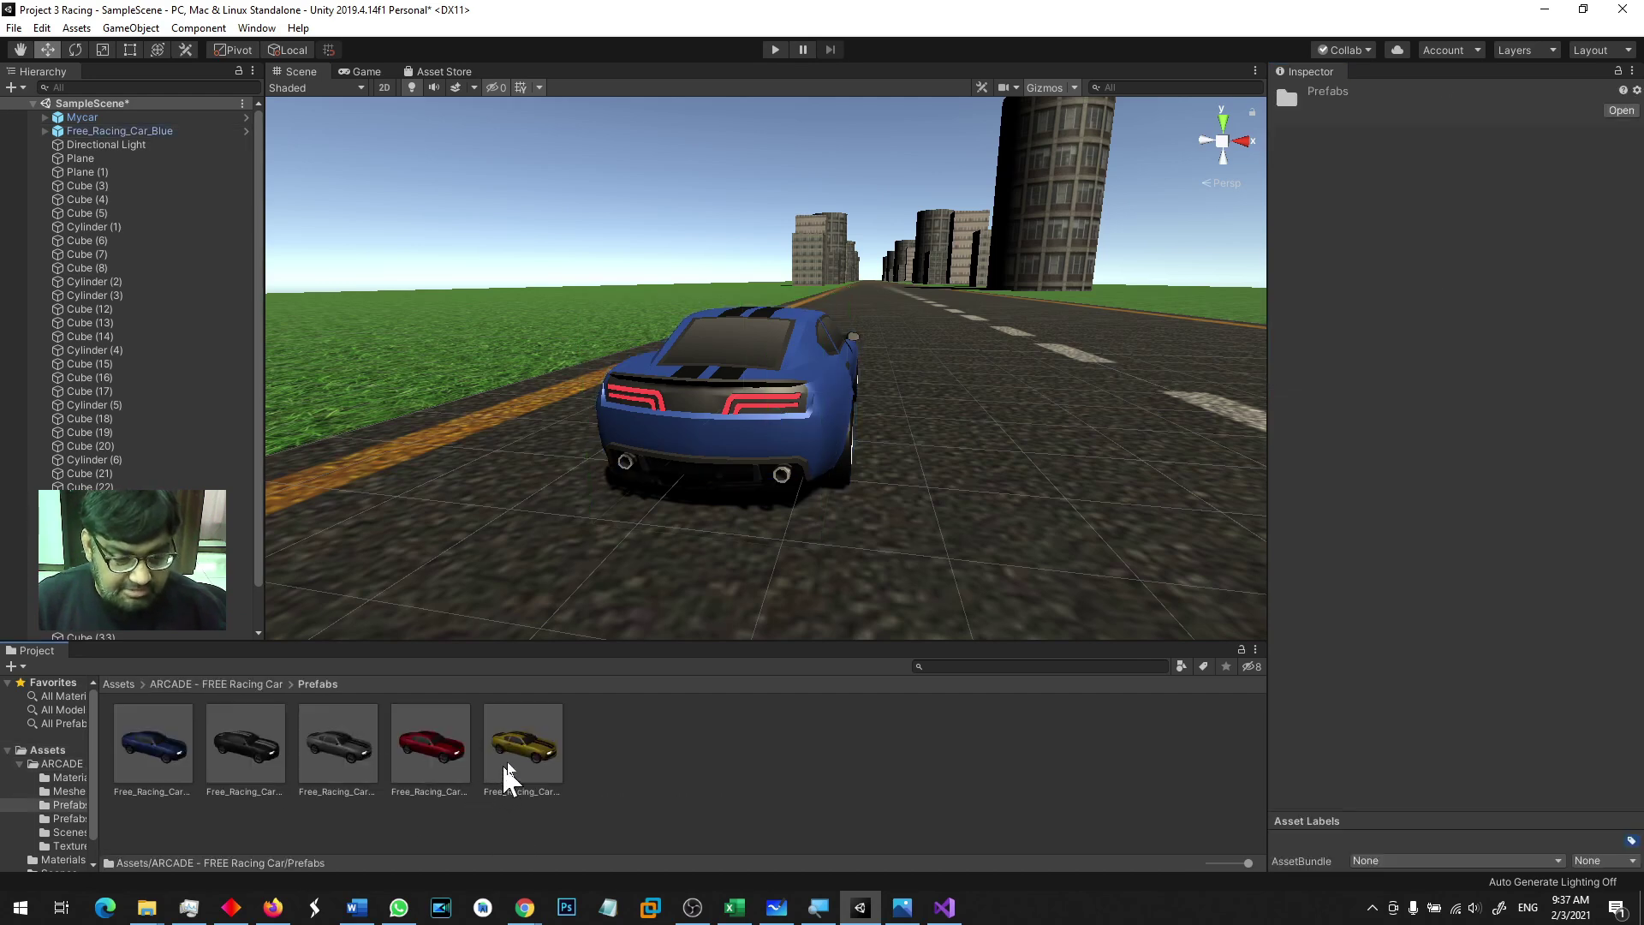
{"action": "scroll", "coordinate": [714, 591], "scroll_direction": "down", "scroll_amount": 5}
{"action": "mouse_move", "coordinate": [852, 477]}
{"action": "left_mouse_down", "text": "alt"}
{"action": "mouse_move", "coordinate": [683, 505]}
{"action": "mouse_move", "coordinate": [734, 492]}
{"action": "left_mouse_up", "text": "alt"}
{"action": "mouse_move", "coordinate": [455, 758]}
{"action": "left_mouse_down"}
{"action": "mouse_move", "coordinate": [648, 403]}
{"action": "mouse_move", "coordinate": [672, 392]}
{"action": "left_mouse_up"}
{"action": "mouse_move", "coordinate": [338, 745]}
{"action": "left_mouse_down"}
{"action": "mouse_move", "coordinate": [757, 482]}
{"action": "mouse_move", "coordinate": [790, 394]}
{"action": "left_mouse_up"}
{"action": "left_click_drag", "start_coordinate": [244, 754], "coordinate": [929, 413]}
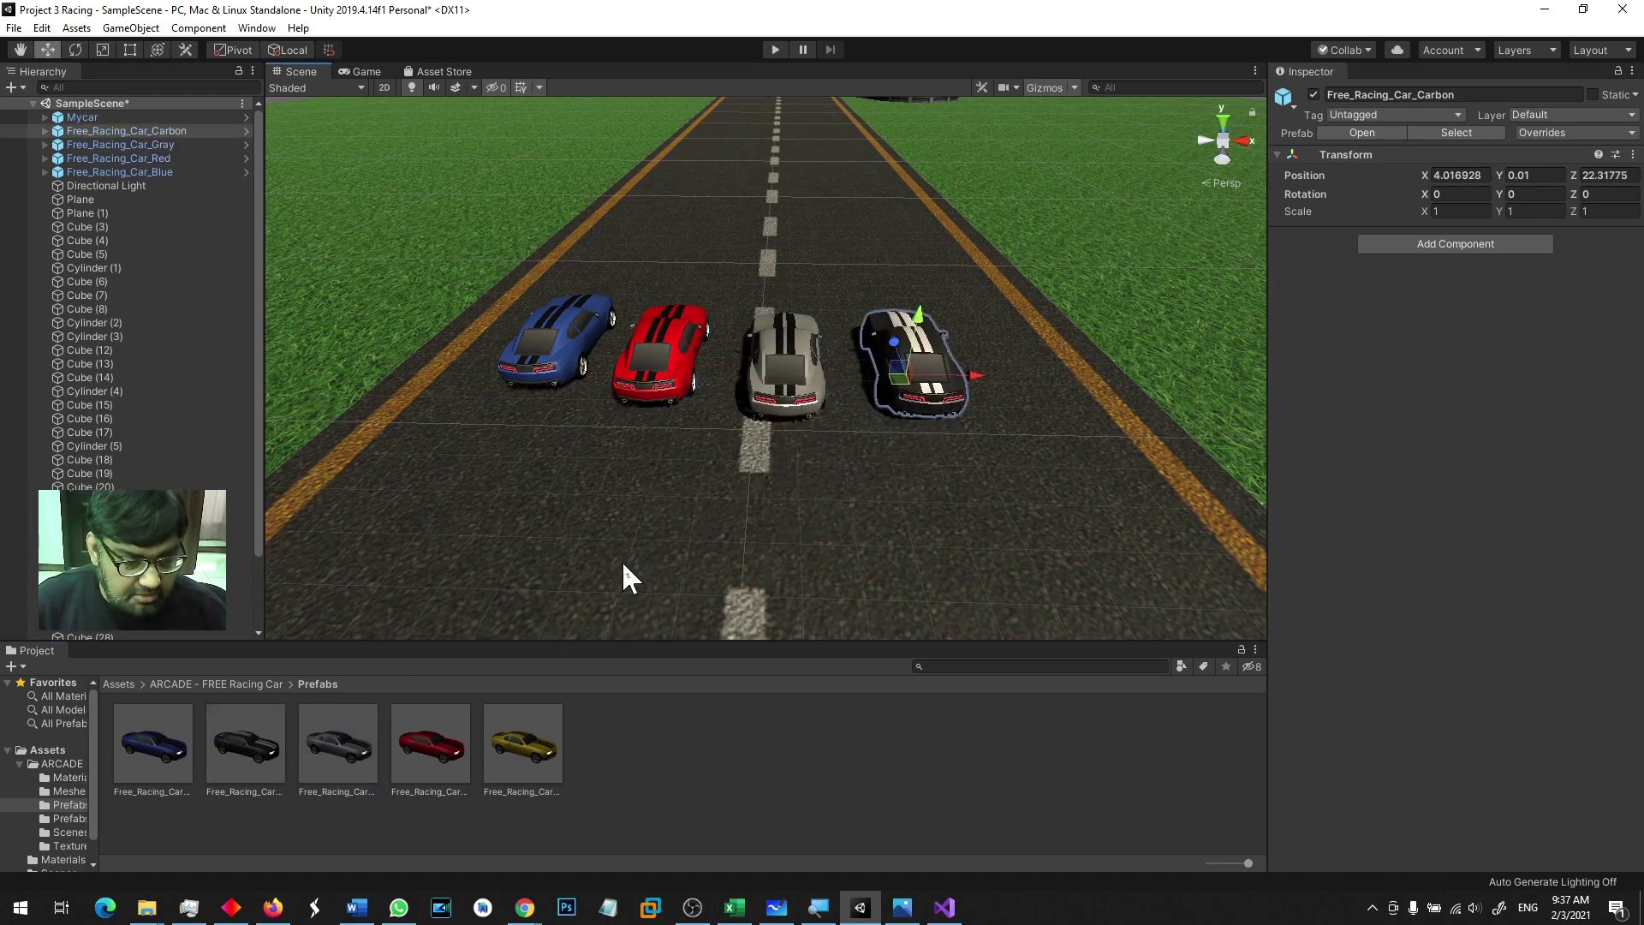
{"action": "mouse_move", "coordinate": [701, 491]}
{"action": "middle_mouse_down"}
{"action": "mouse_move", "coordinate": [754, 497]}
{"action": "mouse_move", "coordinate": [692, 511]}
{"action": "middle_mouse_up"}
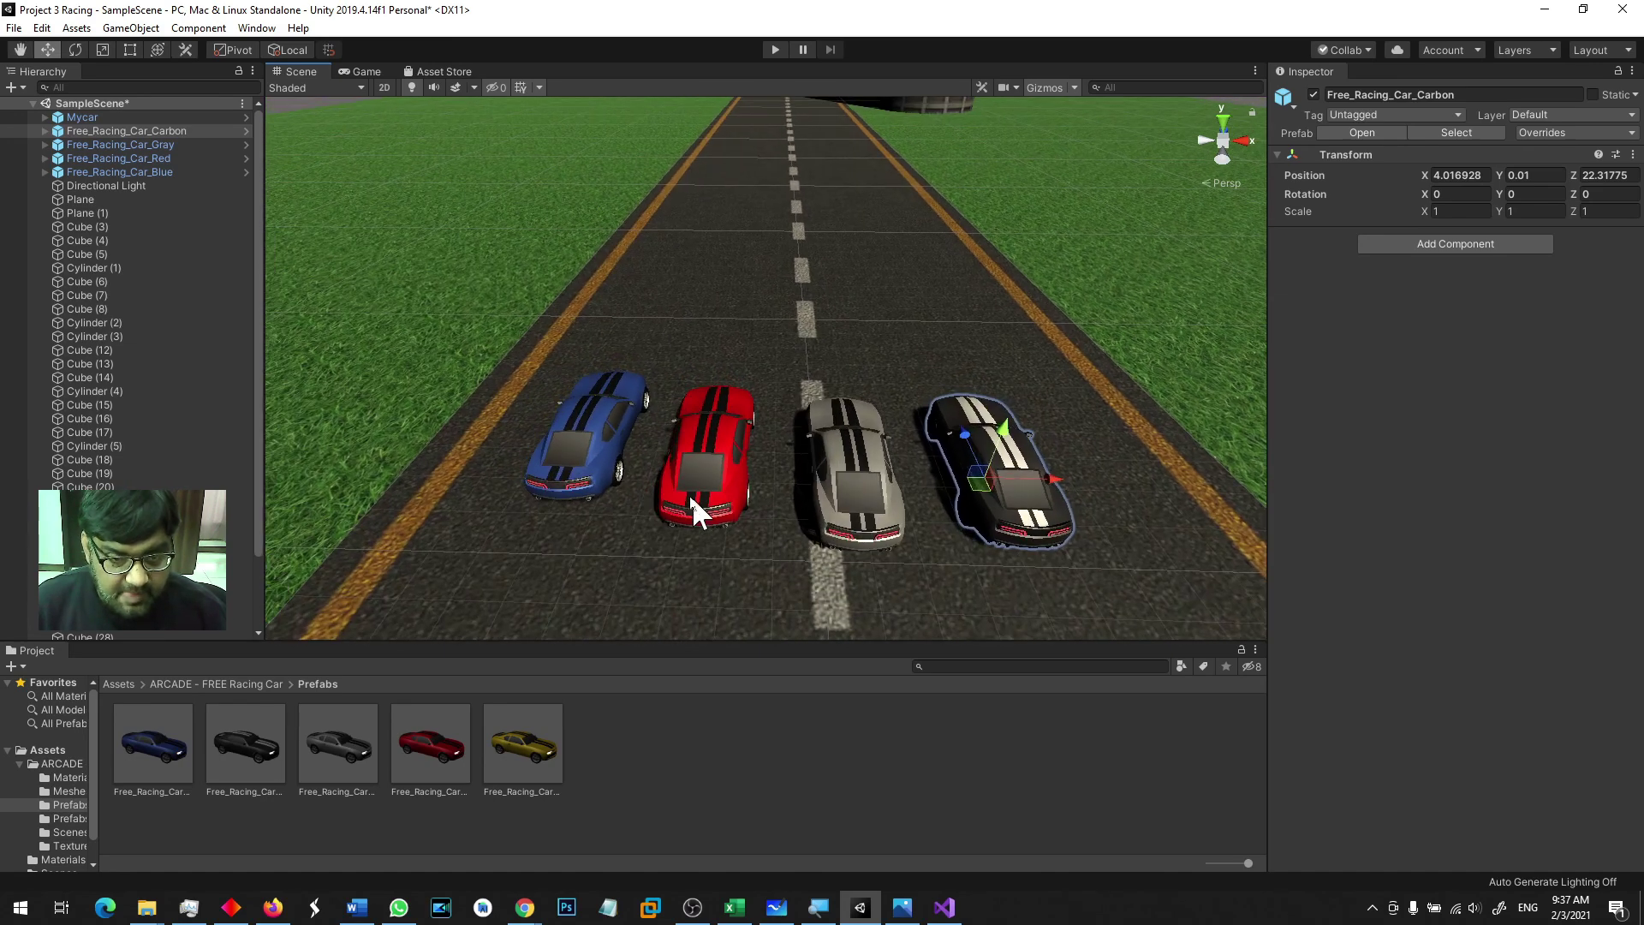
Step: Select and frame the blue car, then locate the TrafficScript asset in the project
{"action": "left_click", "coordinate": [597, 446]}
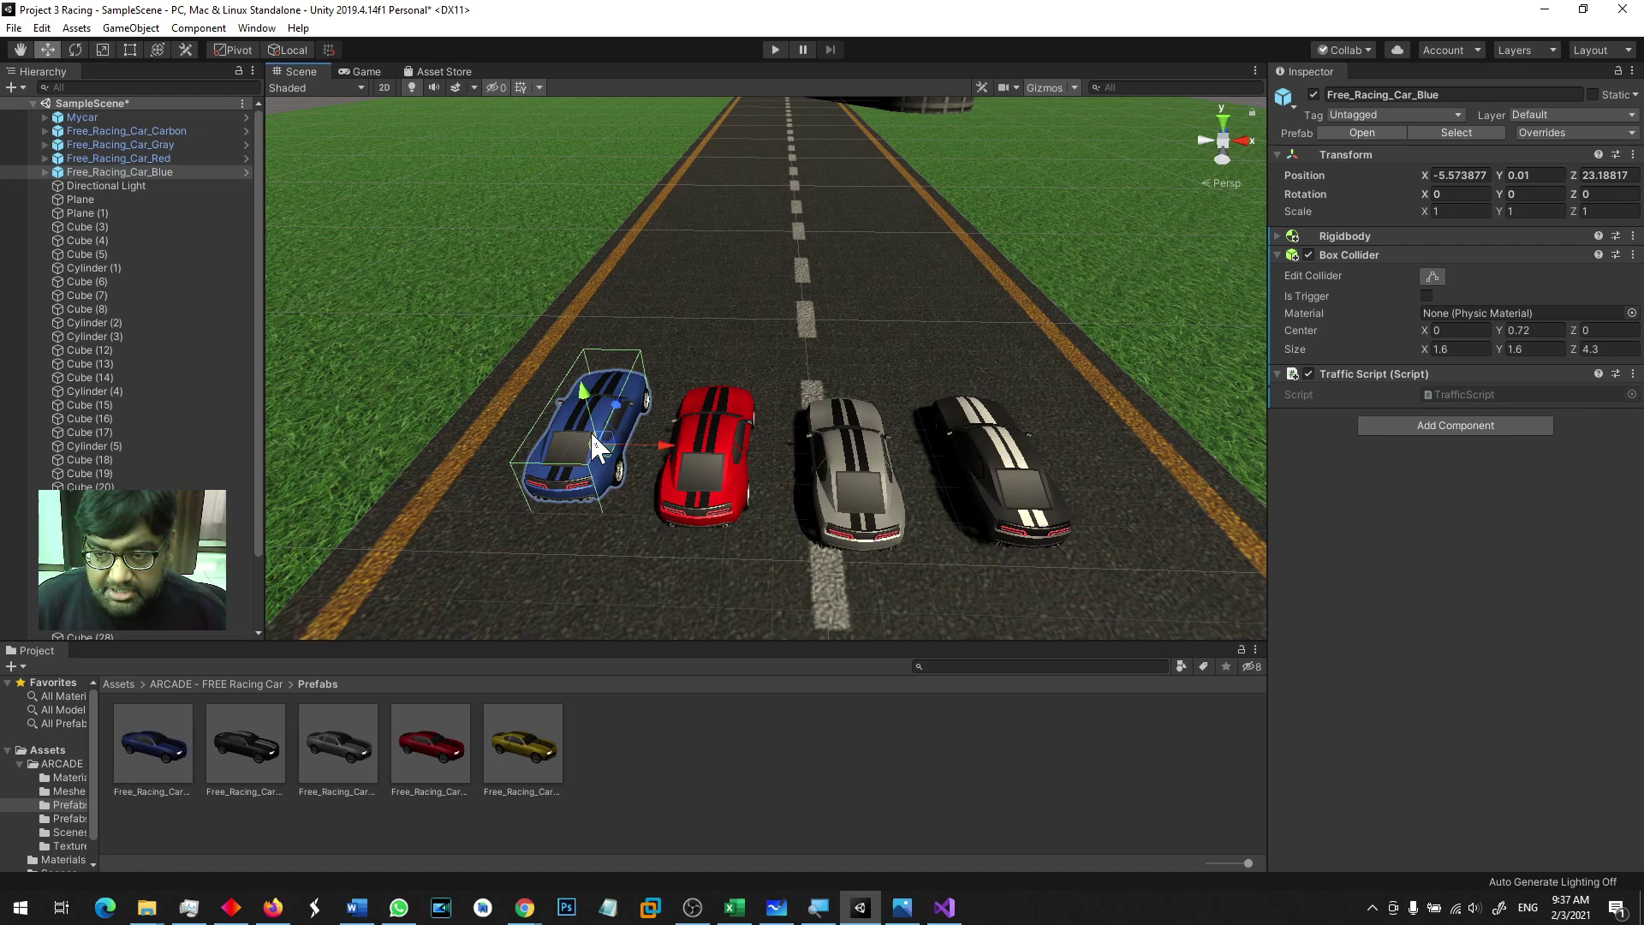
{"action": "key", "text": "f"}
{"action": "middle_click_drag", "start_coordinate": [705, 543], "coordinate": [641, 475]}
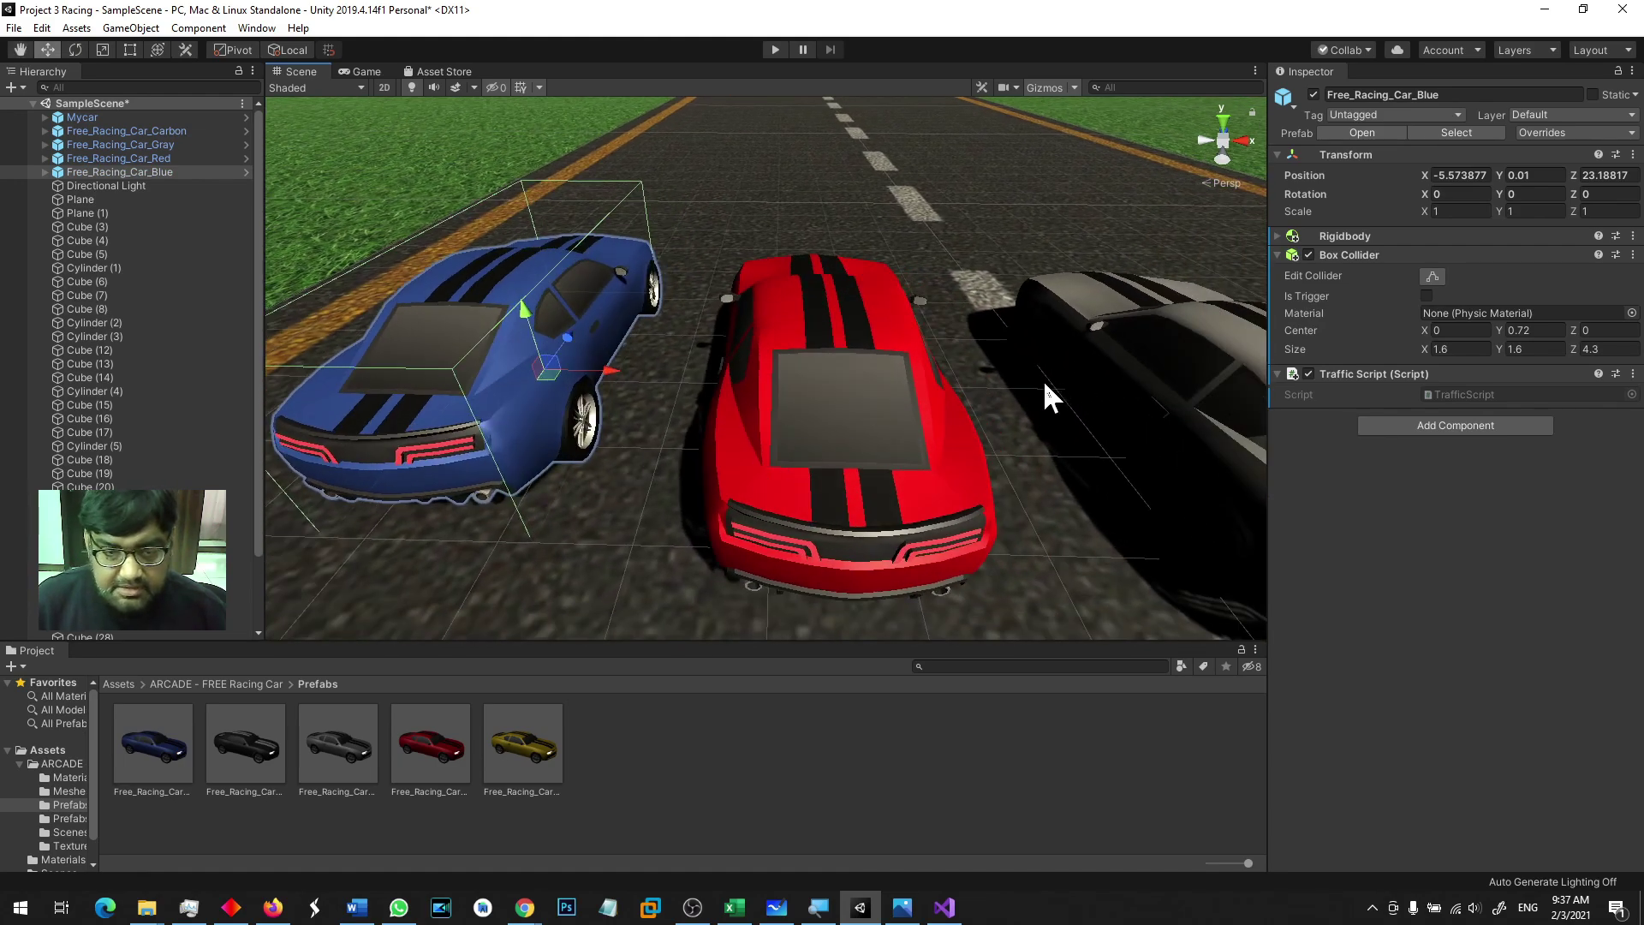
{"action": "left_click", "coordinate": [1473, 395]}
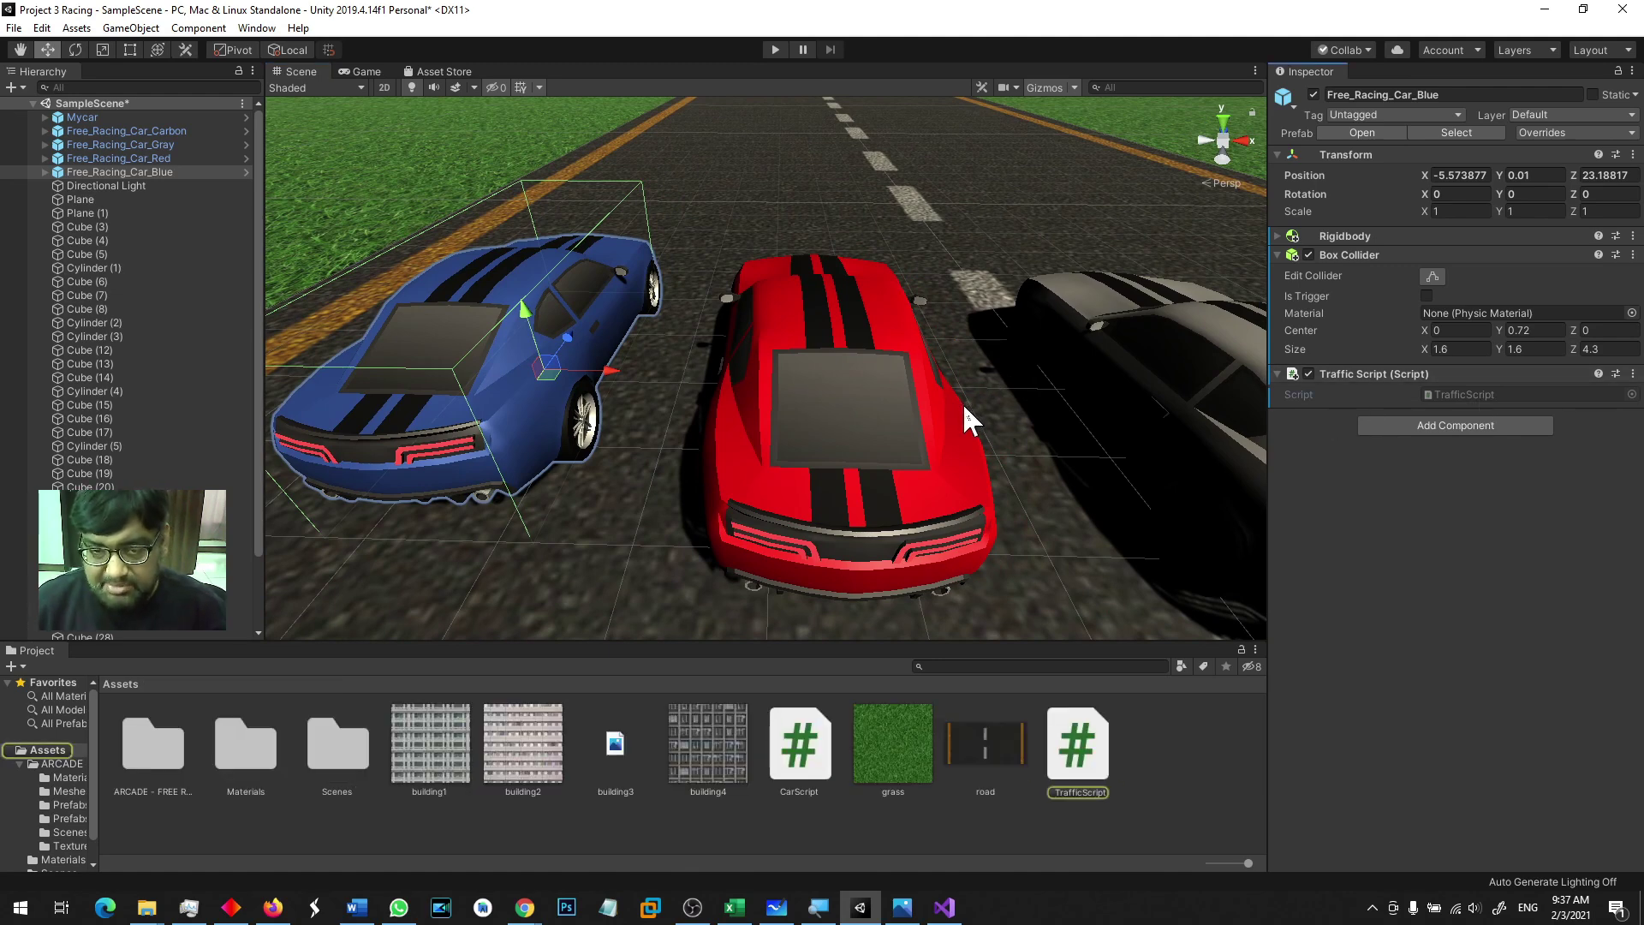
Step: Add the Traffic Script component to the red, grey and carbon cars
{"action": "left_click", "coordinate": [855, 386]}
{"action": "left_click", "coordinate": [1406, 245]}
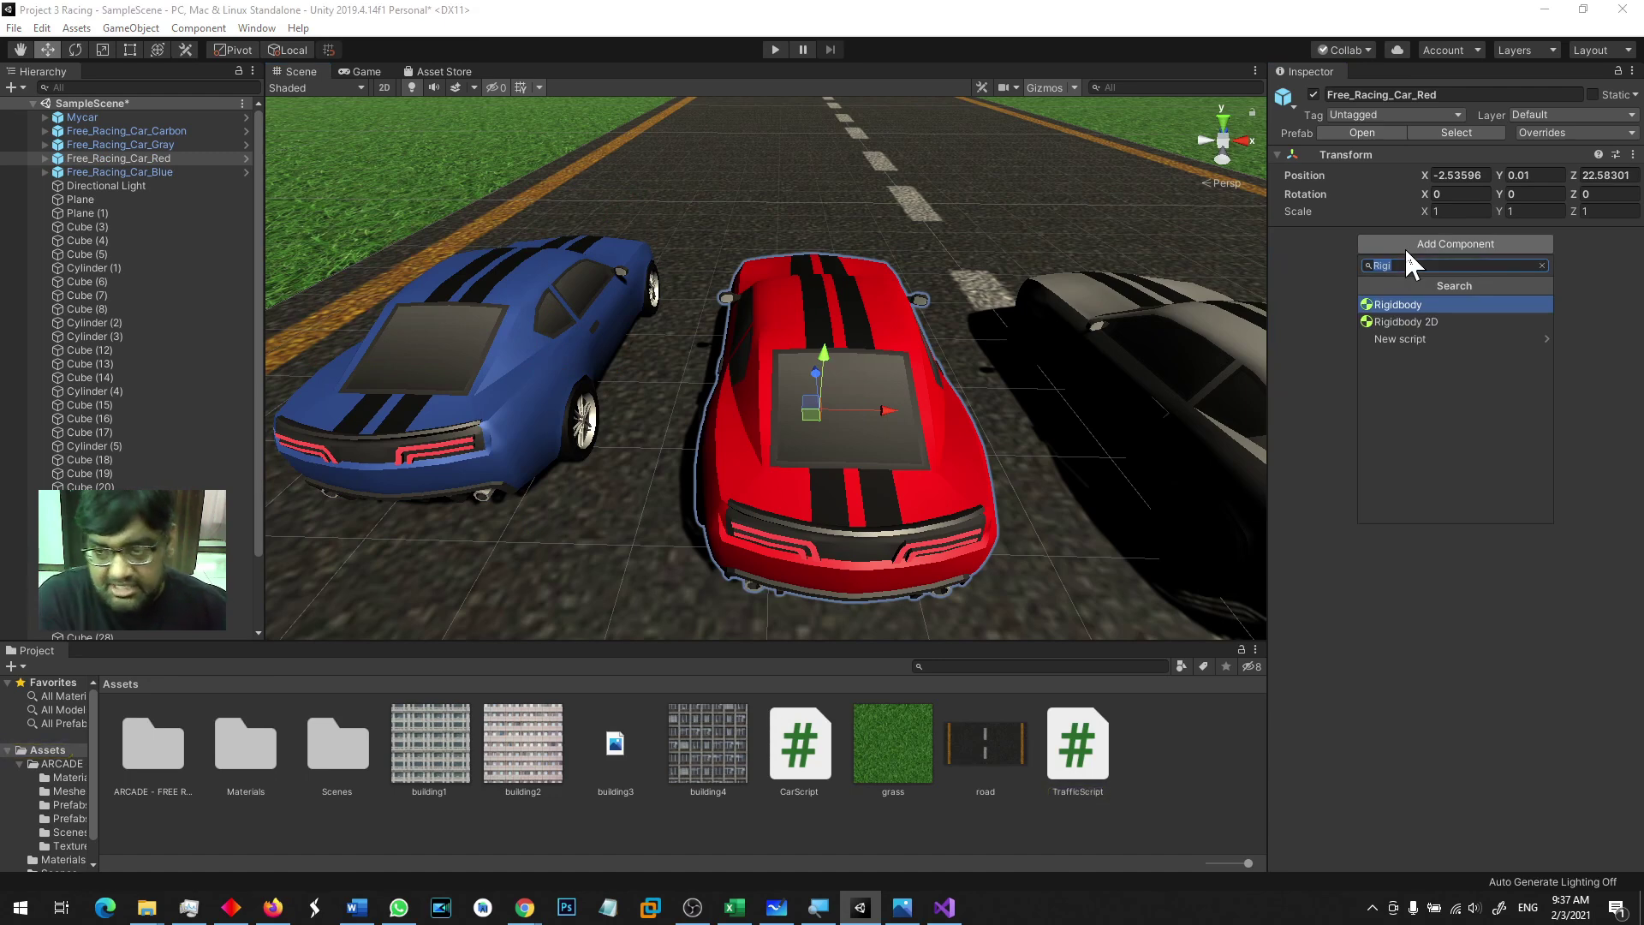
{"action": "type", "text": "Tra"}
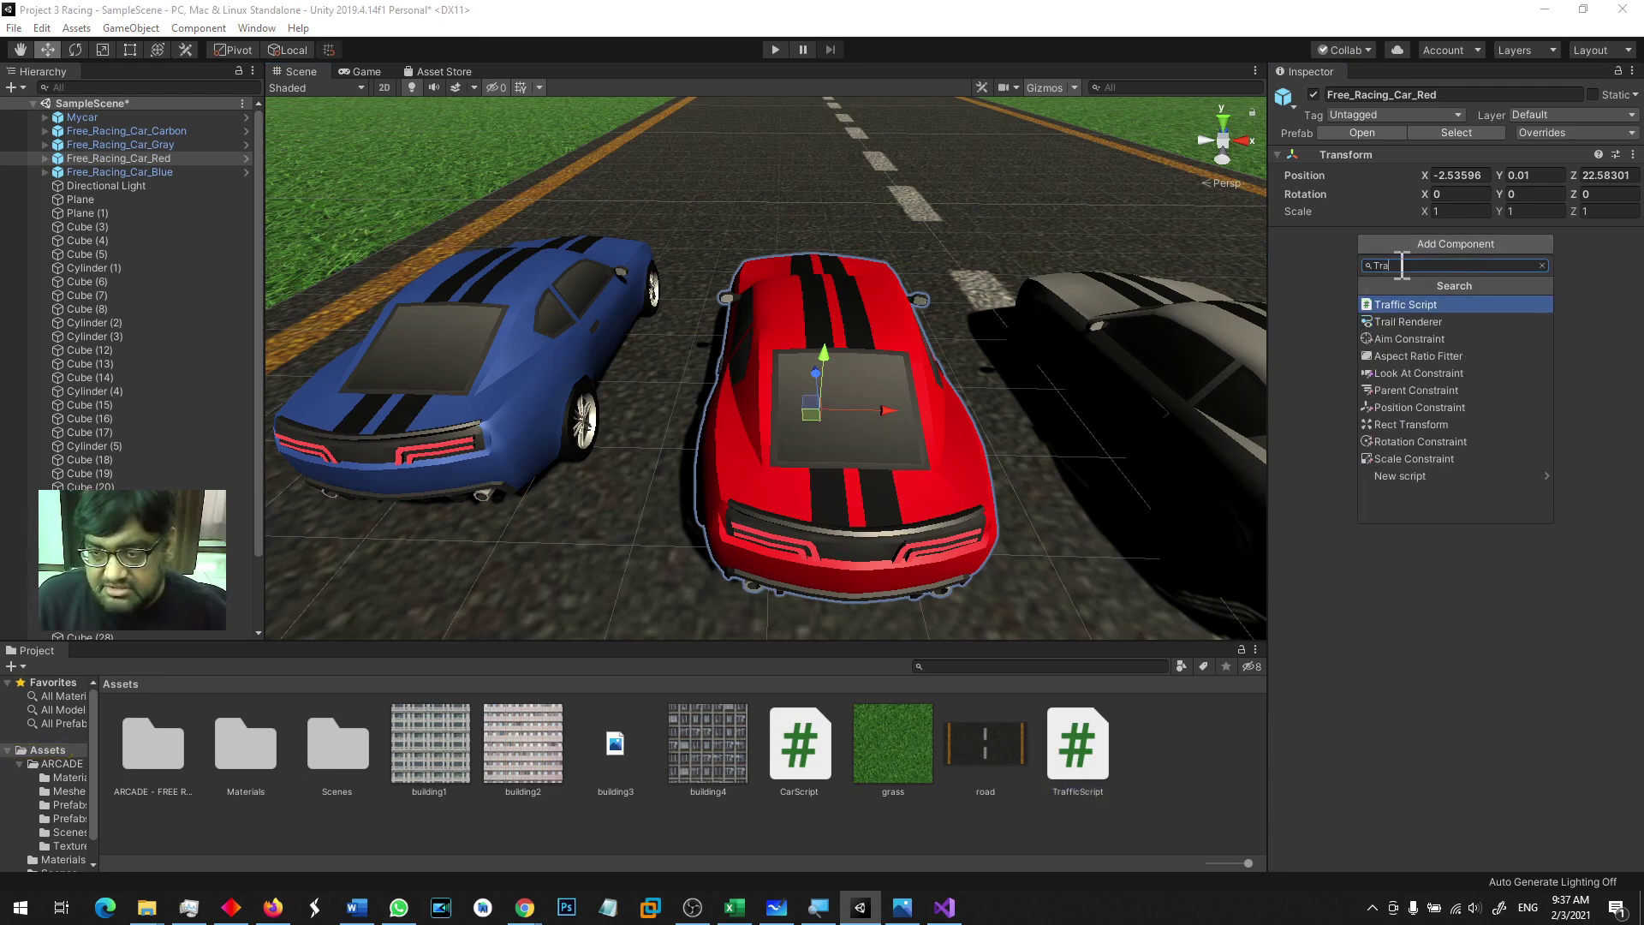
{"action": "left_click", "coordinate": [1407, 306]}
{"action": "mouse_move", "coordinate": [1206, 405]}
{"action": "middle_mouse_down"}
{"action": "mouse_move", "coordinate": [1028, 429]}
{"action": "mouse_move", "coordinate": [943, 411]}
{"action": "middle_mouse_up"}
{"action": "left_click", "coordinate": [944, 411]}
{"action": "left_click", "coordinate": [1397, 248]}
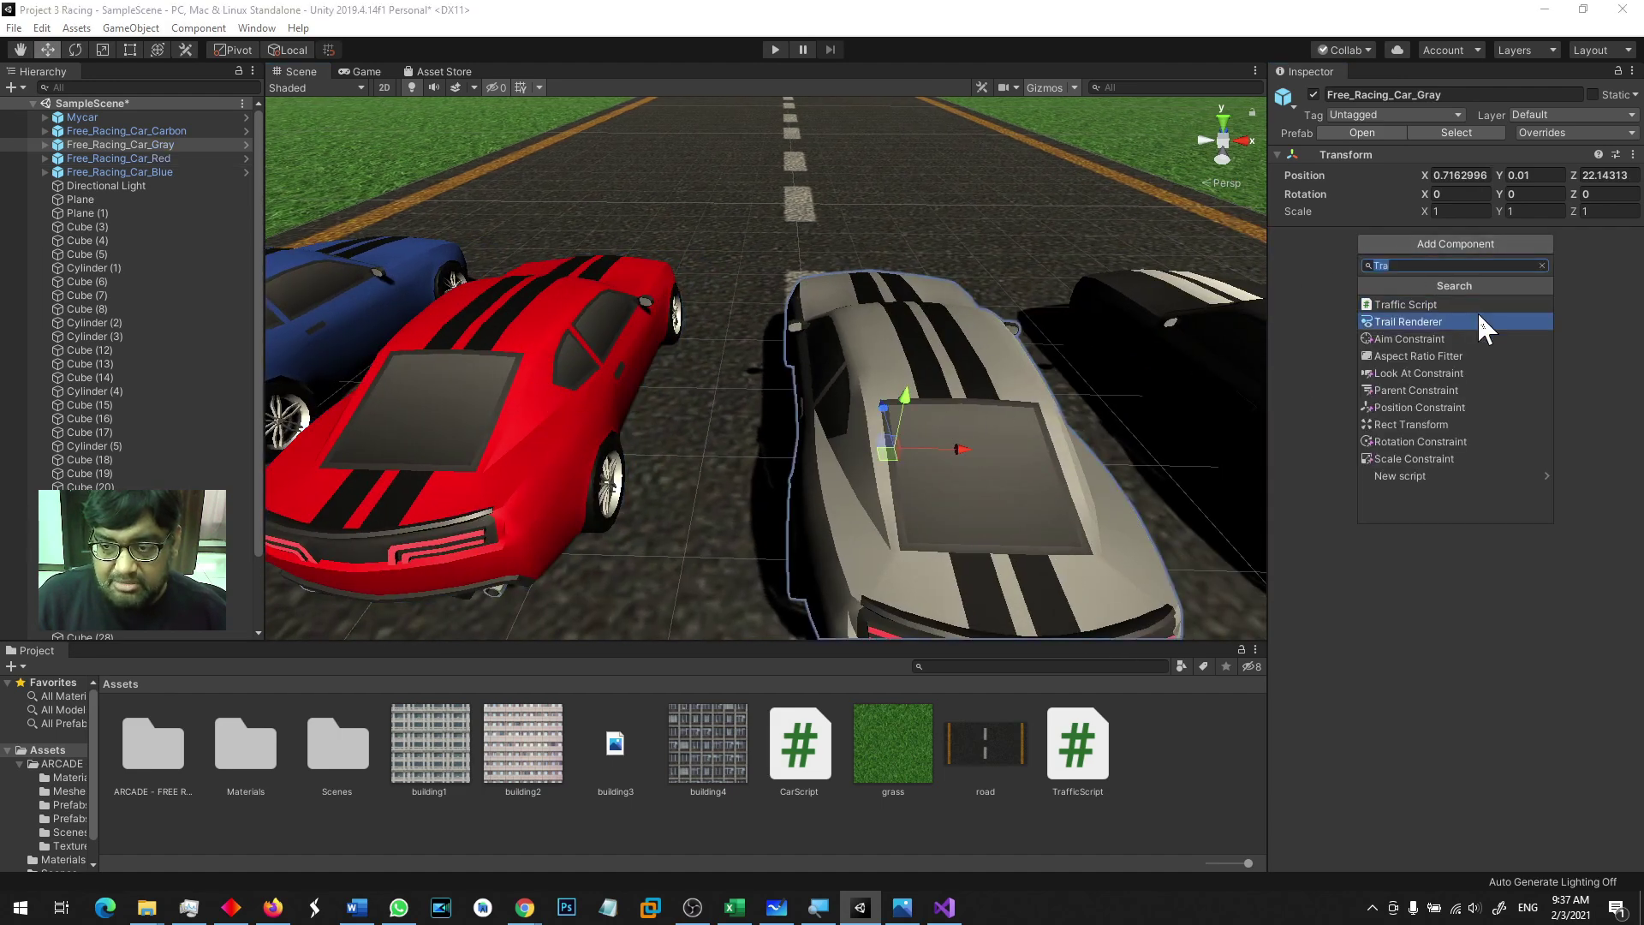
{"action": "left_click", "coordinate": [1430, 301]}
{"action": "left_click", "coordinate": [1206, 343]}
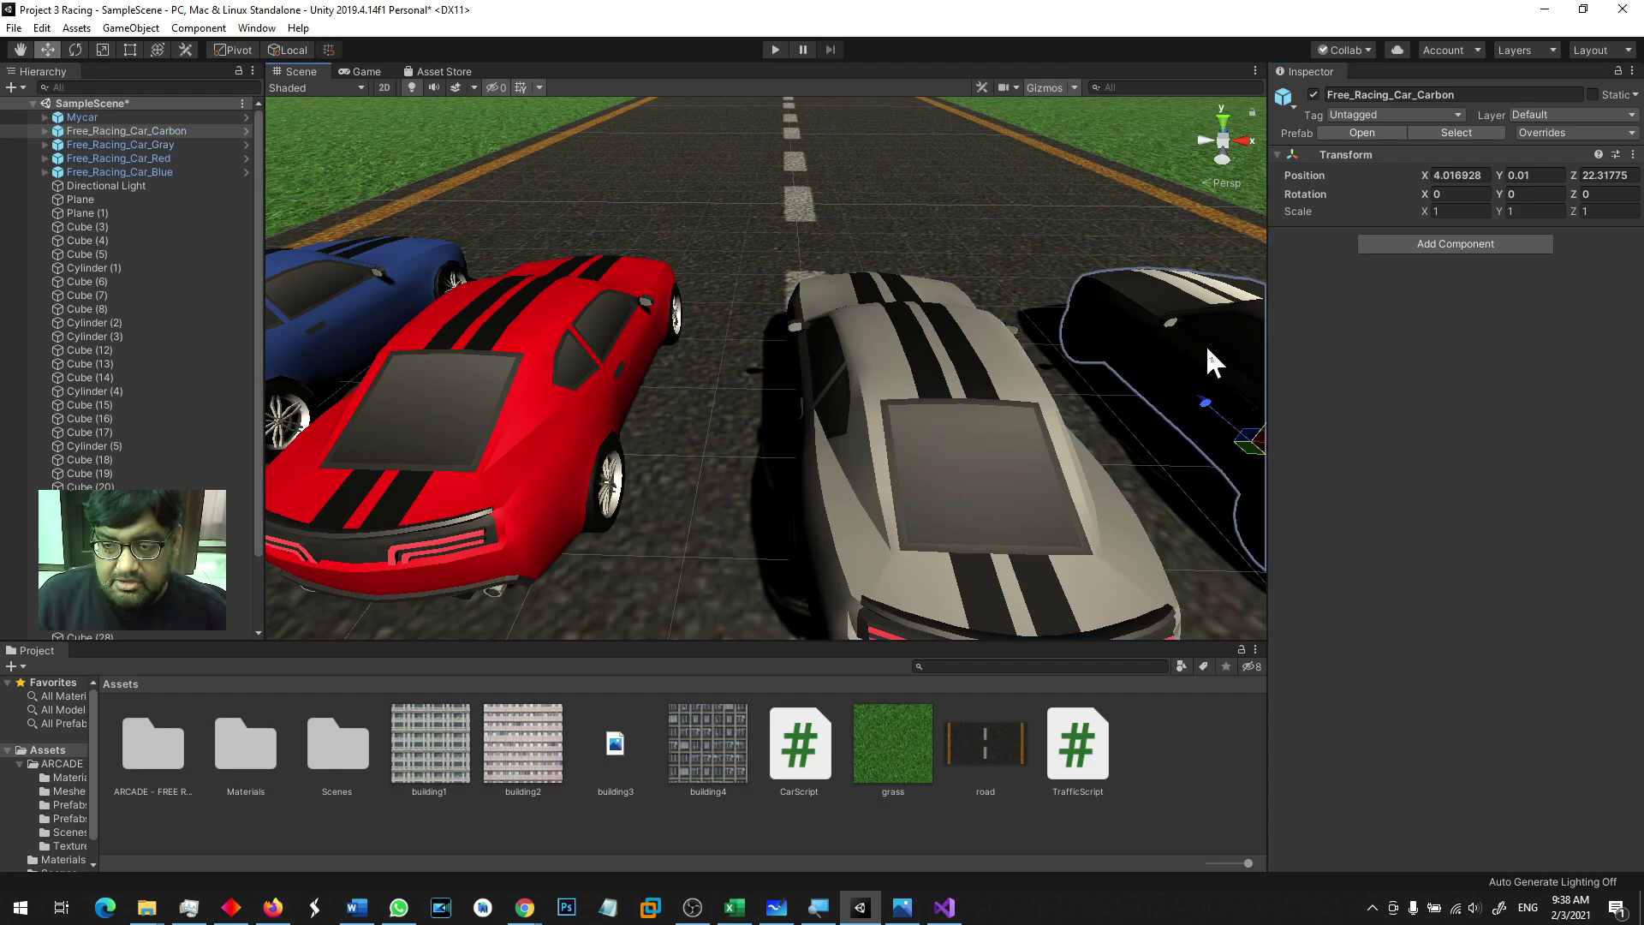
{"action": "key", "text": "f"}
{"action": "left_click", "coordinate": [1409, 246]}
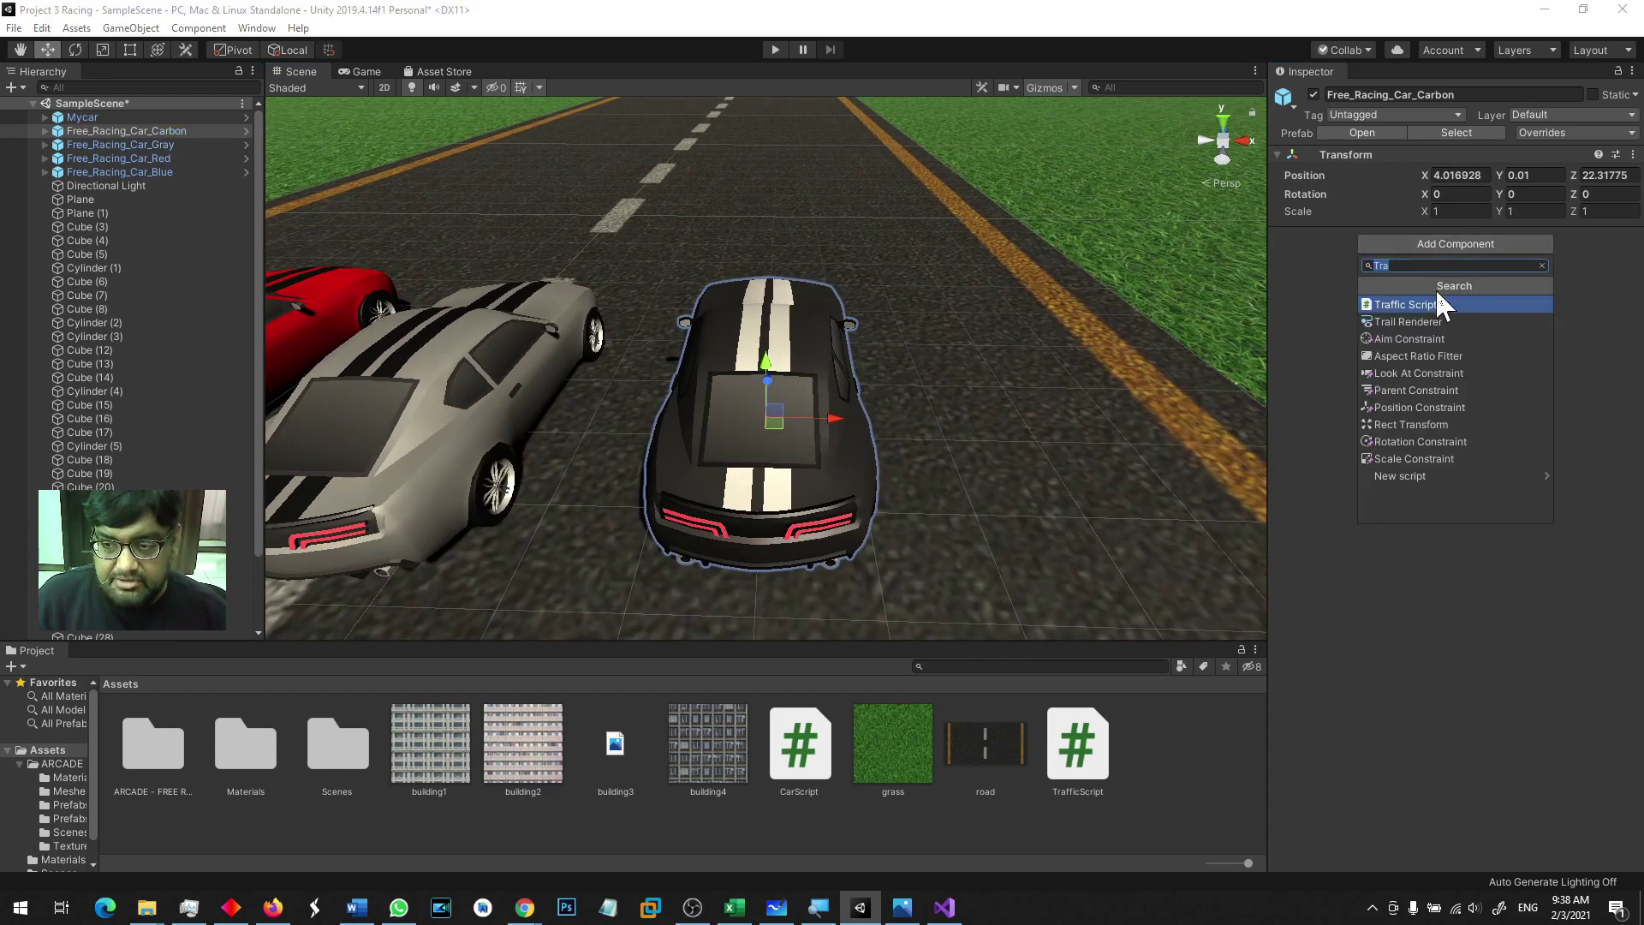
{"action": "left_click", "coordinate": [1433, 301]}
Step: Add a Rigidbody component to the red, gray and carbon cars
{"action": "middle_click_drag", "start_coordinate": [433, 512], "coordinate": [1017, 500]}
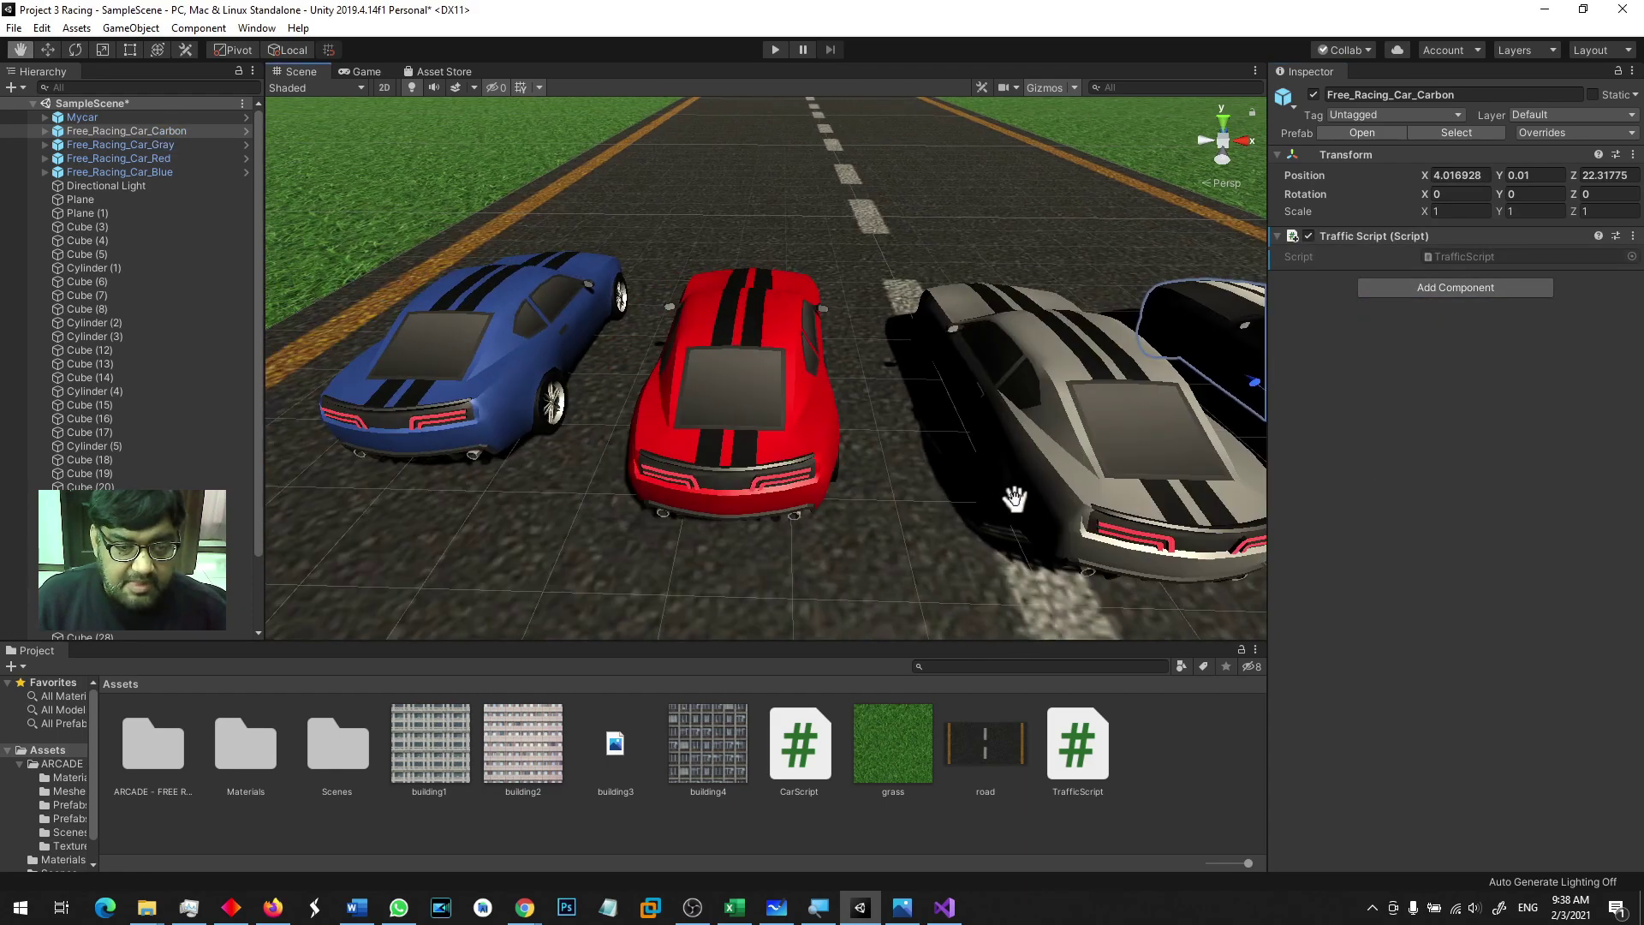
{"action": "left_click", "coordinate": [797, 466]}
{"action": "left_click", "coordinate": [1472, 285]}
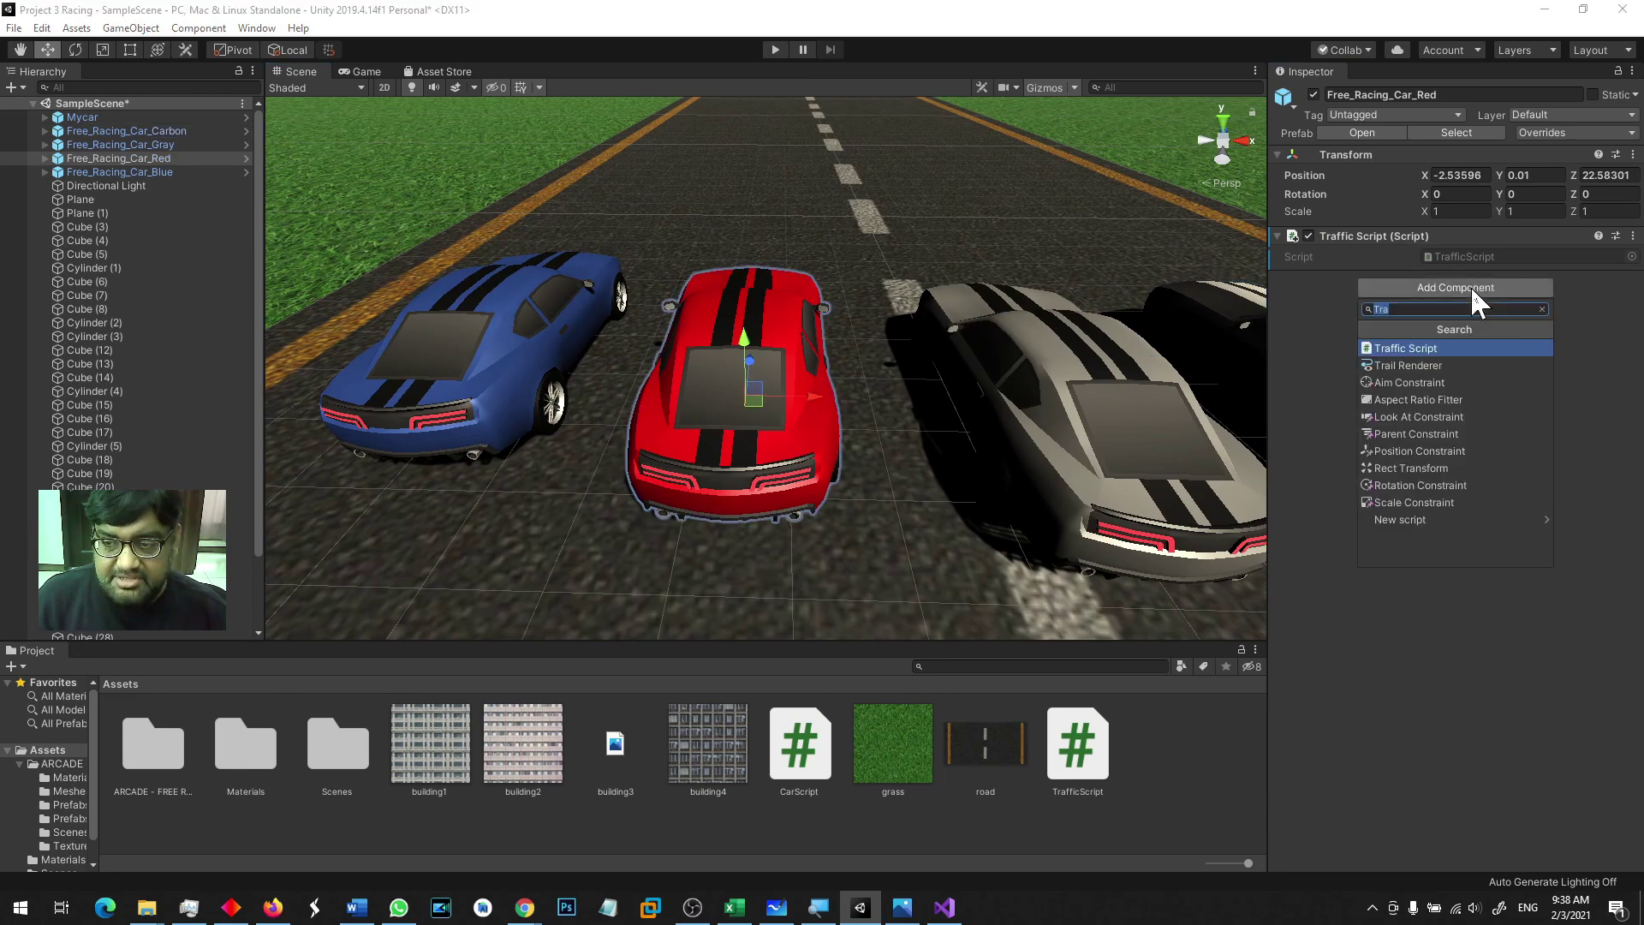
{"action": "type", "text": "rigi"}
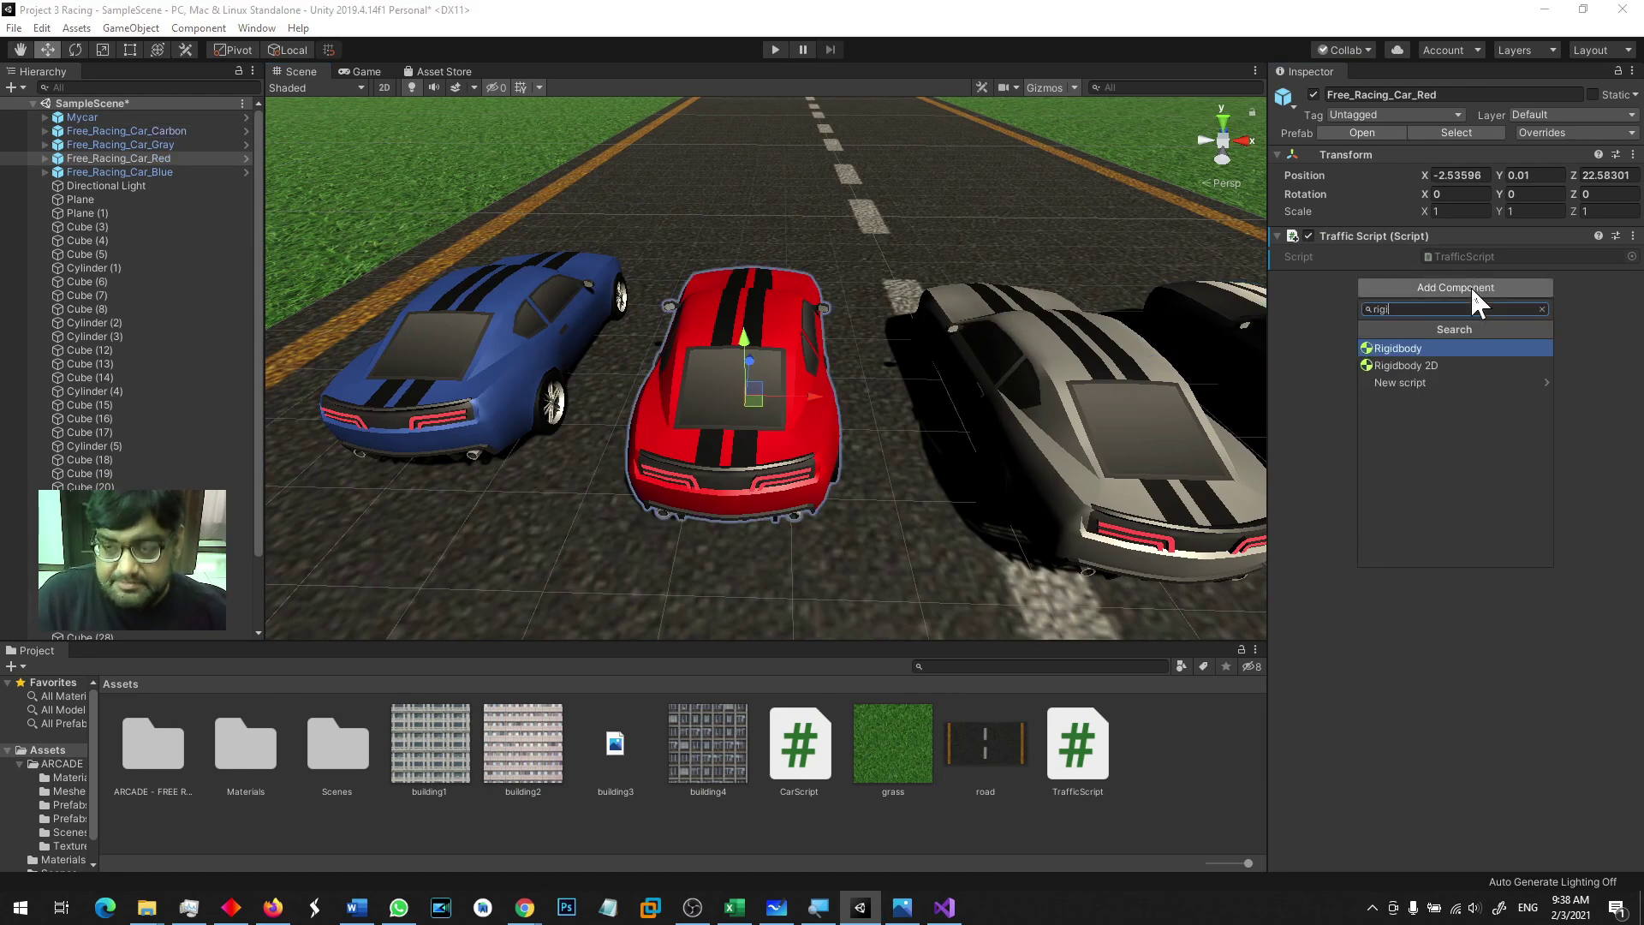
{"action": "left_click", "coordinate": [1430, 347]}
{"action": "left_click", "coordinate": [1174, 381]}
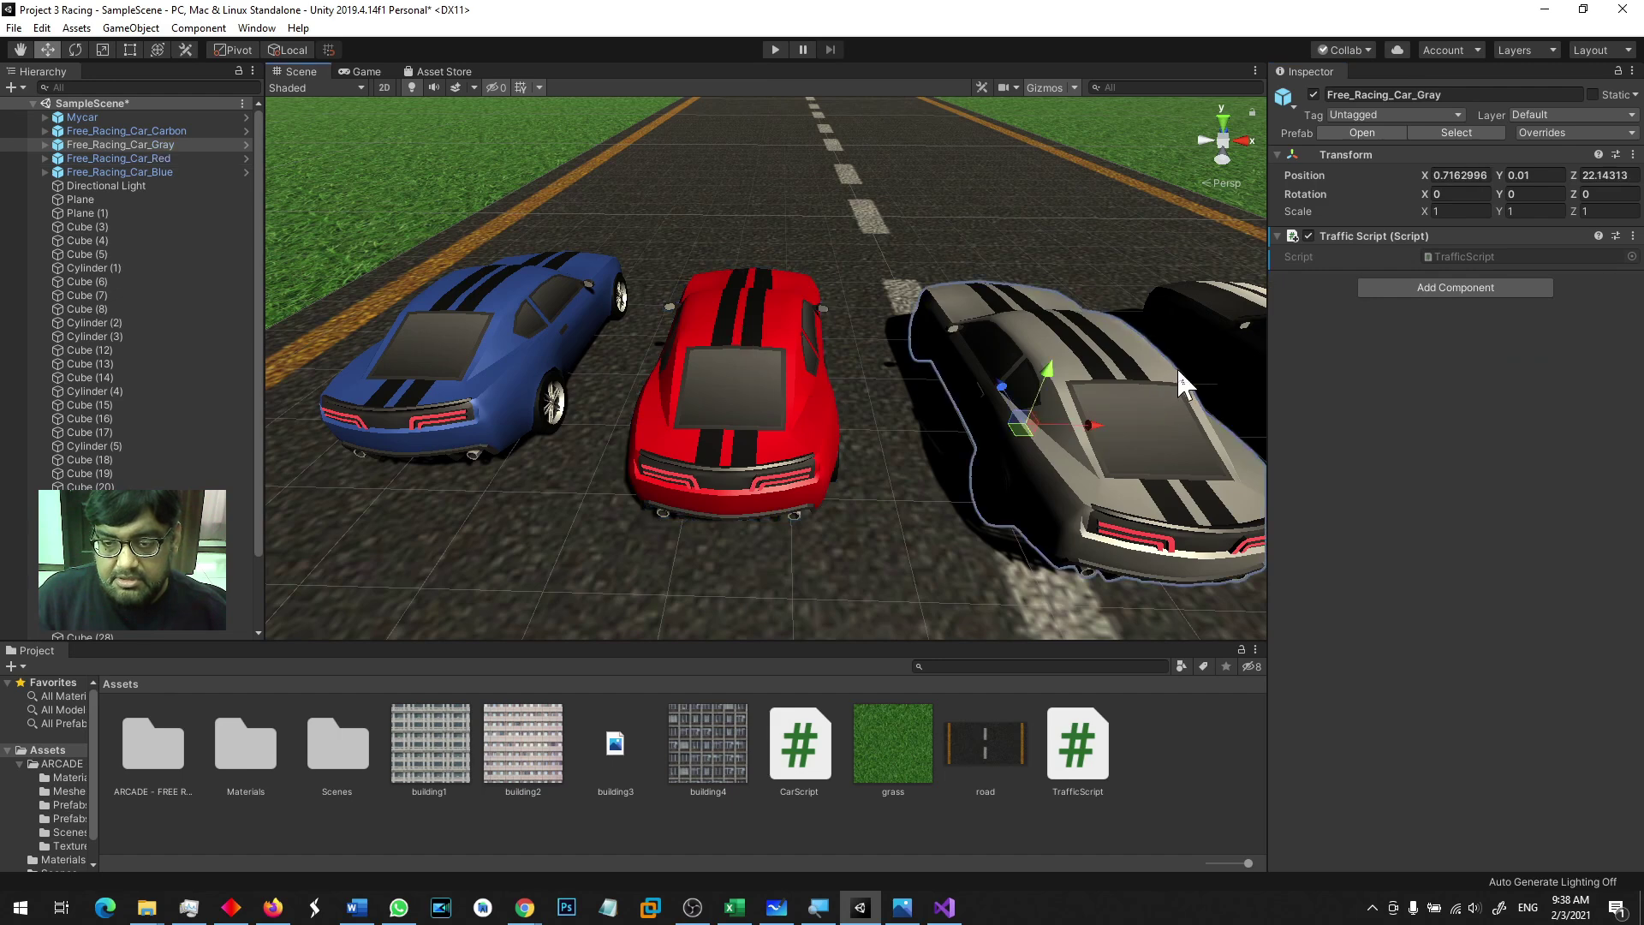
{"action": "left_click", "coordinate": [1435, 289]}
{"action": "left_click", "coordinate": [1425, 344]}
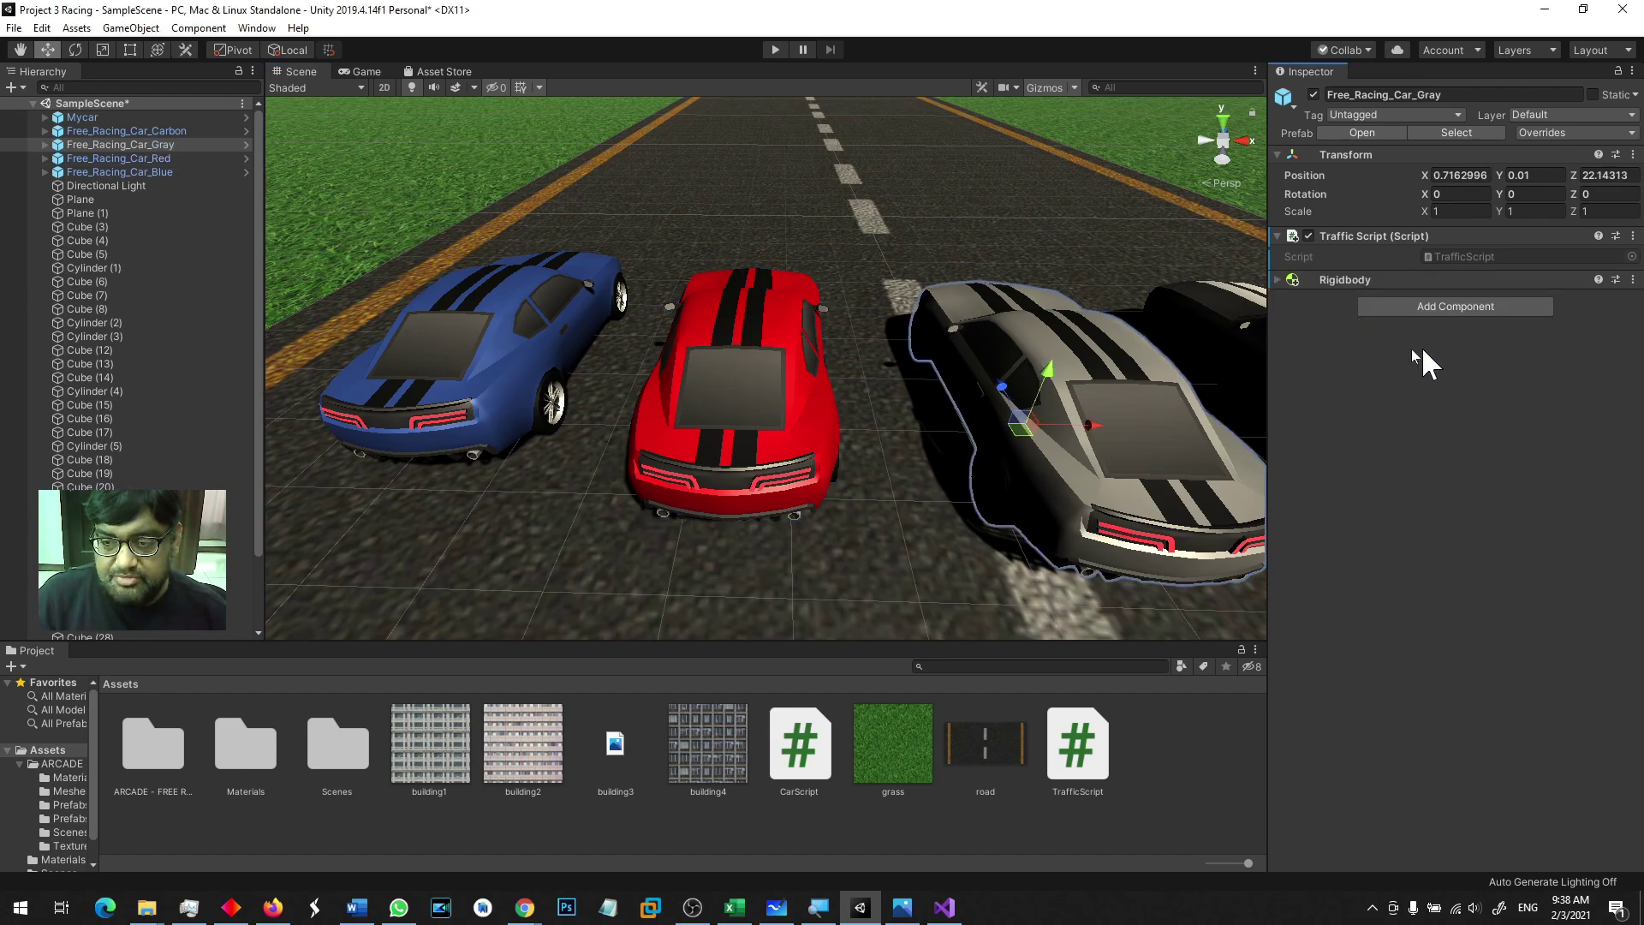
{"action": "key", "text": "f"}
{"action": "left_click", "coordinate": [1066, 403]}
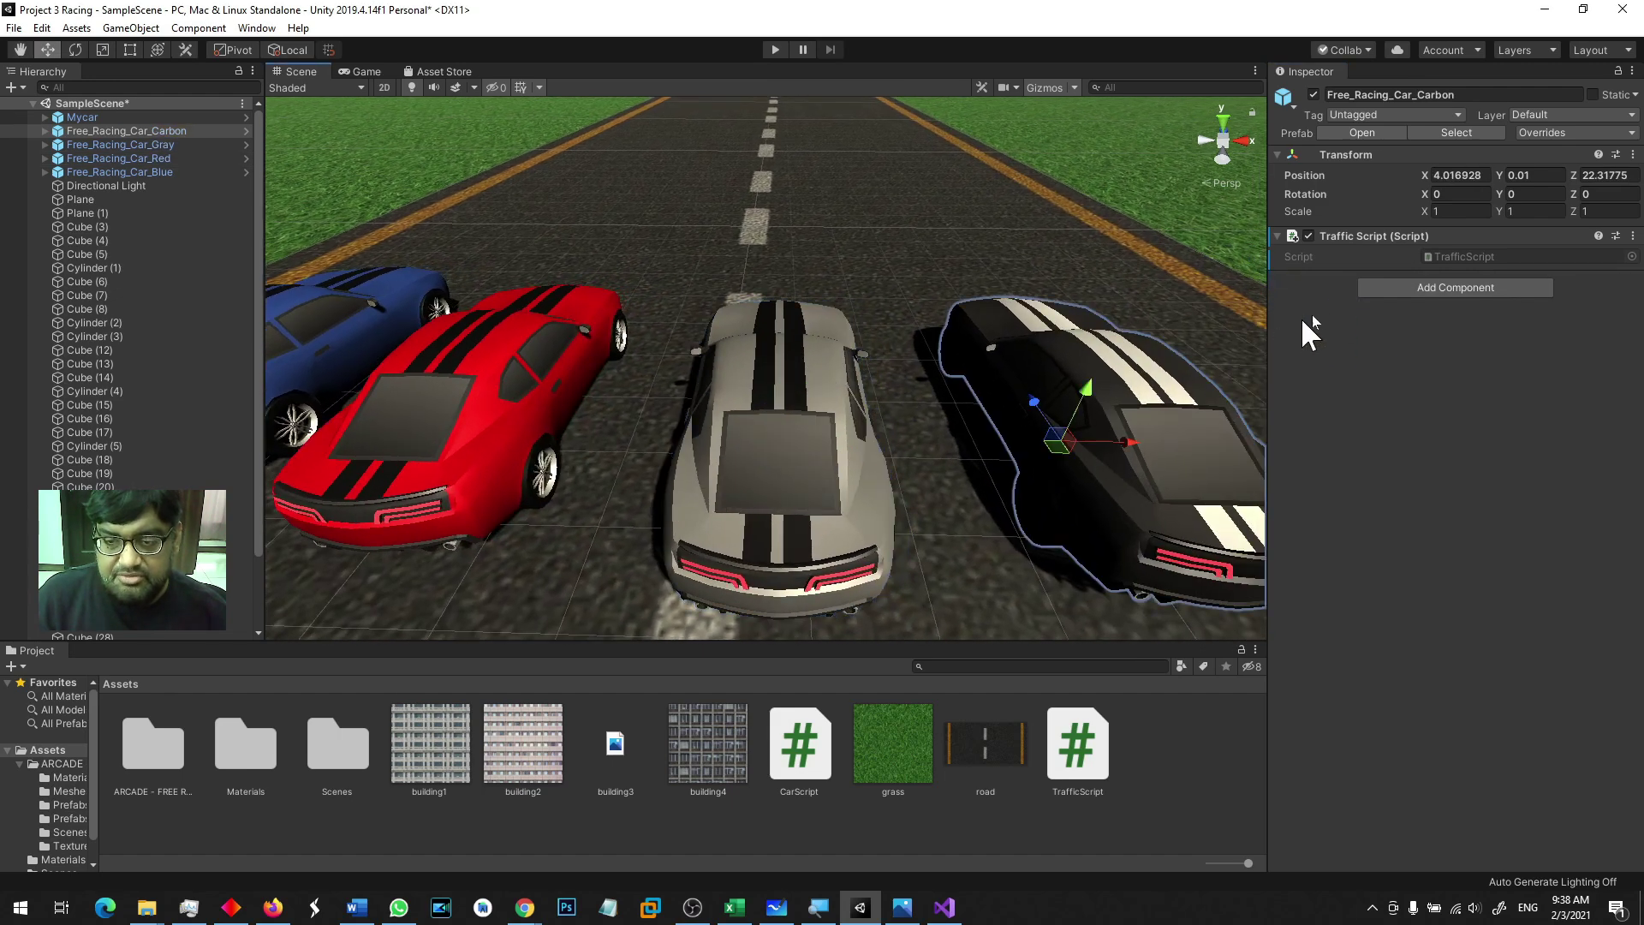
{"action": "left_click", "coordinate": [1404, 291]}
{"action": "left_click", "coordinate": [1413, 340]}
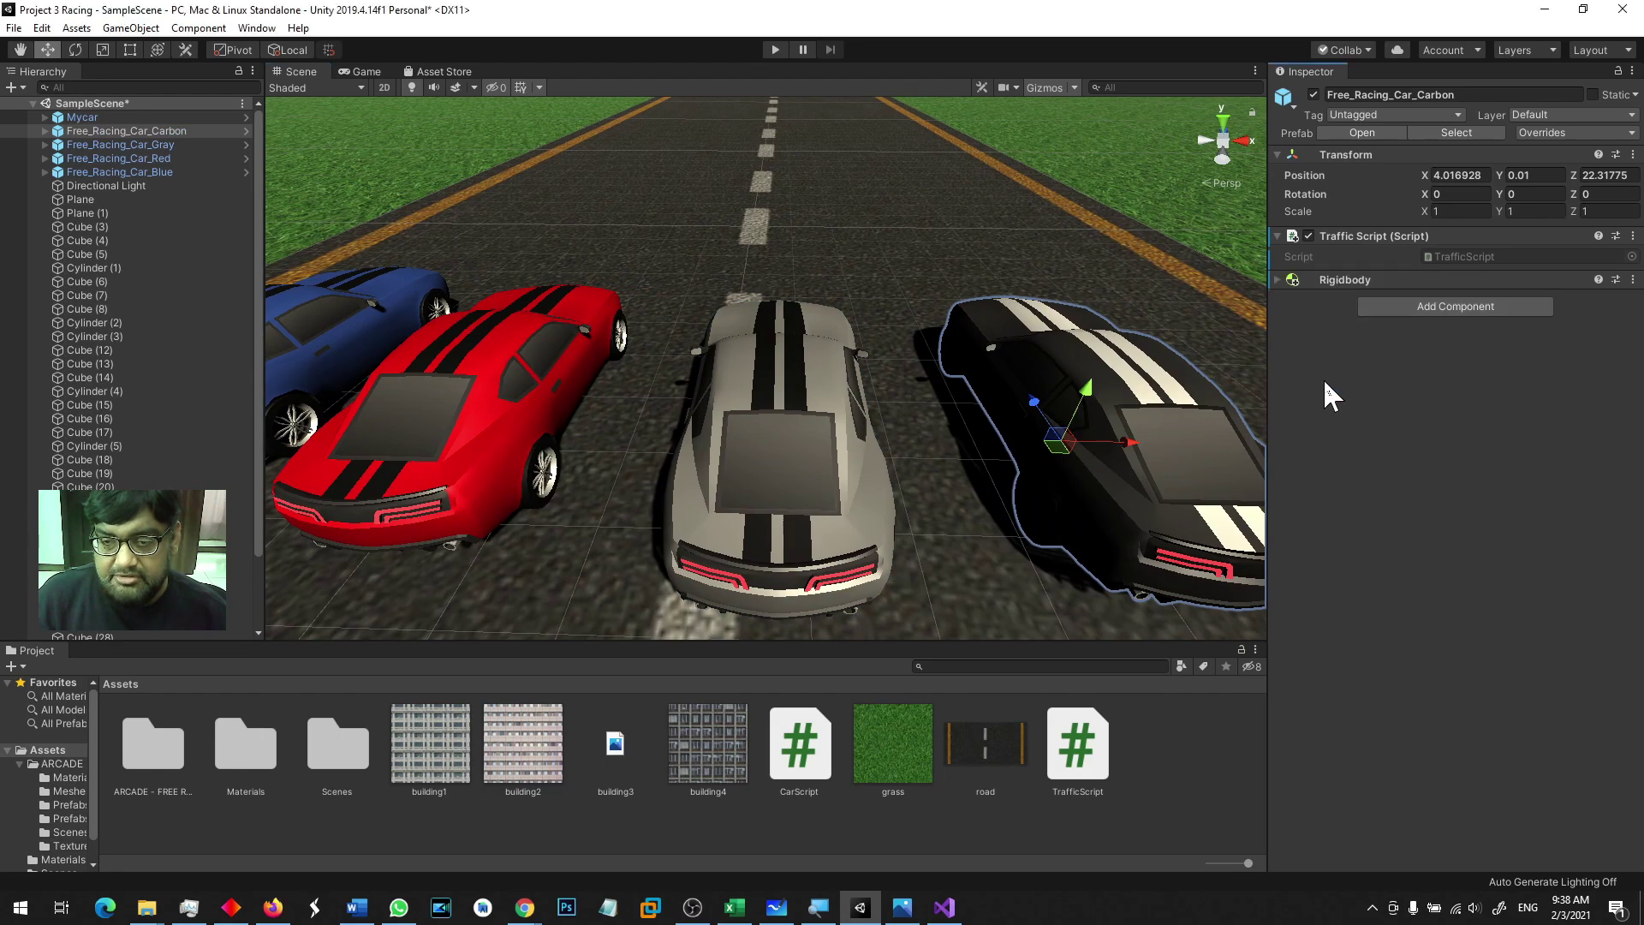
{"action": "key", "text": "f"}
Step: Copy the blue car's Box Collider component, then select the red car's component options
{"action": "scroll", "coordinate": [625, 454], "scroll_direction": "up", "scroll_amount": 3}
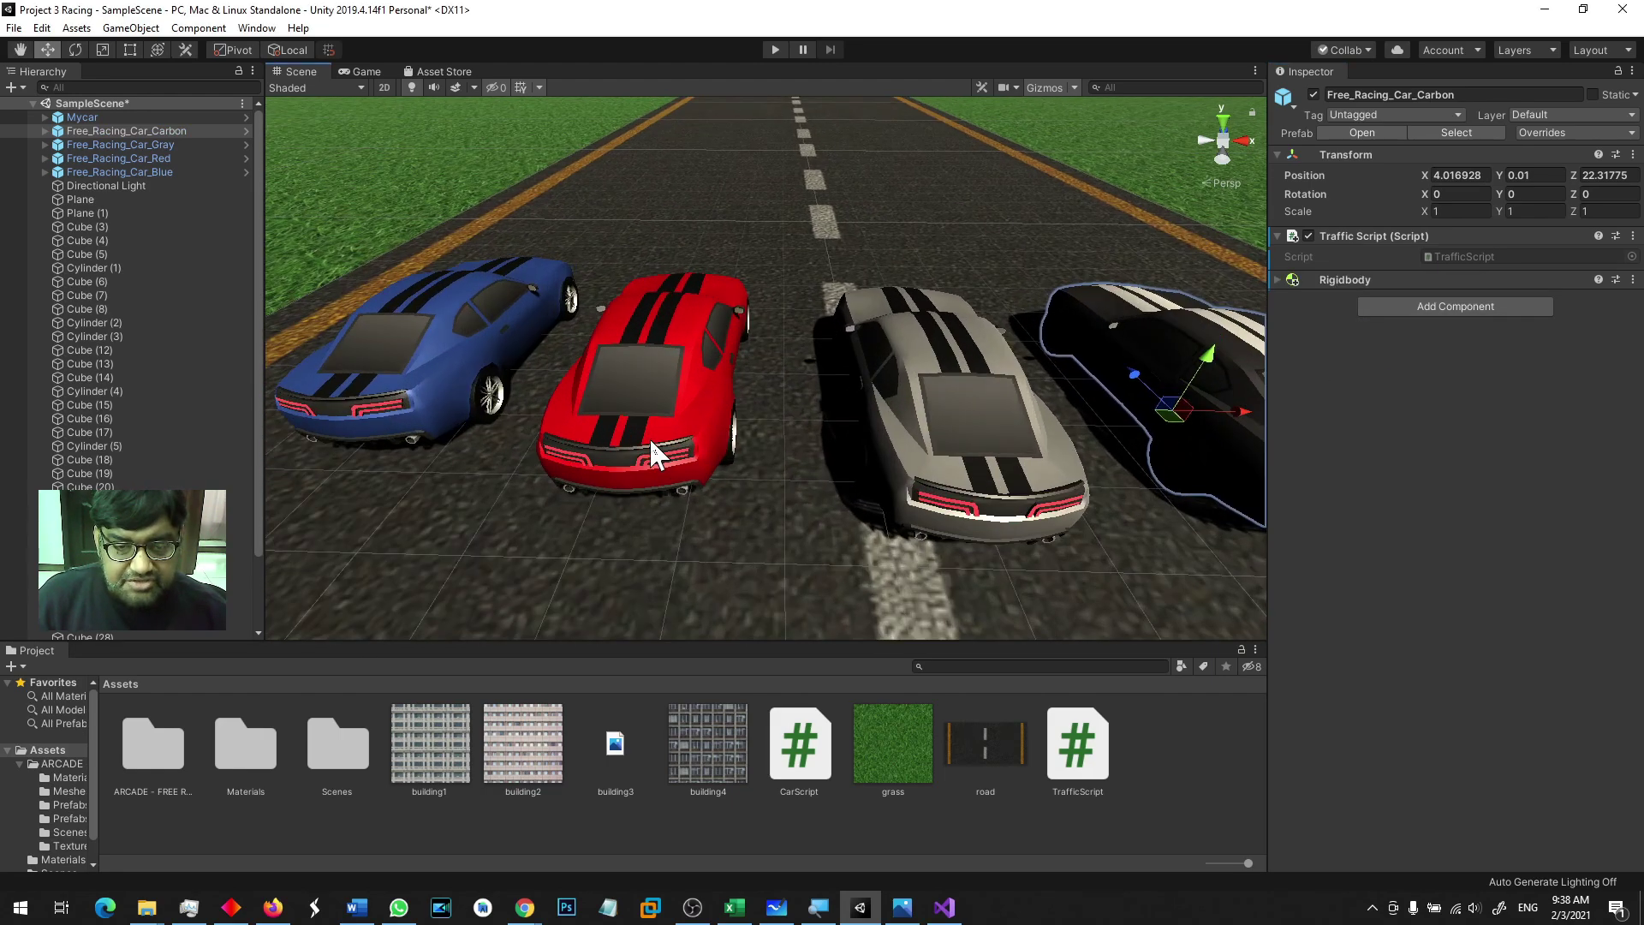
{"action": "scroll", "coordinate": [574, 411], "scroll_direction": "up", "scroll_amount": 2}
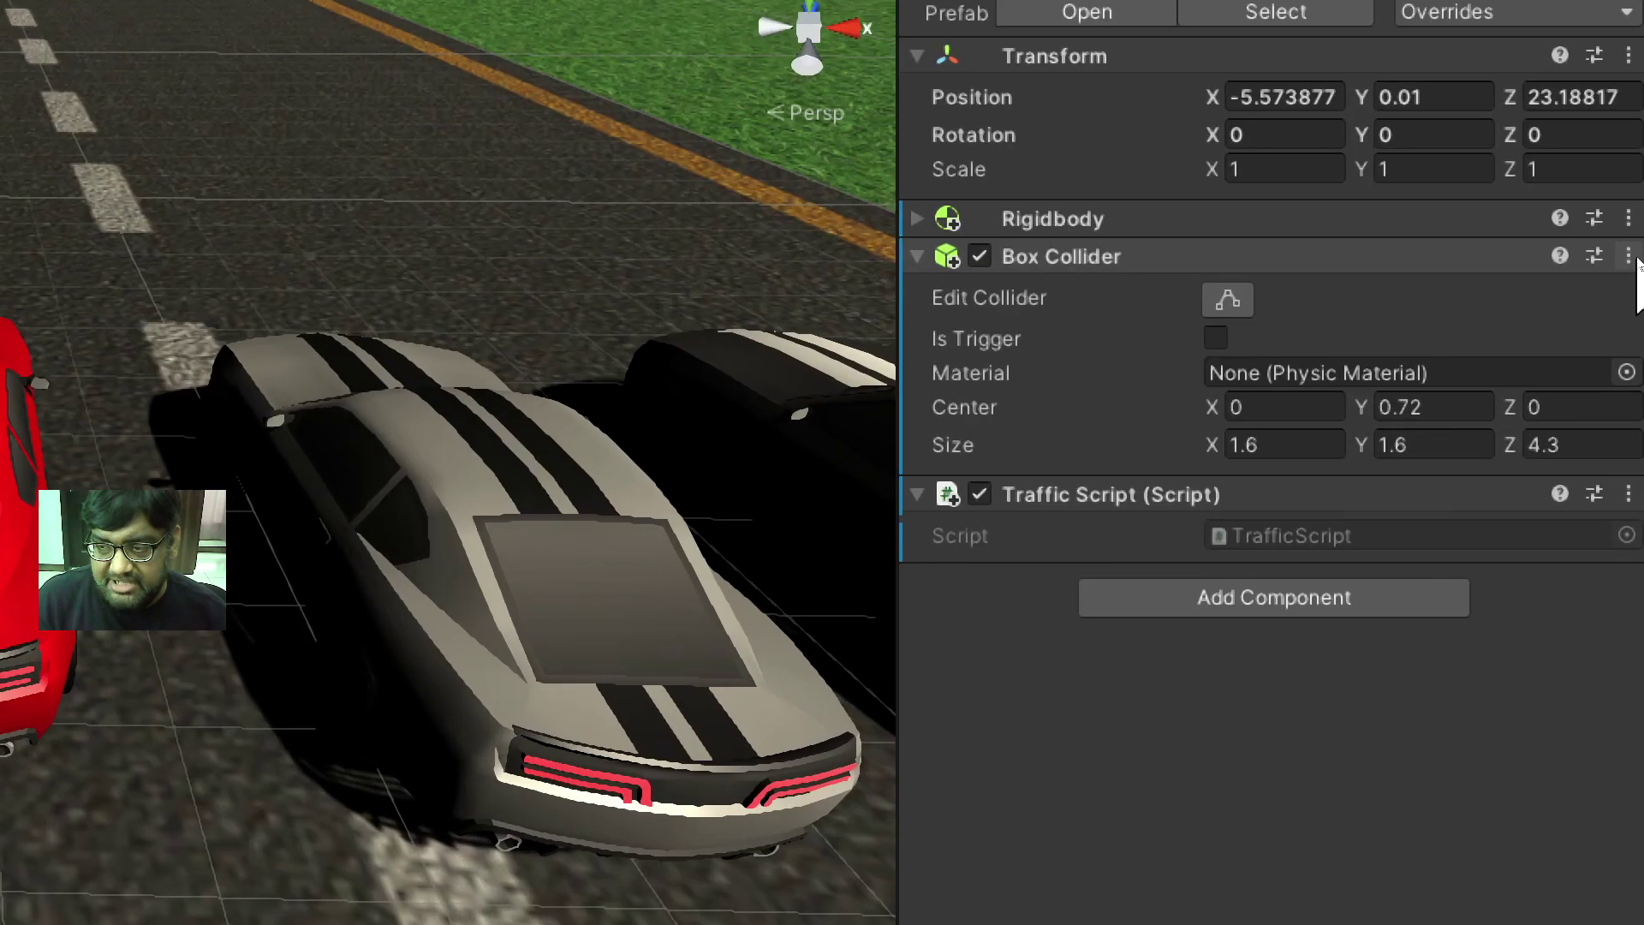
{"action": "left_click", "coordinate": [1633, 255]}
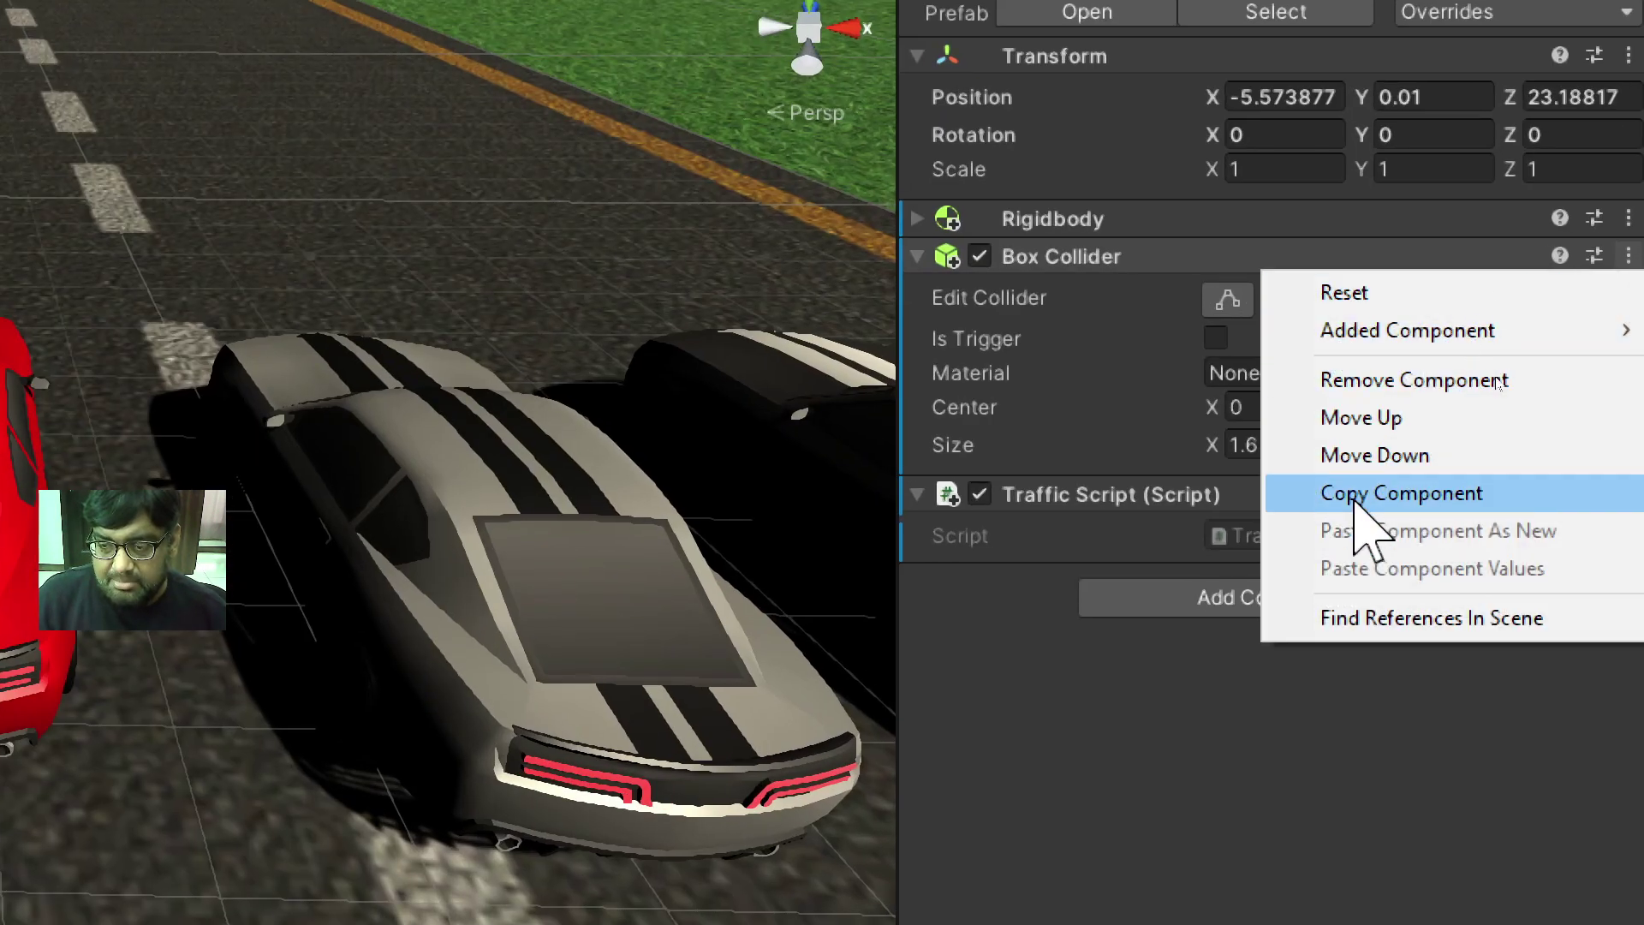
{"action": "left_click", "coordinate": [1357, 494]}
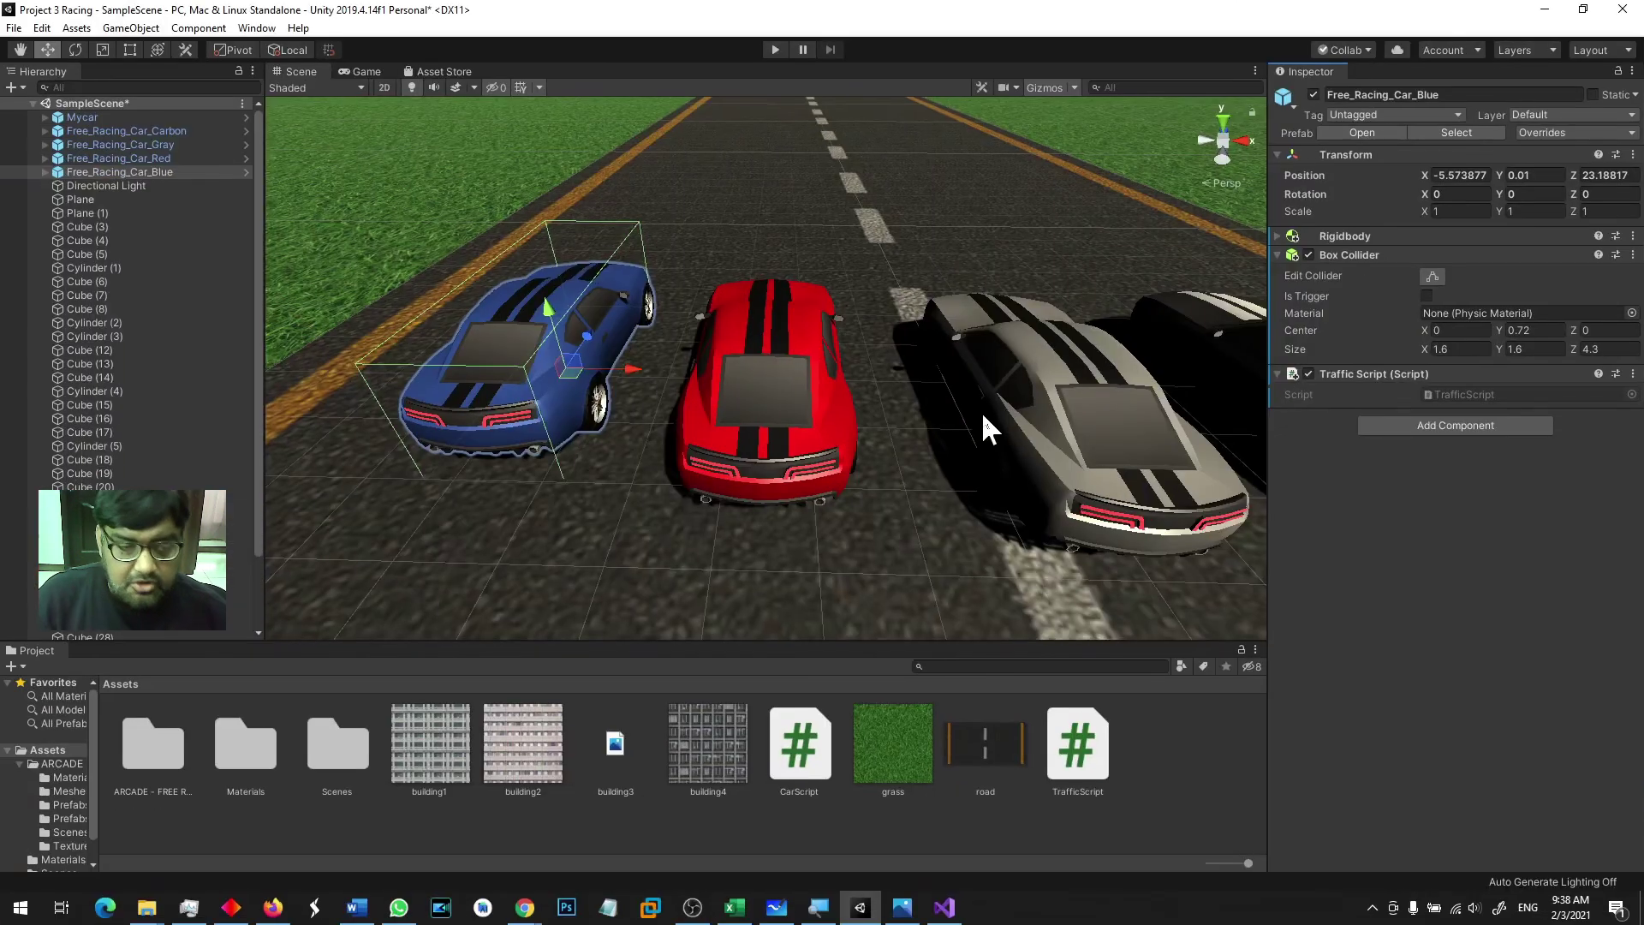
{"action": "left_click", "coordinate": [766, 338]}
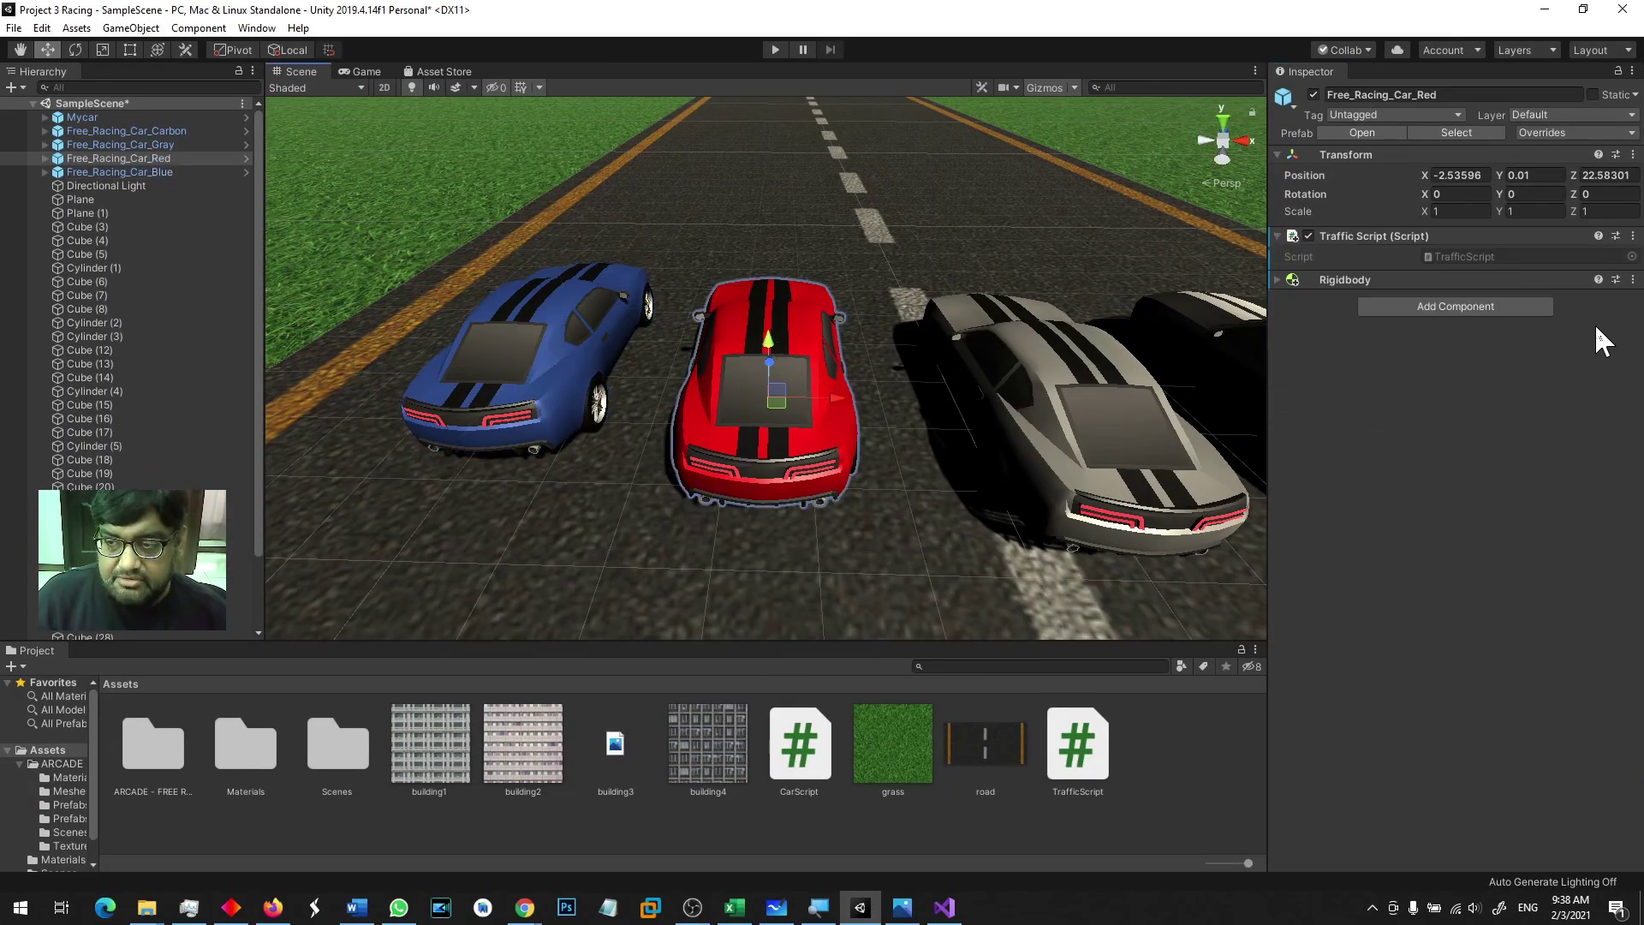
{"action": "left_click", "coordinate": [1633, 280]}
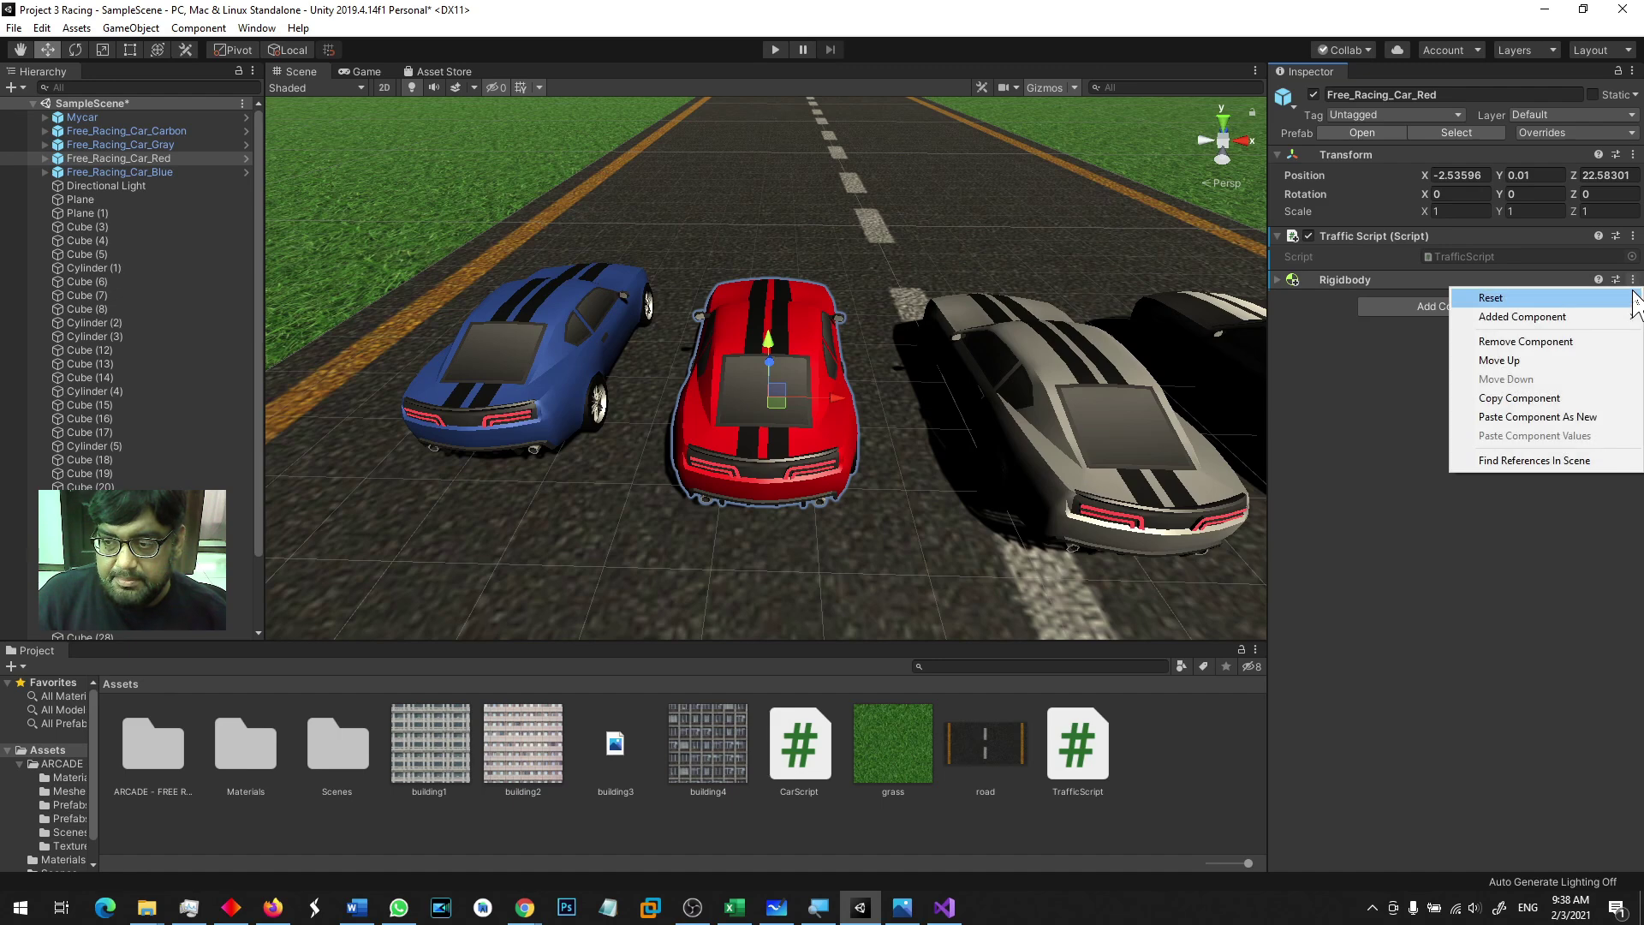
Step: Paste the copied Box Collider as a new component onto the red, gray and carbon cars
{"action": "left_click", "coordinate": [1549, 418]}
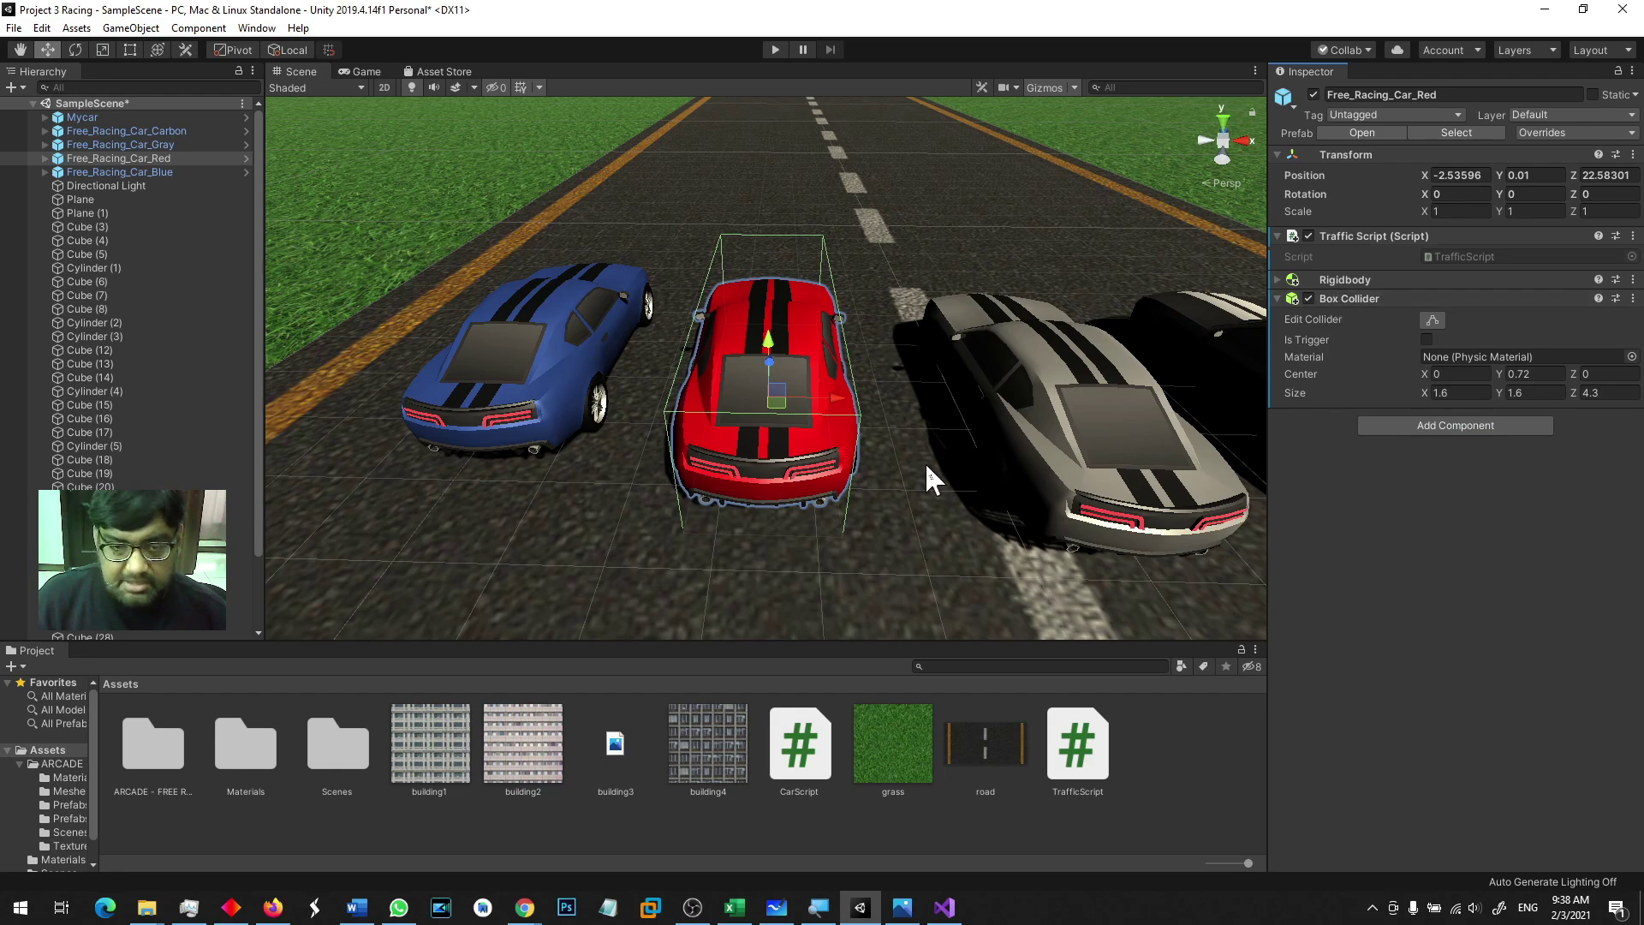
{"action": "left_click_drag", "start_coordinate": [925, 461], "coordinate": [910, 470], "text": "alt"}
{"action": "left_click", "coordinate": [1092, 376]}
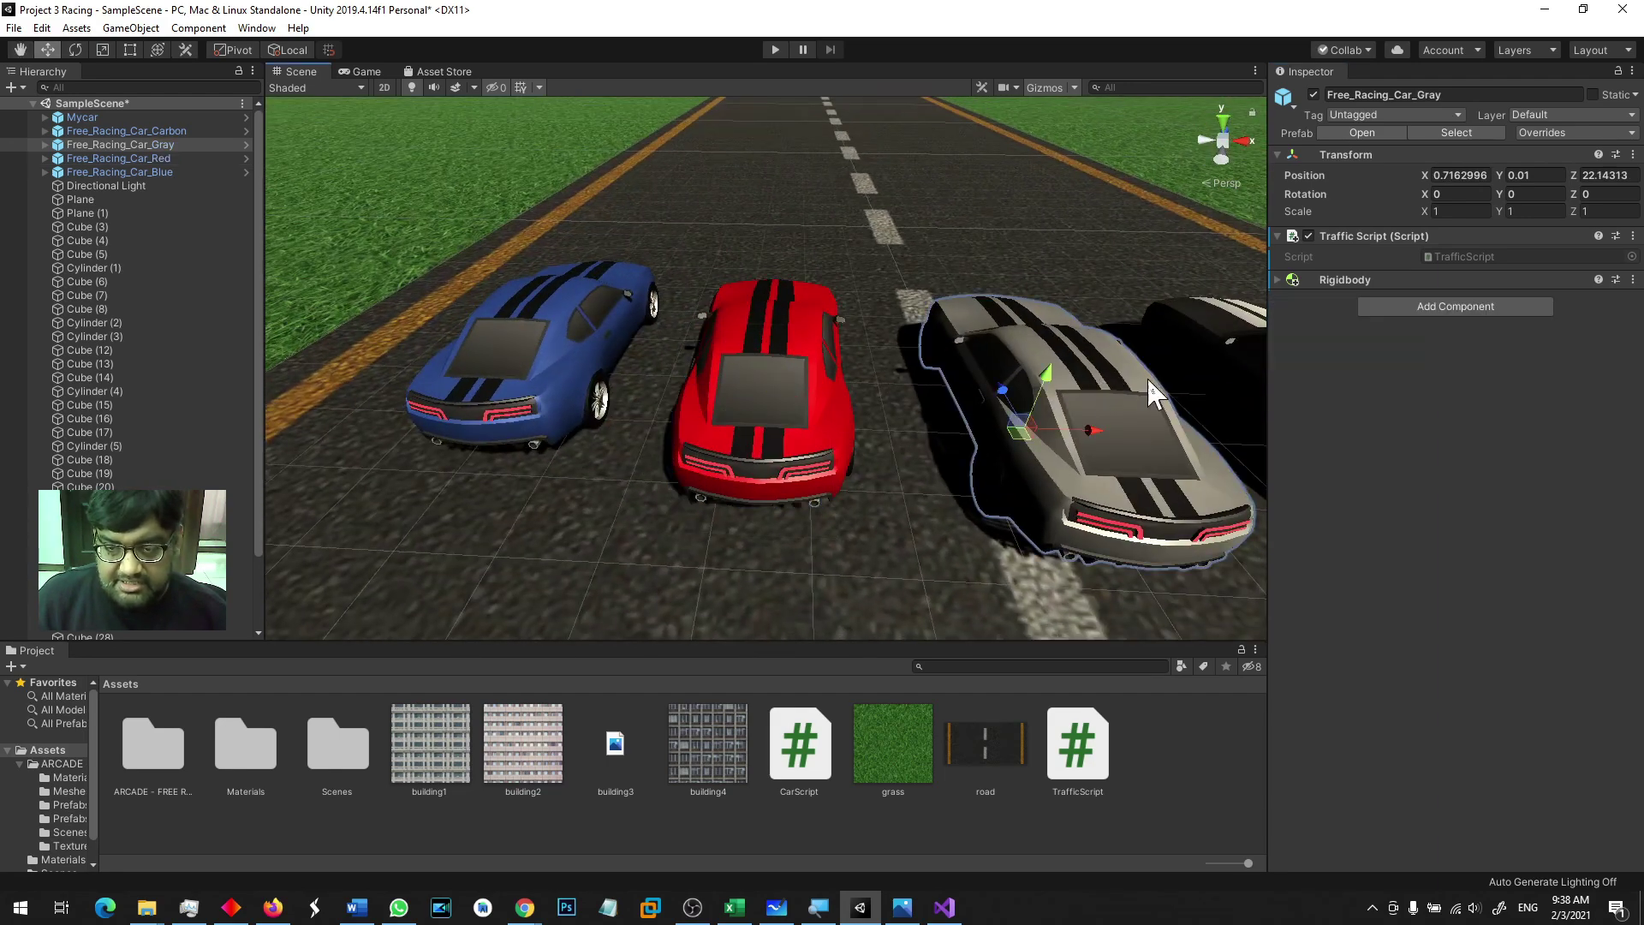
{"action": "left_click", "coordinate": [1633, 280]}
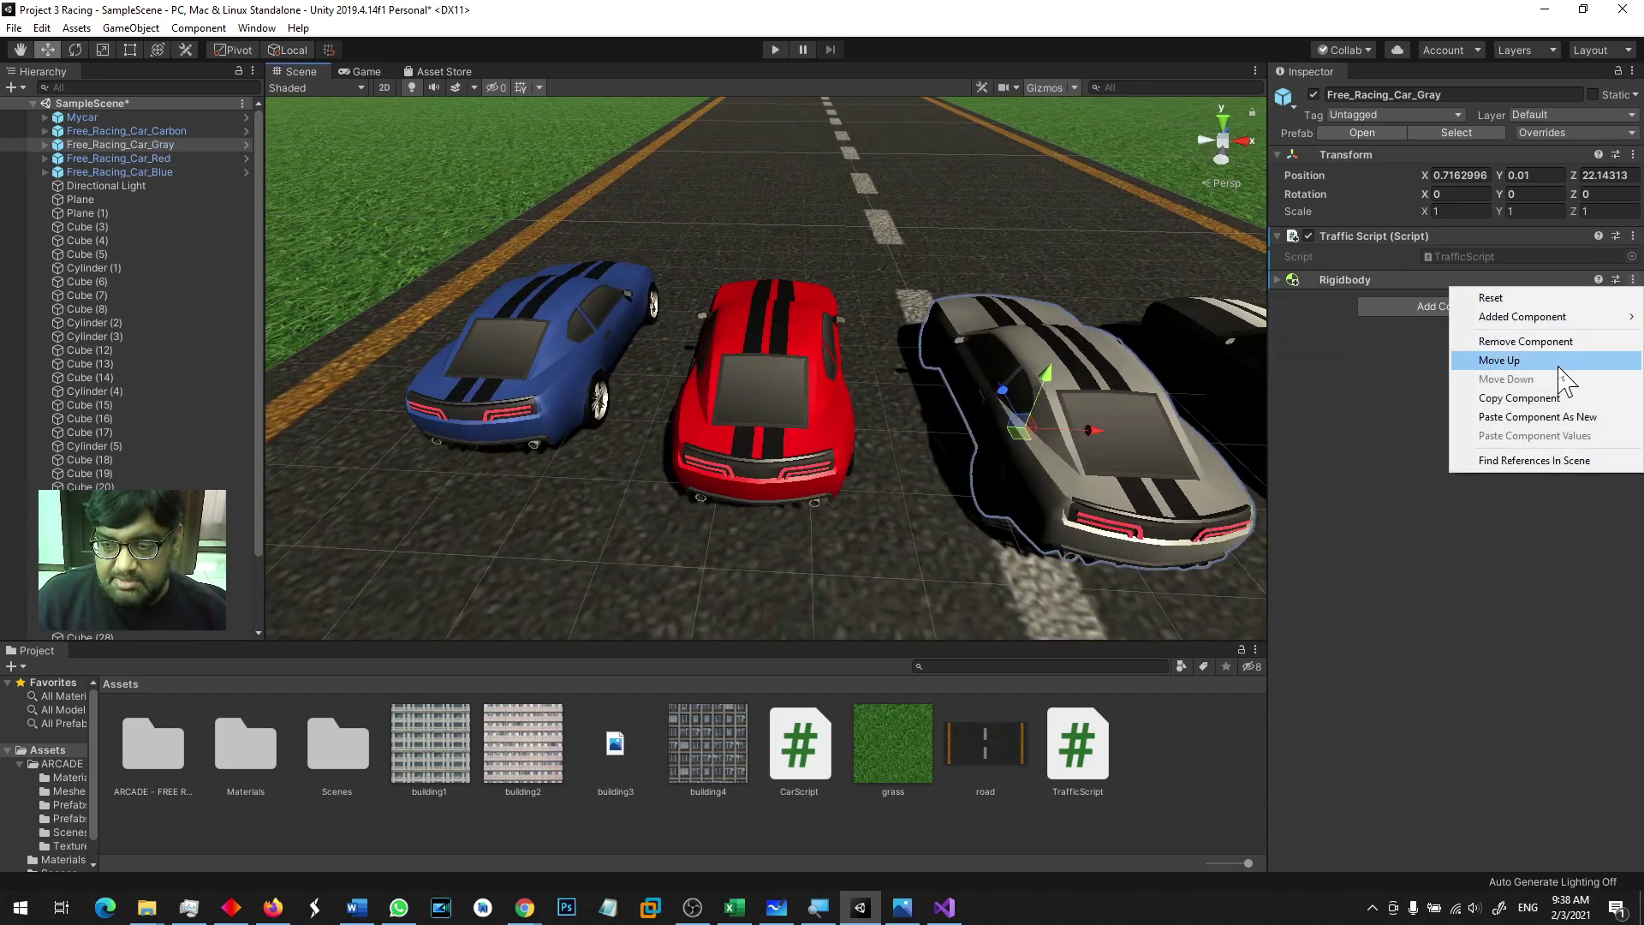
{"action": "left_click", "coordinate": [1541, 418]}
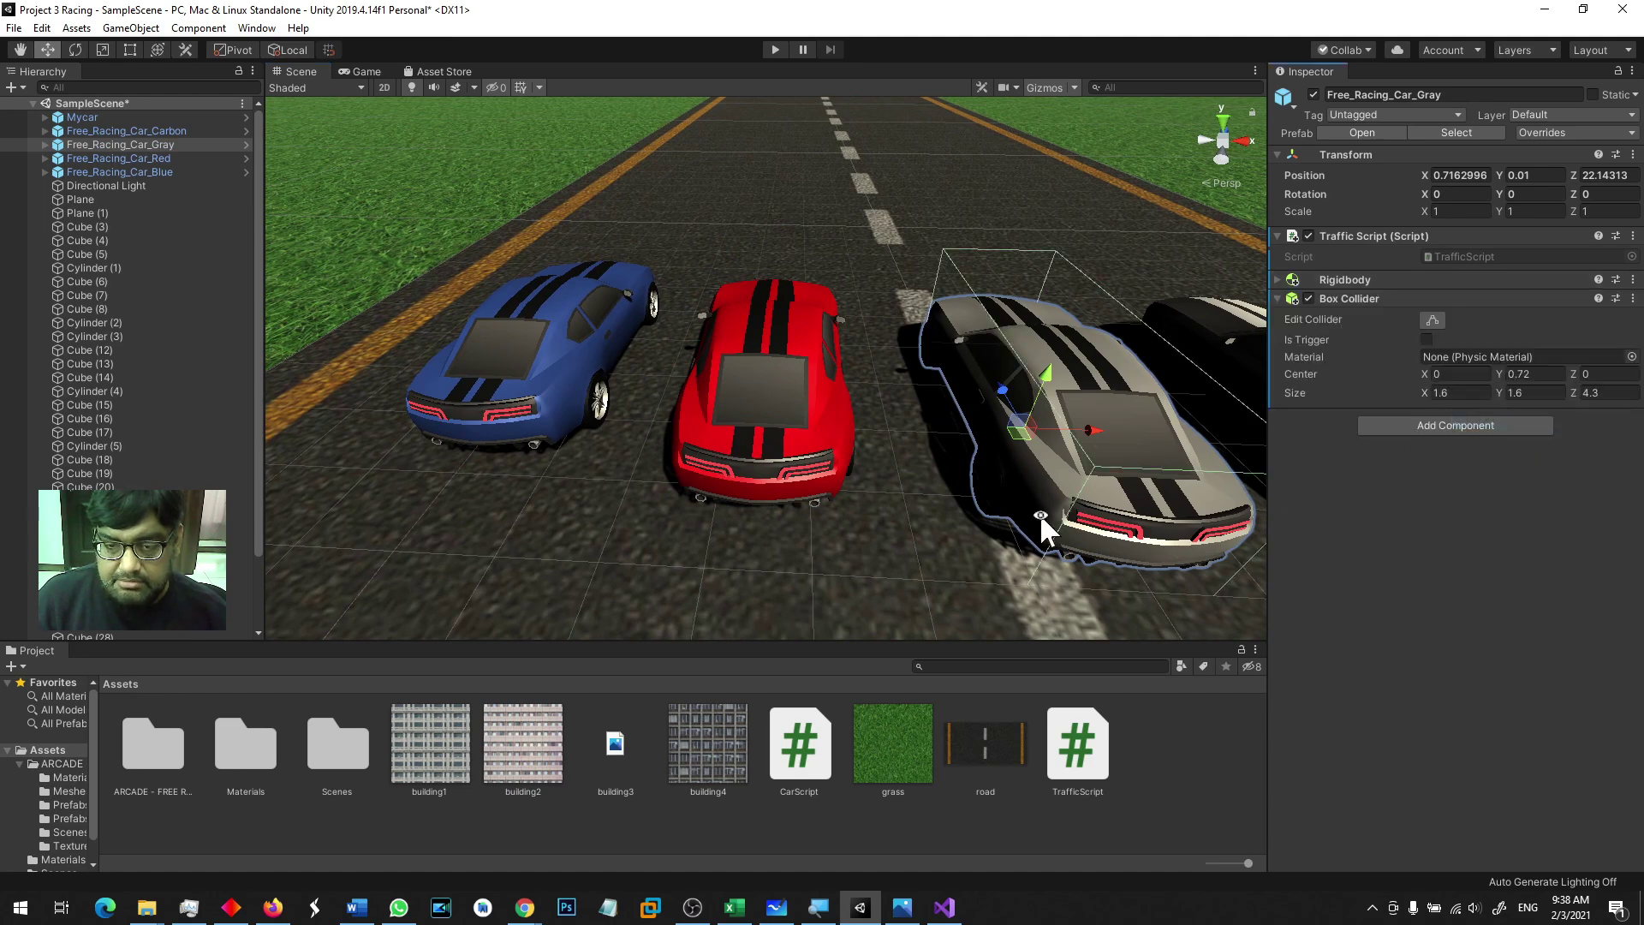
{"action": "middle_click_drag", "start_coordinate": [1043, 523], "coordinate": [485, 466]}
{"action": "left_click", "coordinate": [757, 373]}
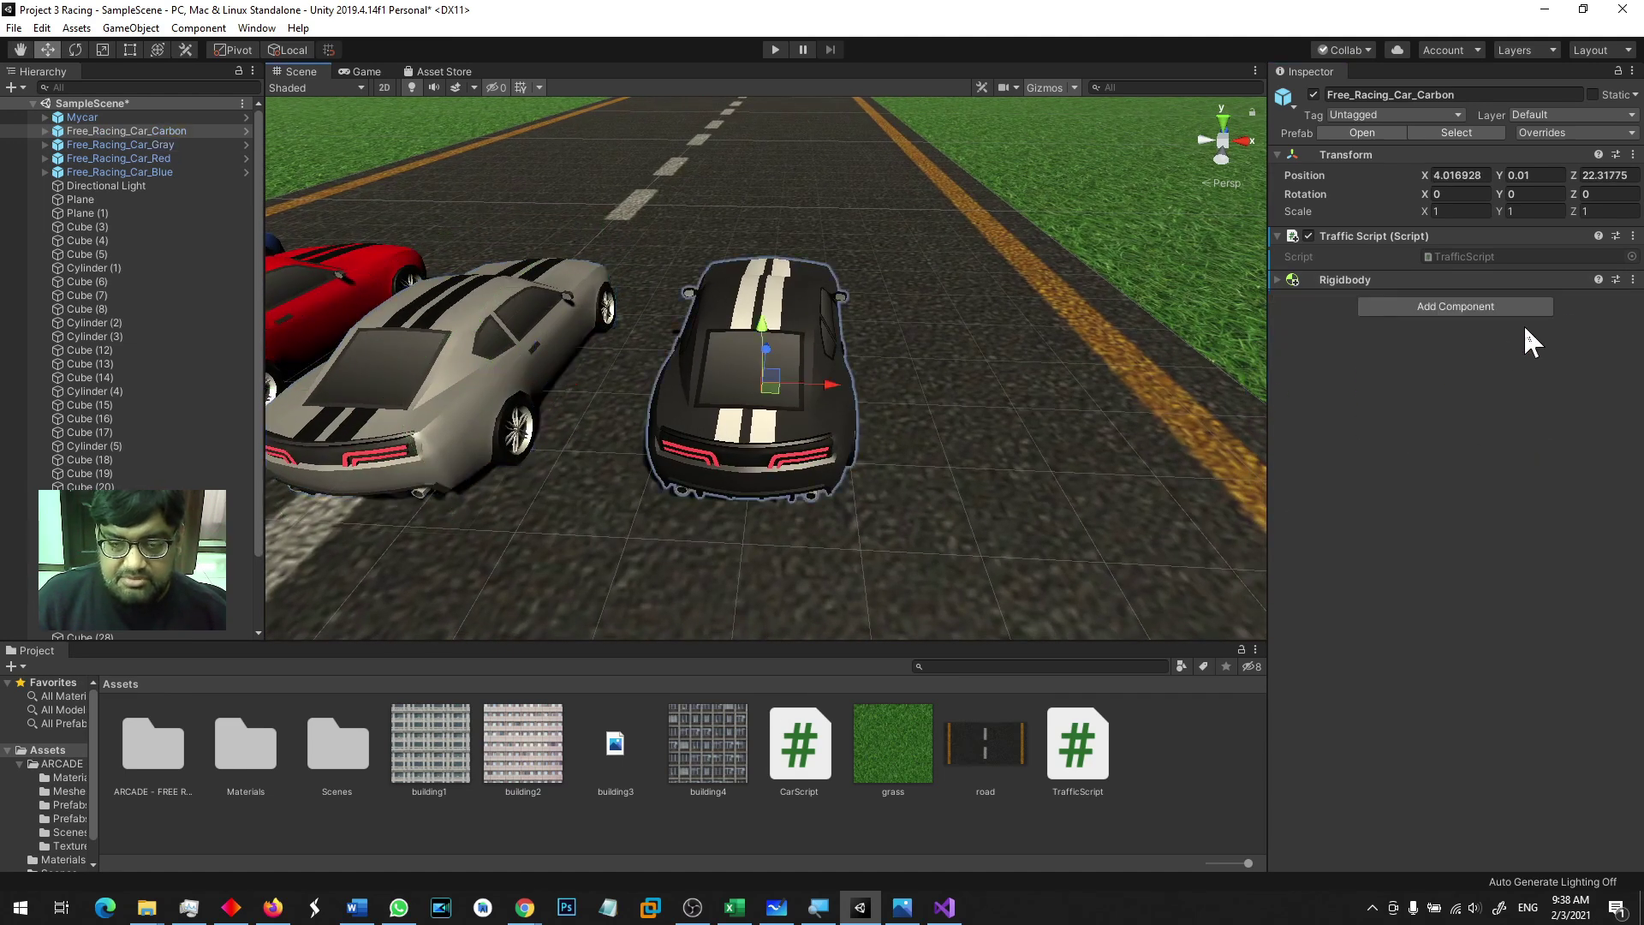
{"action": "left_click", "coordinate": [1633, 280]}
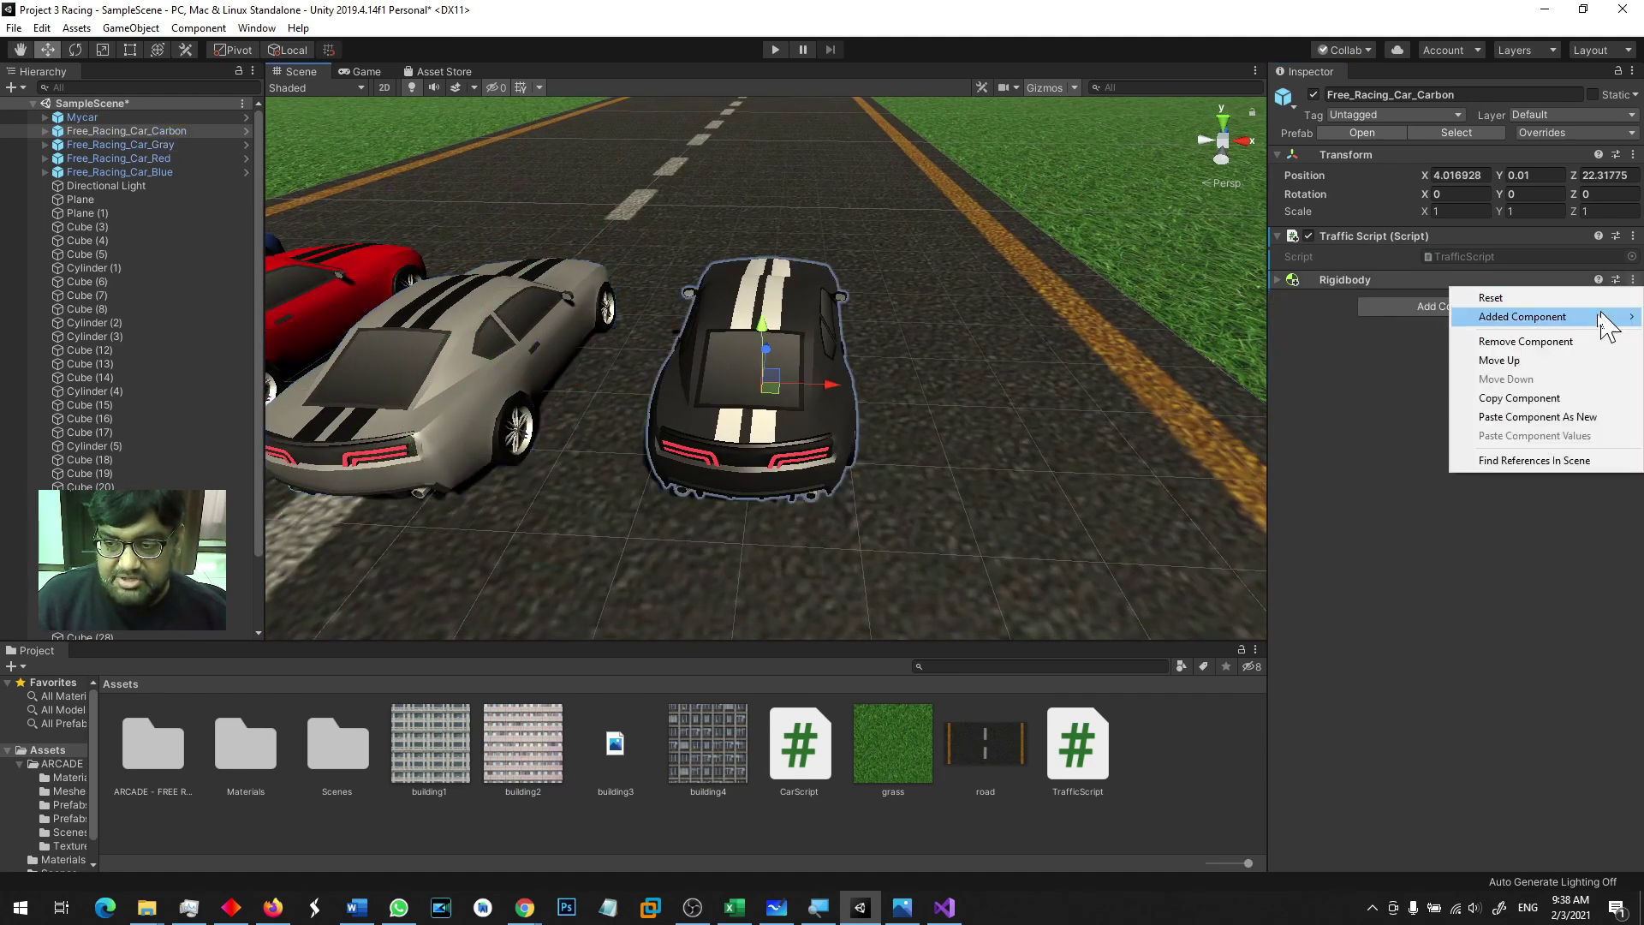
{"action": "left_click", "coordinate": [1541, 417]}
Step: Select all four traffic cars together and centre them in the view
{"action": "scroll", "coordinate": [578, 343], "scroll_direction": "down", "scroll_amount": 5}
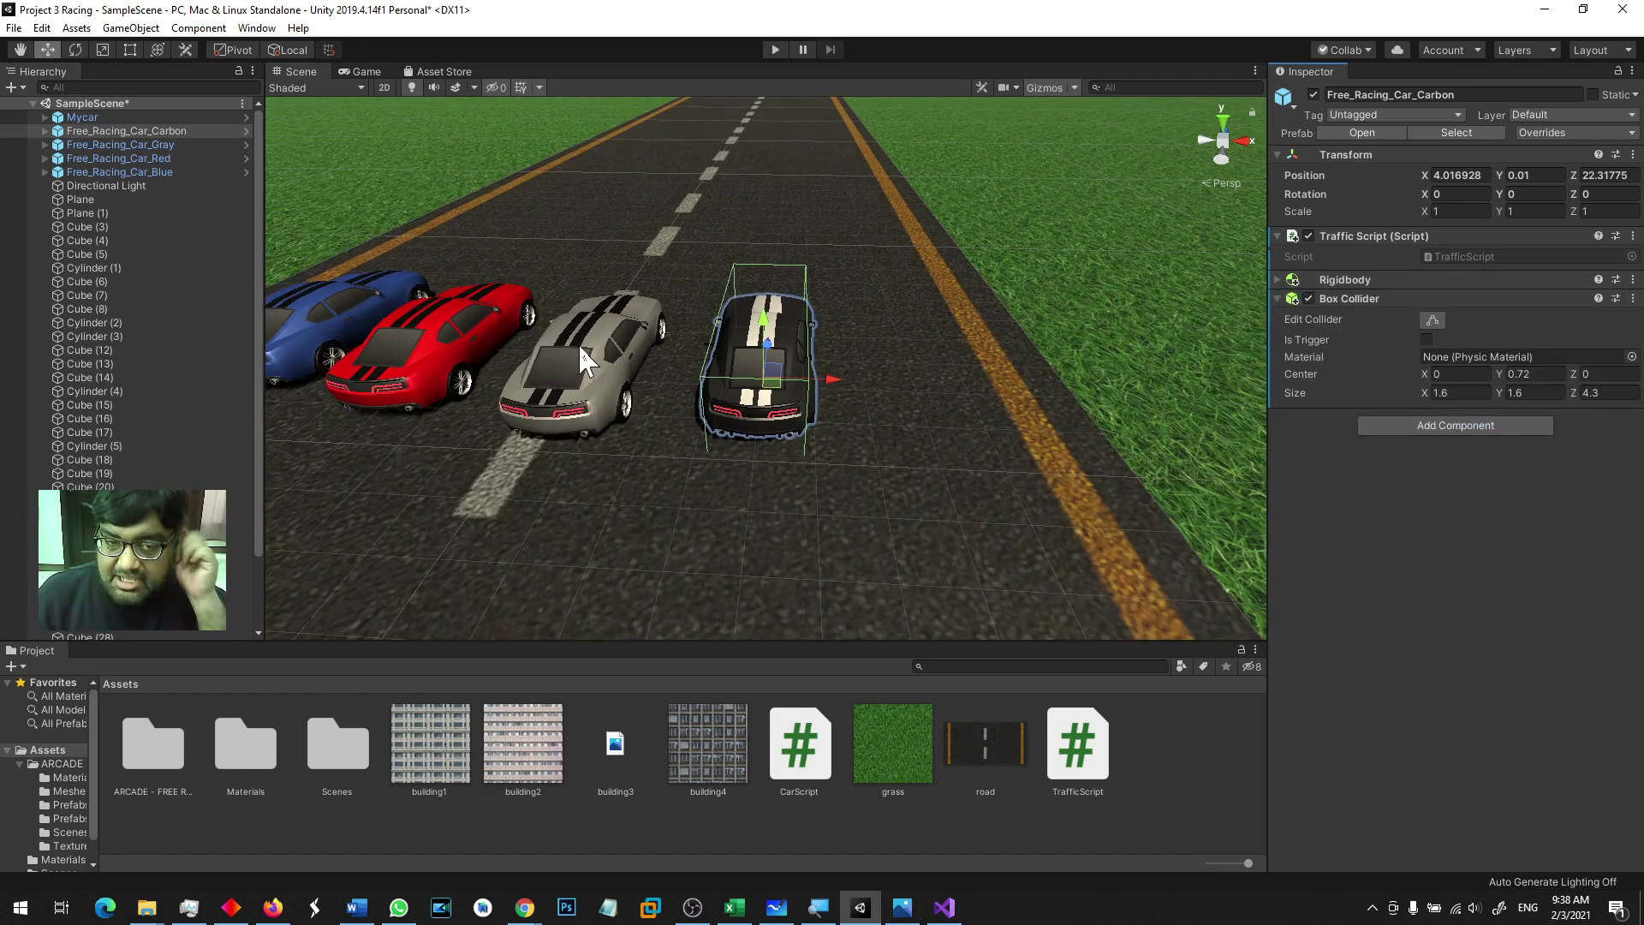
{"action": "left_click", "coordinate": [115, 168], "text": "shift"}
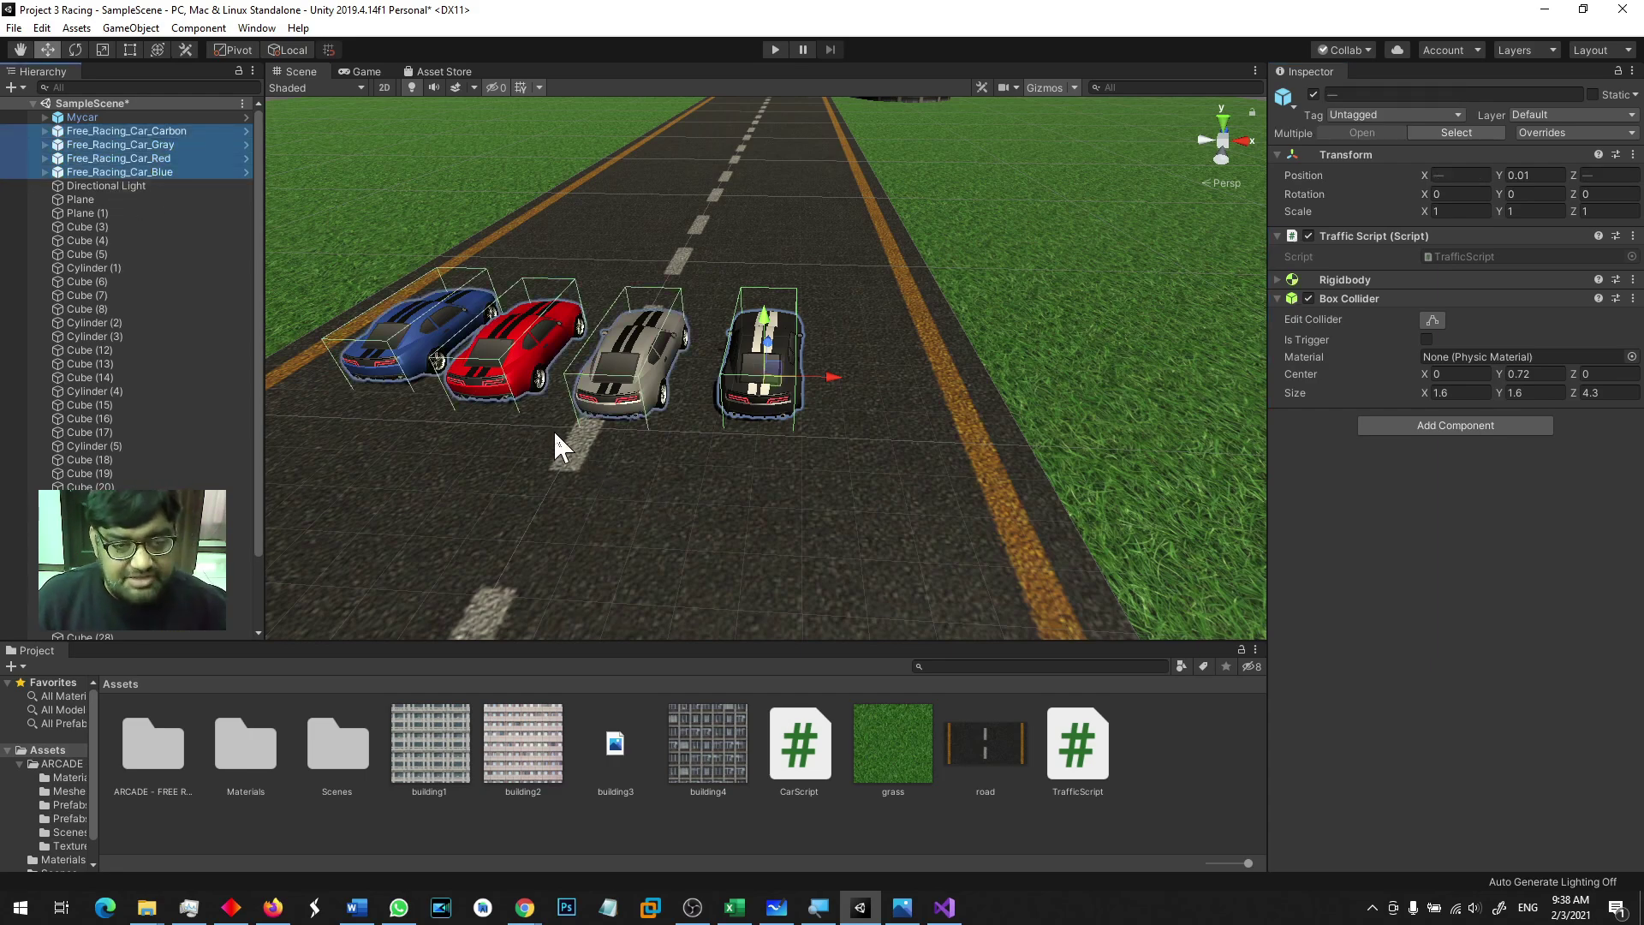
{"action": "middle_click_drag", "start_coordinate": [506, 431], "coordinate": [833, 441]}
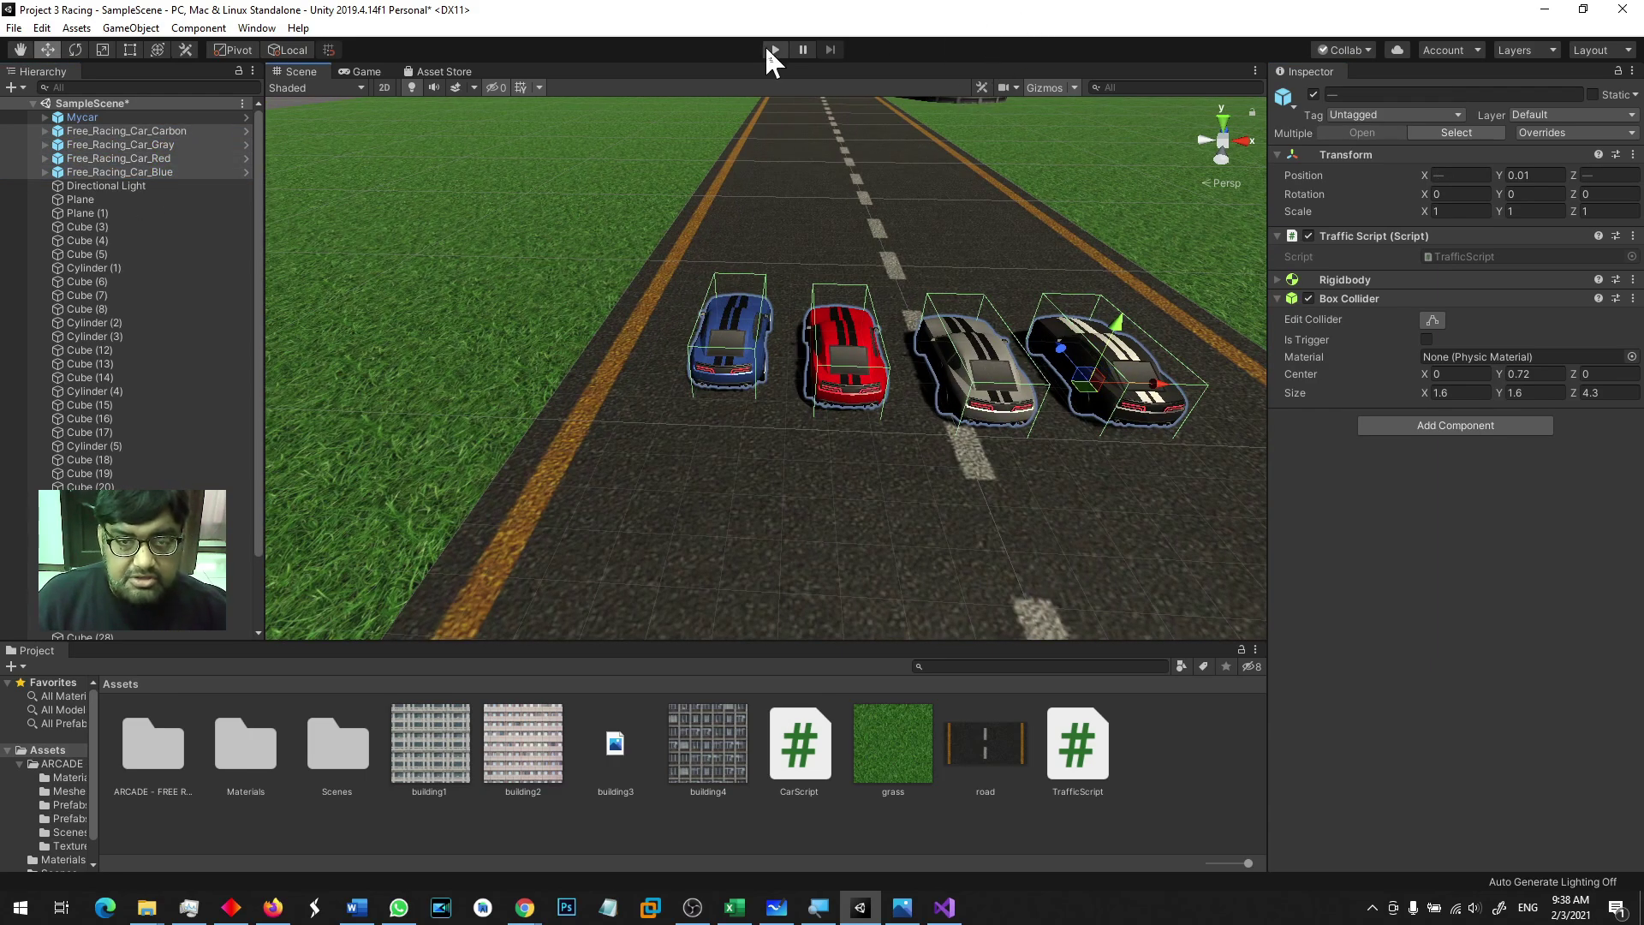
Step: Run a quick play test of the scene and stop it
{"action": "left_click", "coordinate": [771, 50]}
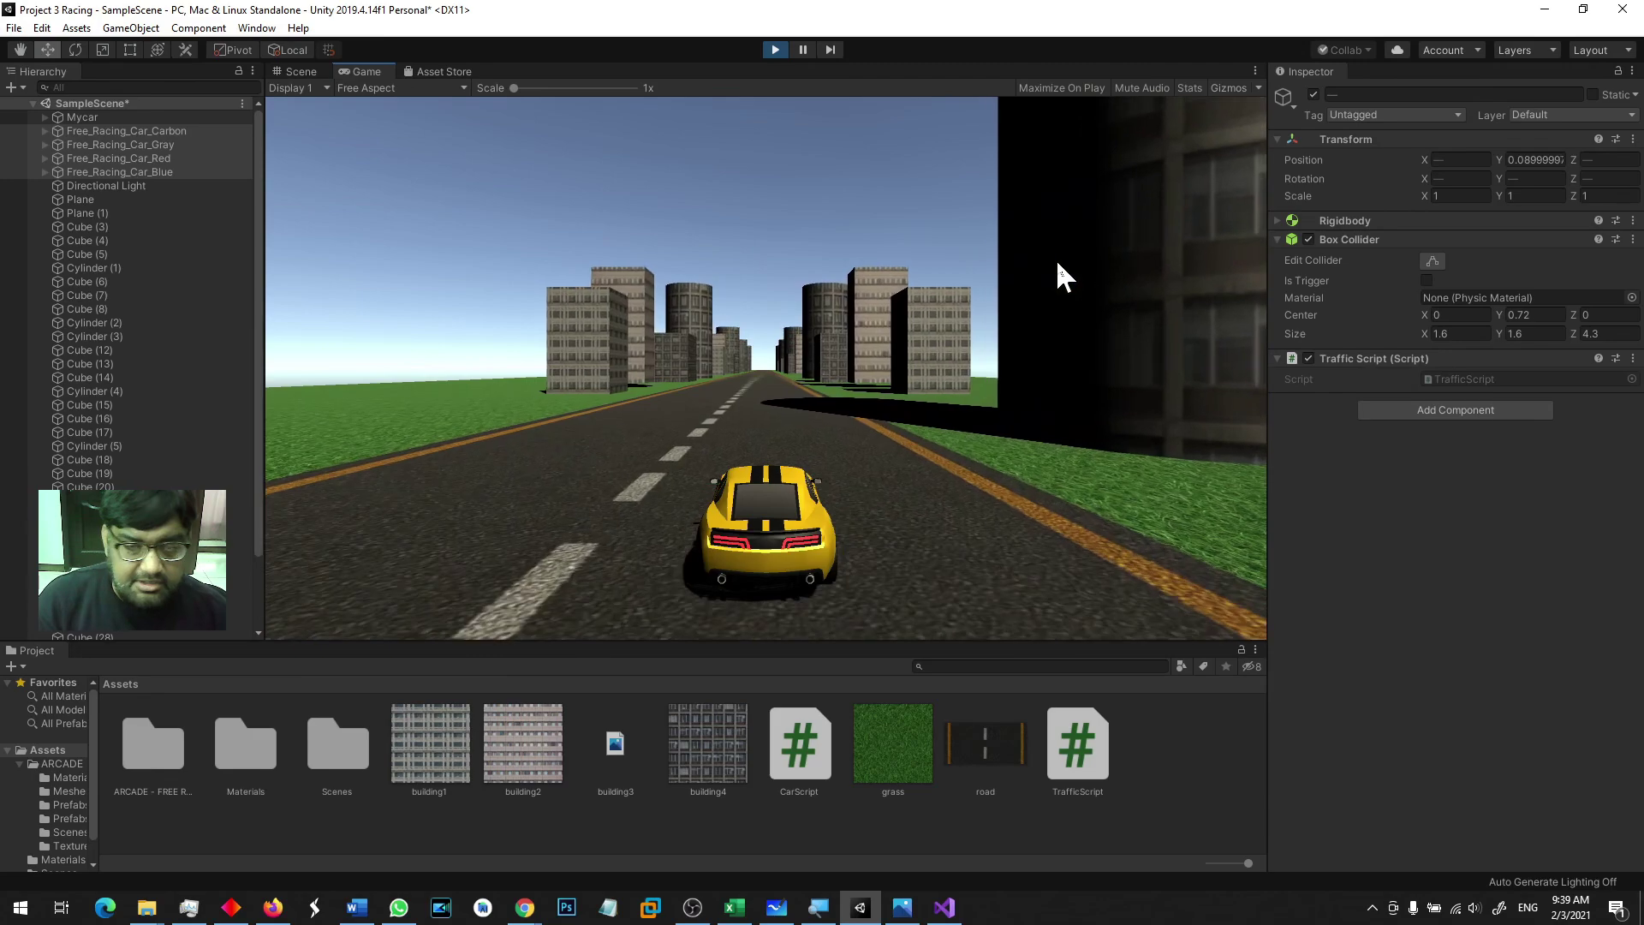
{"action": "left_click", "coordinate": [774, 49]}
{"action": "scroll", "coordinate": [836, 287], "scroll_direction": "down", "scroll_amount": 5}
Step: Rename the carbon car to Traffic1 and the gray car to Traffic2
{"action": "left_click", "coordinate": [77, 130]}
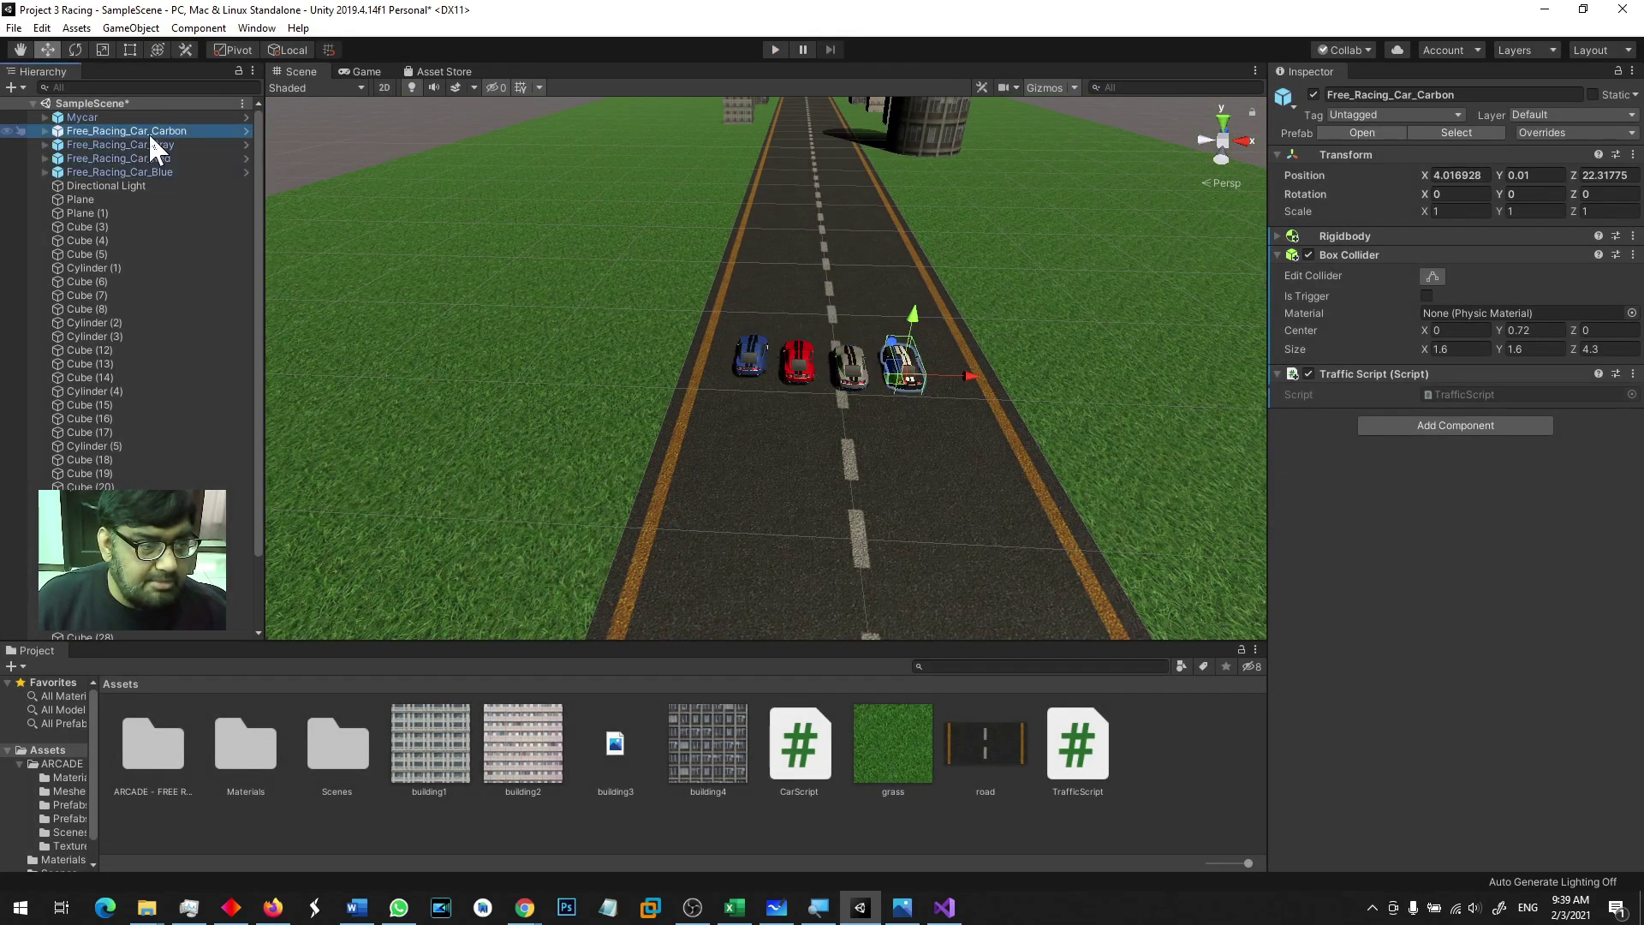
{"action": "key", "text": "F2"}
{"action": "type", "text": "Traffic1"}
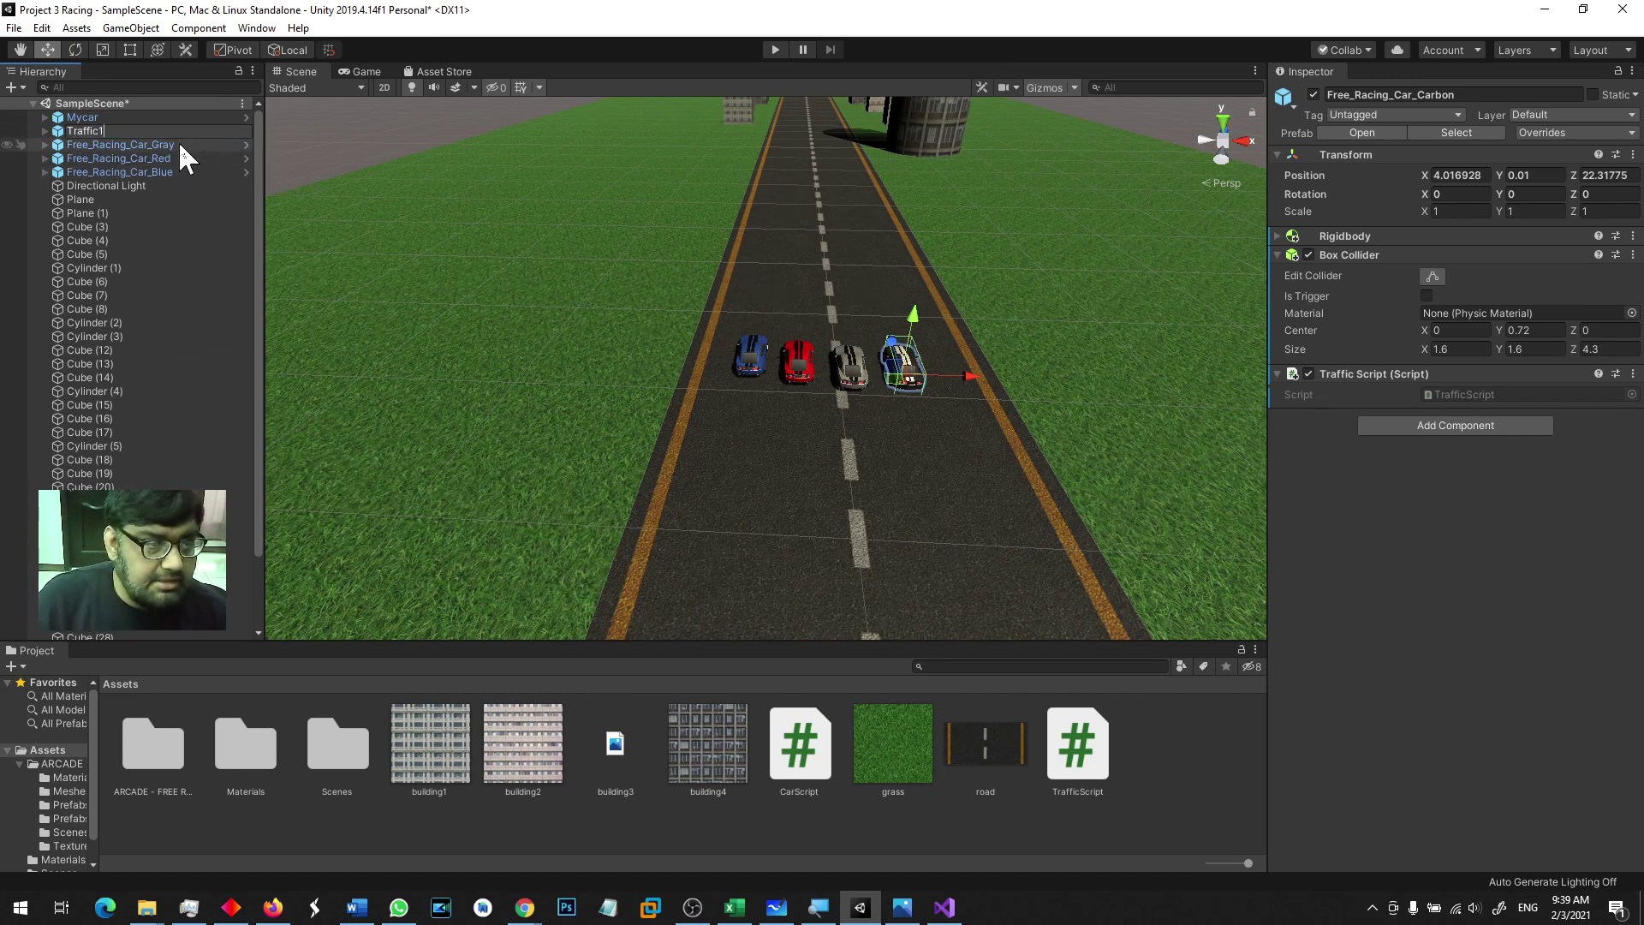
{"action": "left_click", "coordinate": [172, 144]}
{"action": "key", "text": "F2"}
{"action": "type", "text": "Traffic2"}
{"action": "key", "text": "Return"}
Step: Rename the red car Traffic3 and the blue car Traffic4, then select Traffic2 through Traffic4
{"action": "left_click", "coordinate": [178, 156]}
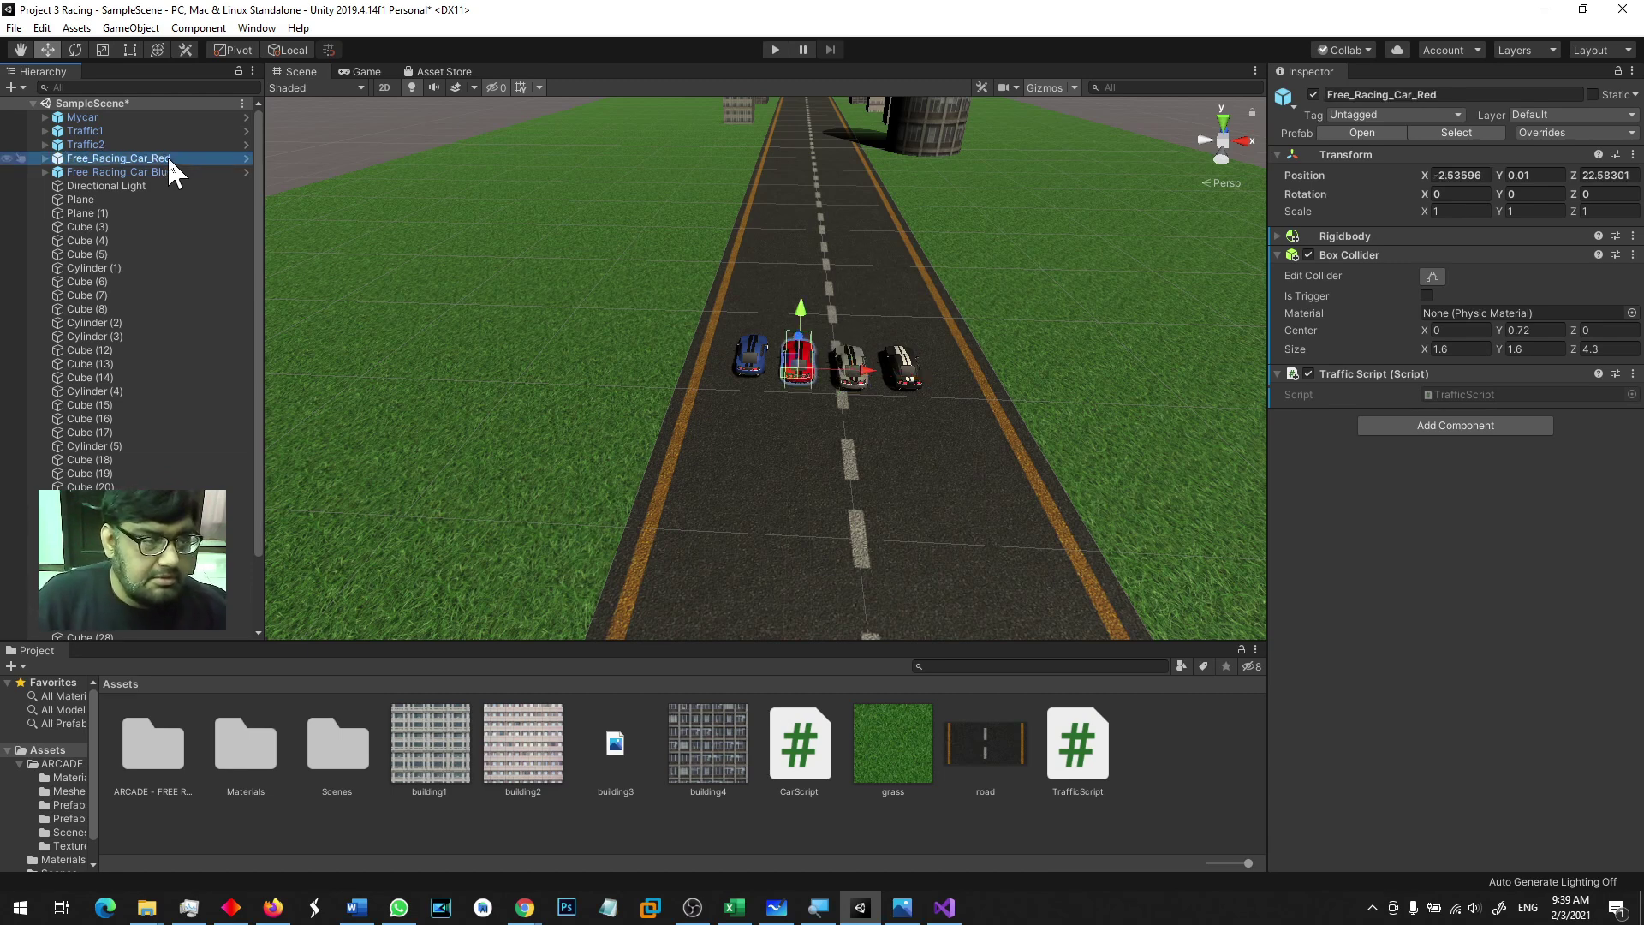
{"action": "key", "text": "F2"}
{"action": "type", "text": "Traf"}
{"action": "key", "text": "Return"}
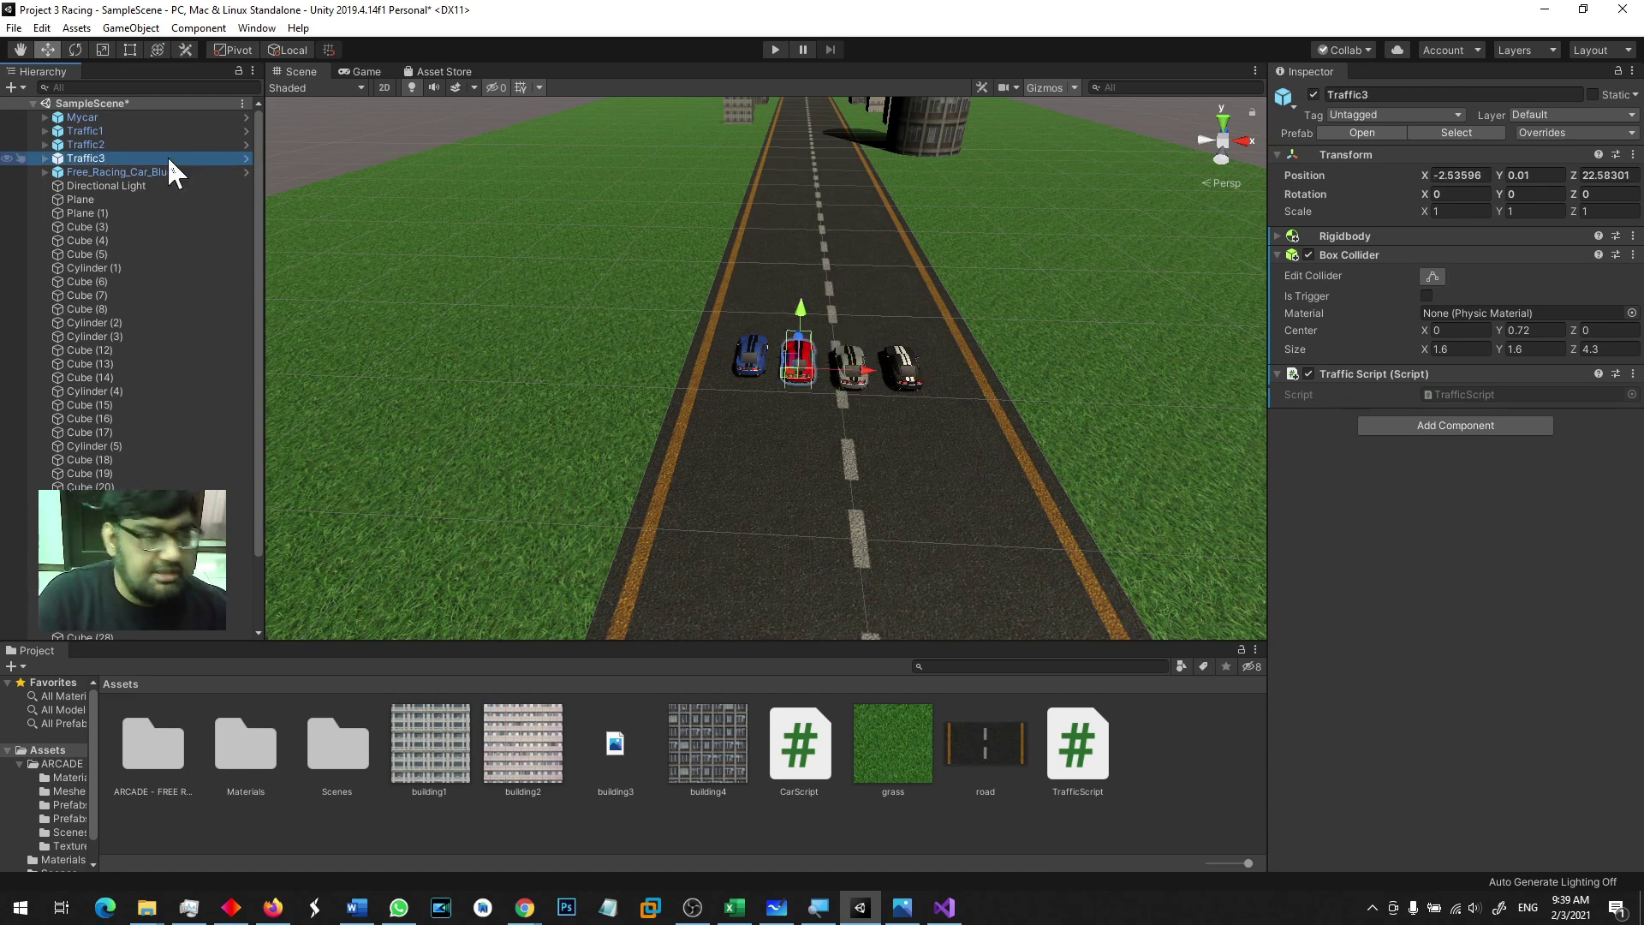
{"action": "left_click", "coordinate": [186, 170]}
{"action": "key", "text": "F2"}
{"action": "type", "text": "Traffic4"}
{"action": "key", "text": "Return"}
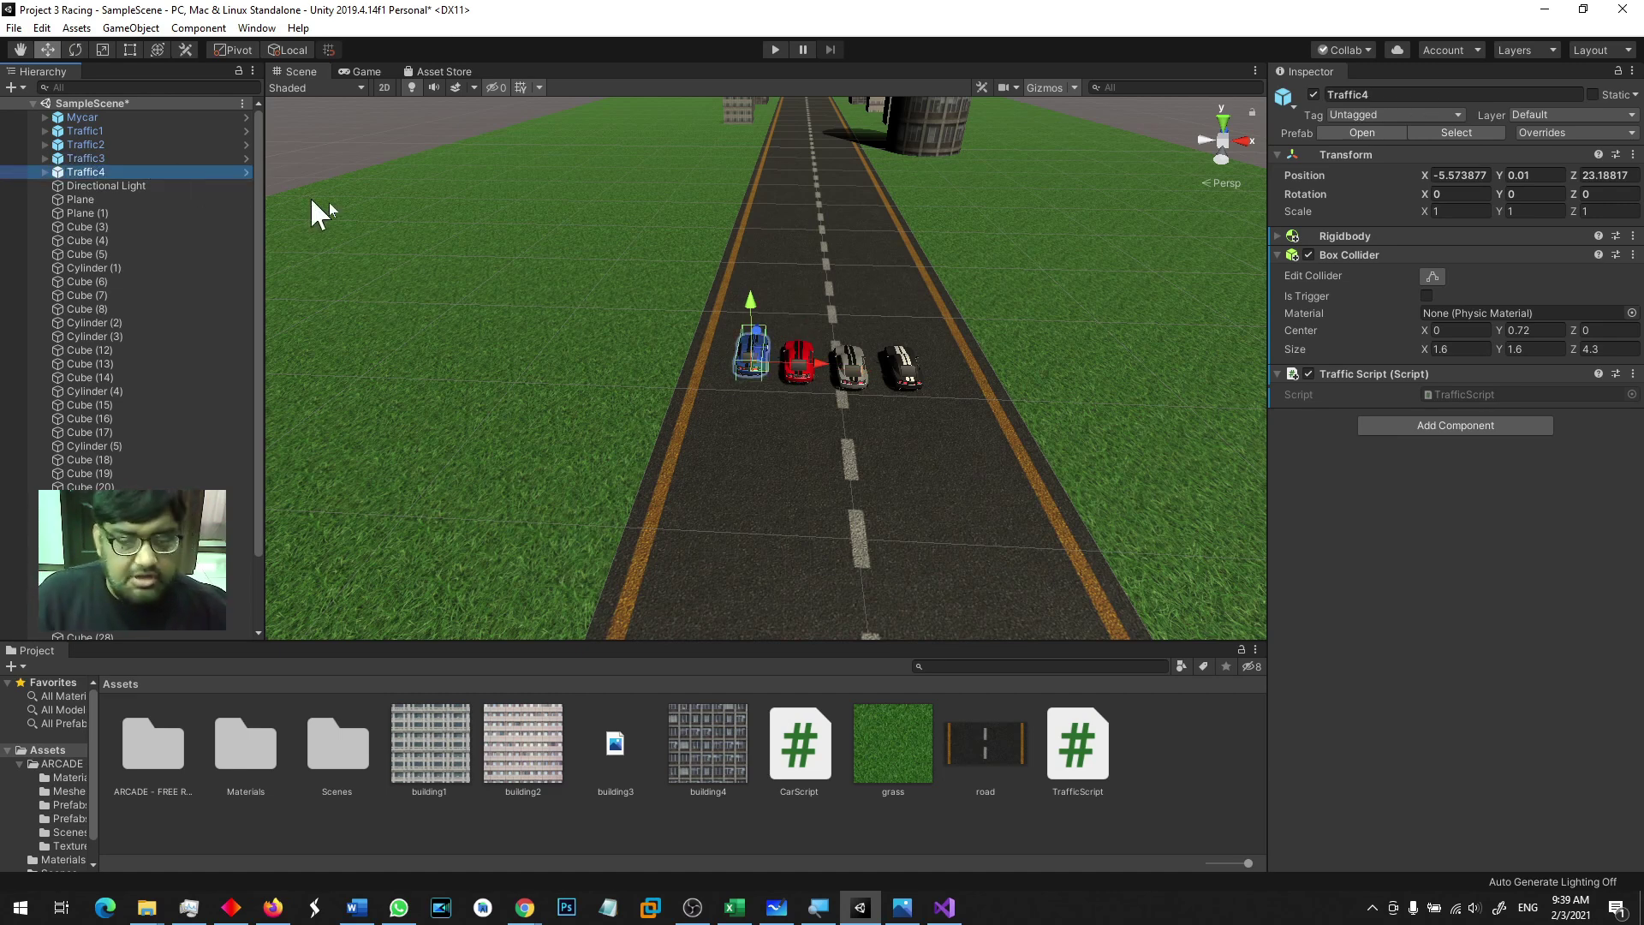
{"action": "left_click", "coordinate": [84, 146]}
{"action": "left_click", "coordinate": [107, 172], "text": "shift"}
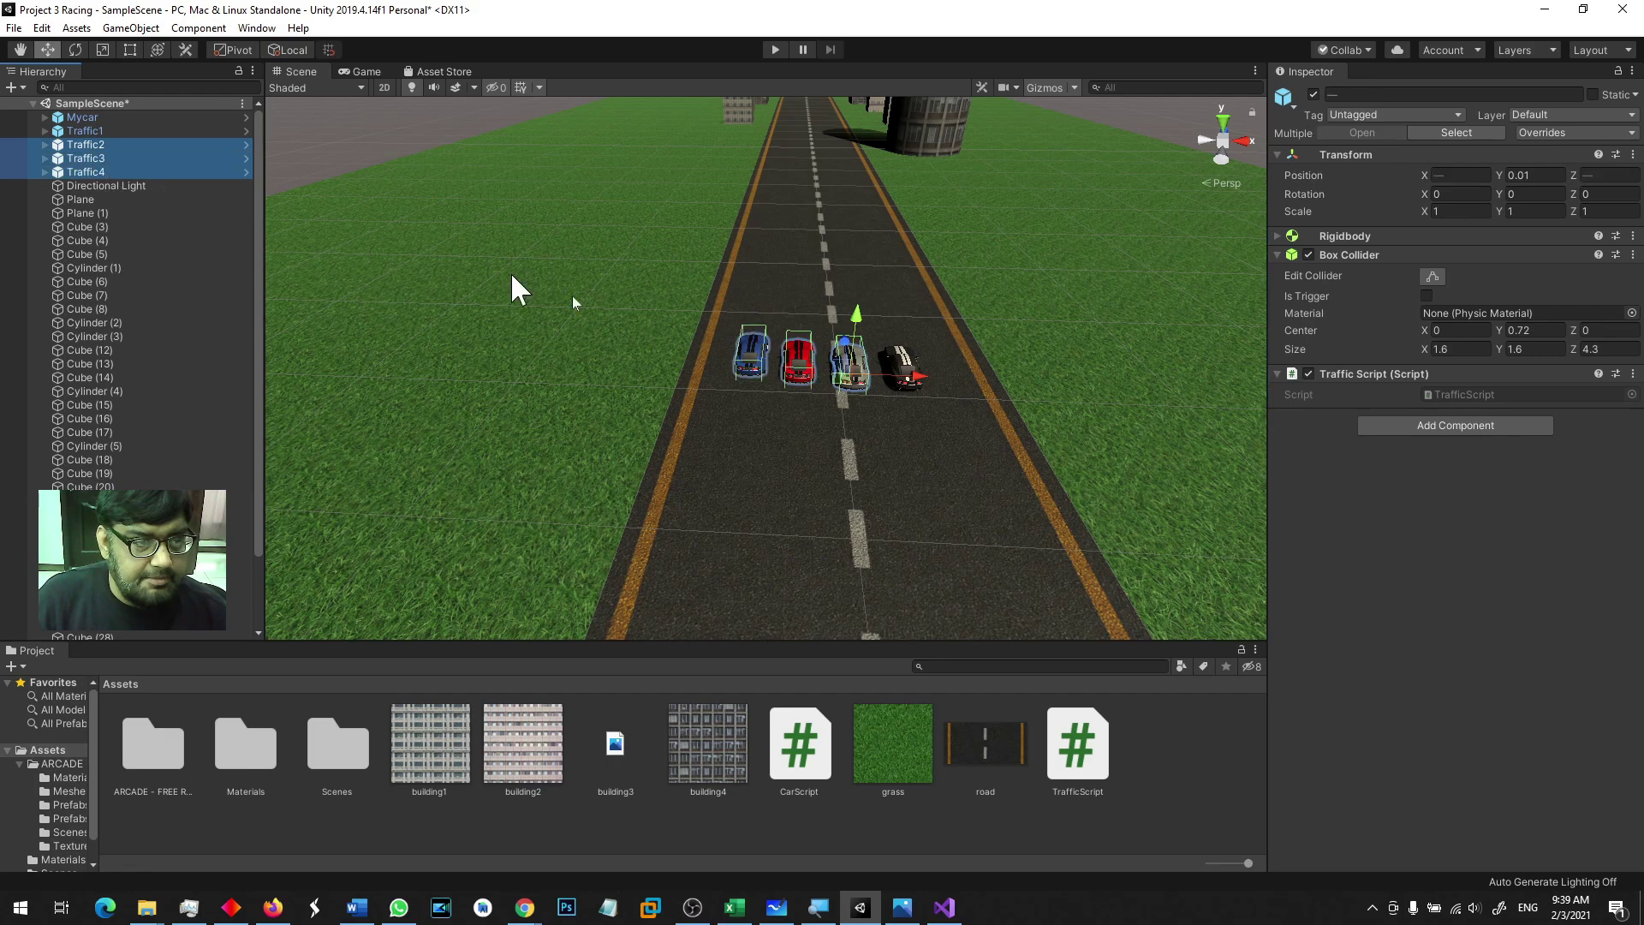
Step: Spread the cars up the road, moving Traffic4 farthest ahead into the other lane
{"action": "left_click_drag", "start_coordinate": [913, 451], "coordinate": [802, 463], "text": "alt"}
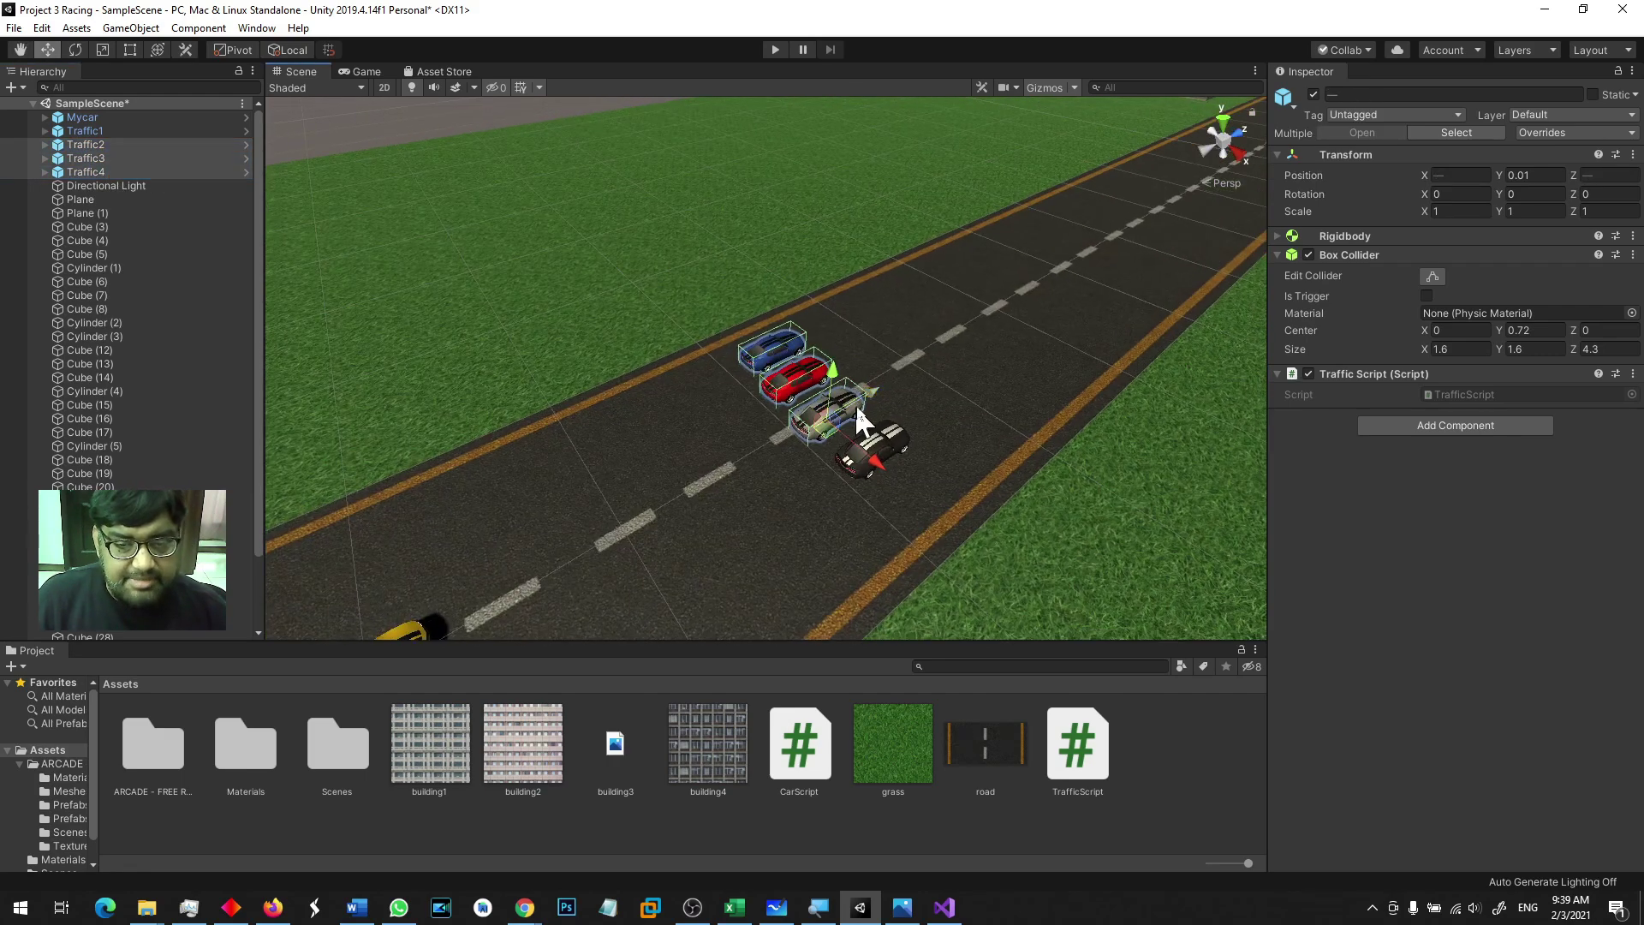
{"action": "left_click_drag", "start_coordinate": [857, 412], "coordinate": [1096, 278]}
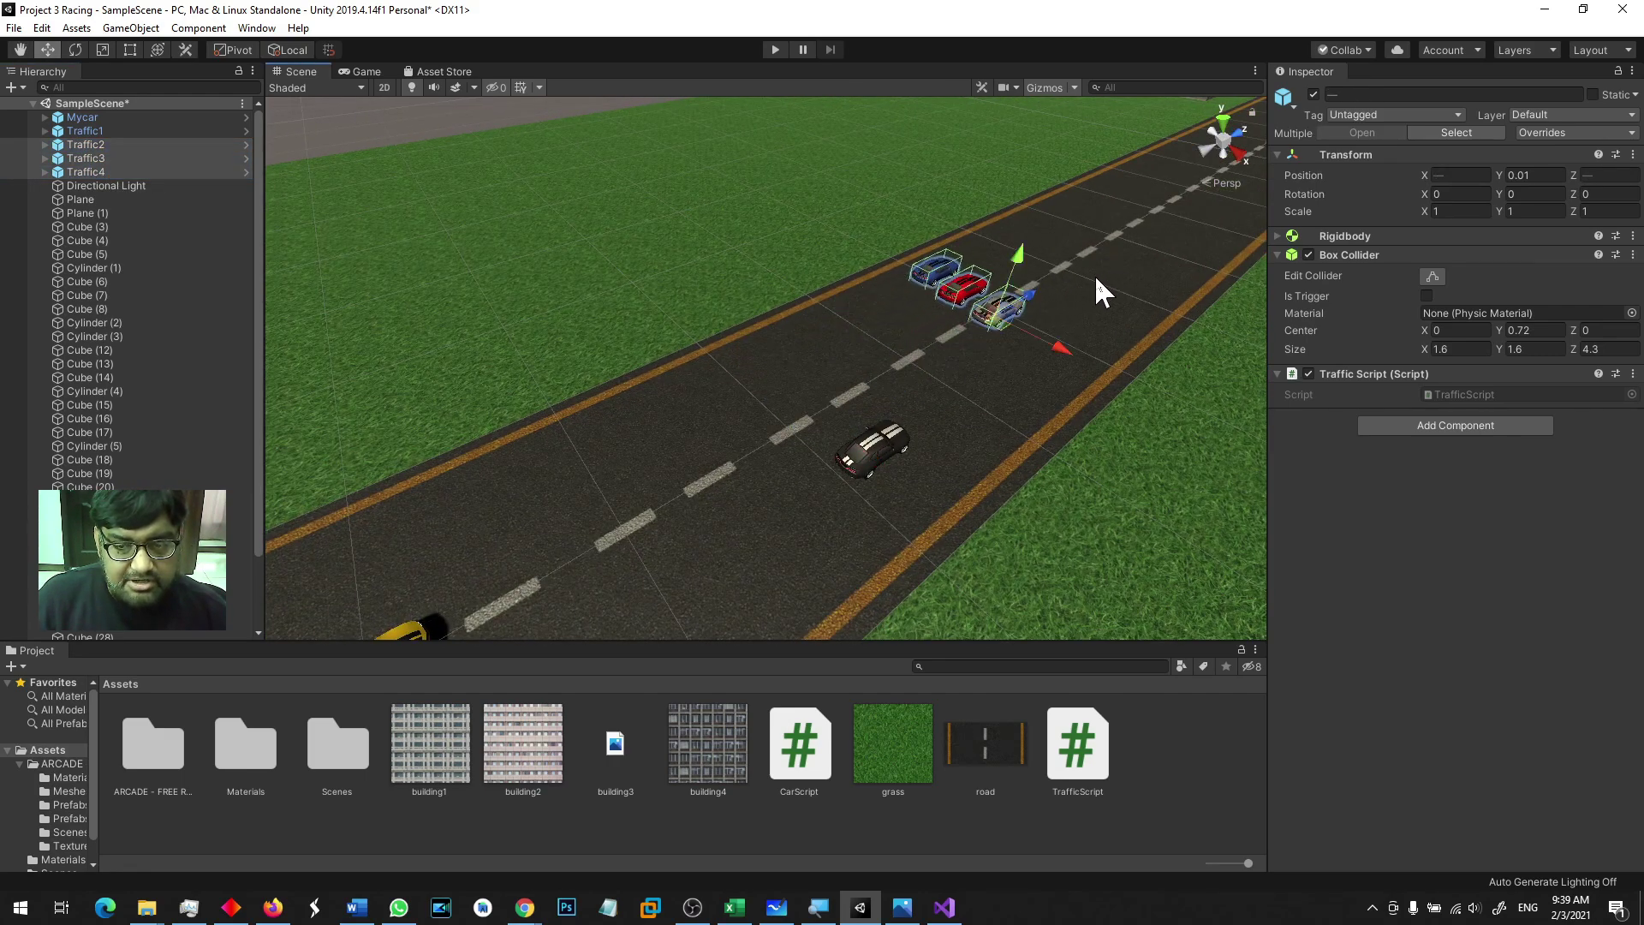
{"action": "left_click", "coordinate": [120, 157]}
{"action": "left_click", "coordinate": [113, 170], "text": "shift"}
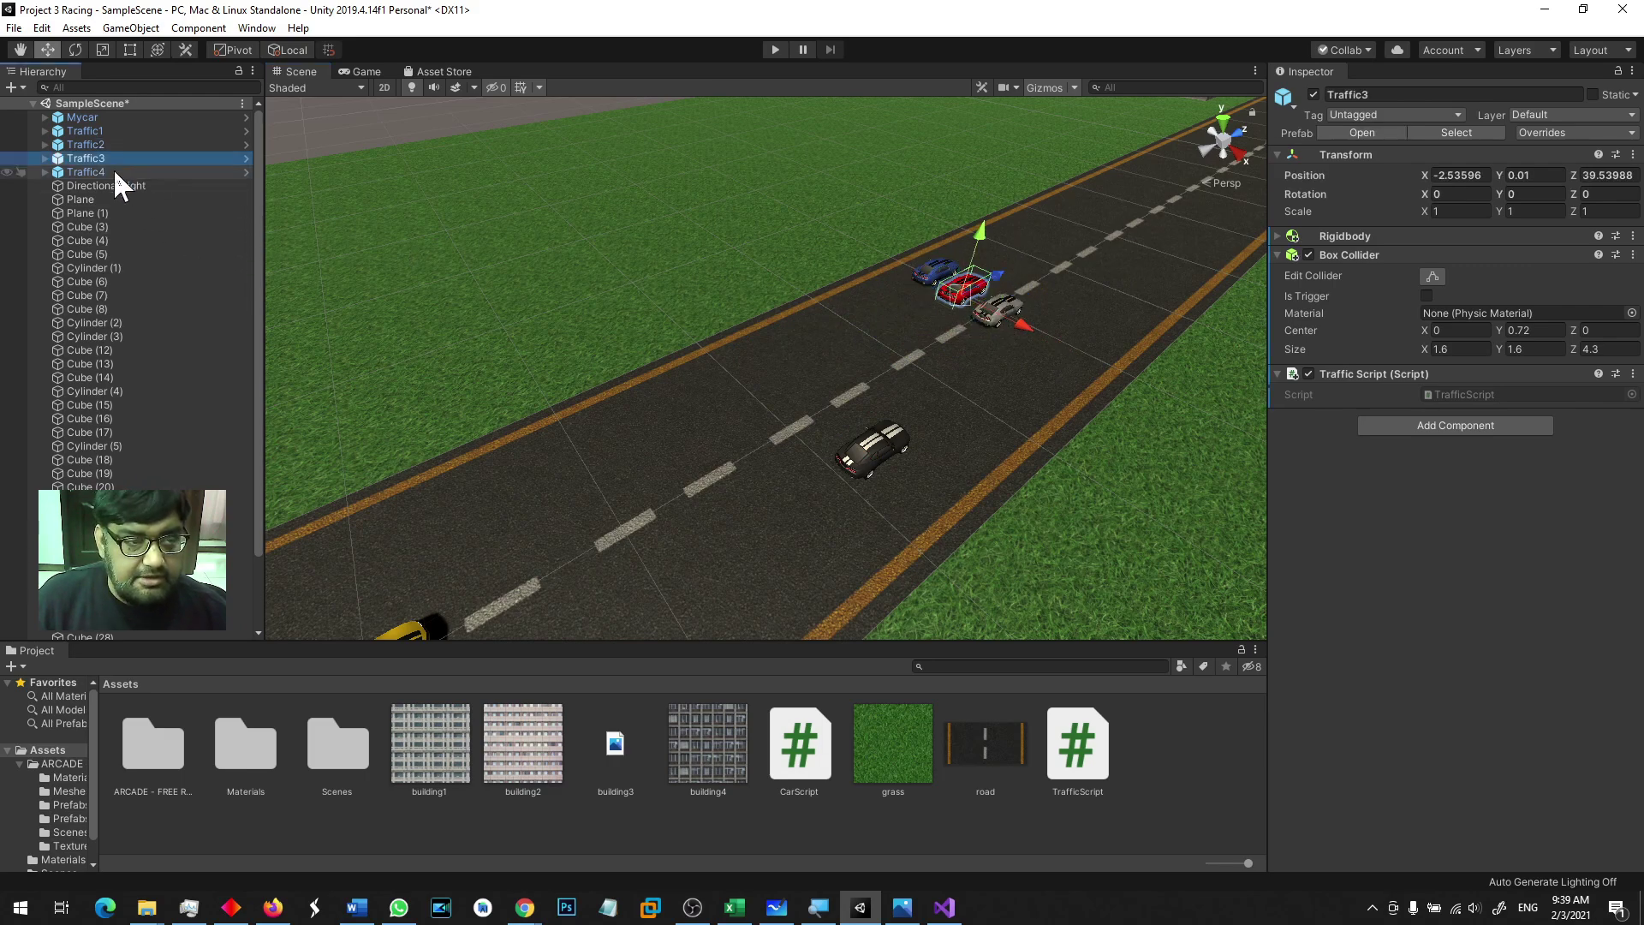
{"action": "left_click_drag", "start_coordinate": [999, 272], "coordinate": [1111, 252]}
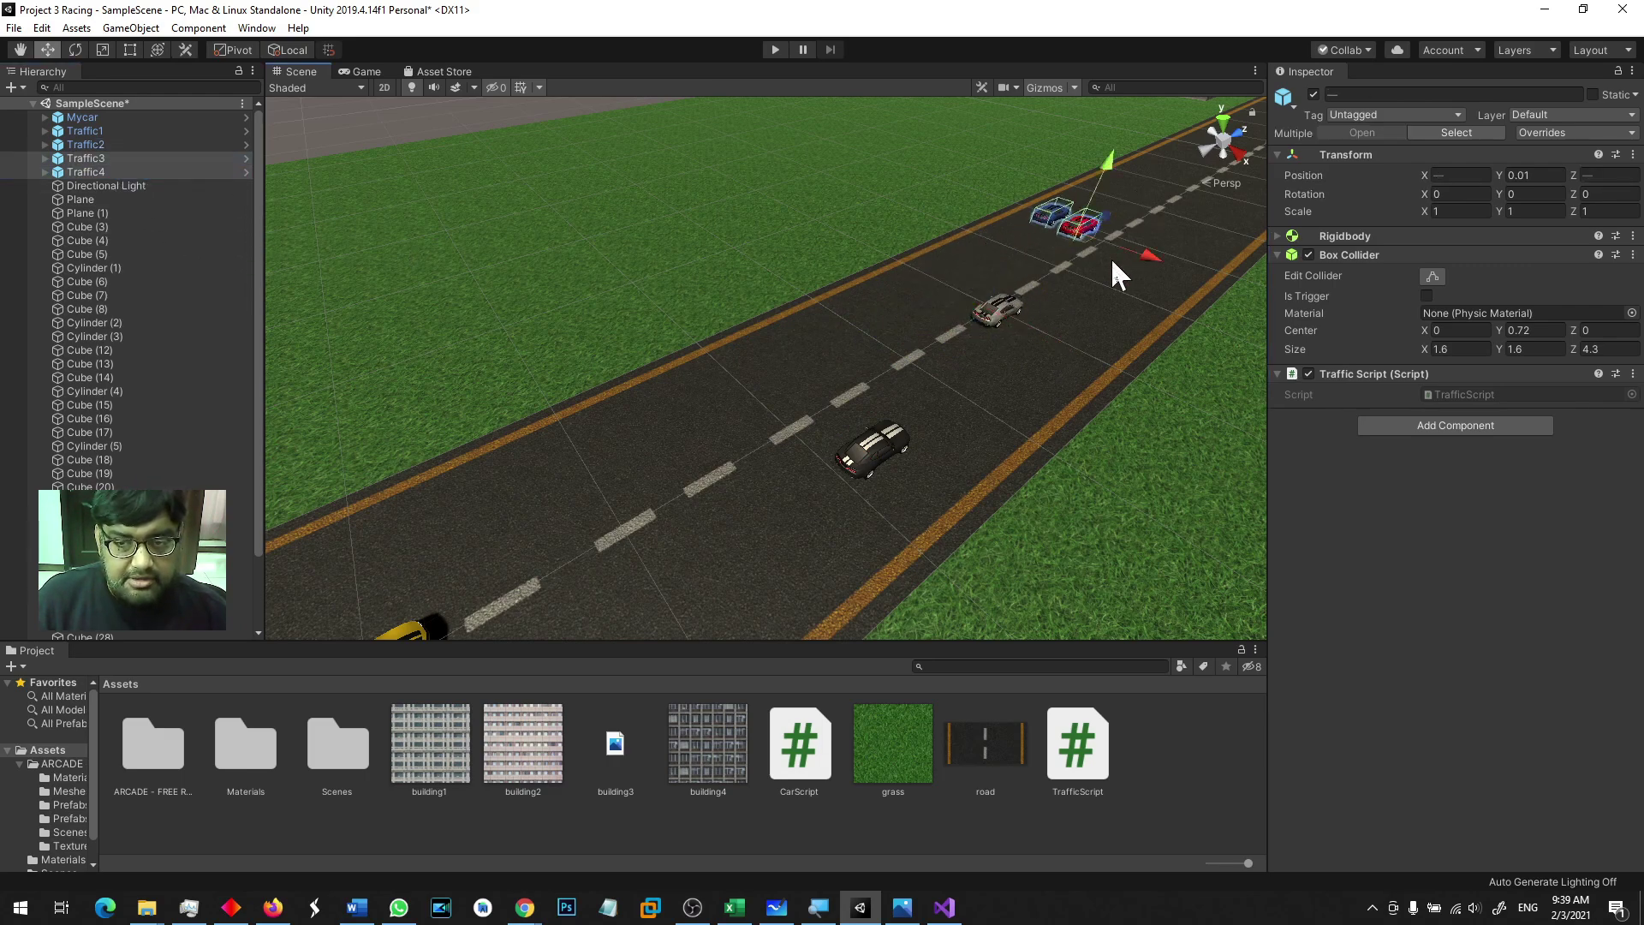
{"action": "key", "text": "f"}
{"action": "left_click", "coordinate": [101, 172]}
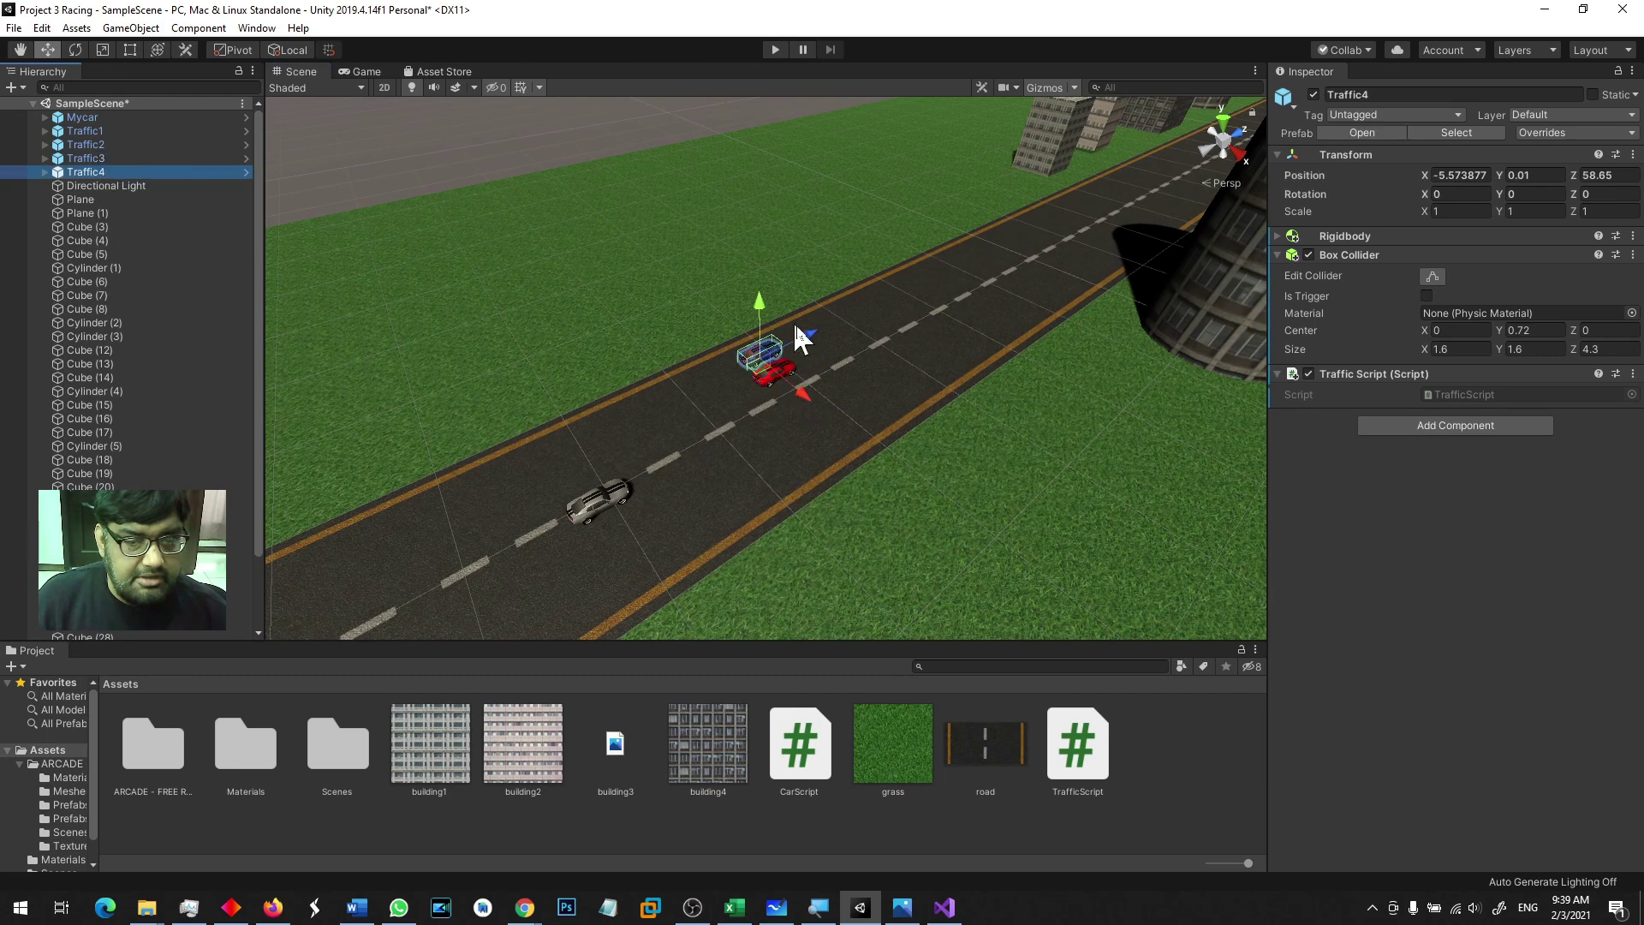
{"action": "left_click_drag", "start_coordinate": [815, 333], "coordinate": [960, 326]}
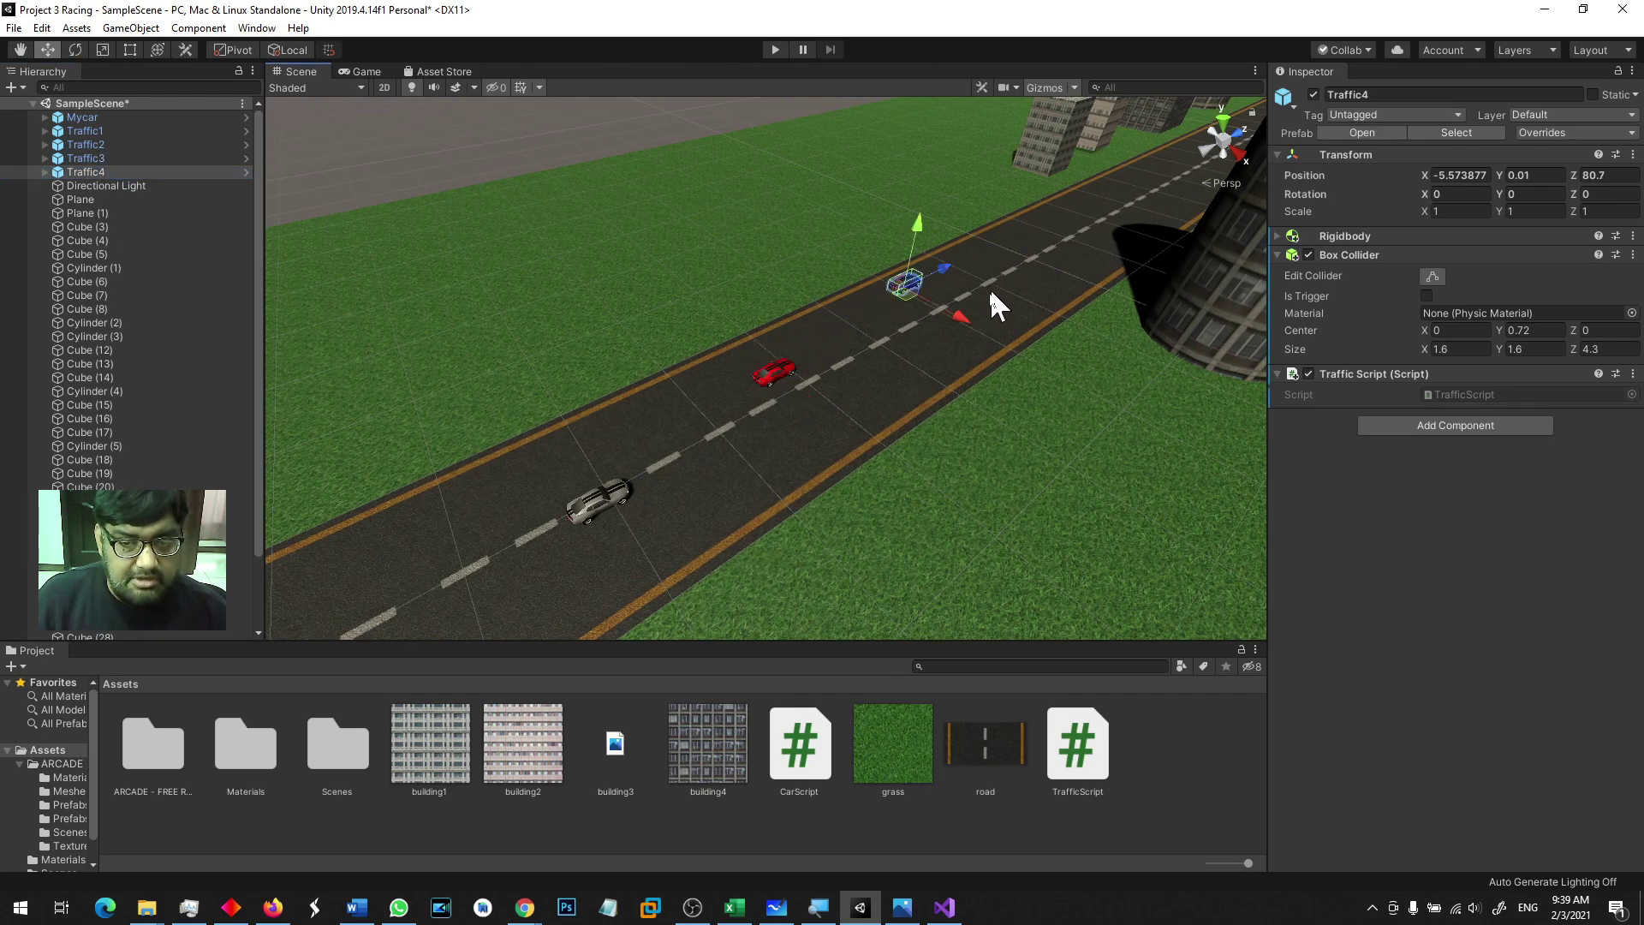
{"action": "left_click_drag", "start_coordinate": [1055, 353], "coordinate": [962, 310]}
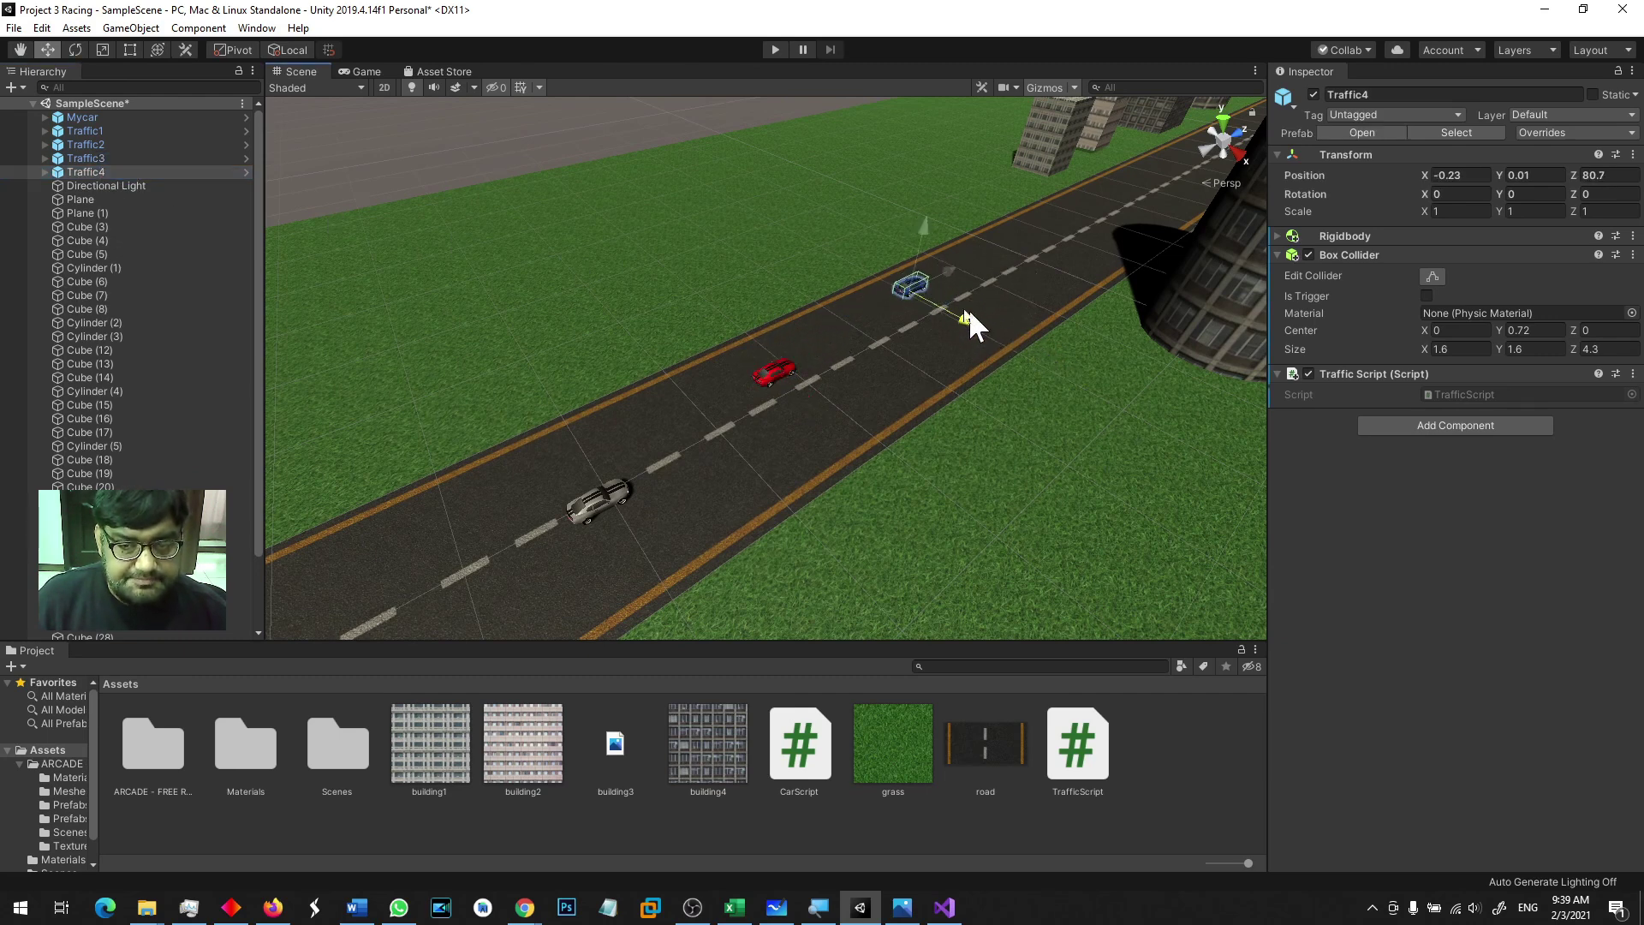
{"action": "key", "text": "f"}
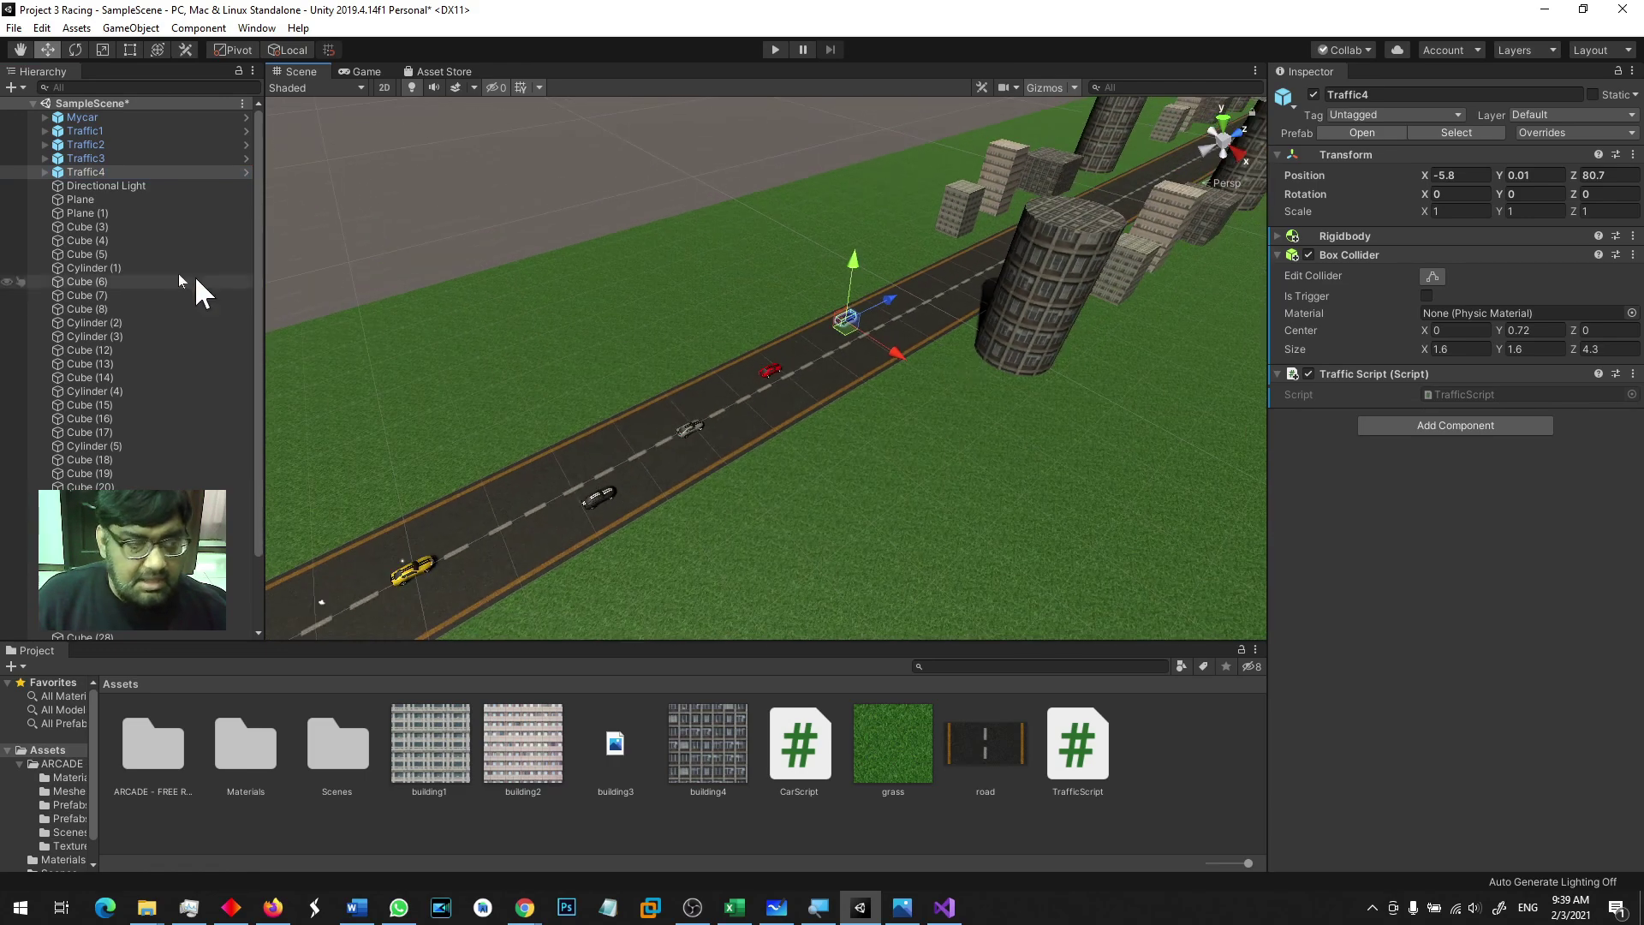
Step: Duplicate Traffic1–Traffic4 four times with Ctrl+D and move the copies farther along the road
{"action": "left_click", "coordinate": [117, 131], "text": "shift"}
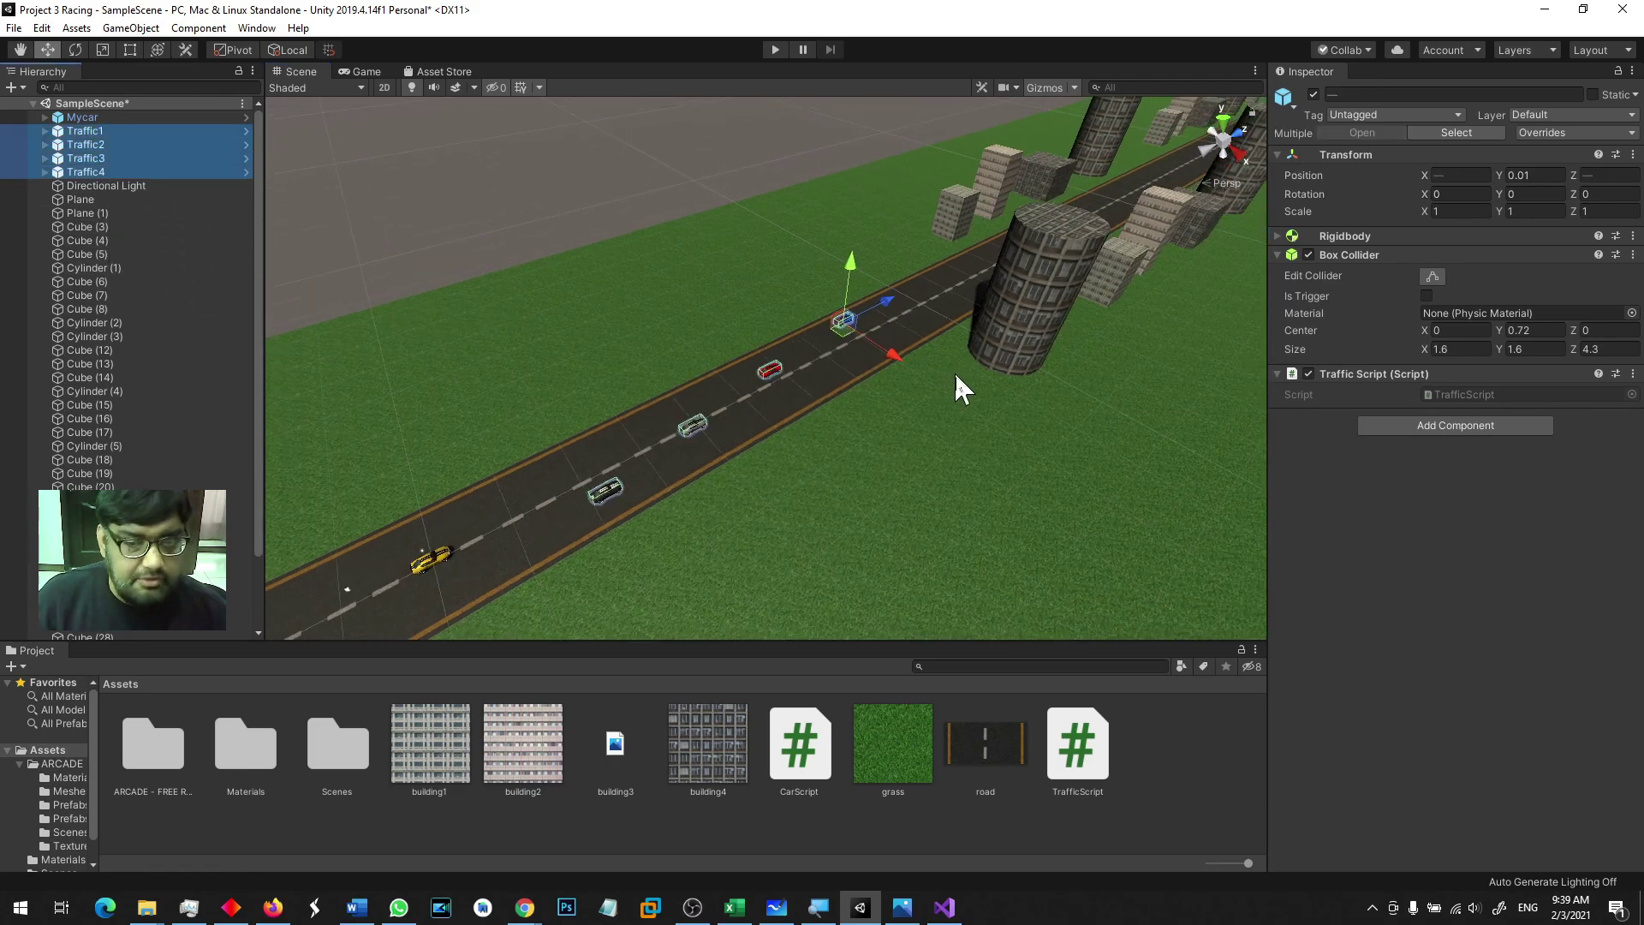
{"action": "scroll", "coordinate": [953, 370], "scroll_direction": "down", "scroll_amount": 3}
{"action": "scroll", "coordinate": [959, 363], "scroll_direction": "down", "scroll_amount": 2}
{"action": "scroll", "coordinate": [944, 418], "scroll_direction": "down", "scroll_amount": 3}
{"action": "scroll", "coordinate": [819, 444], "scroll_direction": "down", "scroll_amount": 3}
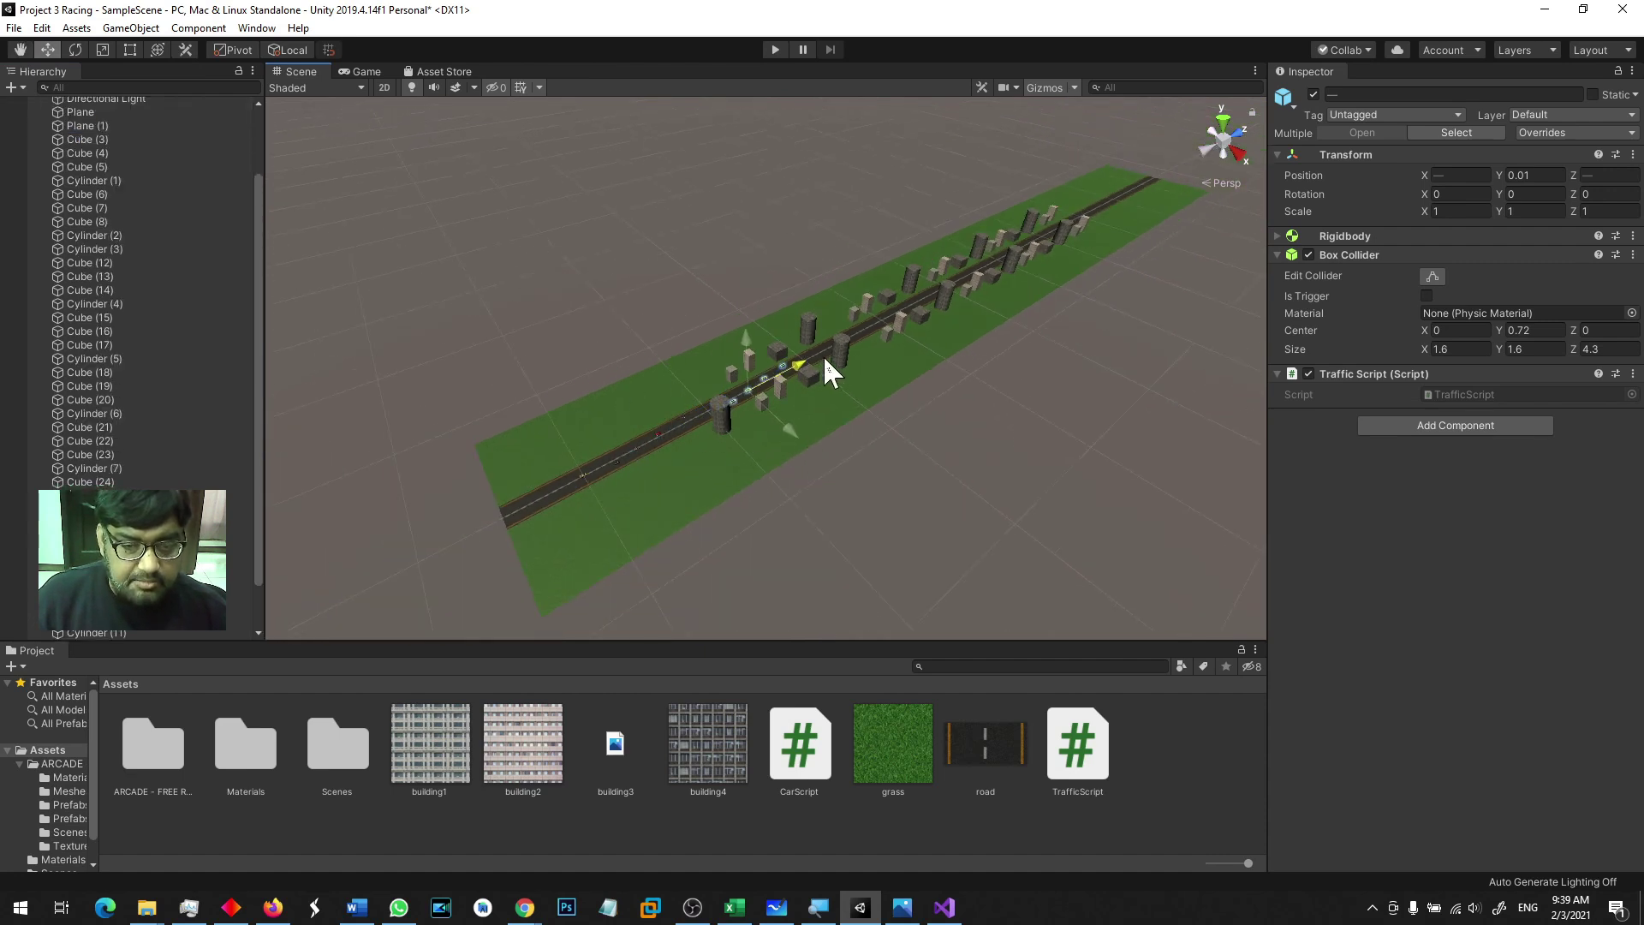
{"action": "key", "text": "ctrl+d"}
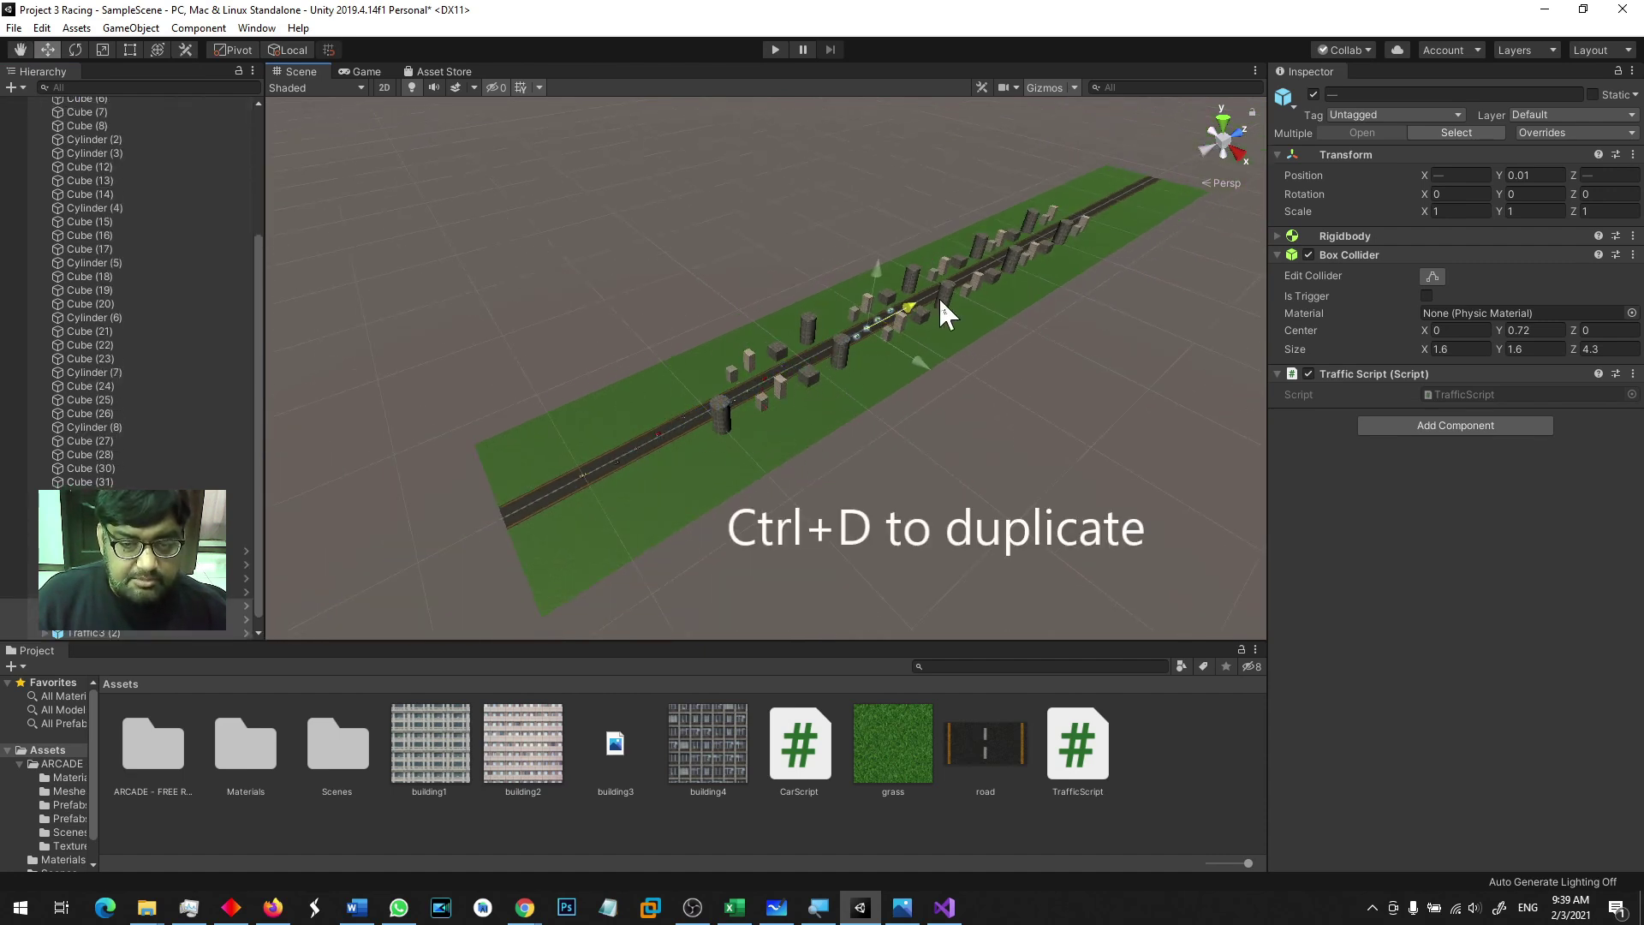
{"action": "key", "text": "ctrl+d"}
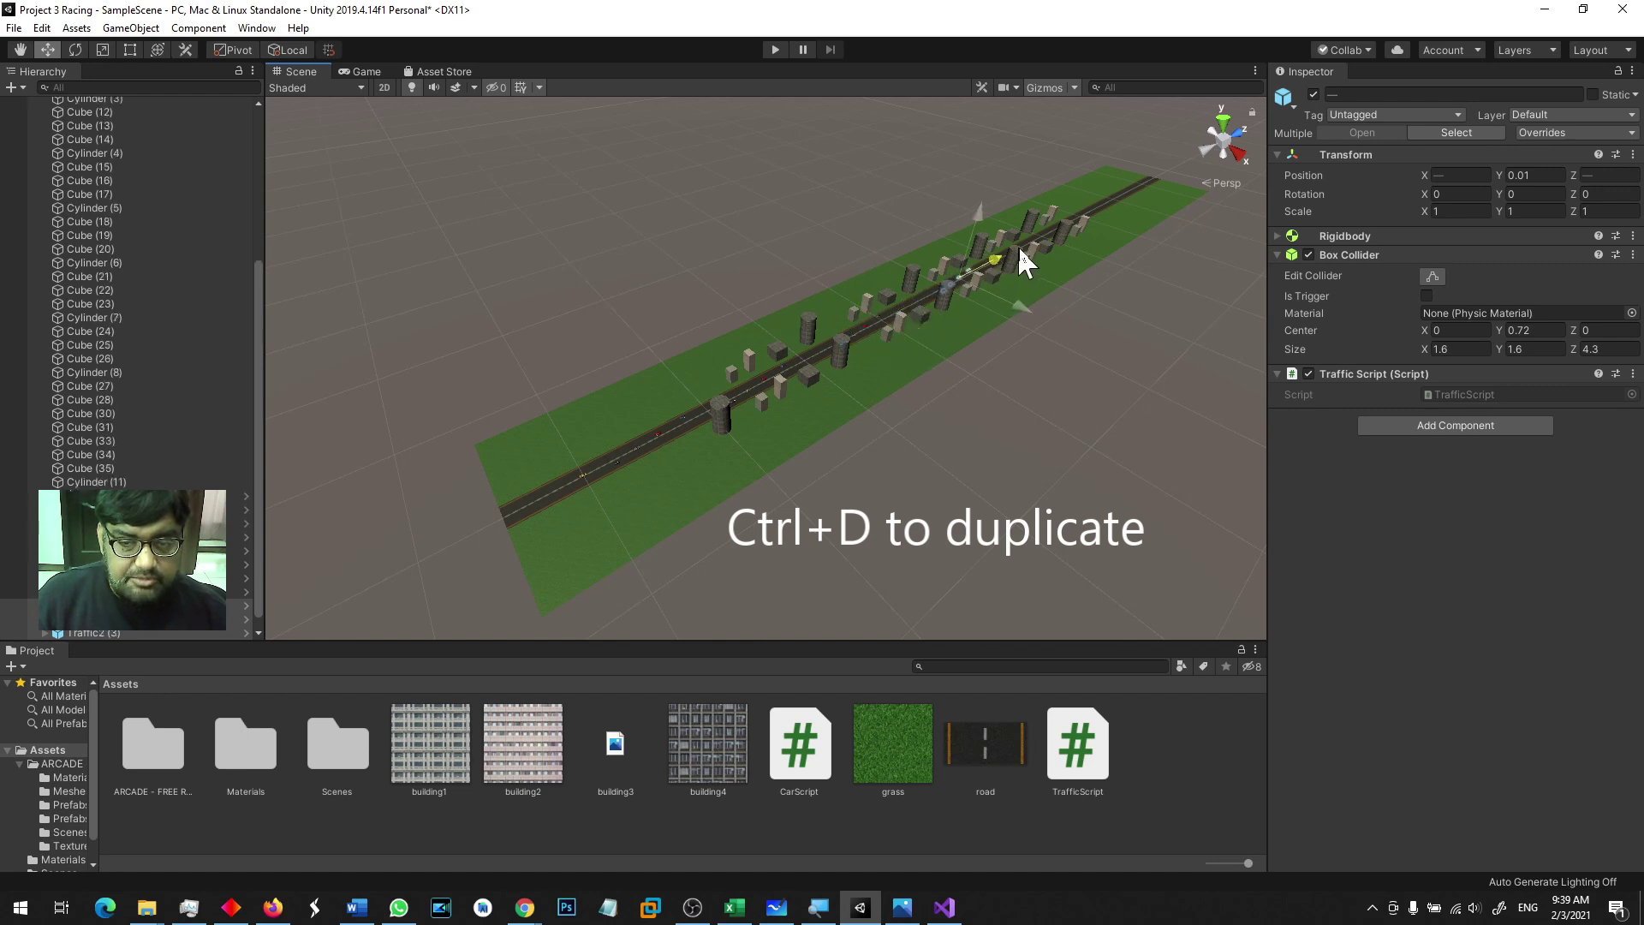
{"action": "key", "text": "ctrl+d"}
{"action": "left_click_drag", "start_coordinate": [993, 257], "coordinate": [1077, 224]}
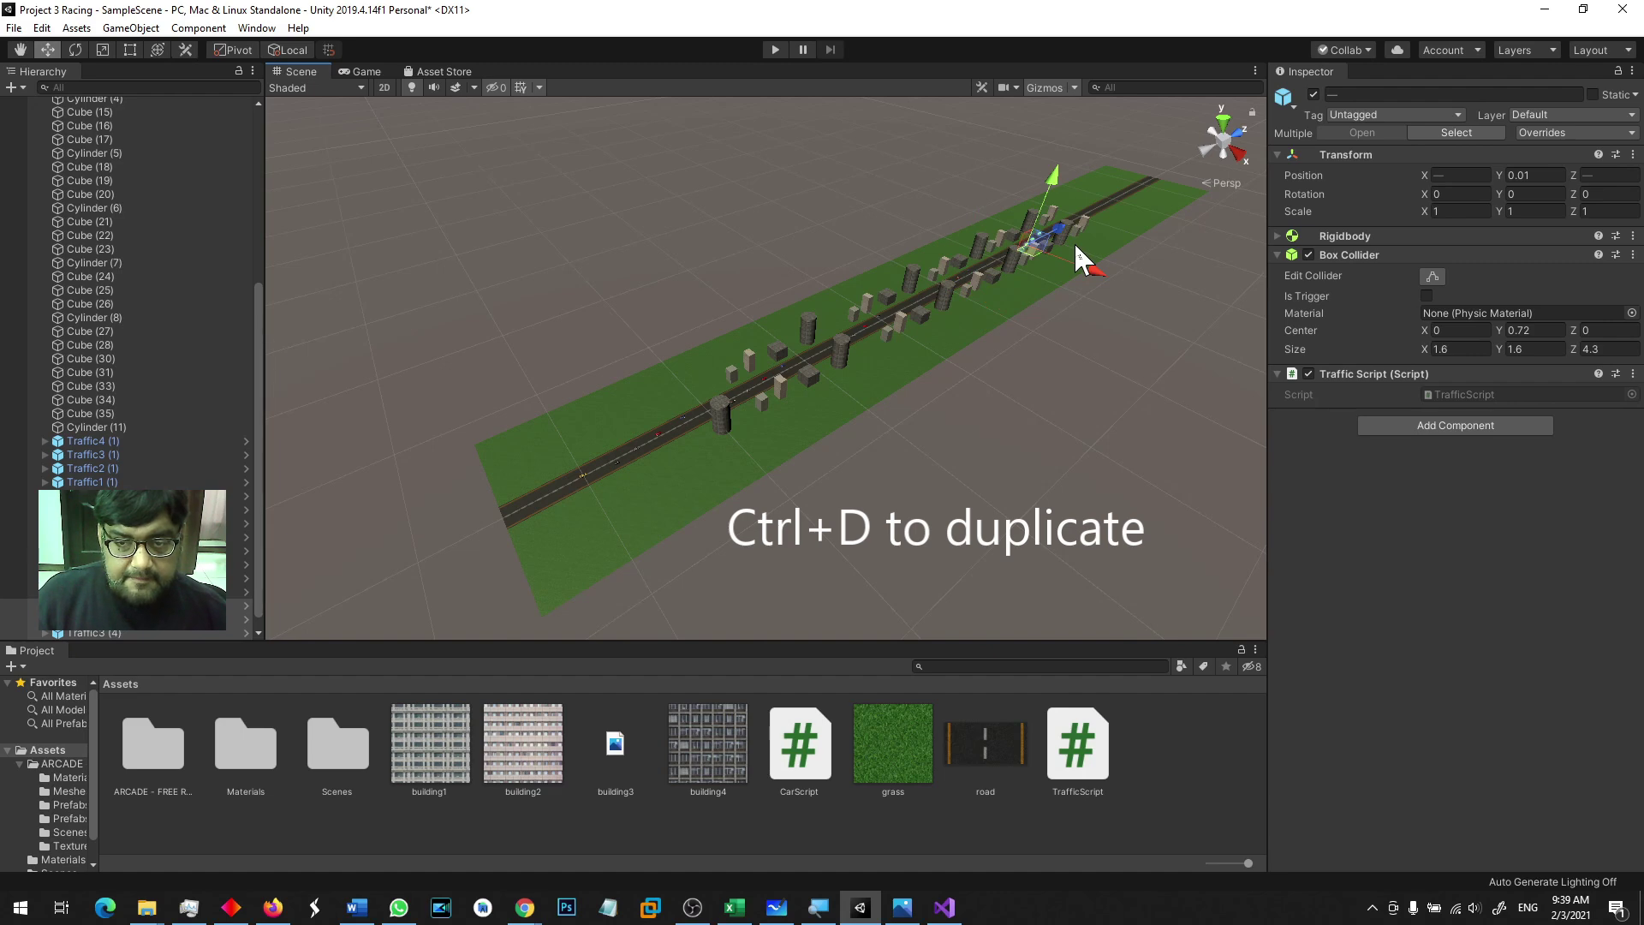
{"action": "key", "text": "ctrl+d"}
{"action": "left_click_drag", "start_coordinate": [1071, 229], "coordinate": [1131, 190]}
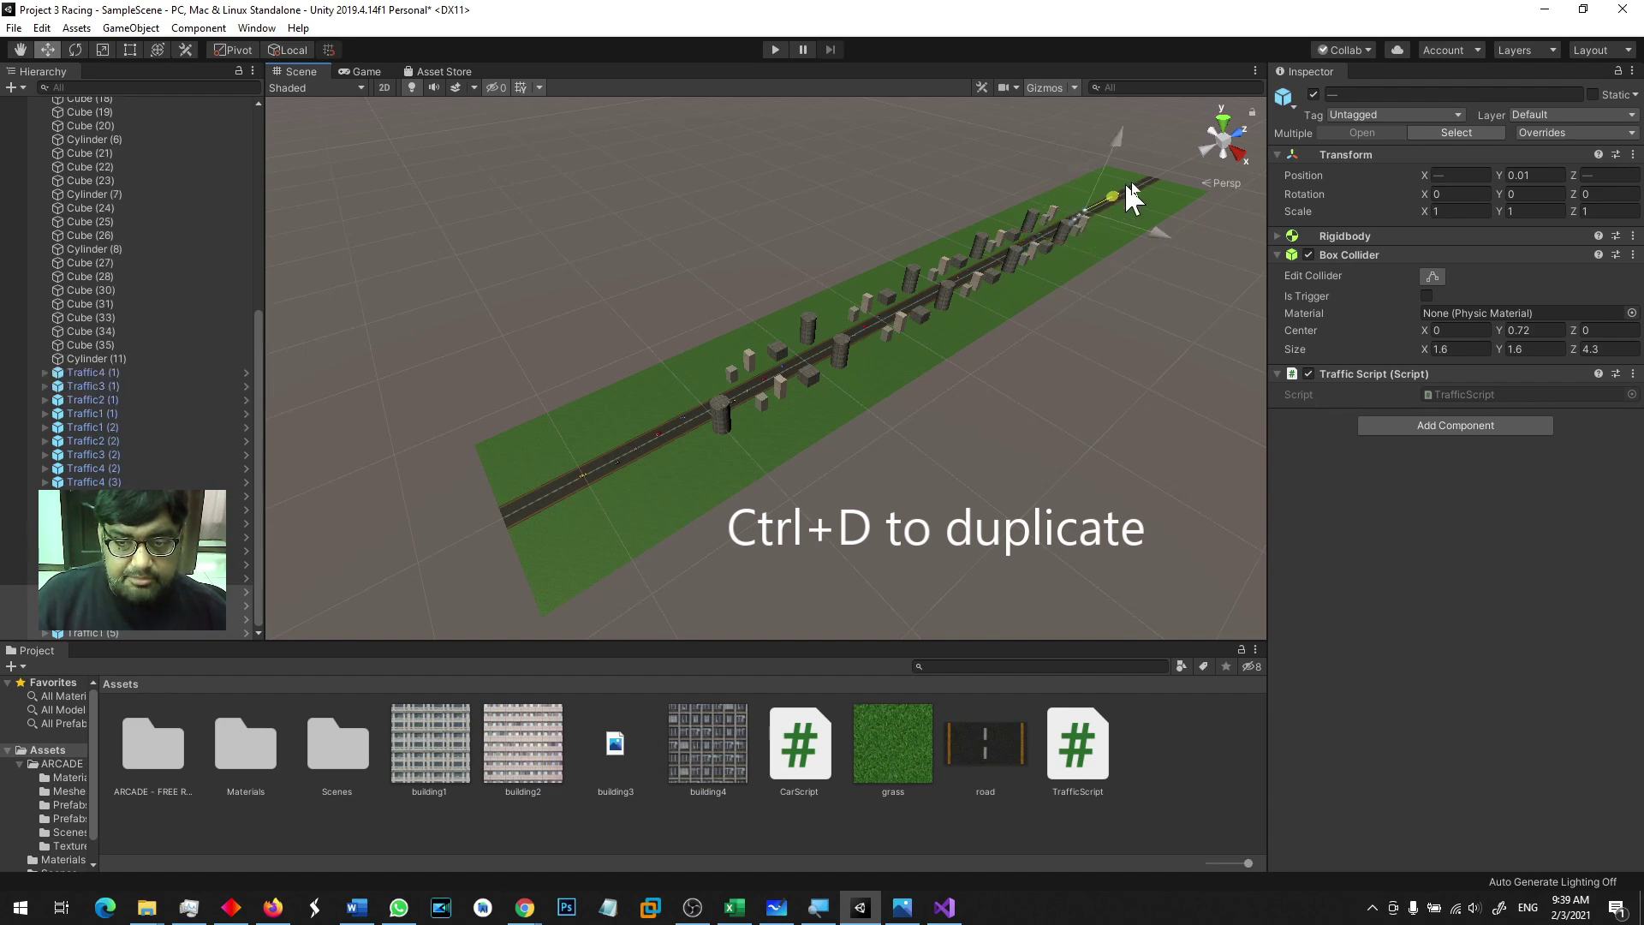
{"action": "left_click", "coordinate": [775, 50]}
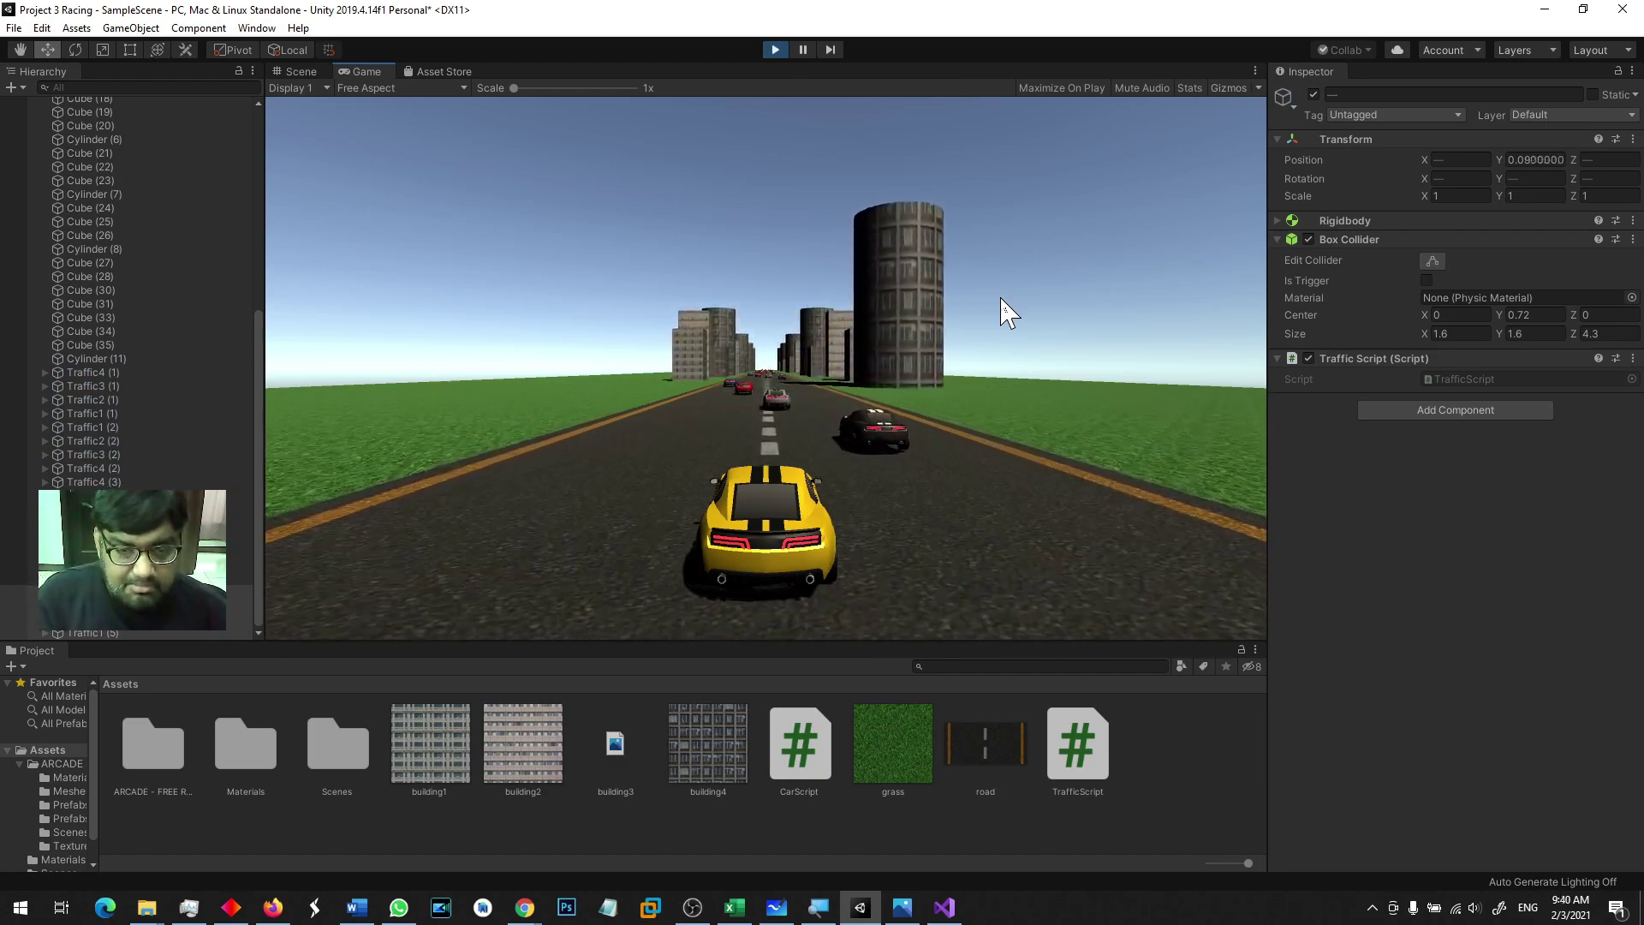
Step: Steer the yellow car along the road with the arrow keys, swerving past the black traffic car
{"action": "key", "text": "Left"}
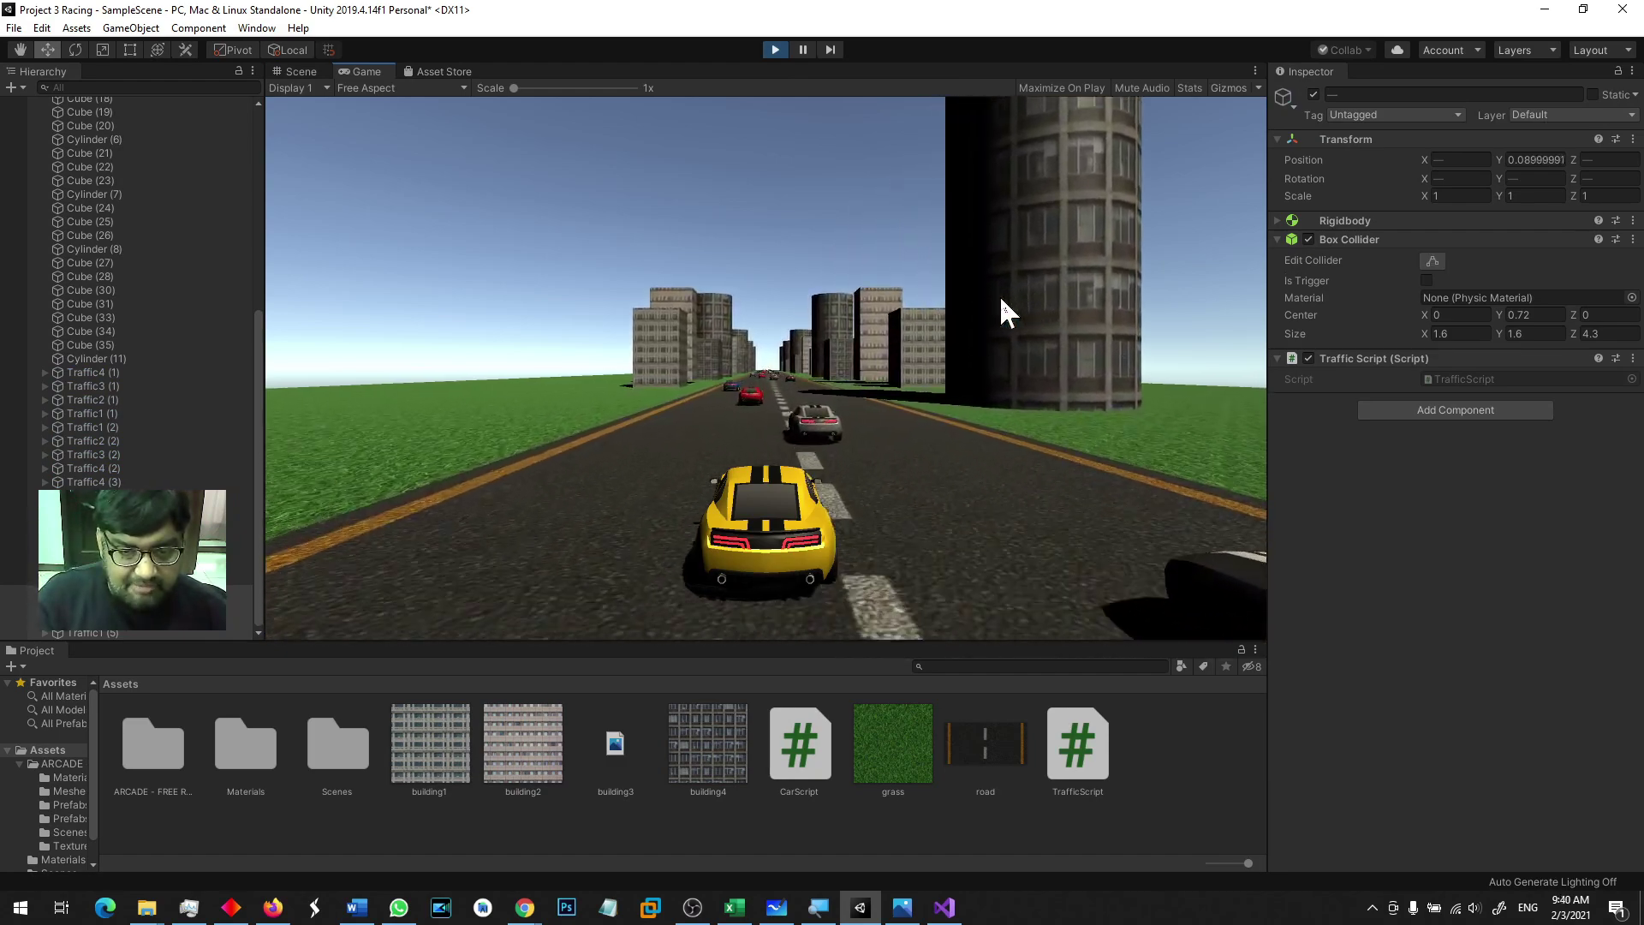
{"action": "key", "text": "Right"}
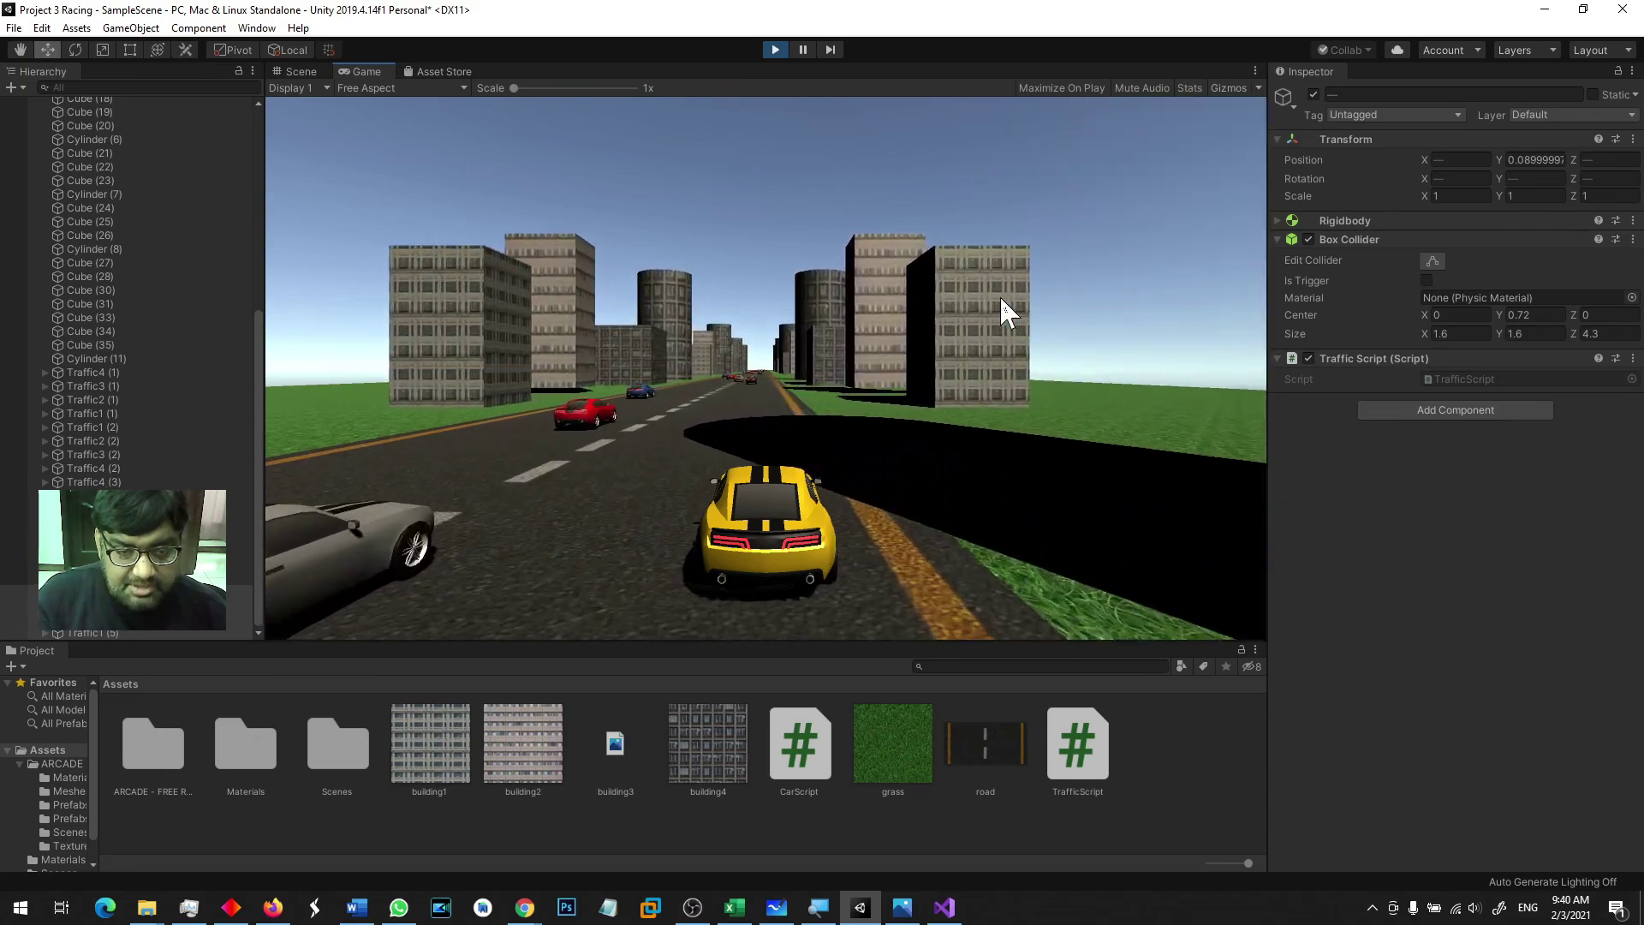
{"action": "key", "text": "Left"}
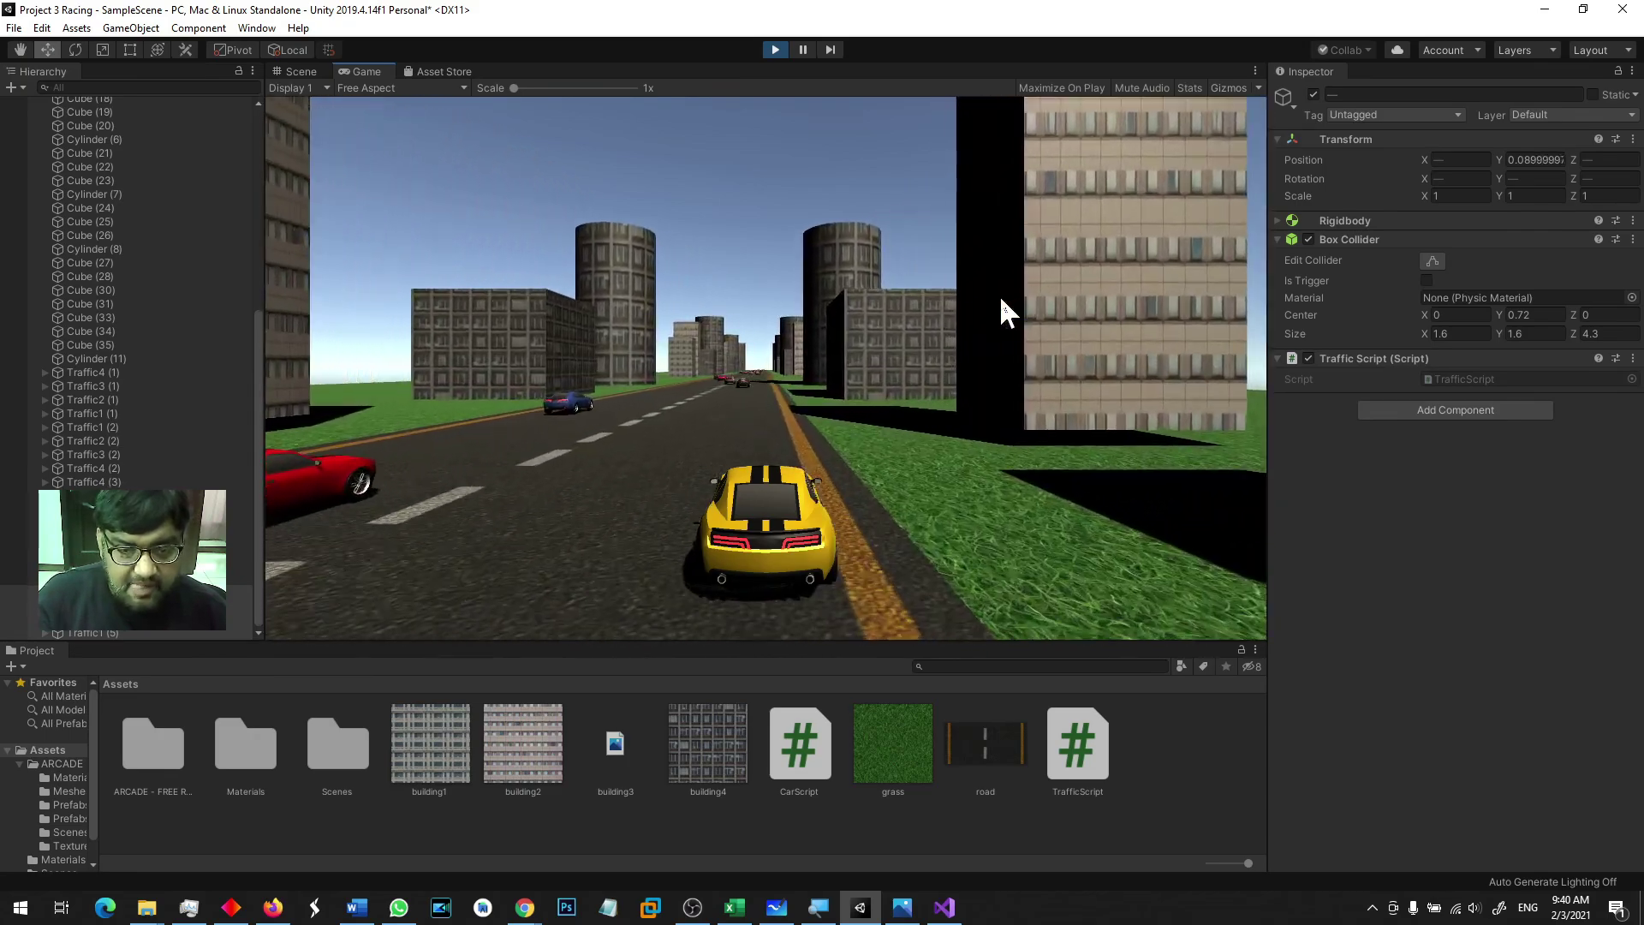
{"action": "key", "text": "Left"}
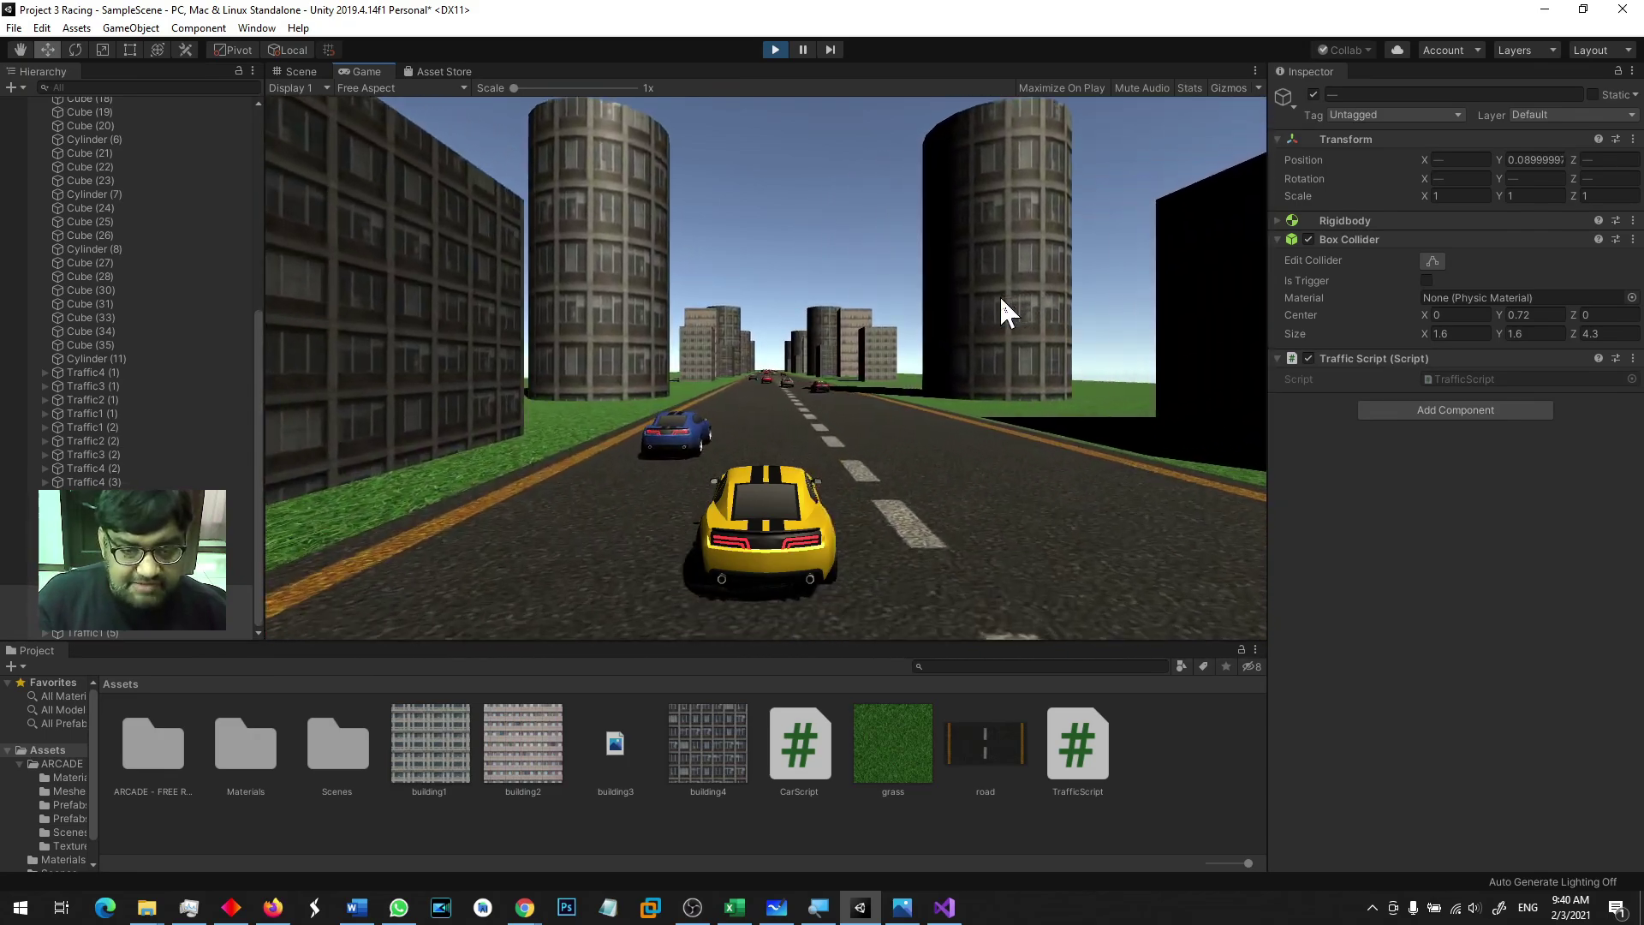
{"action": "key", "text": "Right"}
{"action": "key", "text": "Left"}
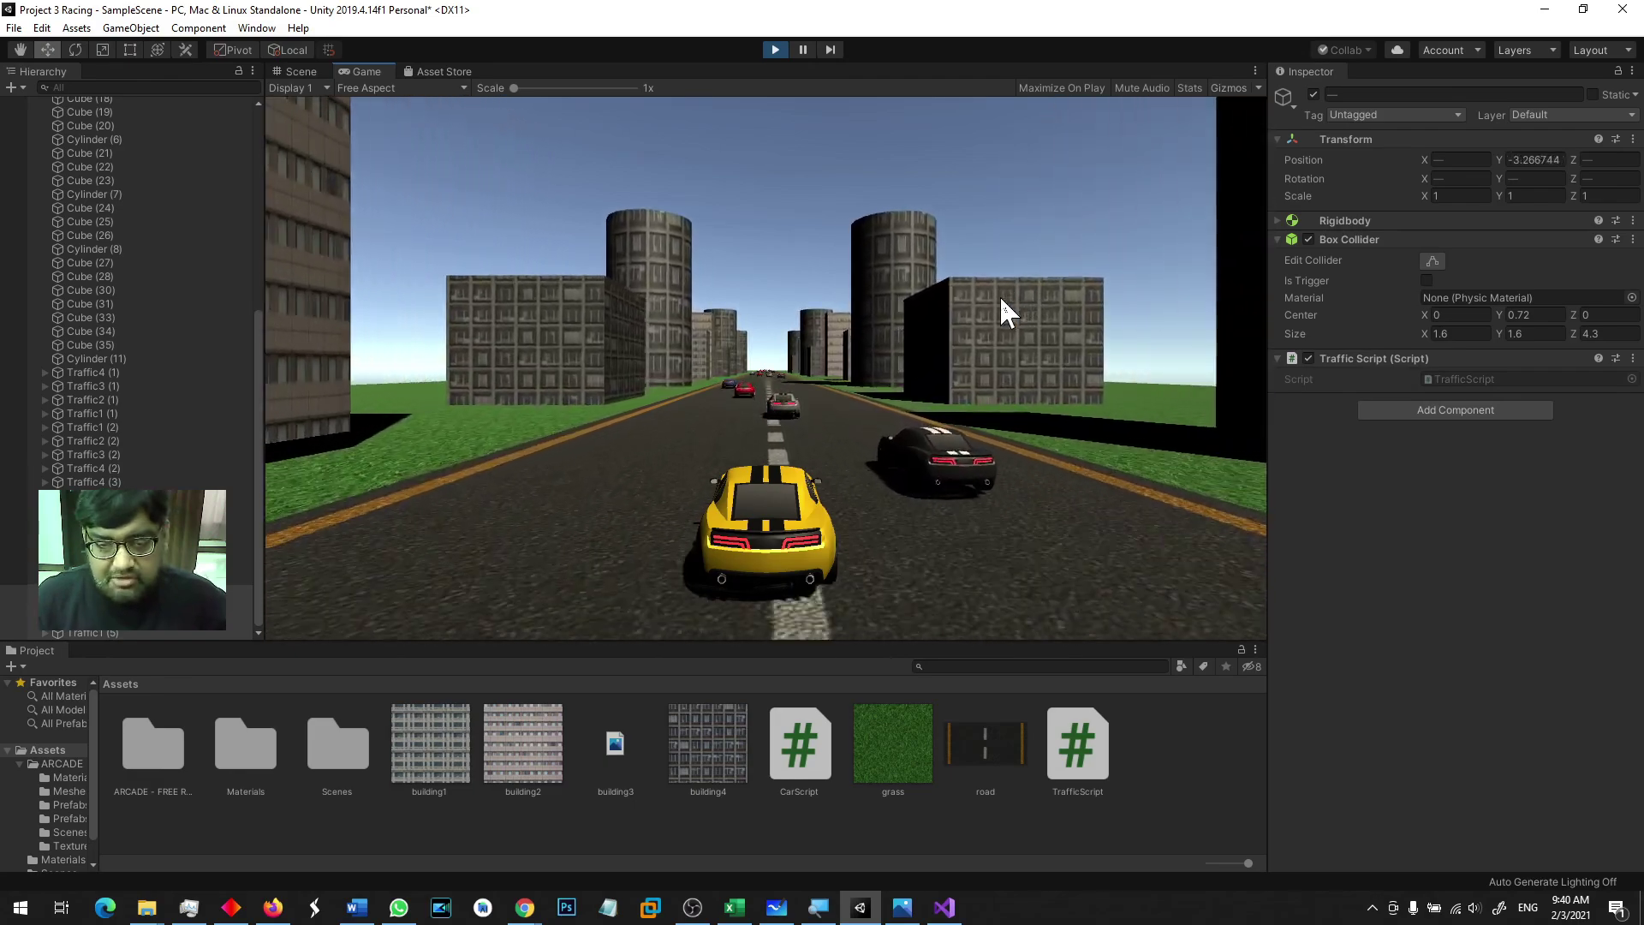
{"action": "key", "text": "Right"}
{"action": "key", "text": "Left"}
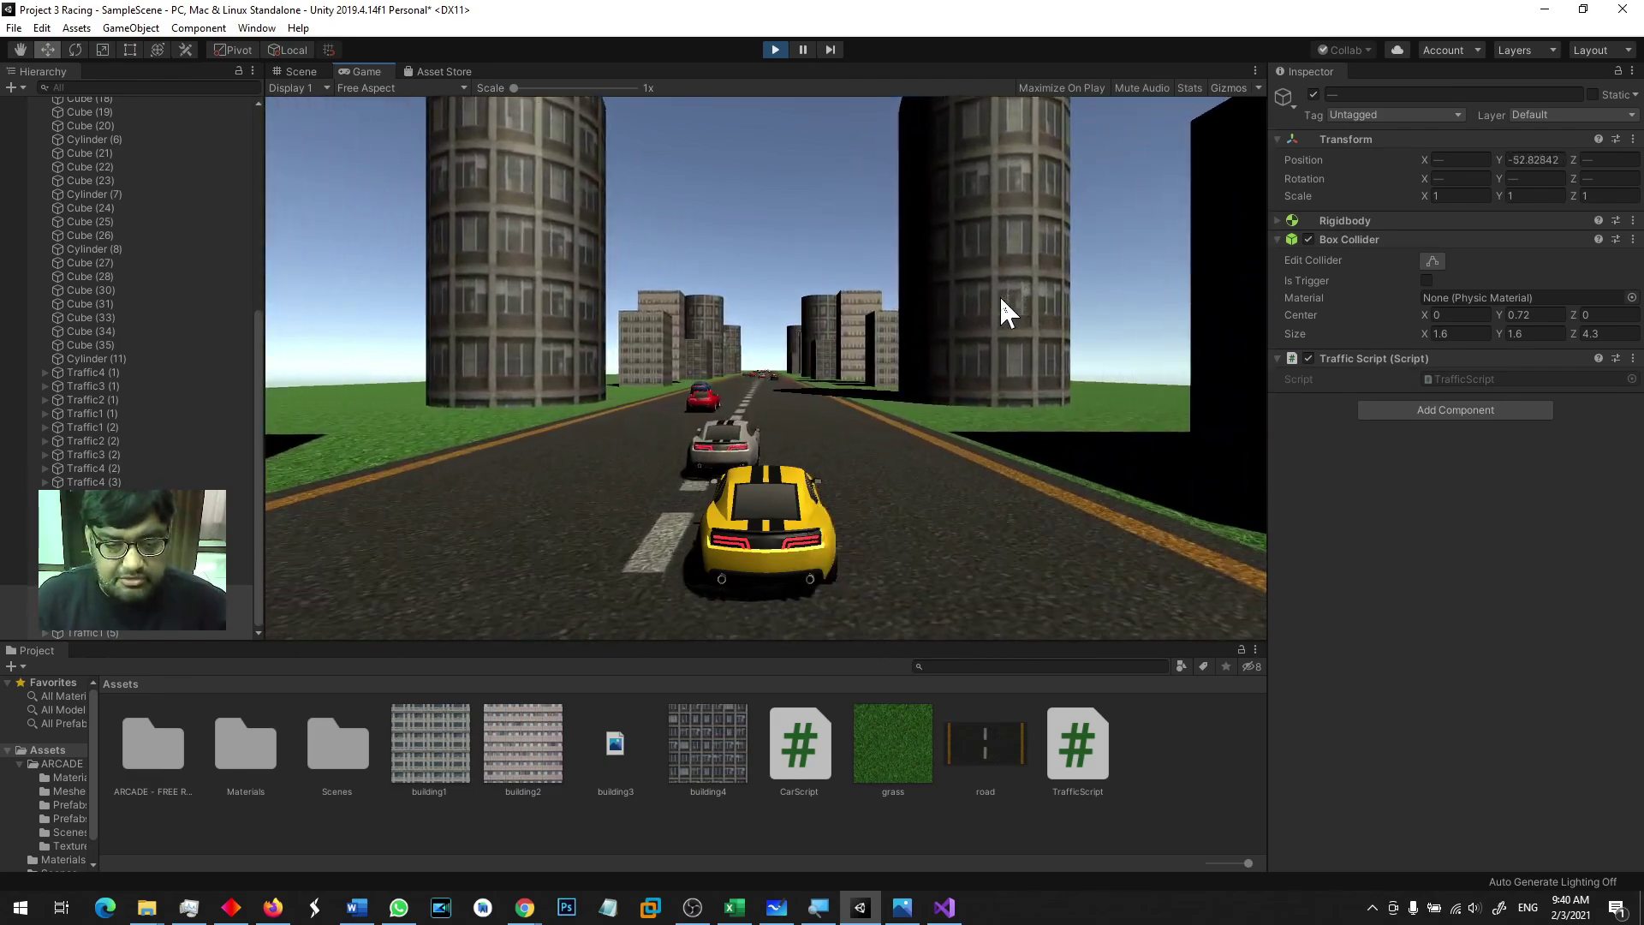
Step: Weave past the grey and red traffic cars and keep driving toward the road's end
{"action": "key", "text": "Left"}
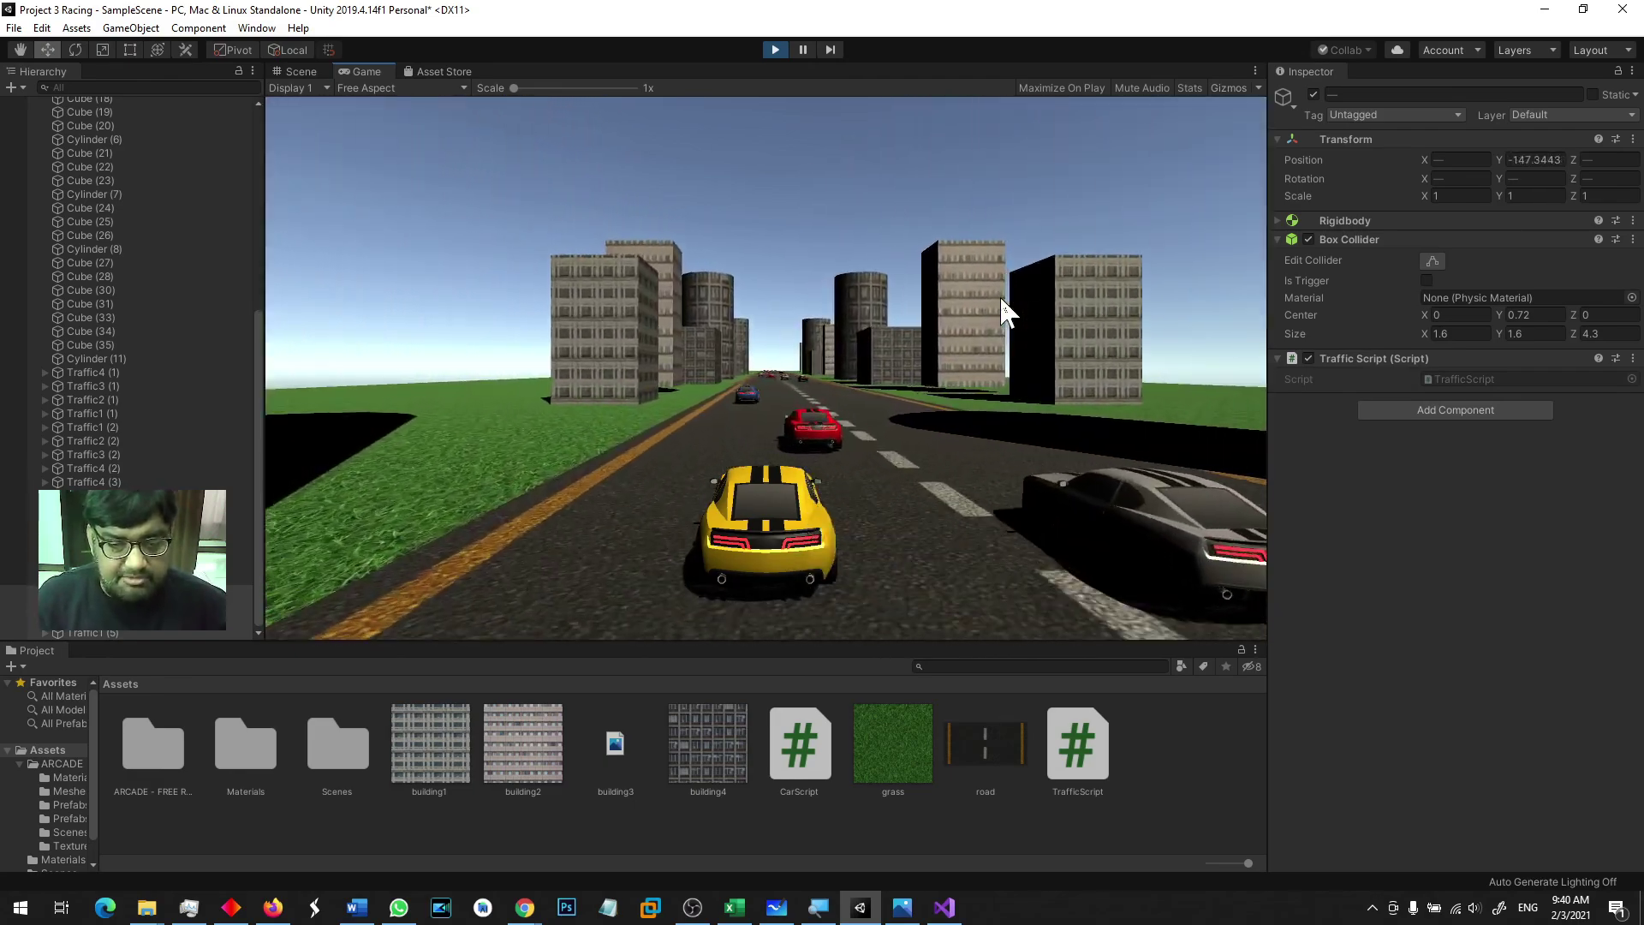
{"action": "key", "text": "Left"}
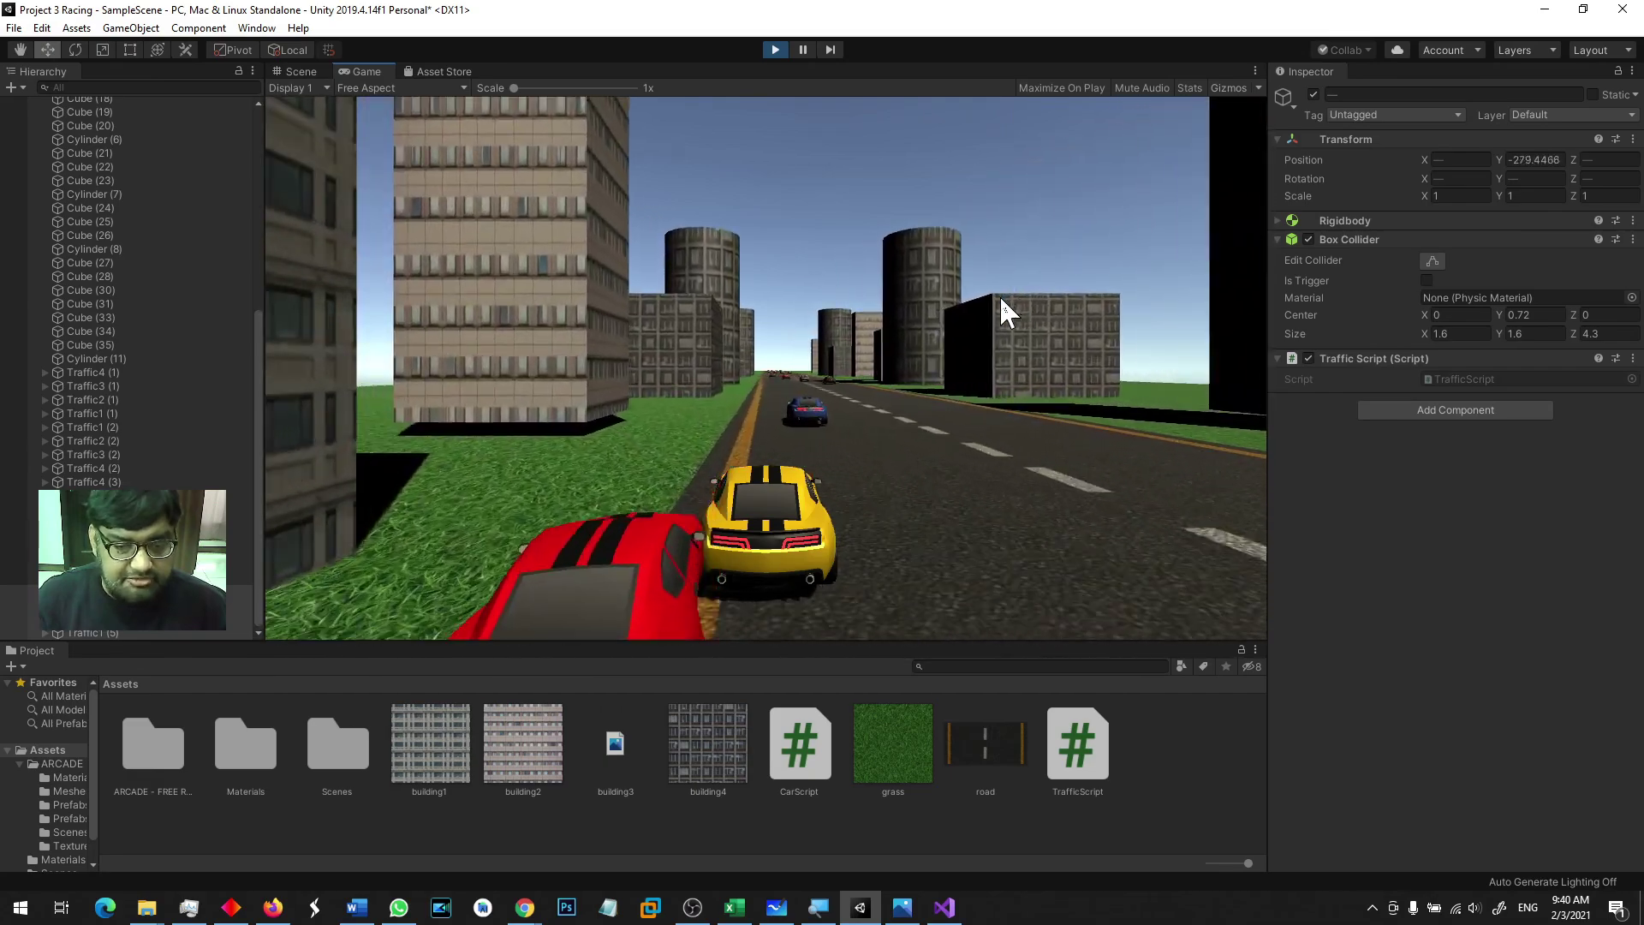
{"action": "key", "text": "Right"}
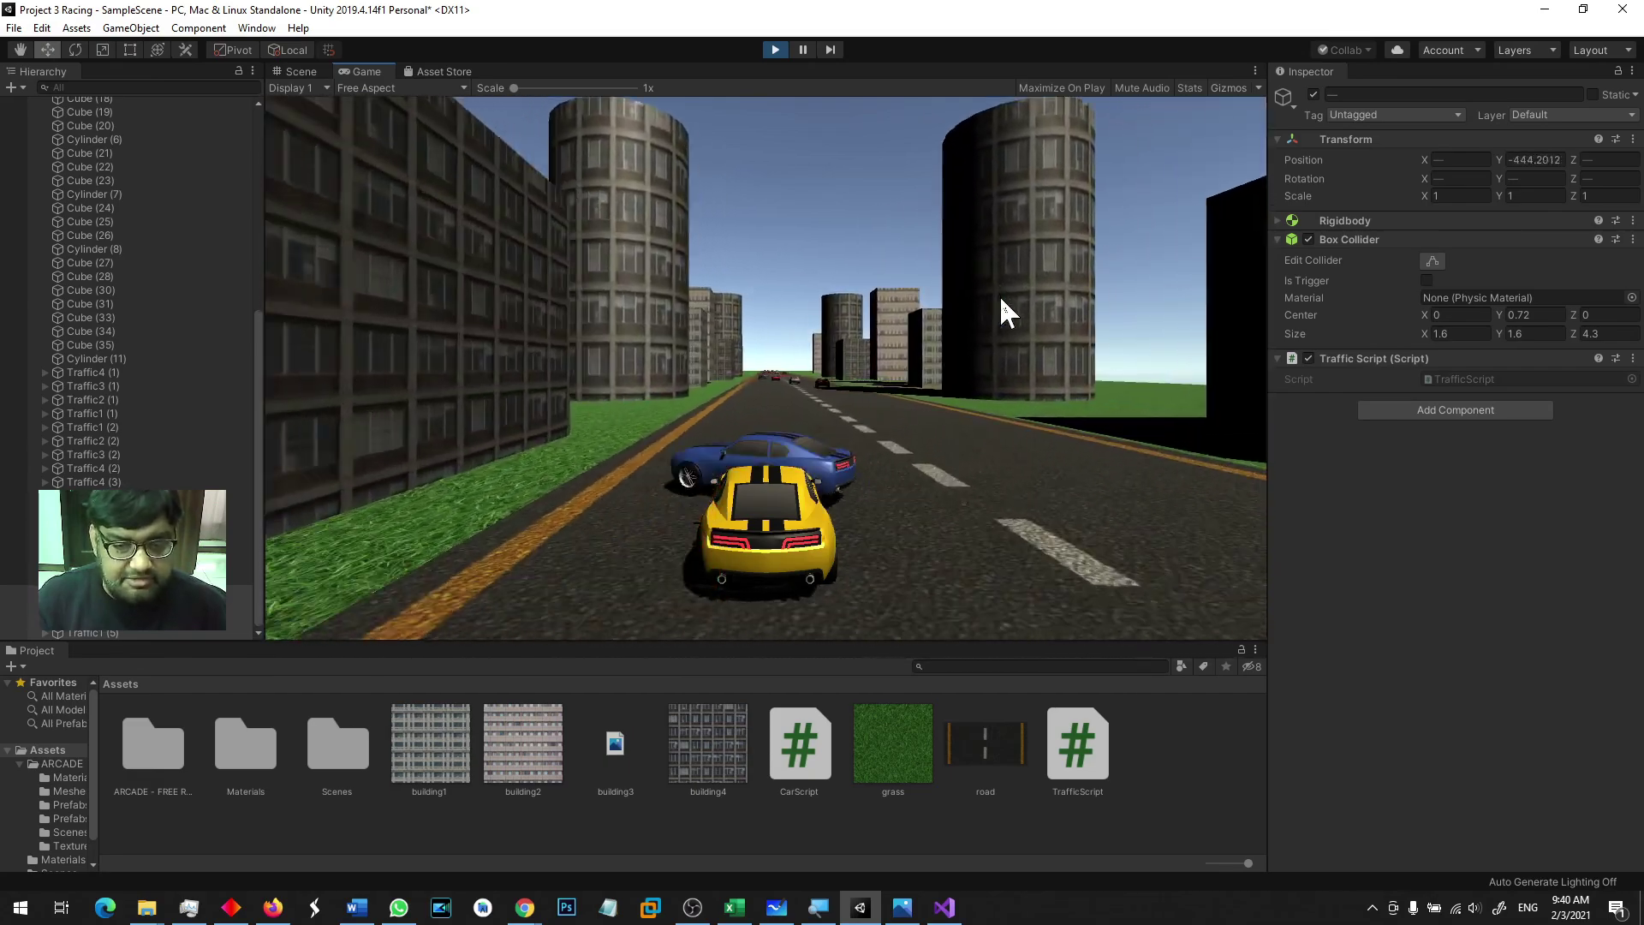
{"action": "key", "text": "Right"}
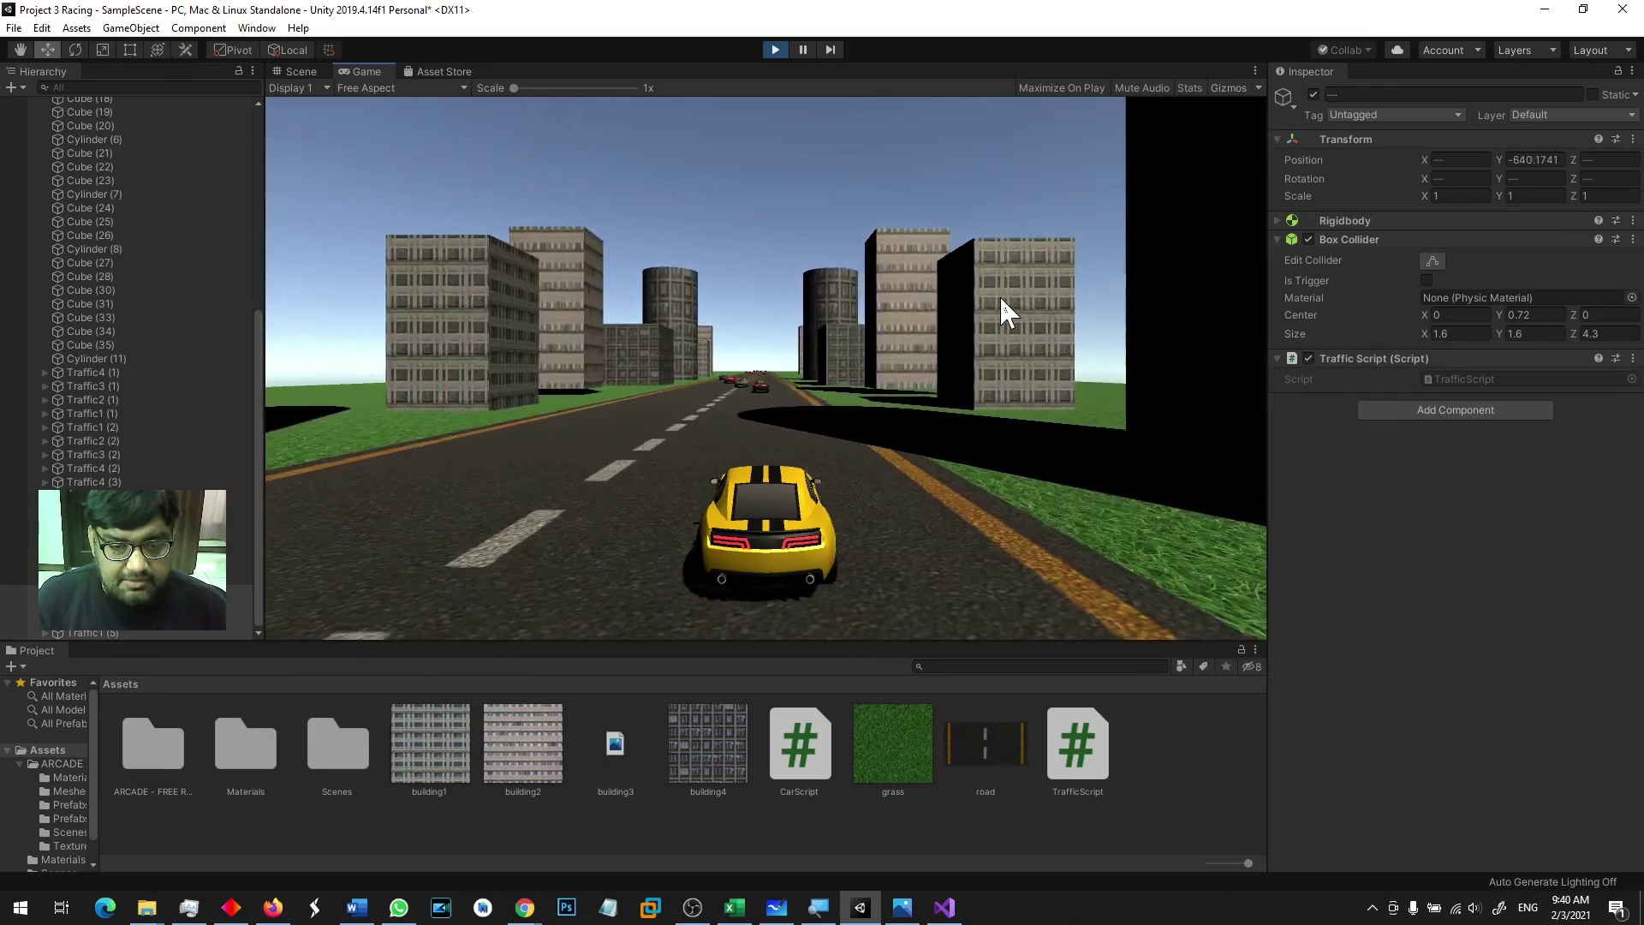
{"action": "key", "text": "Left"}
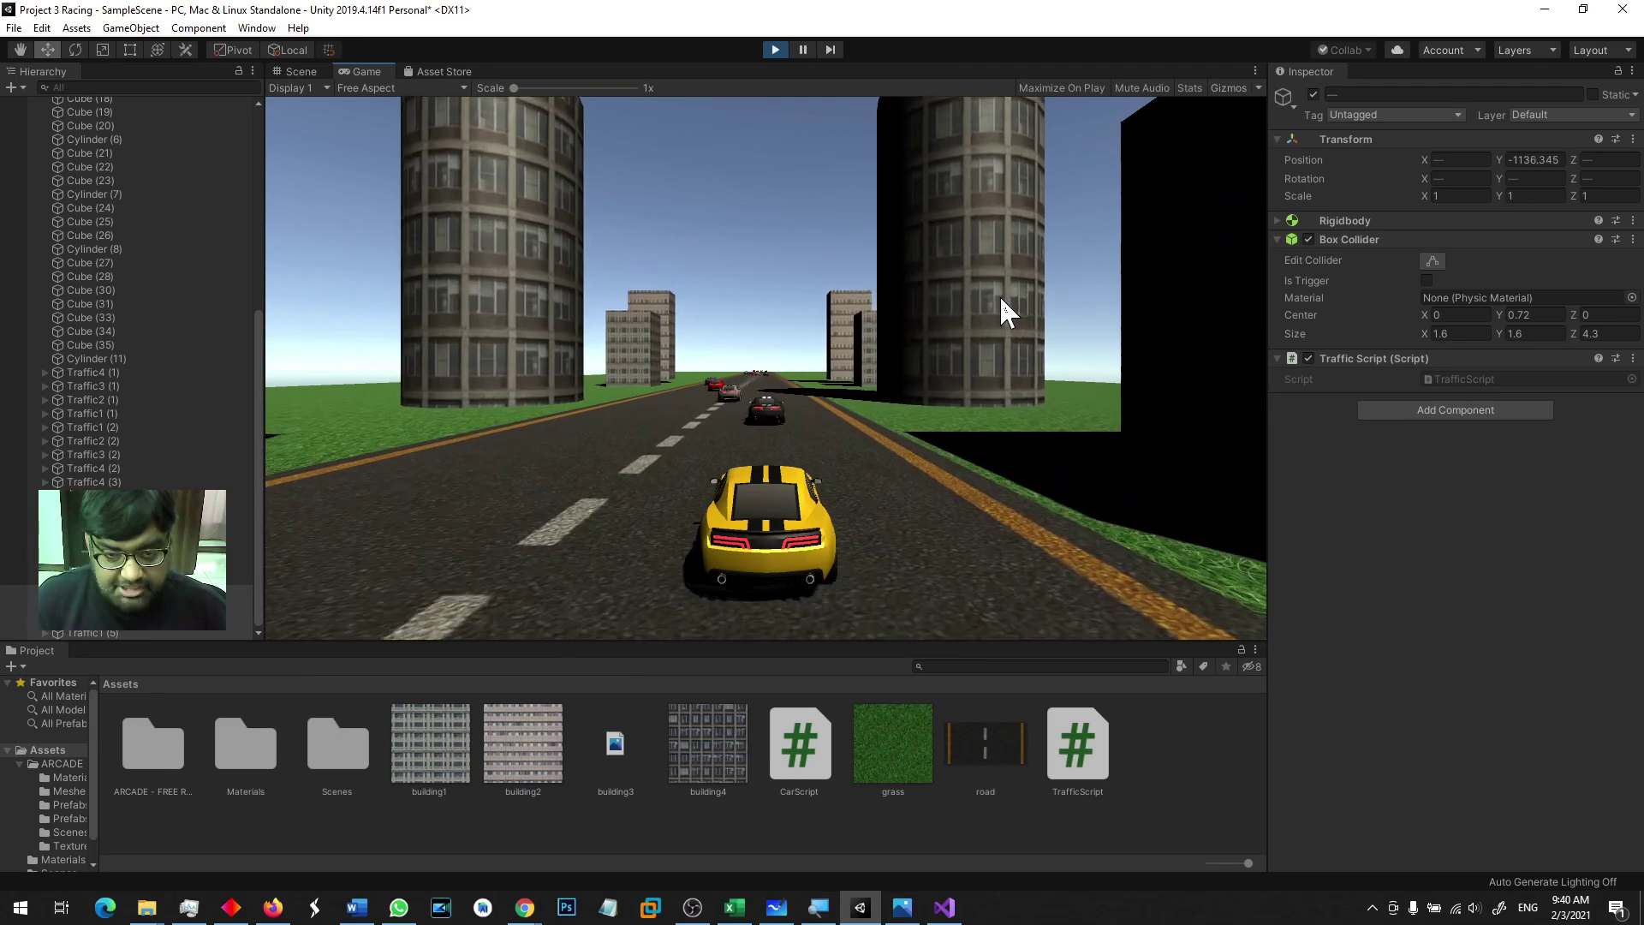
{"action": "key", "text": "Right"}
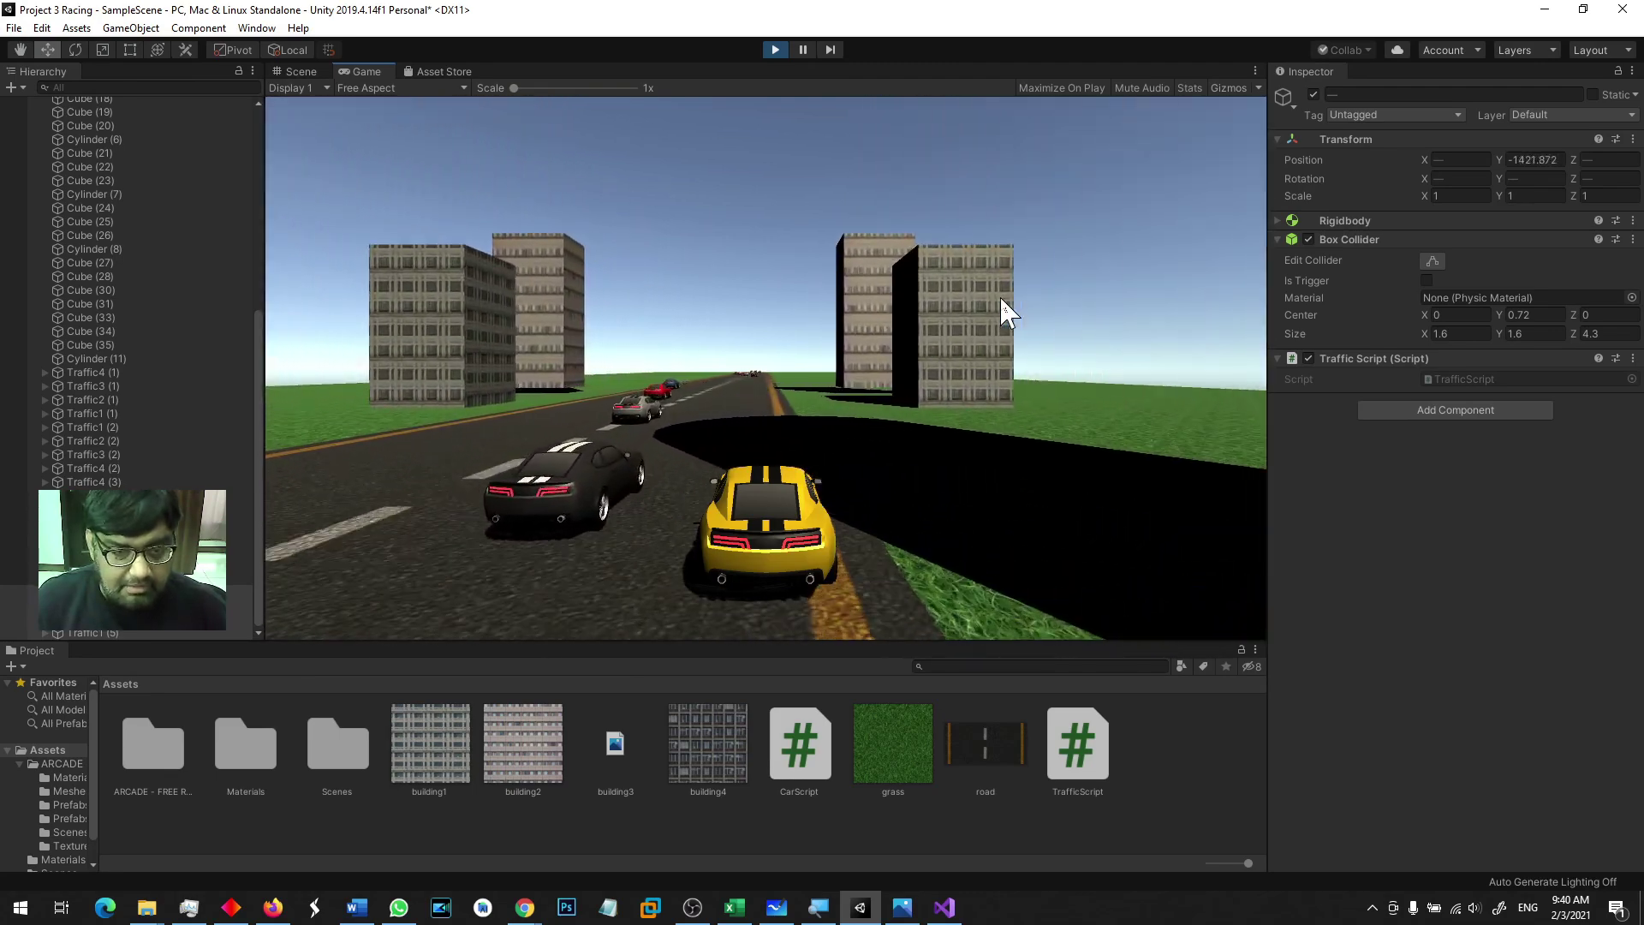
{"action": "key", "text": "Left"}
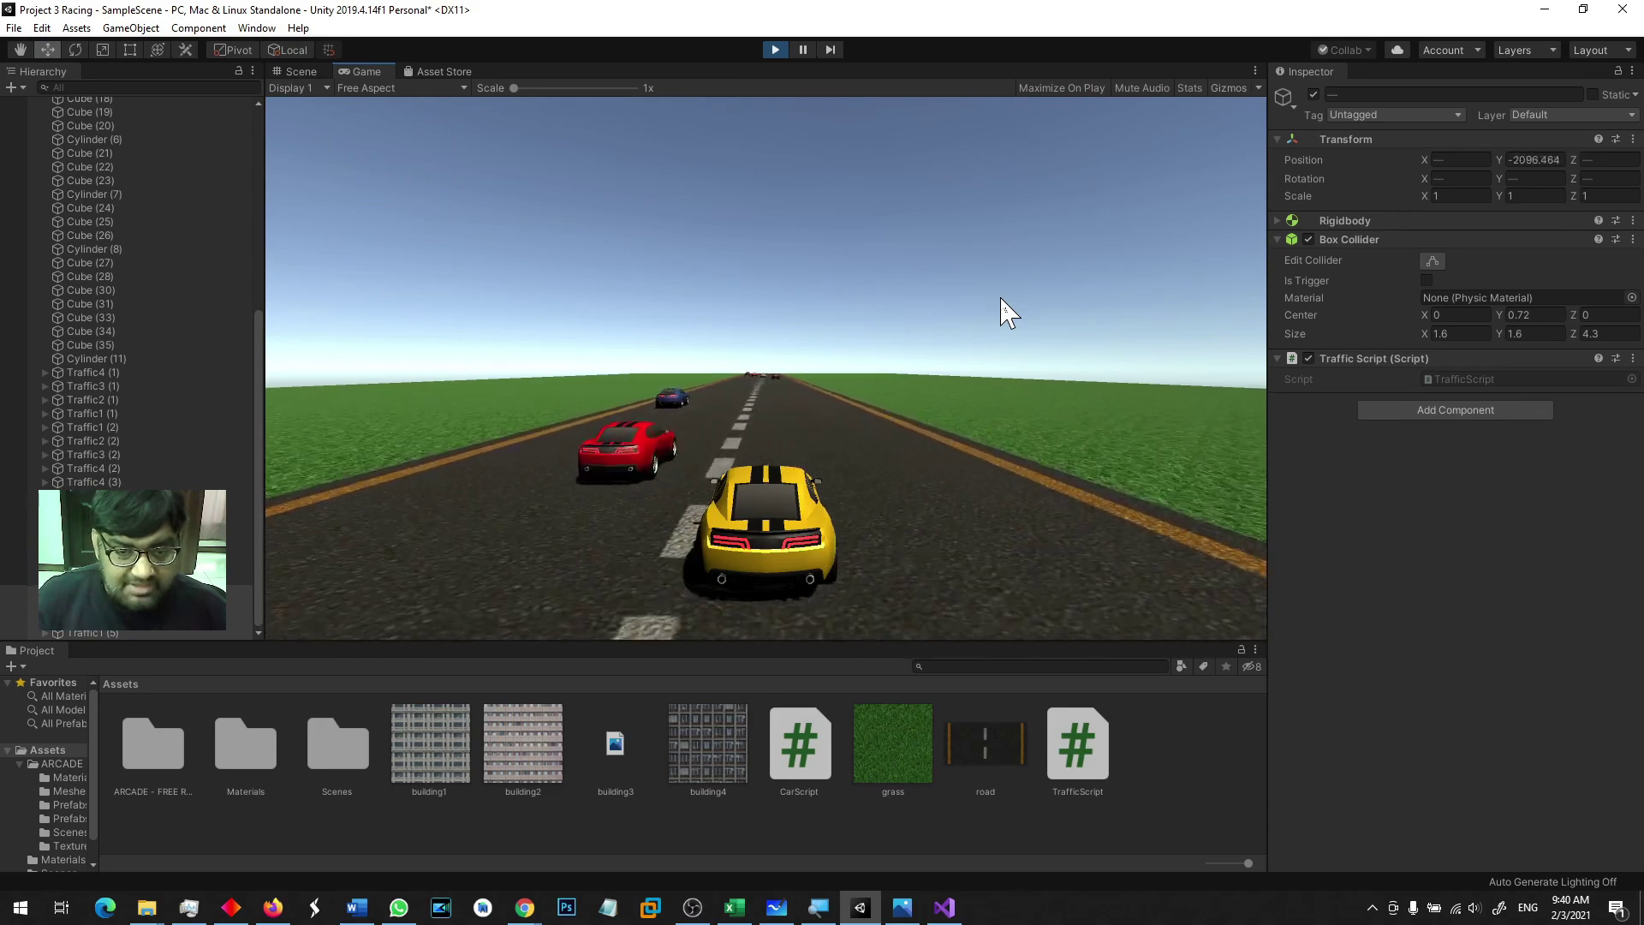
{"action": "key", "text": "Left"}
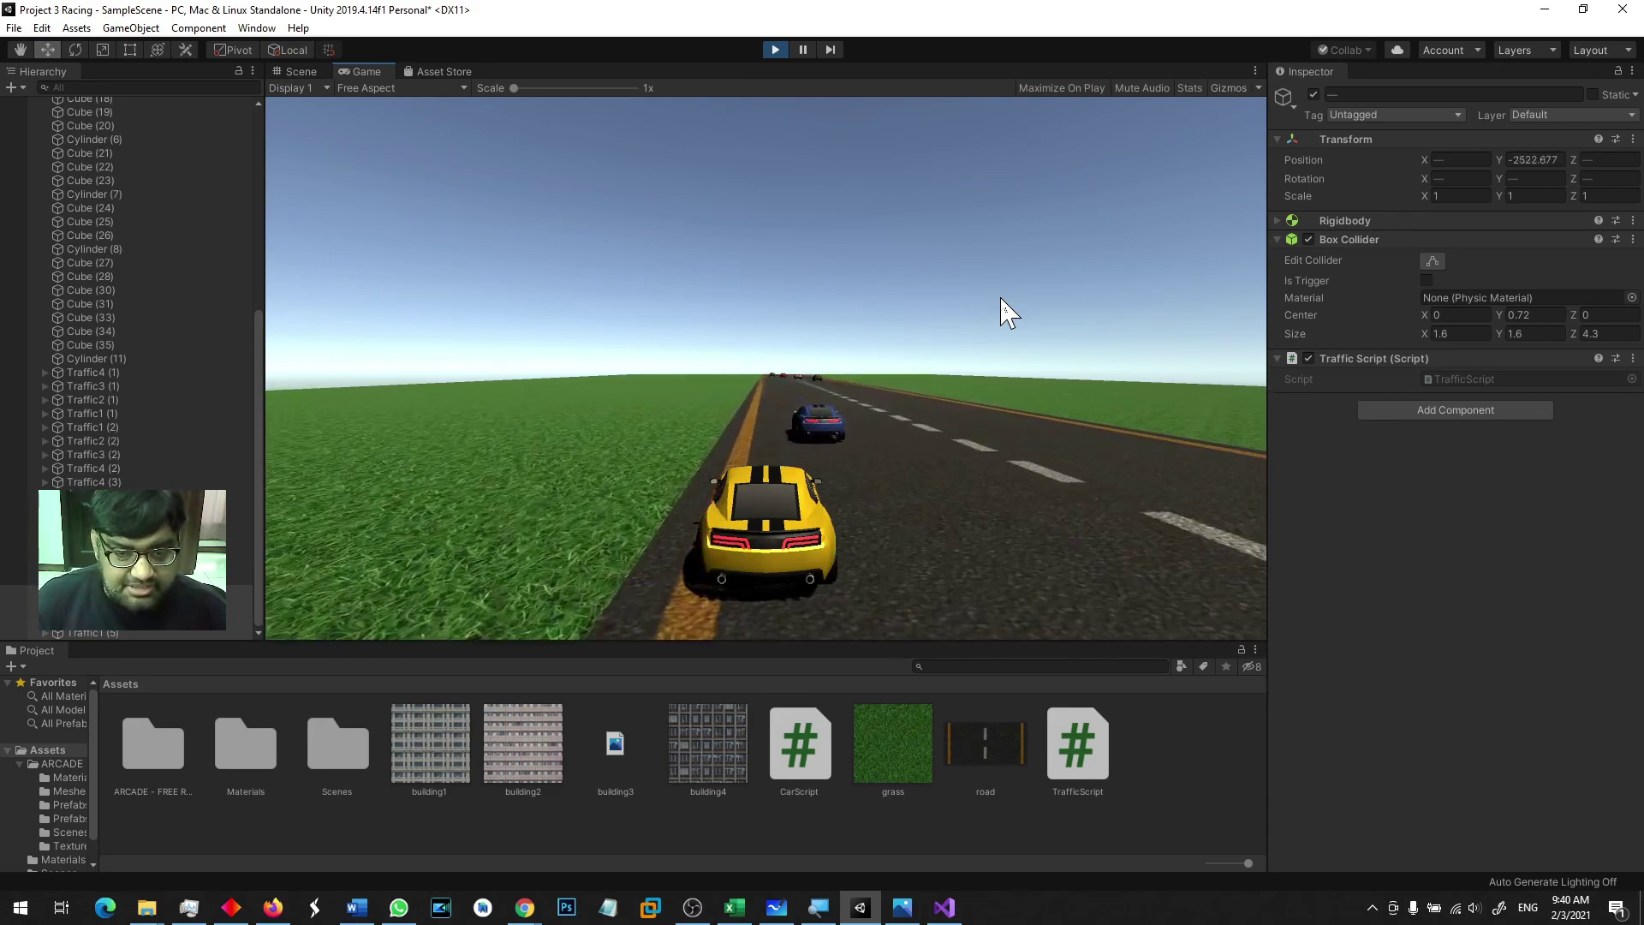
{"action": "key", "text": "Right"}
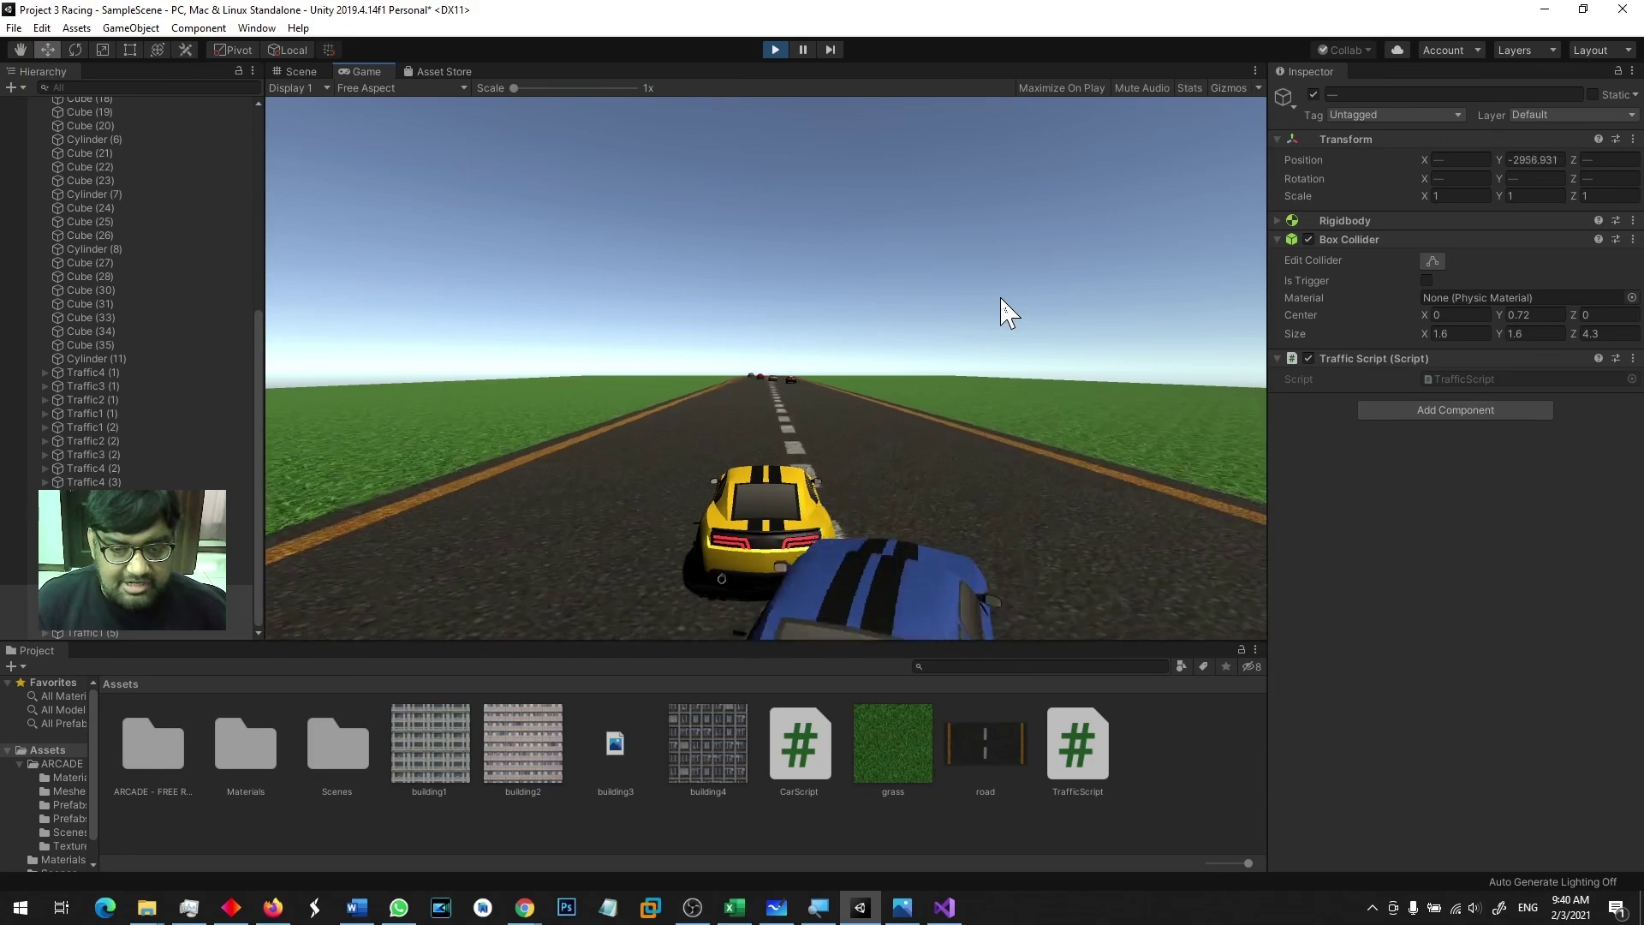
{"action": "key", "text": "Left"}
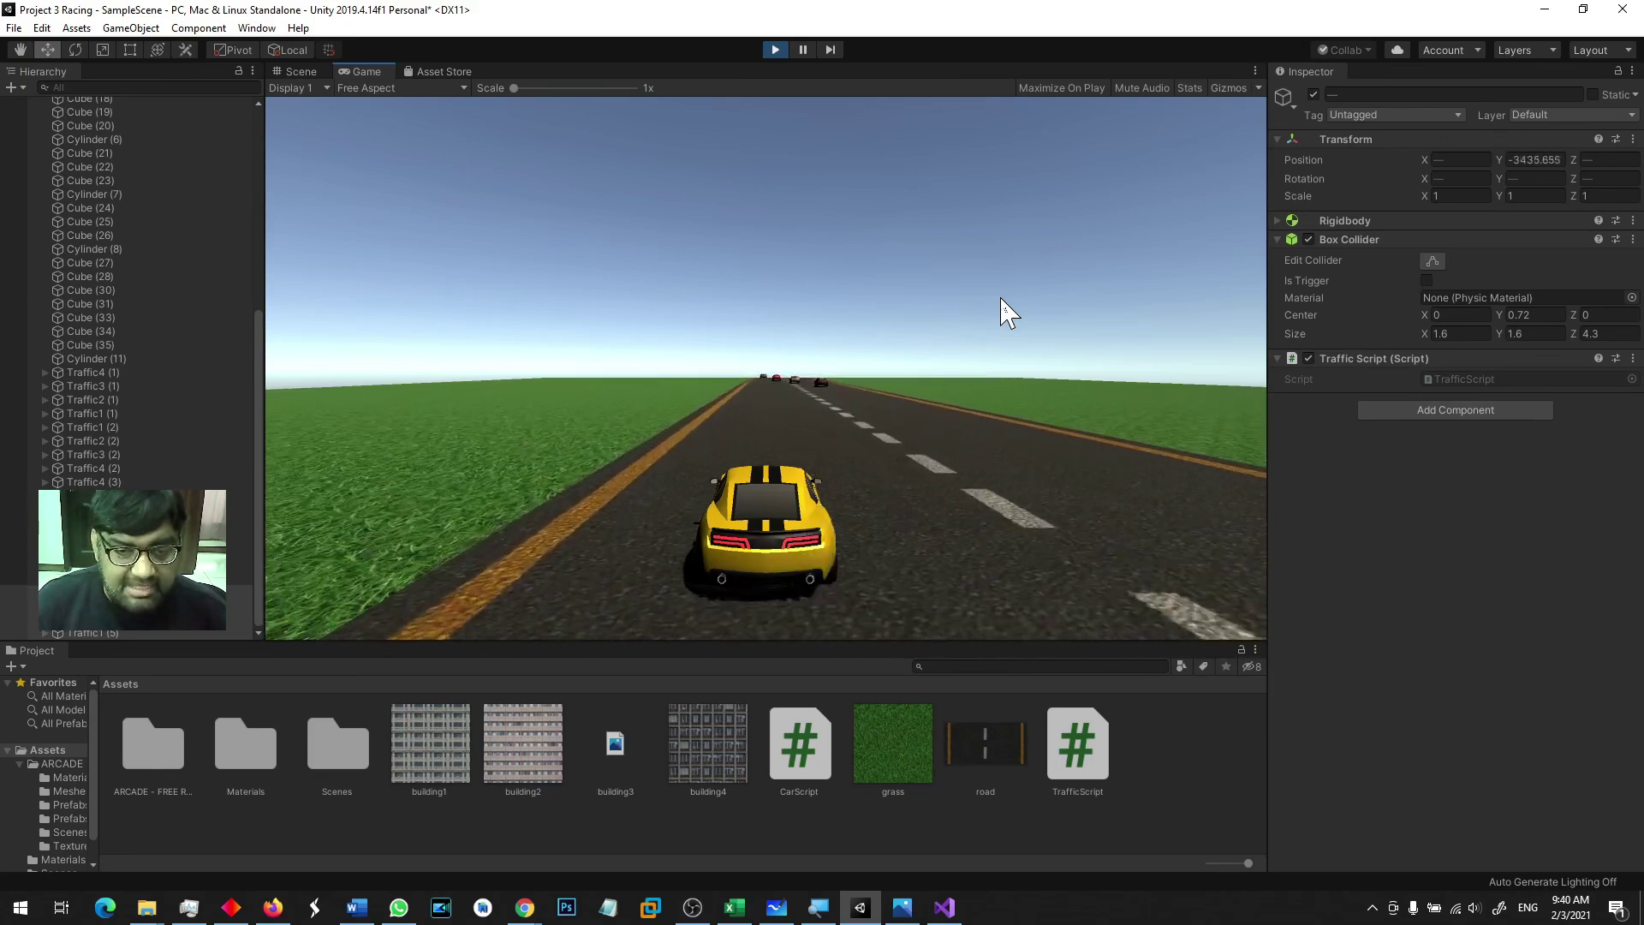